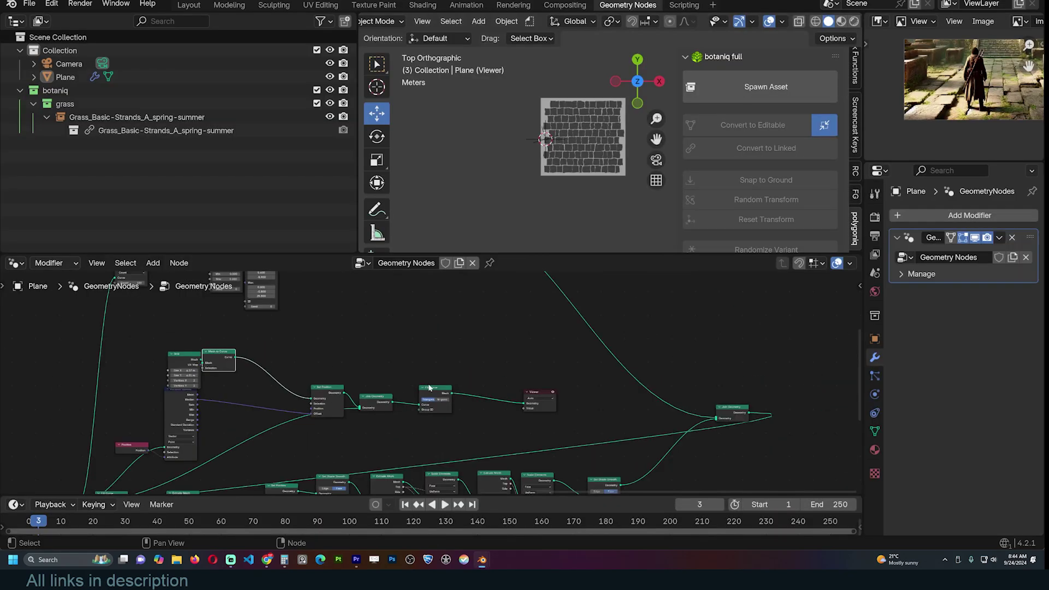
# Step: Preview the Fill Curve node's output of the stone pattern in the viewport
pyautogui.scroll(3, 524, 383)
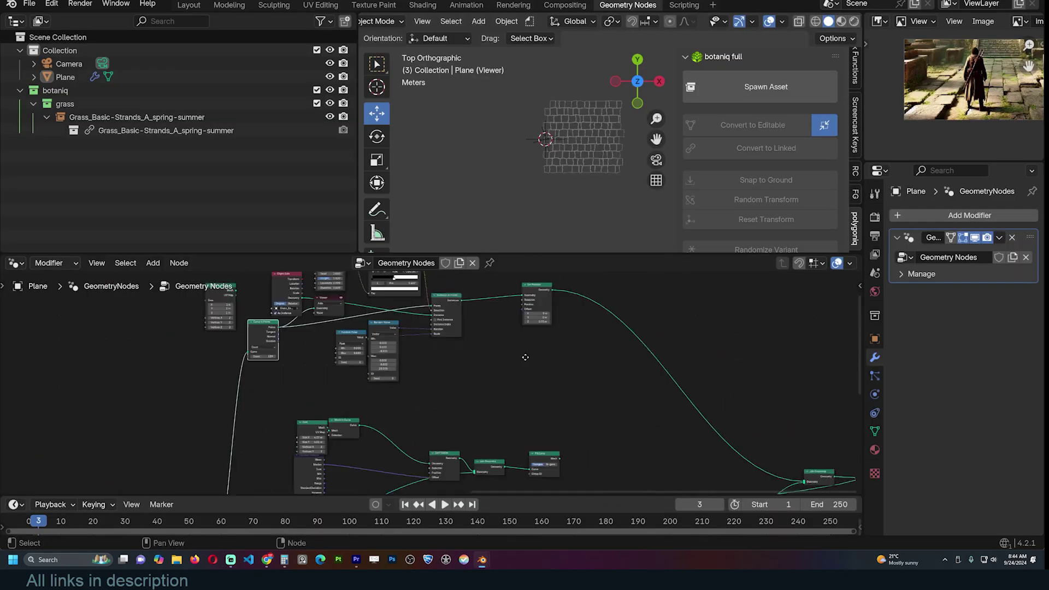
pyautogui.moveTo(605, 414); pyautogui.dragTo(195, 309)
pyautogui.moveTo(535, 358); pyautogui.dragTo(752, 351)
pyautogui.scroll(3, 624, 393)
pyautogui.moveTo(604, 486); pyautogui.dragTo(522, 372, button='middle')
pyautogui.keyDown('ctrl'); pyautogui.keyDown('shift'); pyautogui.click(546, 422); pyautogui.keyUp('shift'); pyautogui.keyUp('ctrl')
pyautogui.scroll(7, 606, 132)
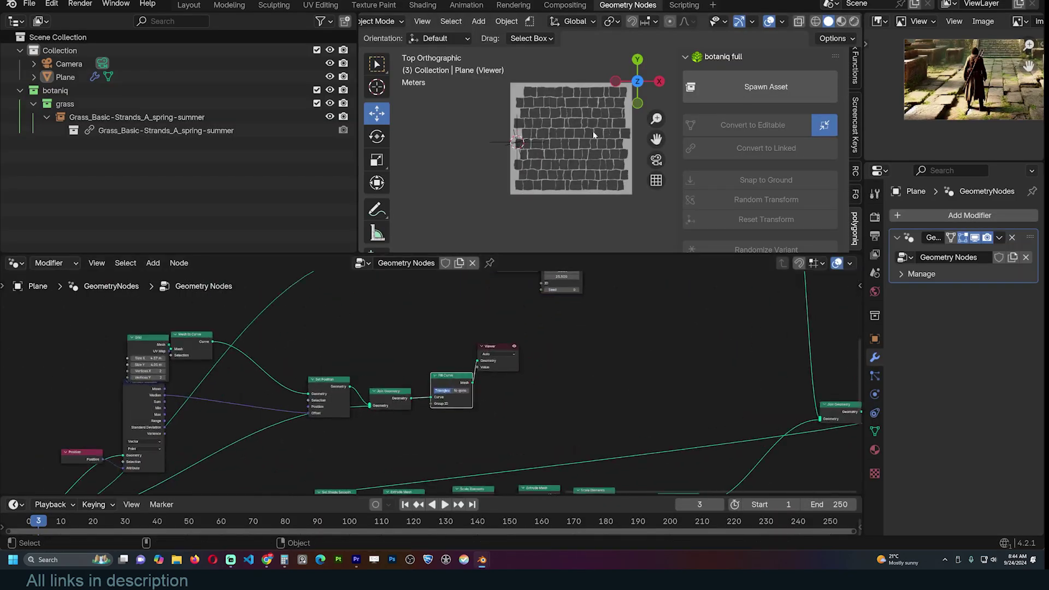
# Step: Insert a Distribute Points on Faces node between the Fill Curve and Viewer nodes, and raise its density so points fill the gaps between stones
pyautogui.moveTo(495, 346); pyautogui.dragTo(669, 339)
pyautogui.hotkey('shift', 'a')
pyautogui.write('dis')
pyautogui.press('Down')
pyautogui.press('Down')
pyautogui.press('Return')
pyautogui.click(525, 345)
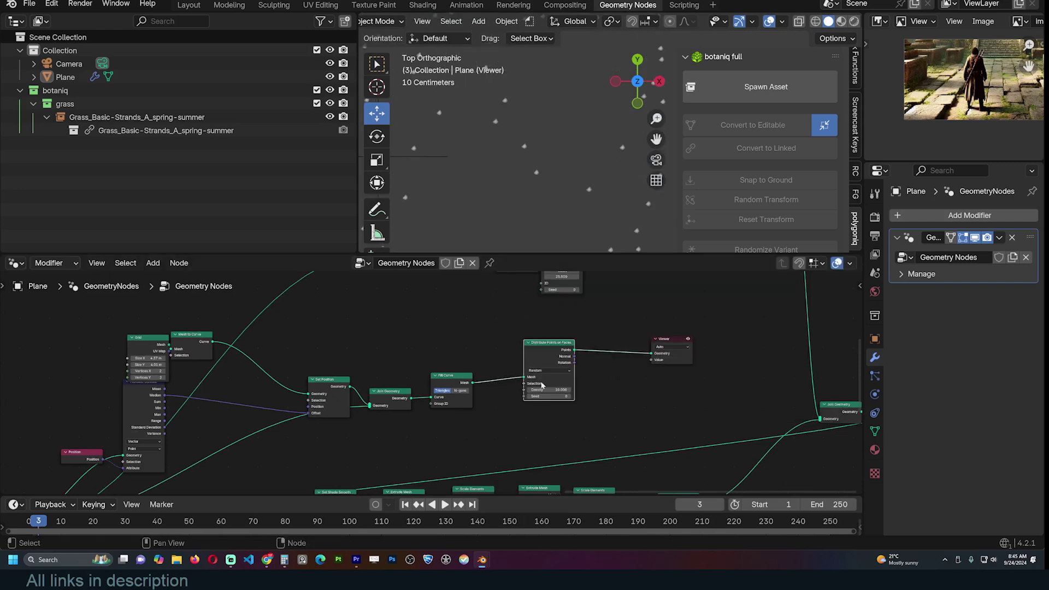
pyautogui.moveTo(541, 390); pyautogui.dragTo(601, 389)
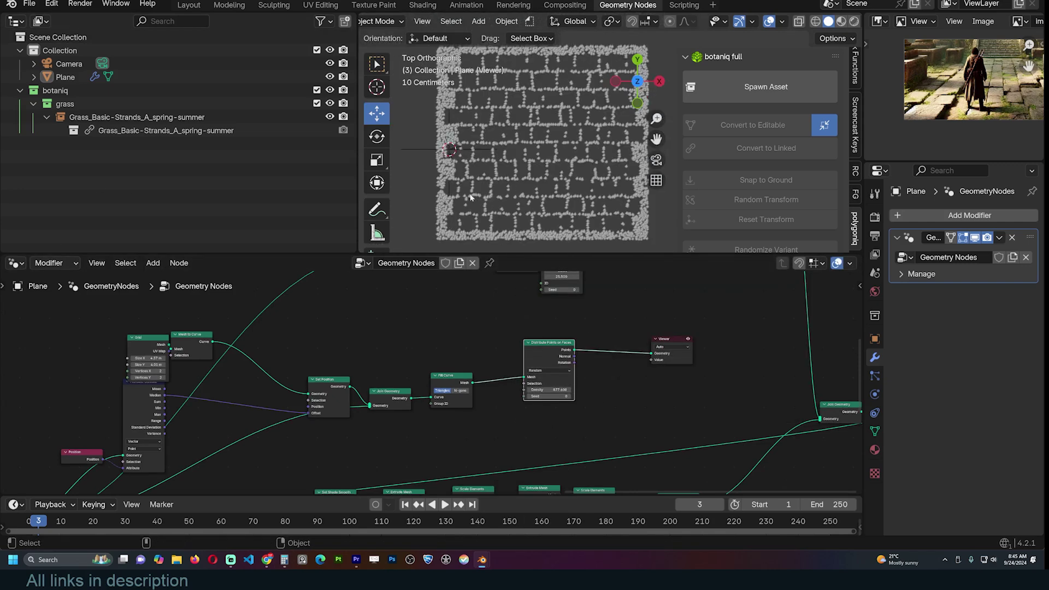
pyautogui.moveTo(524, 126); pyautogui.dragTo(530, 159, button='middle')
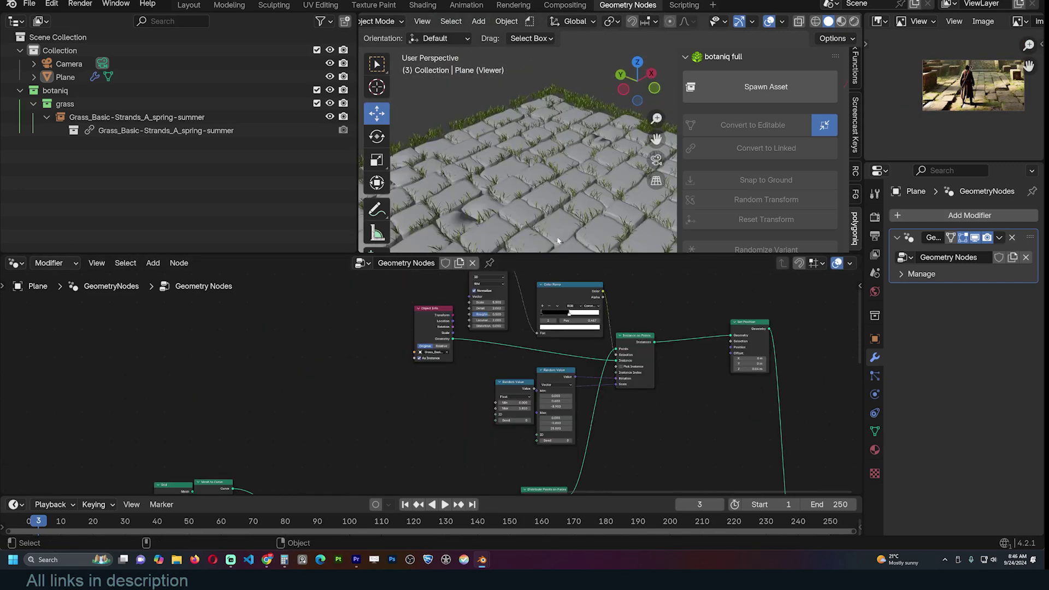
# Step: Examine the grass-lined stone paving and the rendered courtyard scene from several angles and distances
pyautogui.moveTo(541, 218); pyautogui.dragTo(606, 143, button='middle')
pyautogui.scroll(-3, 611, 171)
pyautogui.click(583, 197)
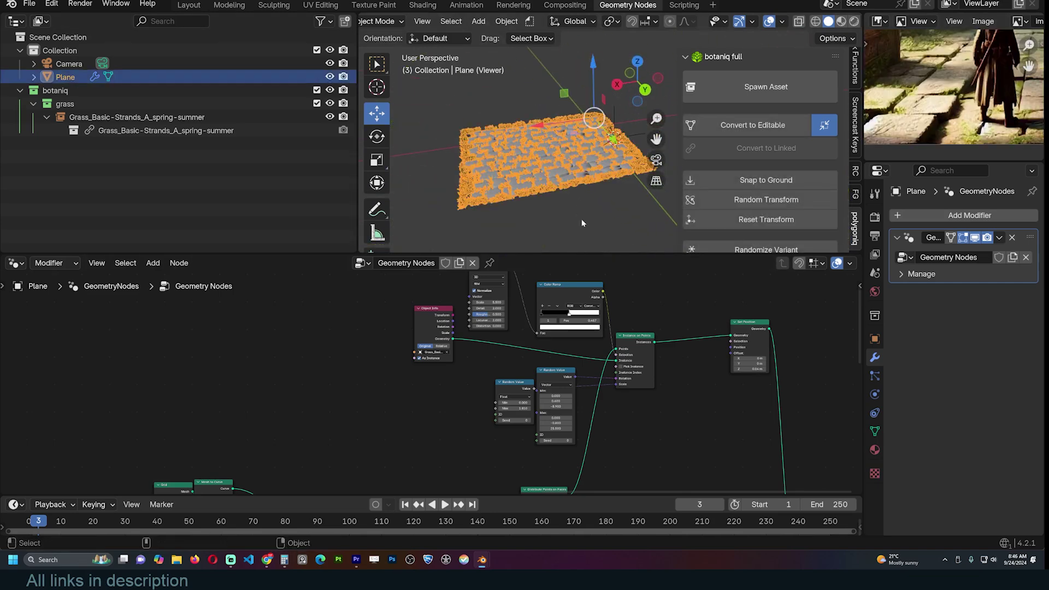
pyautogui.scroll(-3, 576, 202)
pyautogui.click(568, 180)
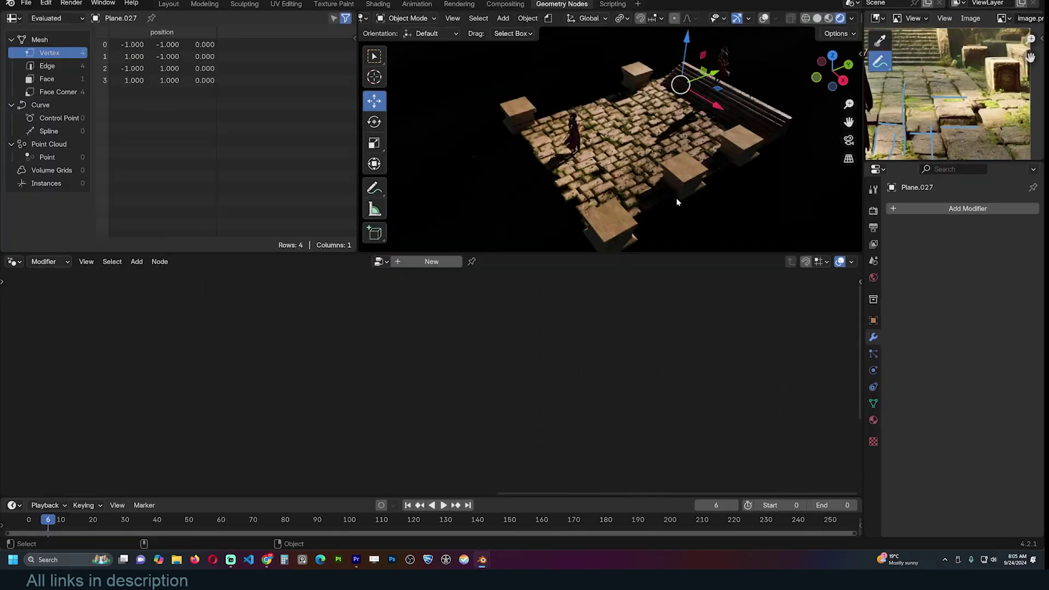
pyautogui.moveTo(710, 196); pyautogui.dragTo(533, 201, button='middle')
pyautogui.scroll(2, 749, 206)
pyautogui.keyDown('alt'); pyautogui.scroll(2, 749, 207); pyautogui.keyUp('alt')
pyautogui.scroll(4, 765, 210)
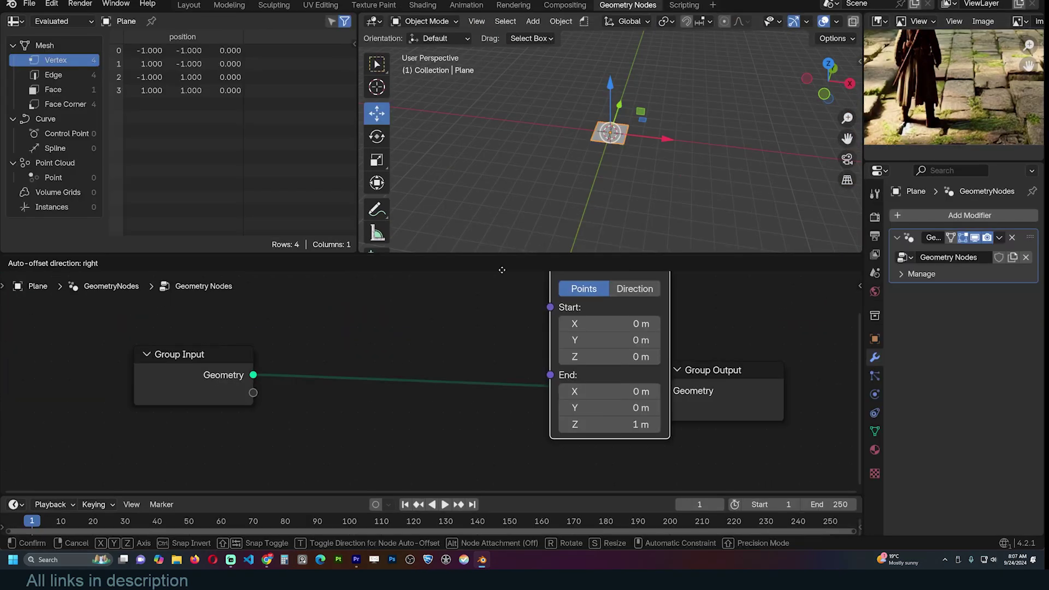
# Step: Place the Curve Line node beside Group Input and connect its Curve output to the Group Output's Geometry
pyautogui.moveTo(604, 351); pyautogui.dragTo(353, 421)
pyautogui.moveTo(416, 334); pyautogui.dragTo(664, 390)
pyautogui.moveTo(556, 188); pyautogui.dragTo(498, 131, button='middle')
pyautogui.scroll(4, 624, 107)
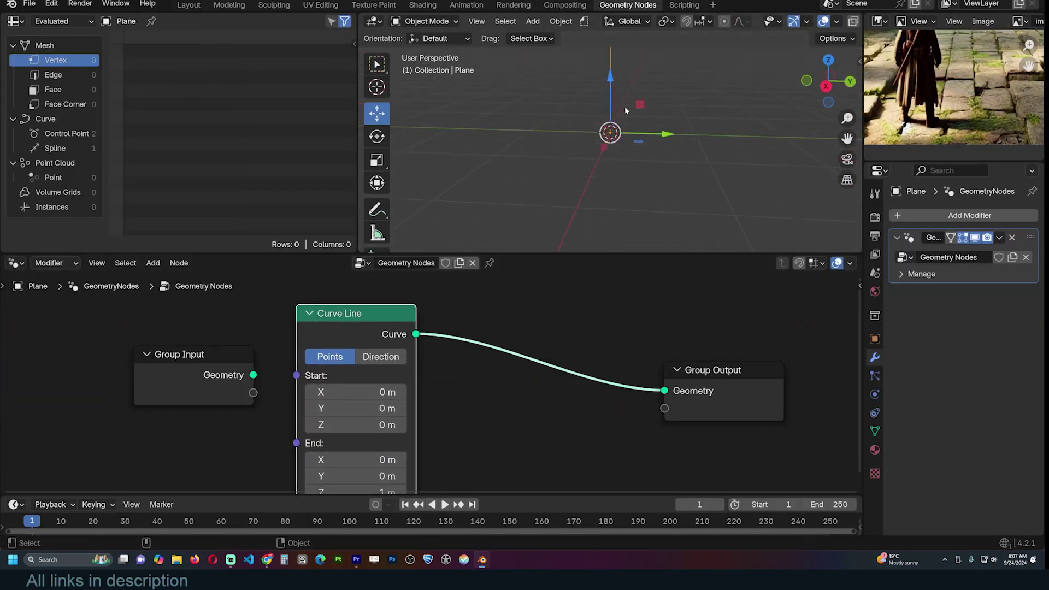
pyautogui.keyDown('shift'); pyautogui.moveTo(627, 114); pyautogui.dragTo(604, 171, button='middle'); pyautogui.keyUp('shift')
pyautogui.scroll(-2, 543, 368)
# Step: Set the Curve Line's End point to Y 1 m and Z 0 m
pyautogui.moveTo(536, 395); pyautogui.dragTo(679, 350, button='middle')
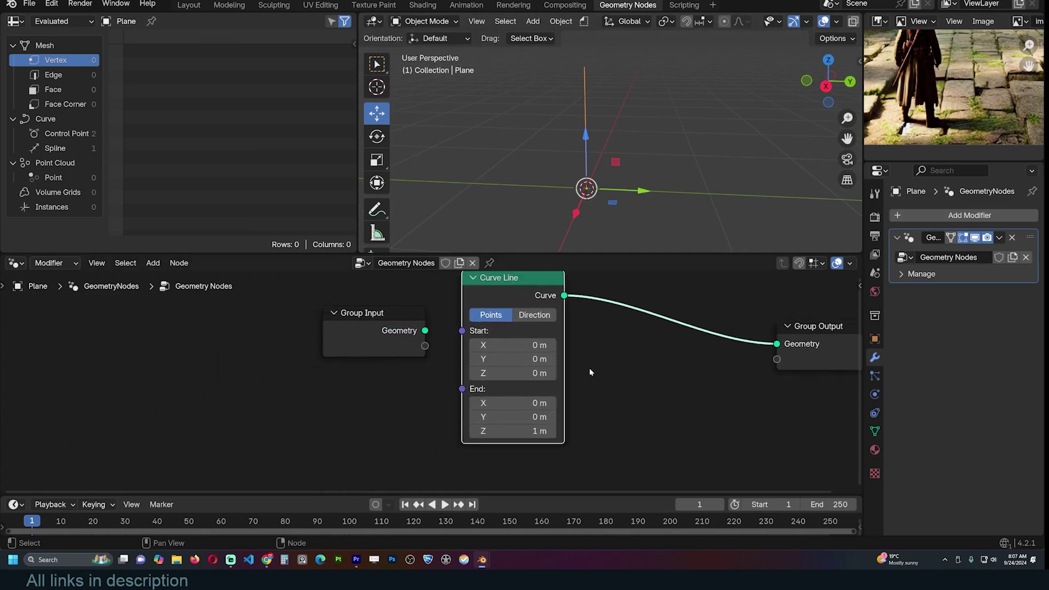
pyautogui.click(528, 417)
pyautogui.write('1')
pyautogui.press('Return')
pyautogui.click(528, 431)
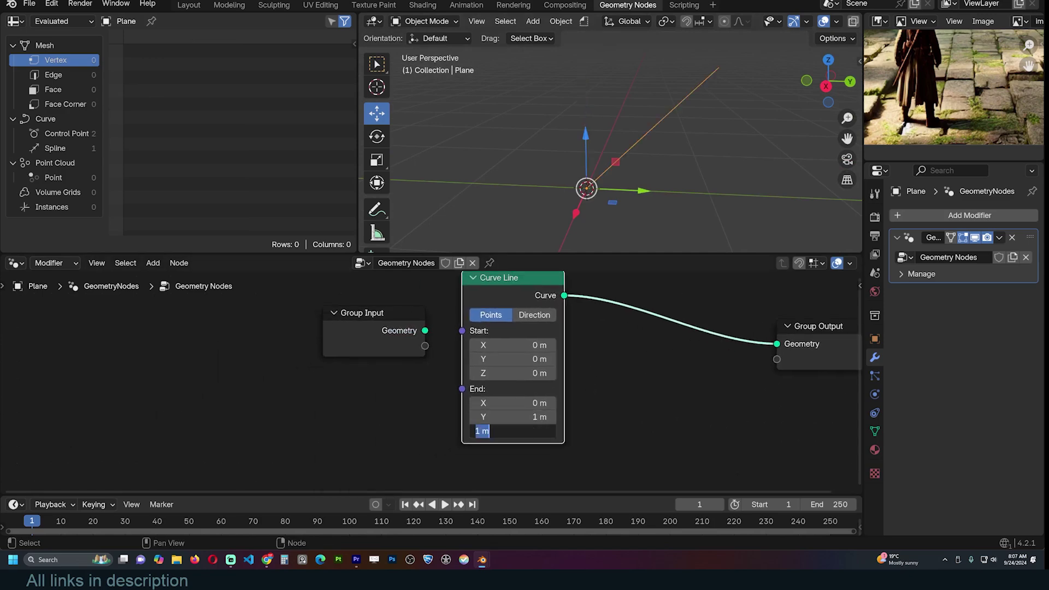
pyautogui.write('0')
pyautogui.press('Return')
pyautogui.moveTo(682, 175)
pyautogui.mouseDown(button='middle')
pyautogui.moveTo(705, 163)
pyautogui.moveTo(678, 167)
pyautogui.mouseUp(button='middle')
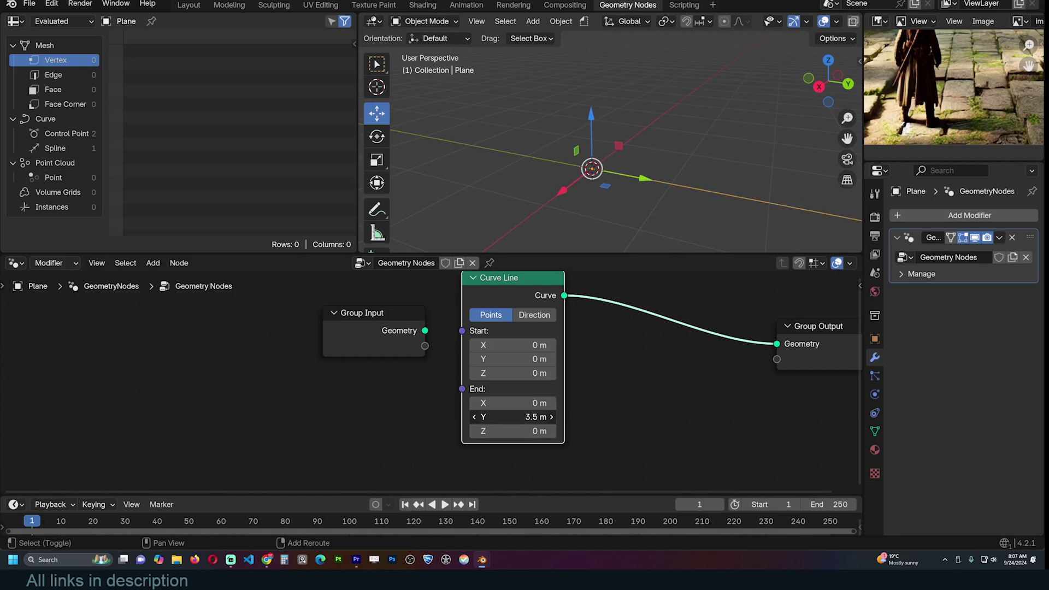
# Step: Move the Group Output farther away and insert a Curve to Points node between it and the Curve Line
pyautogui.scroll(-3, 581, 390)
pyautogui.moveTo(595, 339); pyautogui.dragTo(462, 335, button='middle')
pyautogui.moveTo(668, 362); pyautogui.dragTo(845, 366)
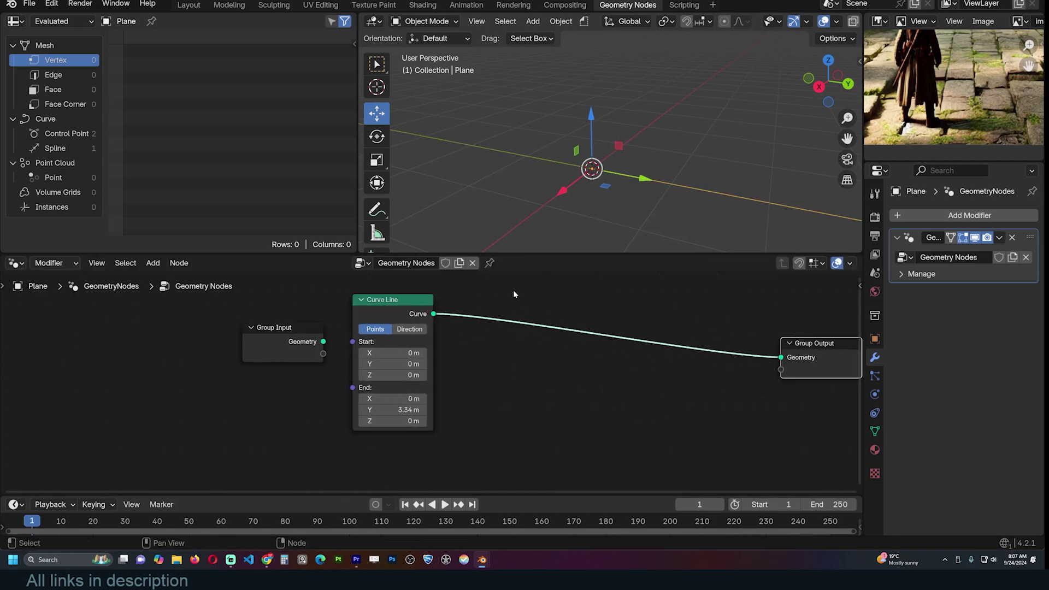
pyautogui.hotkey('shift', 'a')
pyautogui.click(494, 261)
pyautogui.write('to poi')
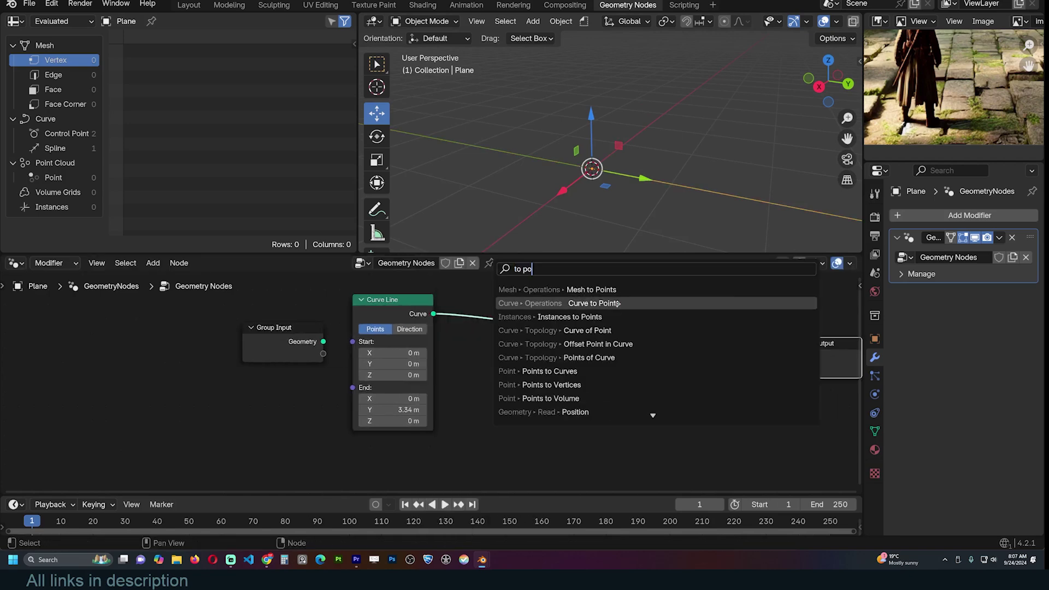
pyautogui.click(508, 302)
pyautogui.click(569, 313)
pyautogui.moveTo(642, 176); pyautogui.dragTo(637, 138, button='middle')
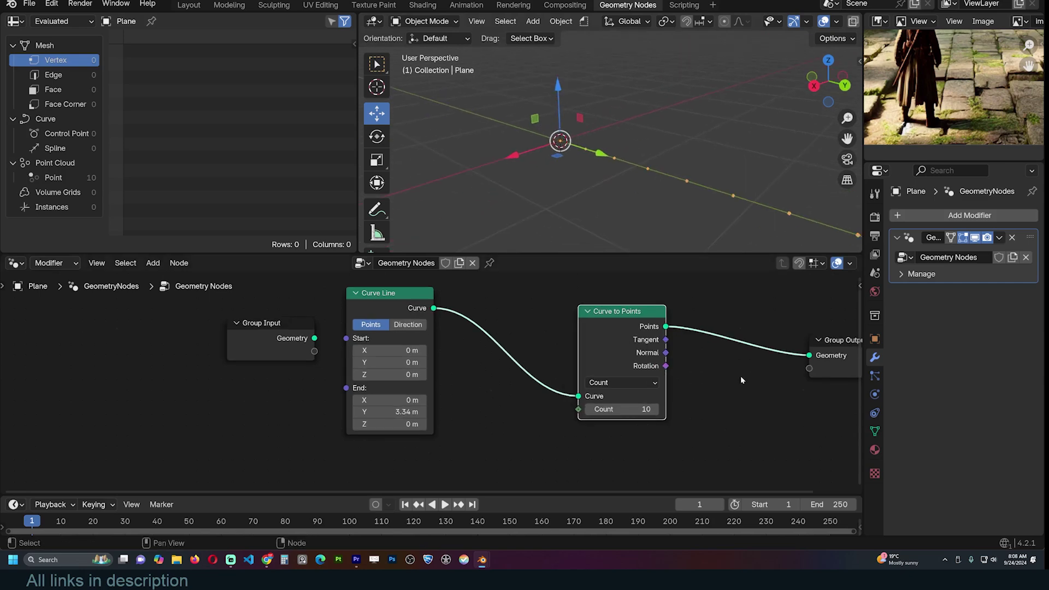
# Step: Move the Group Output farther away again and insert a Set Point Radius node after Curve to Points
pyautogui.moveTo(763, 374); pyautogui.dragTo(528, 374, button='middle')
pyautogui.scroll(1, 528, 374)
pyautogui.moveTo(590, 364); pyautogui.dragTo(762, 363)
pyautogui.hotkey('shift', 'a')
pyautogui.write('rad')
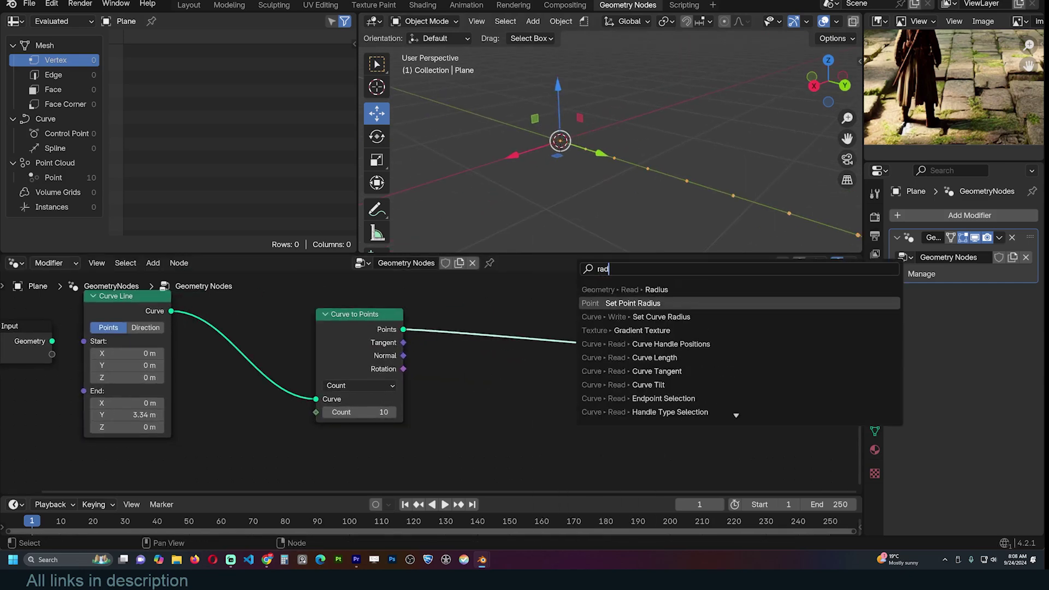
pyautogui.click(628, 303)
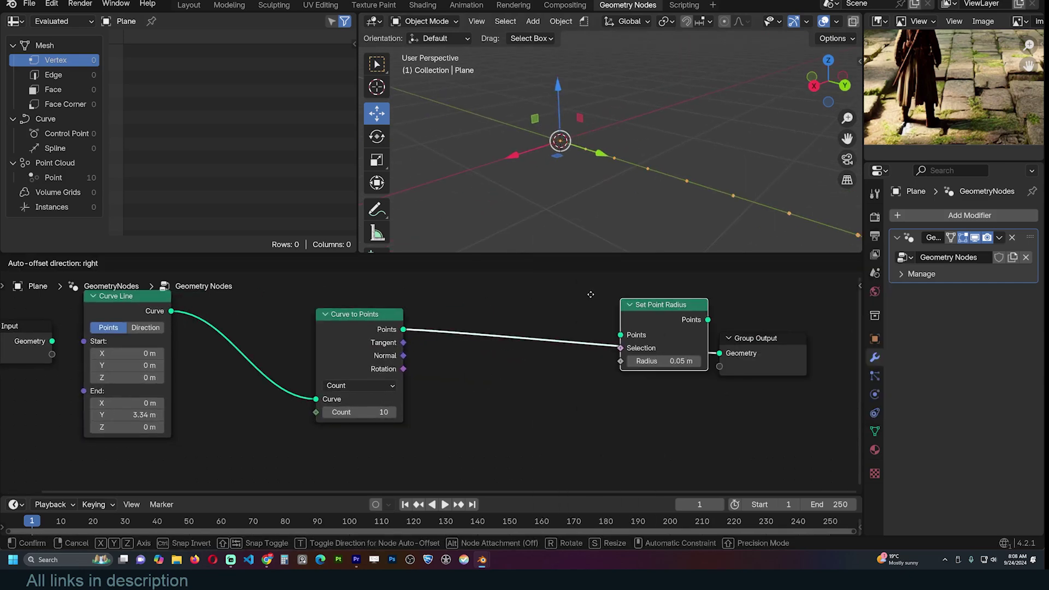
pyautogui.click(475, 293)
# Step: Set the point radius to 0.13 m and inspect the row of points in the viewport
pyautogui.moveTo(526, 355)
pyautogui.mouseDown()
pyautogui.moveTo(579, 355)
pyautogui.moveTo(529, 356)
pyautogui.mouseUp()
pyautogui.hotkey('alt', 'a')
pyautogui.keyDown('alt'); pyautogui.scroll(-2, 712, 125); pyautogui.keyUp('alt')
pyautogui.scroll(-4, 712, 125)
pyautogui.moveTo(712, 124); pyautogui.dragTo(752, 179, button='middle')
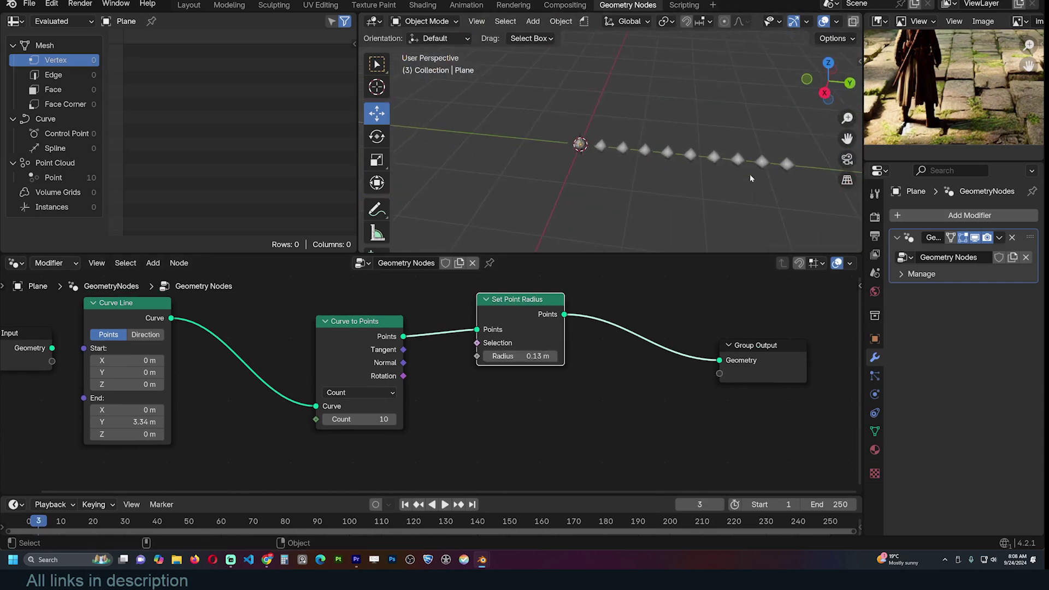
# Step: Move the Group Output well away from the Set Point Radius node to make room for more nodes
pyautogui.scroll(-3, 681, 397)
pyautogui.moveTo(681, 397); pyautogui.dragTo(503, 382, button='middle')
pyautogui.moveTo(582, 359); pyautogui.dragTo(838, 340)
pyautogui.scroll(-2, 808, 333)
pyautogui.moveTo(622, 124); pyautogui.dragTo(589, 126, button='middle')
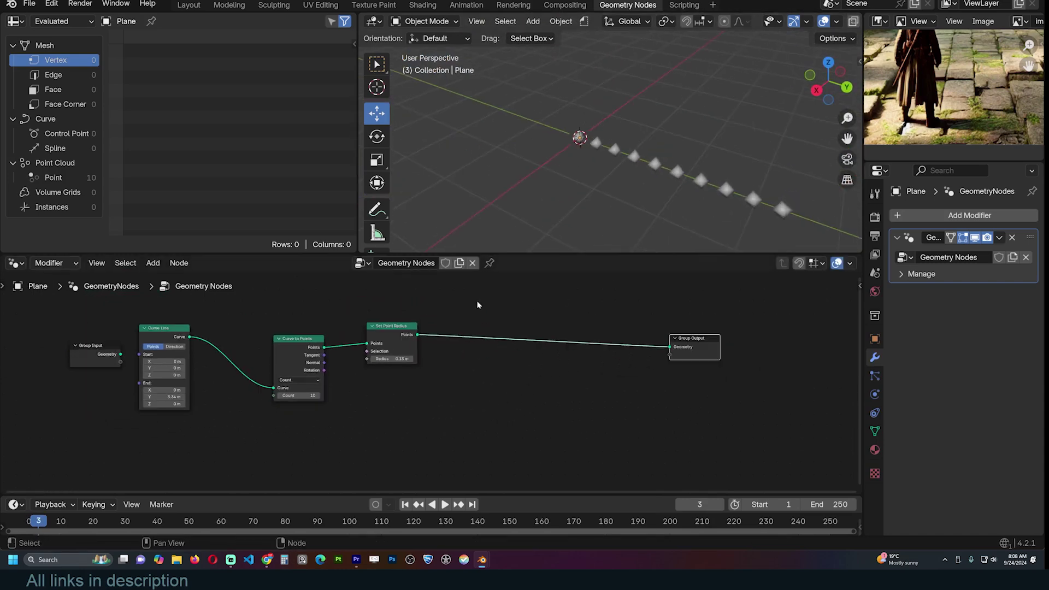
# Step: Duplicate the Curve Line node and place the copy above the original chain
pyautogui.moveTo(477, 302); pyautogui.dragTo(555, 425, button='middle')
pyautogui.moveTo(297, 438); pyautogui.dragTo(337, 410, button='middle')
pyautogui.click(279, 430)
pyautogui.hotkey('shift', 'd')
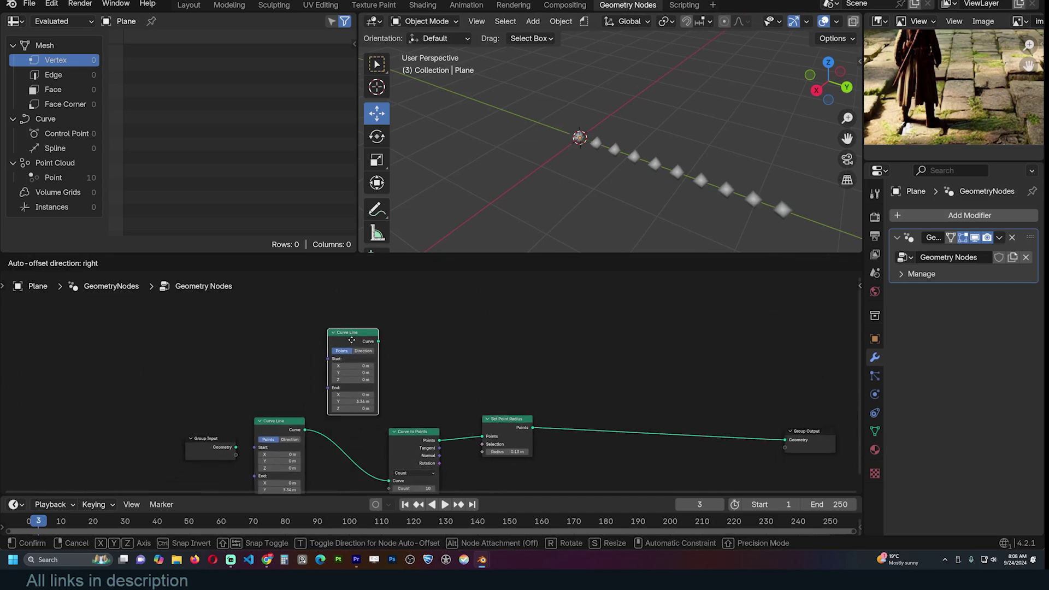
pyautogui.click(354, 343)
# Step: Preview the duplicated Curve Line in the viewport and set its End point to X 1 m, Y 0 m and Z 0 m
pyautogui.keyDown('ctrl'); pyautogui.keyDown('shift'); pyautogui.click(356, 343); pyautogui.keyUp('shift'); pyautogui.keyUp('ctrl')
pyautogui.moveTo(547, 216); pyautogui.dragTo(505, 203, button='middle')
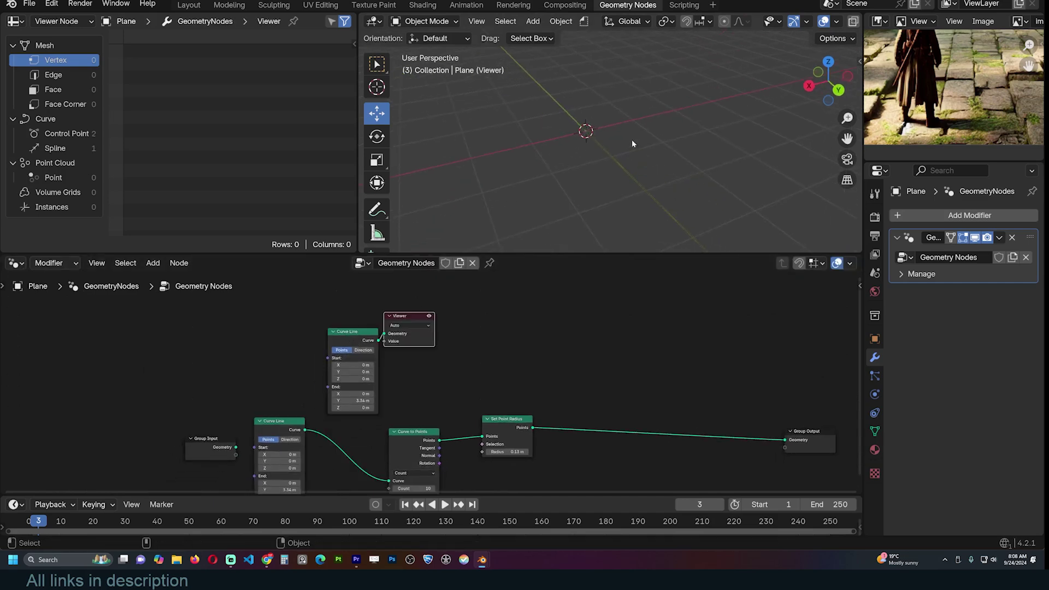
pyautogui.press('BackSpace')
pyautogui.moveTo(612, 159); pyautogui.dragTo(721, 155, button='middle')
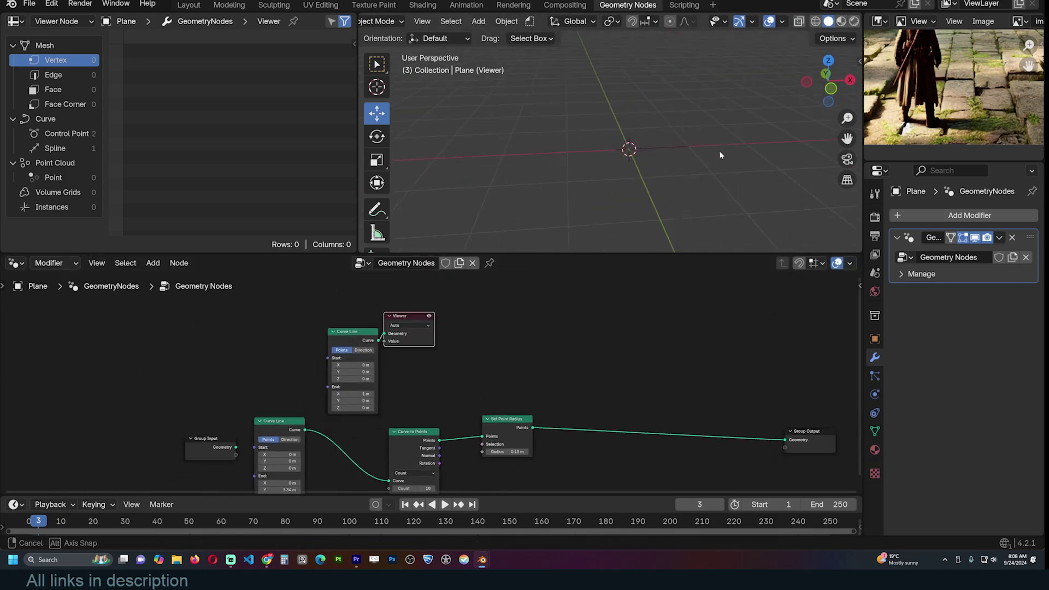
# Step: Move the plane object up along the global Z axis by about 0.32 m
pyautogui.press('g')
pyautogui.press('z')
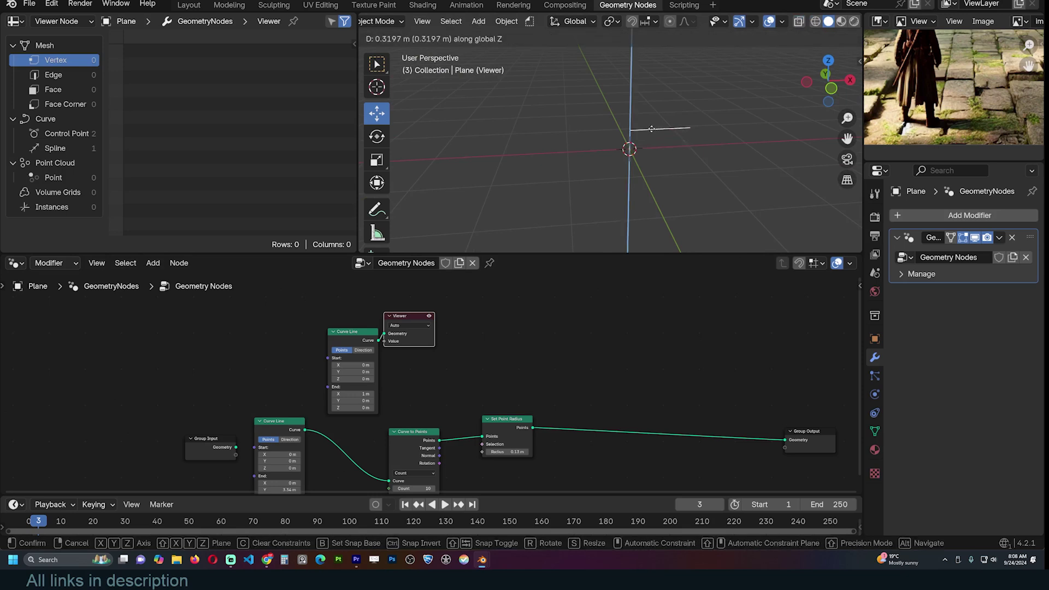
pyautogui.click(660, 125)
pyautogui.click(614, 112)
pyautogui.moveTo(661, 126); pyautogui.dragTo(628, 125, button='middle')
pyautogui.click(612, 128)
# Step: Turn off the Floor grid in the viewport overlays
pyautogui.click(782, 22)
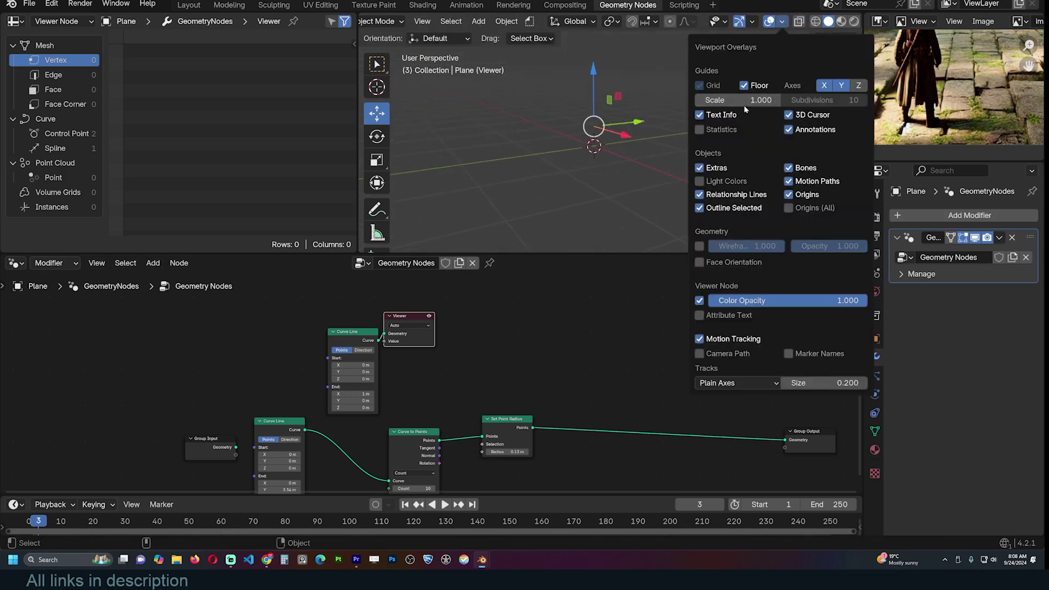
pyautogui.click(744, 87)
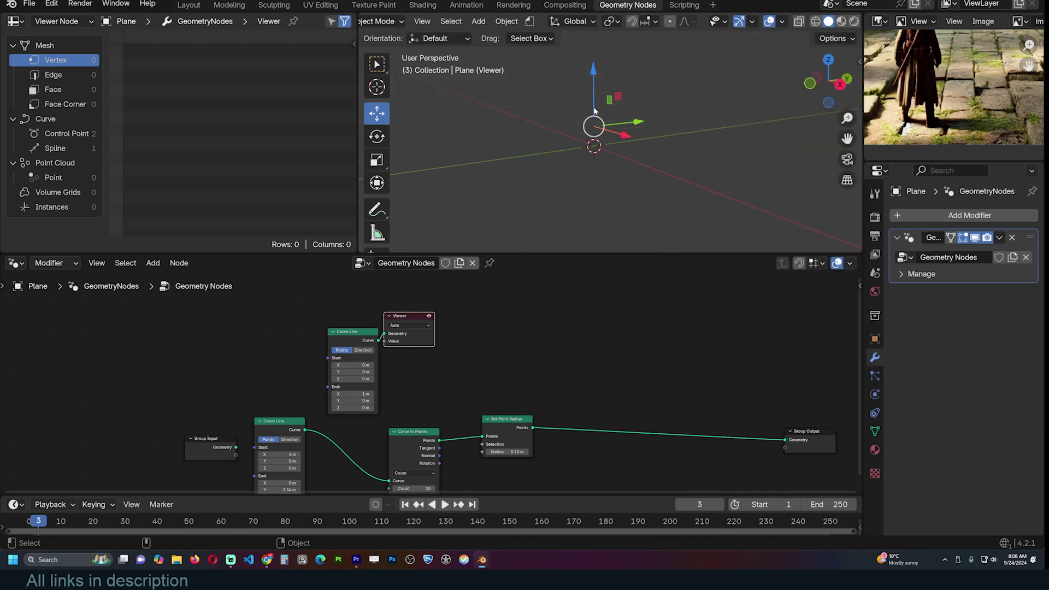
pyautogui.moveTo(597, 185); pyautogui.dragTo(677, 211, button='middle')
# Step: Insert an Instance on Points node between Set Point Radius and Group Output
pyautogui.moveTo(455, 431); pyautogui.dragTo(497, 392, button='middle')
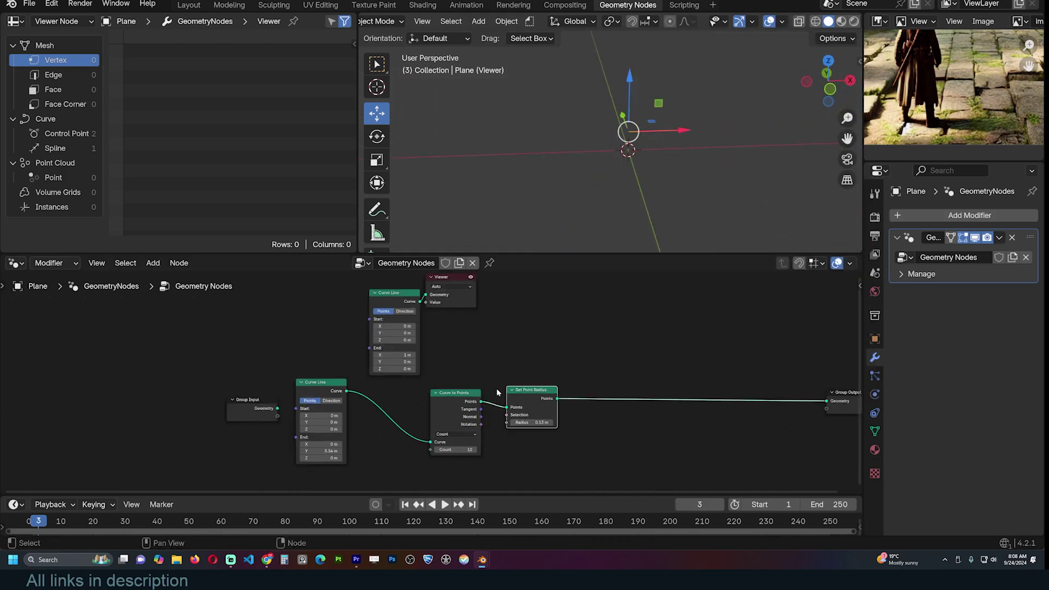
pyautogui.hotkey('shift', 'a')
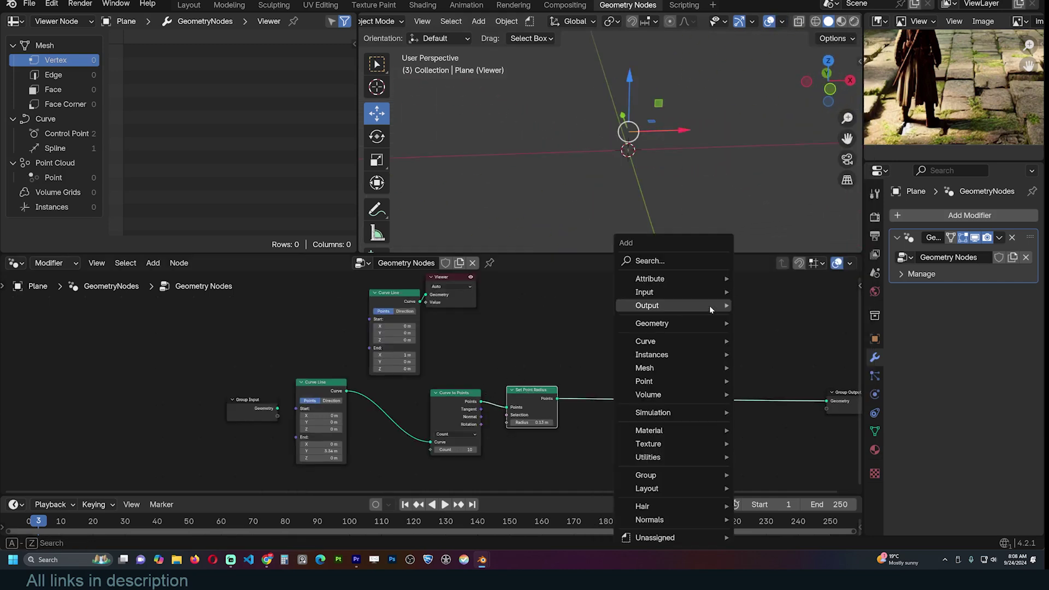
pyautogui.click(677, 262)
pyautogui.write('on')
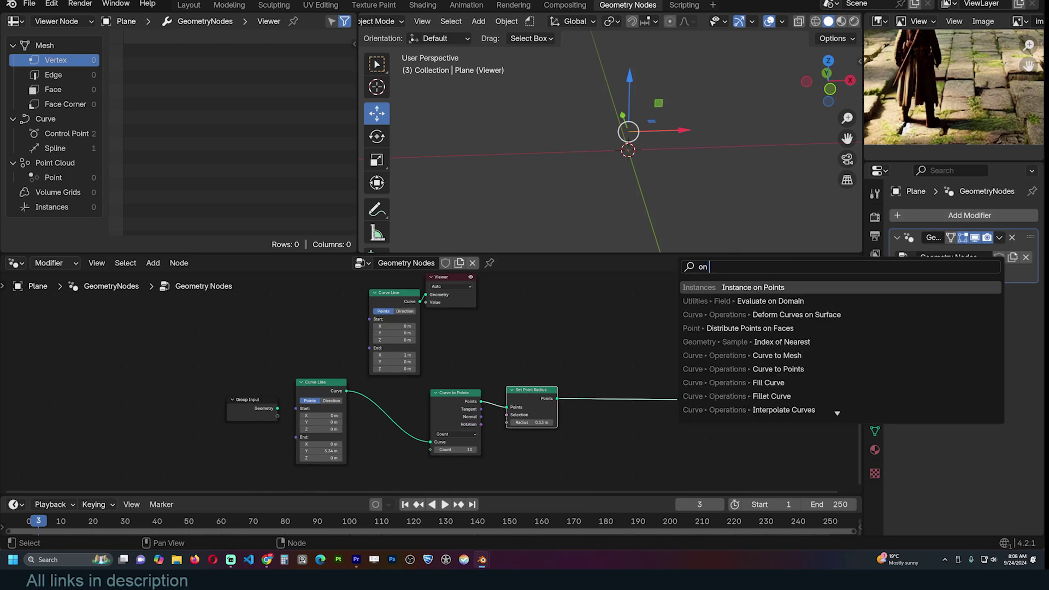
pyautogui.press('Return')
pyautogui.click(643, 351)
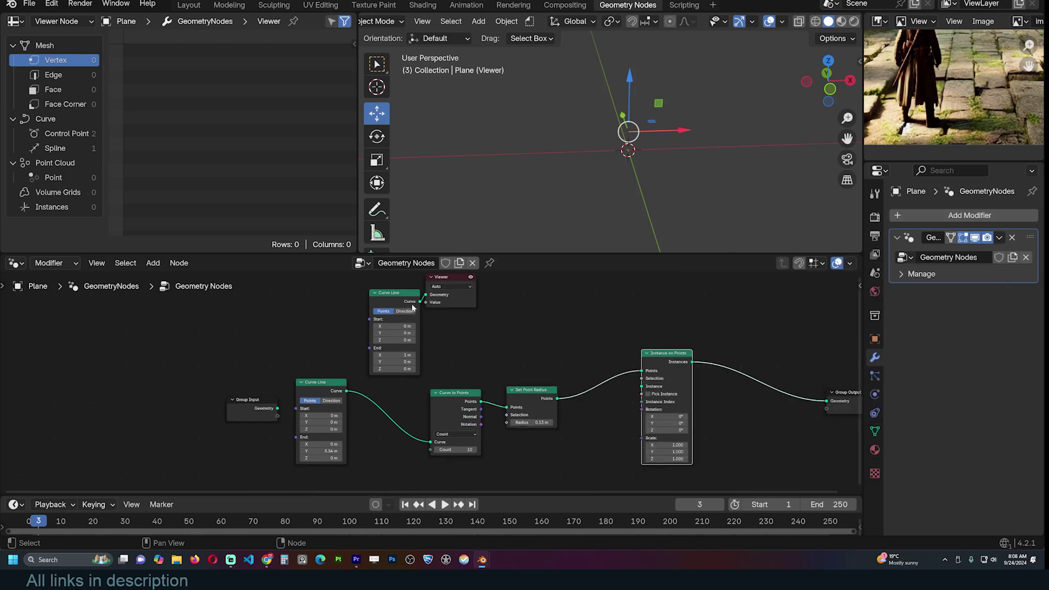
# Step: Connect the duplicated Curve Line to the Instance input of Instance on Points and preview the resulting instances
pyautogui.moveTo(420, 302); pyautogui.dragTo(422, 307)
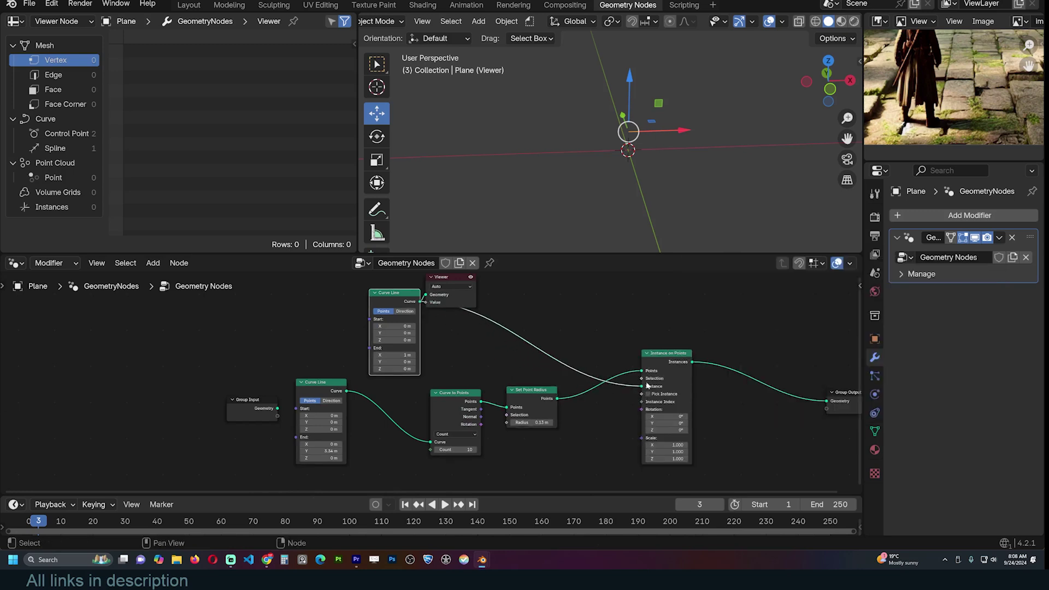
pyautogui.keyDown('ctrl'); pyautogui.keyDown('shift'); pyautogui.click(683, 363); pyautogui.keyUp('shift'); pyautogui.keyUp('ctrl')
pyautogui.moveTo(689, 113); pyautogui.dragTo(635, 117, button='middle')
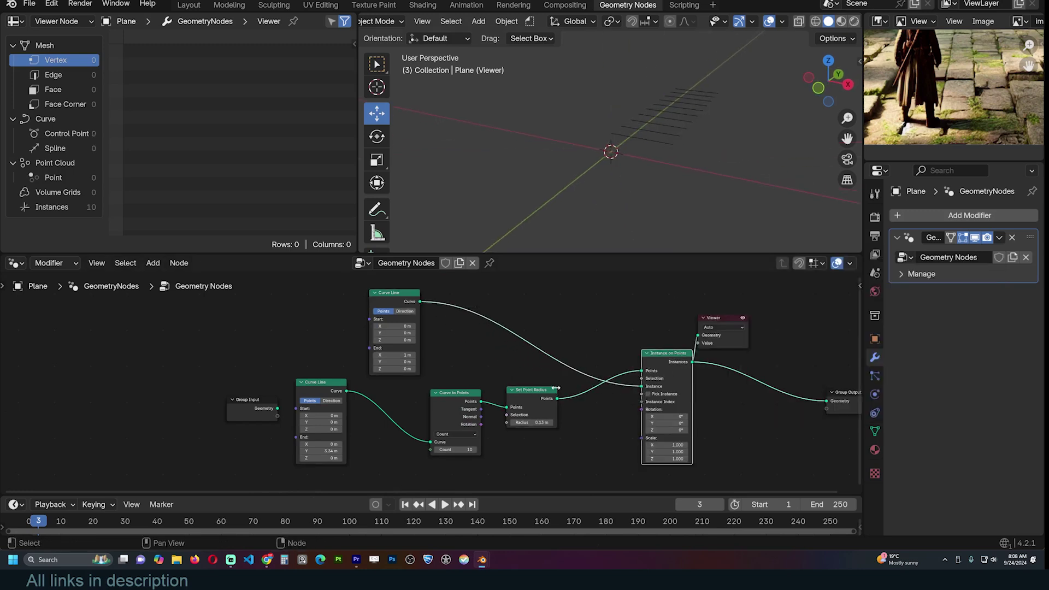
# Step: Compare the viewport previews of the Set Point Radius and Instance on Points outputs
pyautogui.keyDown('ctrl'); pyautogui.keyDown('shift'); pyautogui.click(544, 400); pyautogui.keyUp('shift'); pyautogui.keyUp('ctrl')
pyautogui.keyDown('ctrl'); pyautogui.keyDown('shift'); pyautogui.click(686, 362); pyautogui.keyUp('shift'); pyautogui.keyUp('ctrl')
pyautogui.scroll(2, 583, 306)
pyautogui.moveTo(606, 328); pyautogui.dragTo(538, 336, button='middle')
pyautogui.scroll(-2, 540, 337)
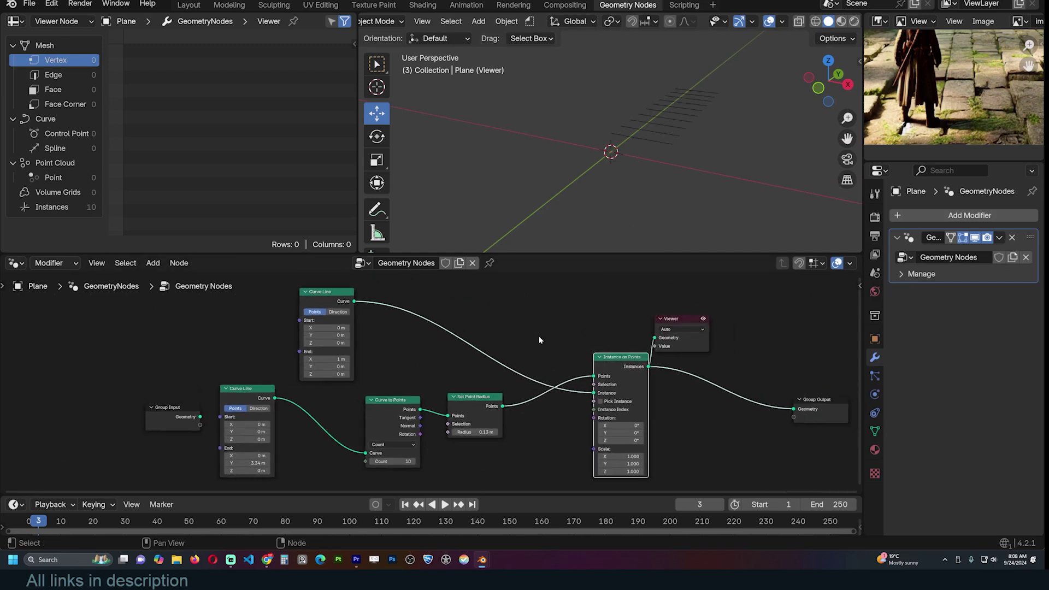
pyautogui.moveTo(396, 364); pyautogui.dragTo(456, 366, button='middle')
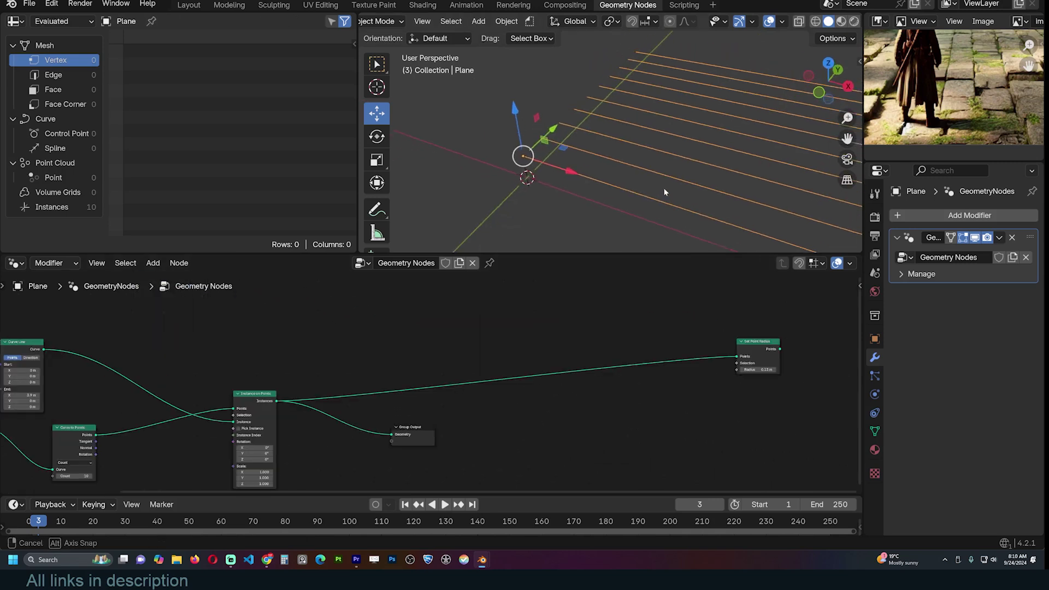
# Step: Insert an Extrude Mesh node on the link between Instance on Points and Set Point Radius
pyautogui.moveTo(663, 188); pyautogui.dragTo(631, 164)
pyautogui.moveTo(631, 164); pyautogui.dragTo(618, 165, button='middle')
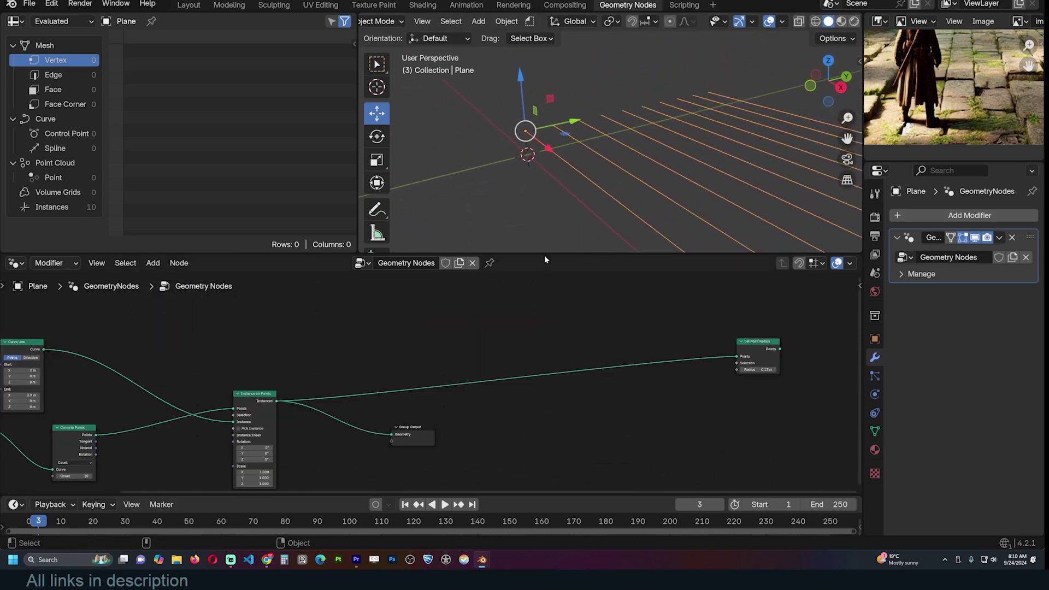
pyautogui.moveTo(442, 364); pyautogui.dragTo(503, 360, button='middle')
pyautogui.scroll(1, 503, 359)
pyautogui.hotkey('shift', 'a')
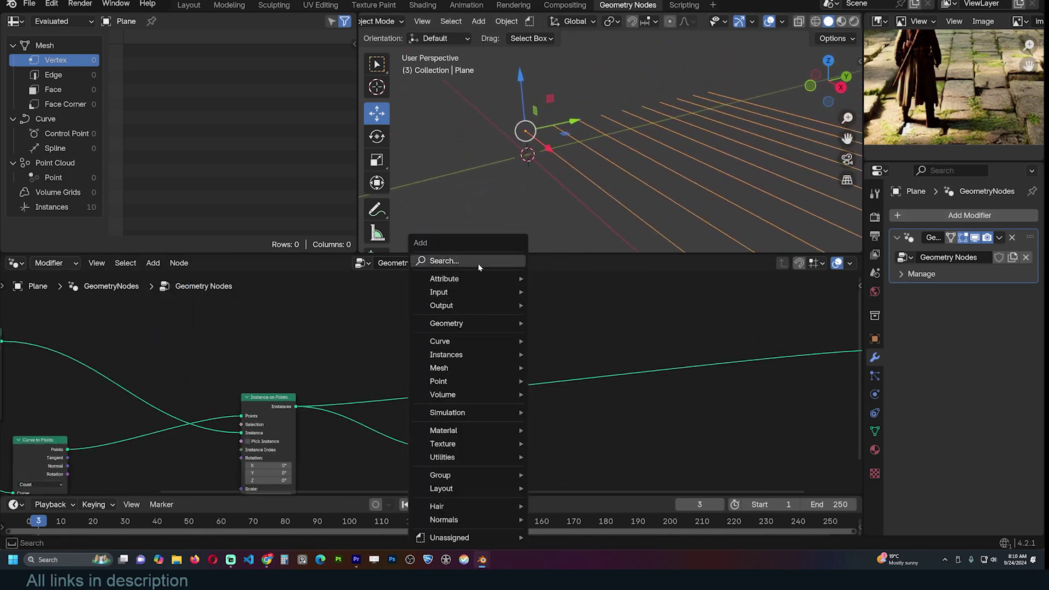
pyautogui.click(568, 327)
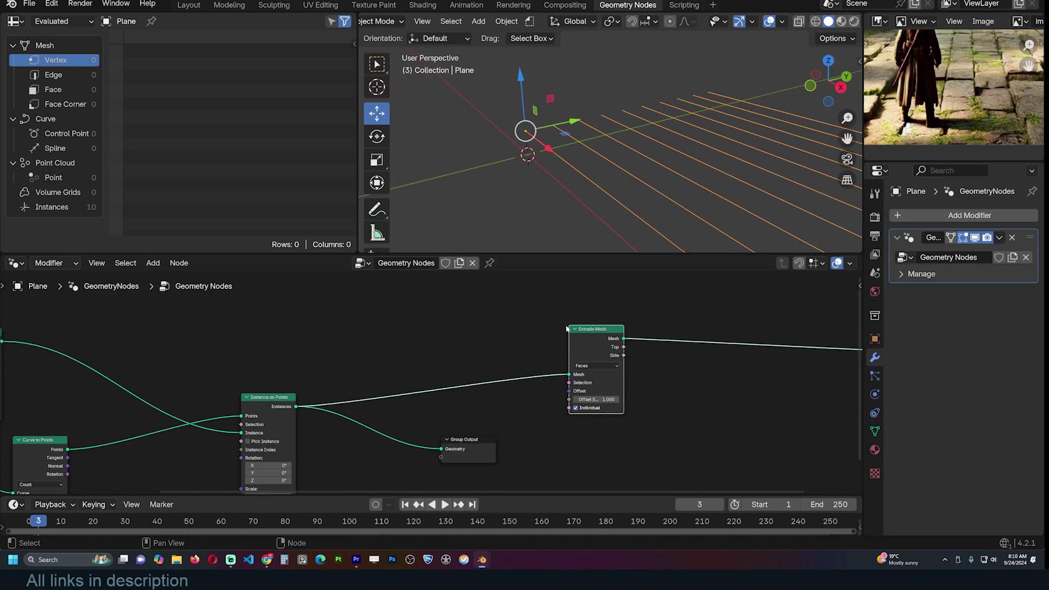
# Step: Rearrange the Curve to Points node and the instanced Curve Line node closer to Instance on Points
pyautogui.moveTo(42, 450); pyautogui.dragTo(470, 363, button='middle')
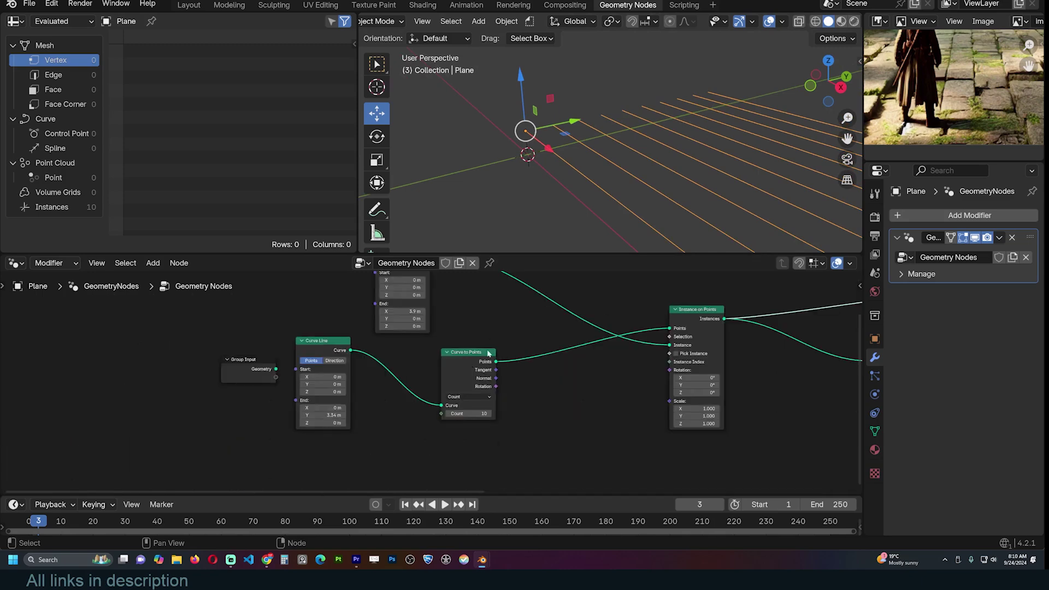
pyautogui.moveTo(489, 354); pyautogui.dragTo(465, 353)
pyautogui.moveTo(432, 380); pyautogui.dragTo(237, 420, button='middle')
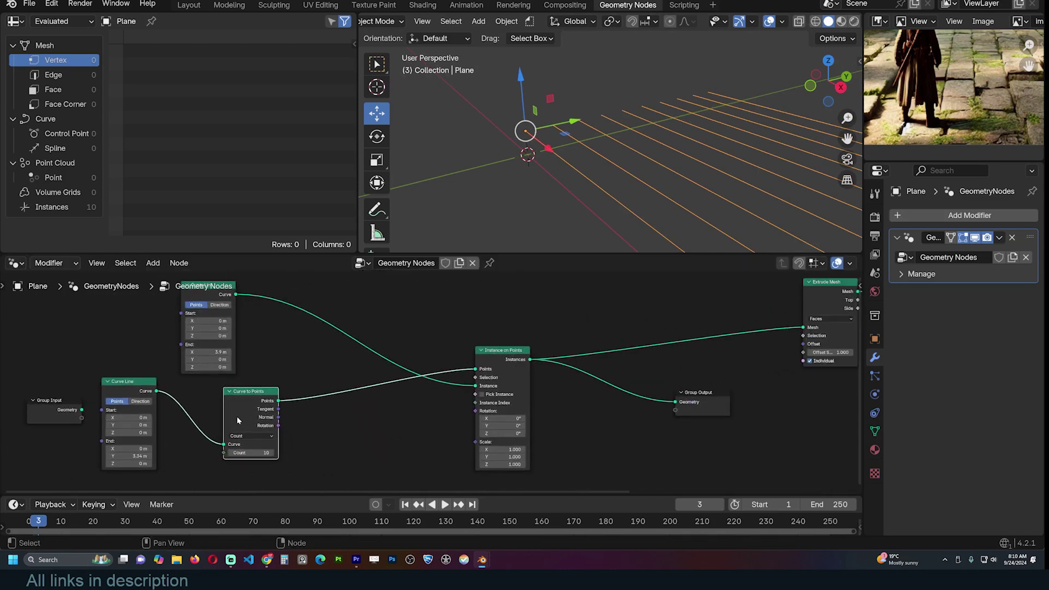
pyautogui.moveTo(238, 420); pyautogui.dragTo(265, 406)
pyautogui.moveTo(196, 344); pyautogui.dragTo(294, 336)
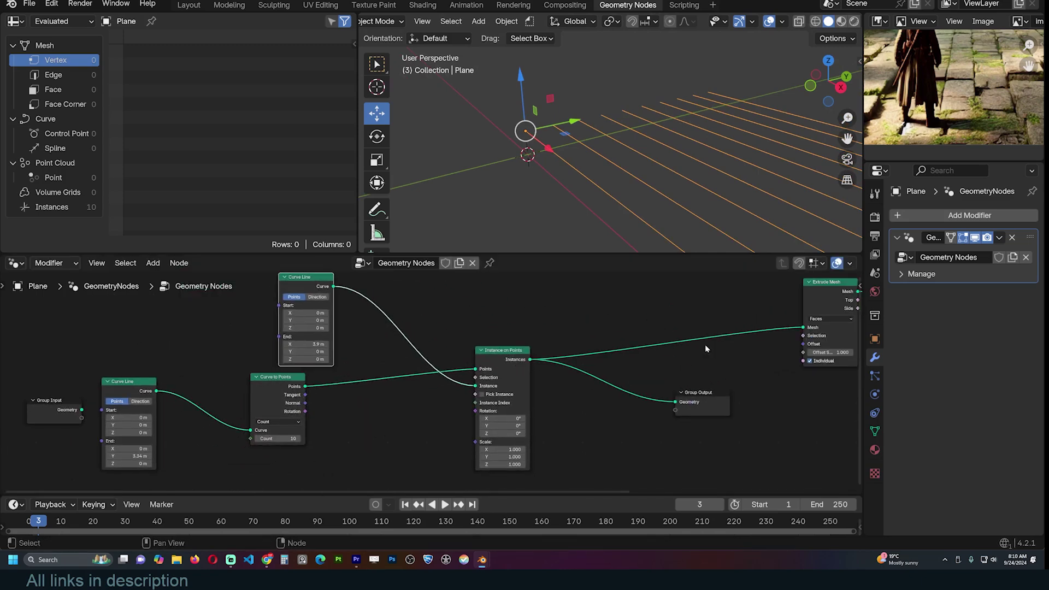
# Step: Insert a Realize Instances node between Instance on Points and Extrude Mesh
pyautogui.hotkey('shift', 'a')
pyautogui.write('rra')
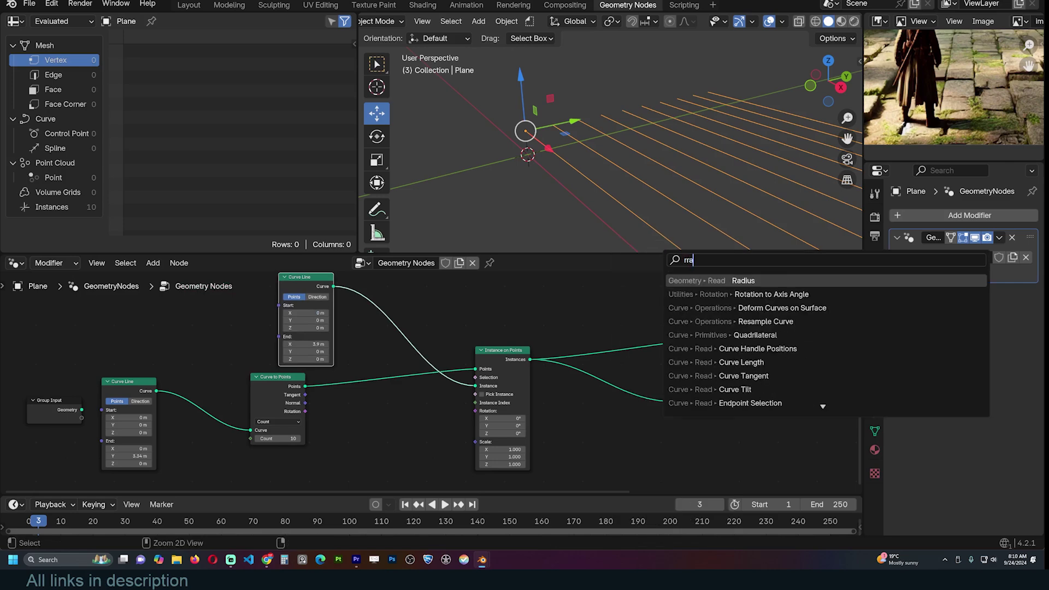
pyautogui.press('BackSpace')
pyautogui.press('BackSpace')
pyautogui.write('ea')
pyautogui.press('Return')
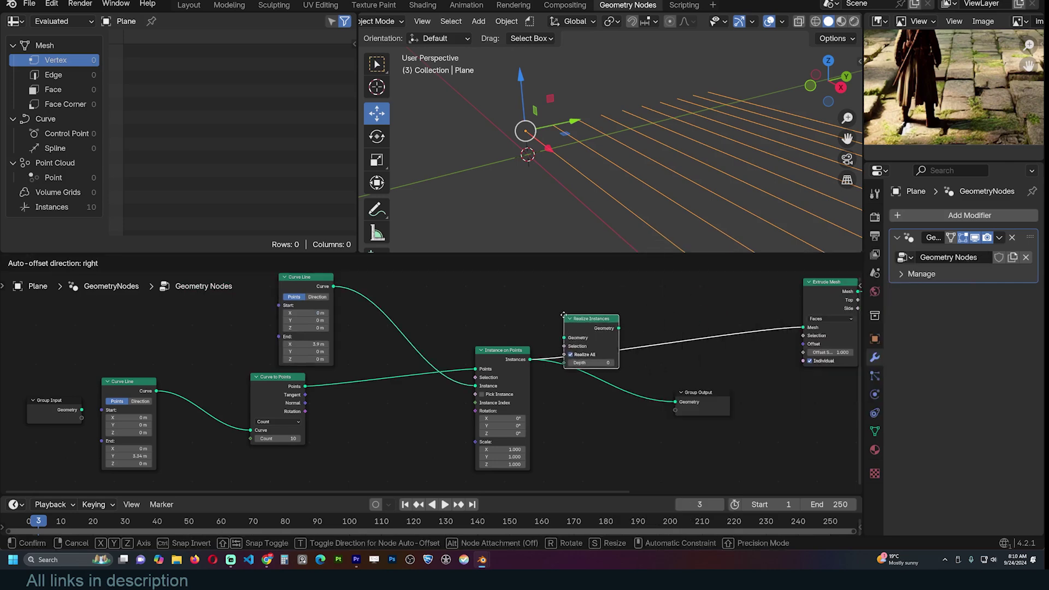
pyautogui.click(585, 324)
pyautogui.moveTo(586, 325); pyautogui.dragTo(591, 318)
# Step: Insert a Curve to Mesh node between Realize Instances and Extrude Mesh
pyautogui.moveTo(715, 327); pyautogui.dragTo(670, 320, button='middle')
pyautogui.hotkey('shift', 'a')
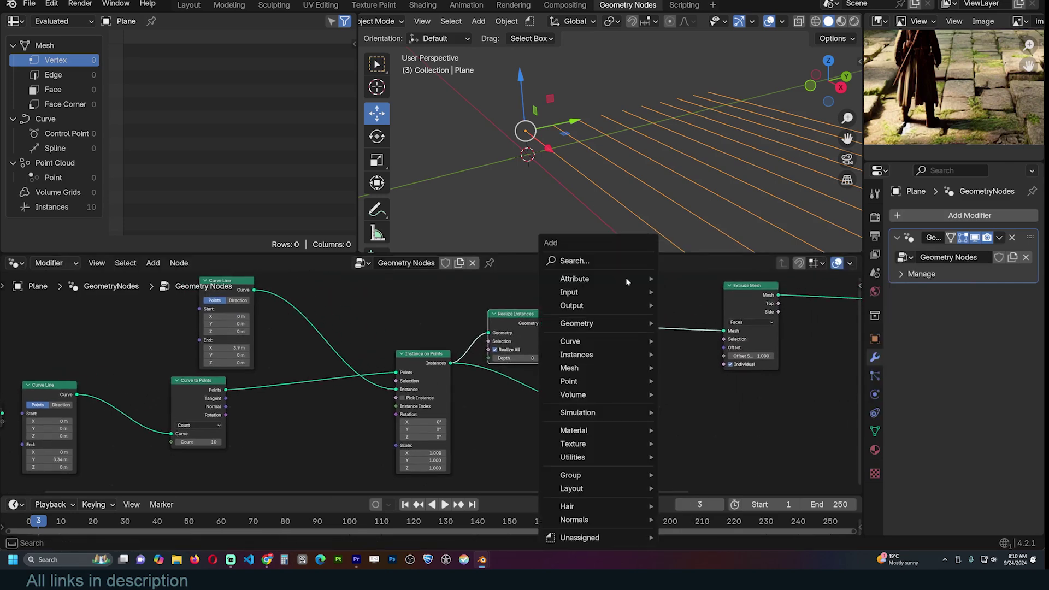
pyautogui.click(623, 256)
pyautogui.write('to')
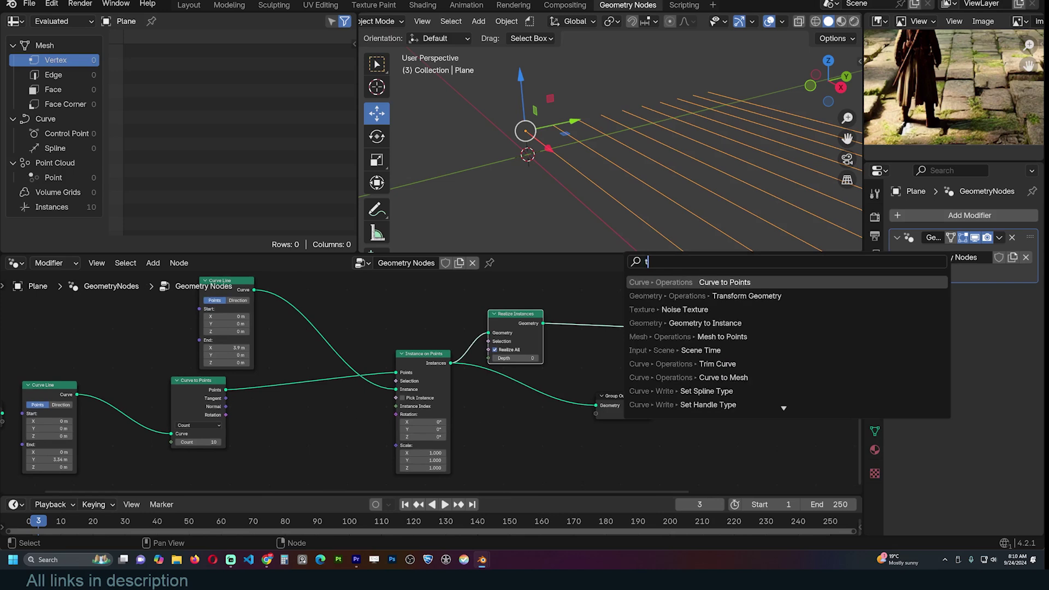
pyautogui.press('Down')
pyautogui.press('Down')
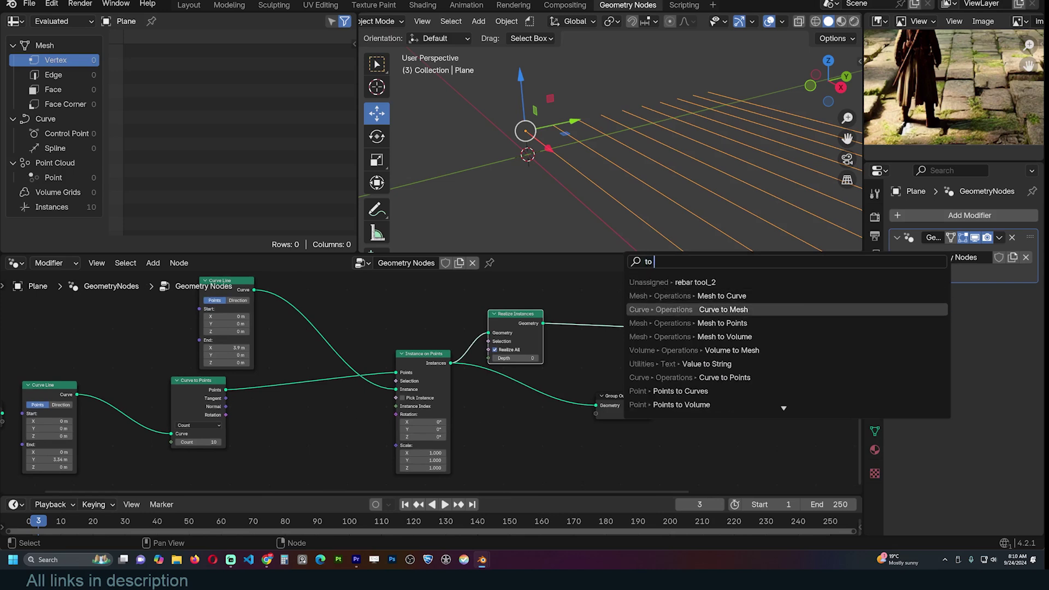
pyautogui.press('Return')
pyautogui.click(631, 328)
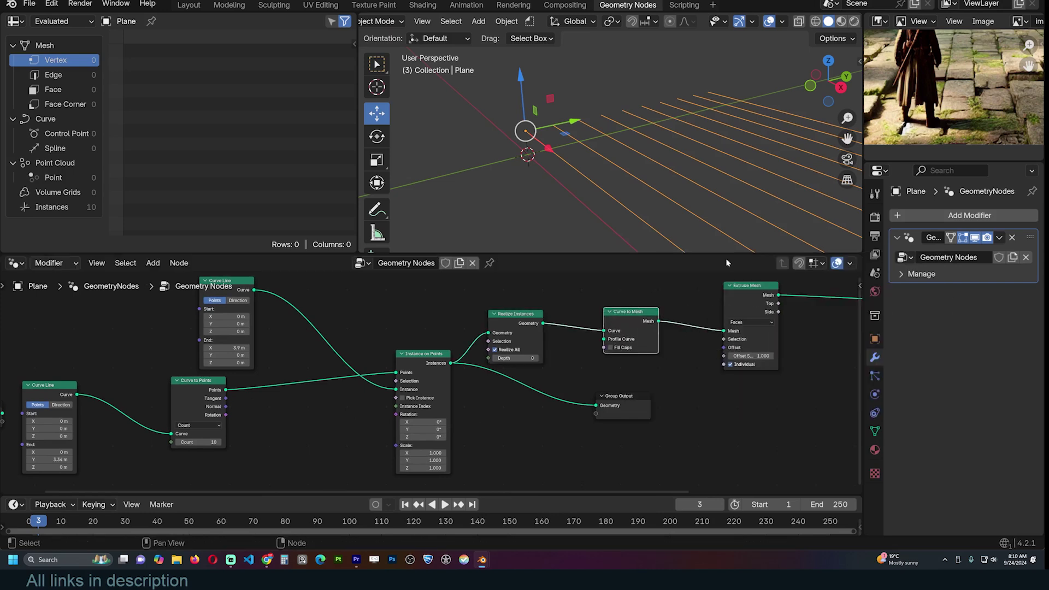
# Step: Set the Extrude Mesh node to Edges mode with an offset scale of 2.700
pyautogui.moveTo(748, 175); pyautogui.dragTo(683, 169, button='middle')
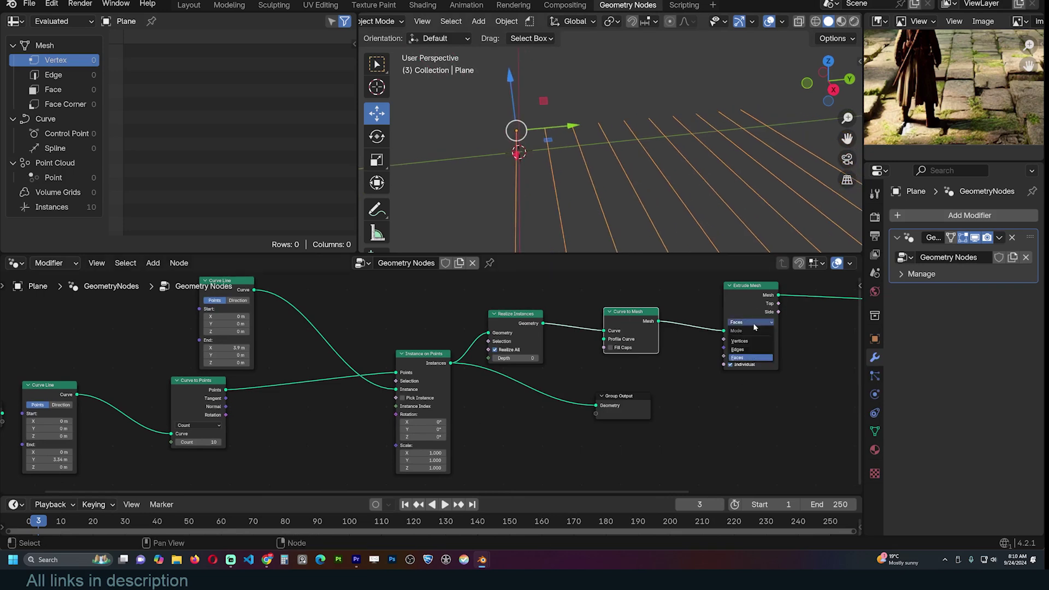
pyautogui.click(746, 349)
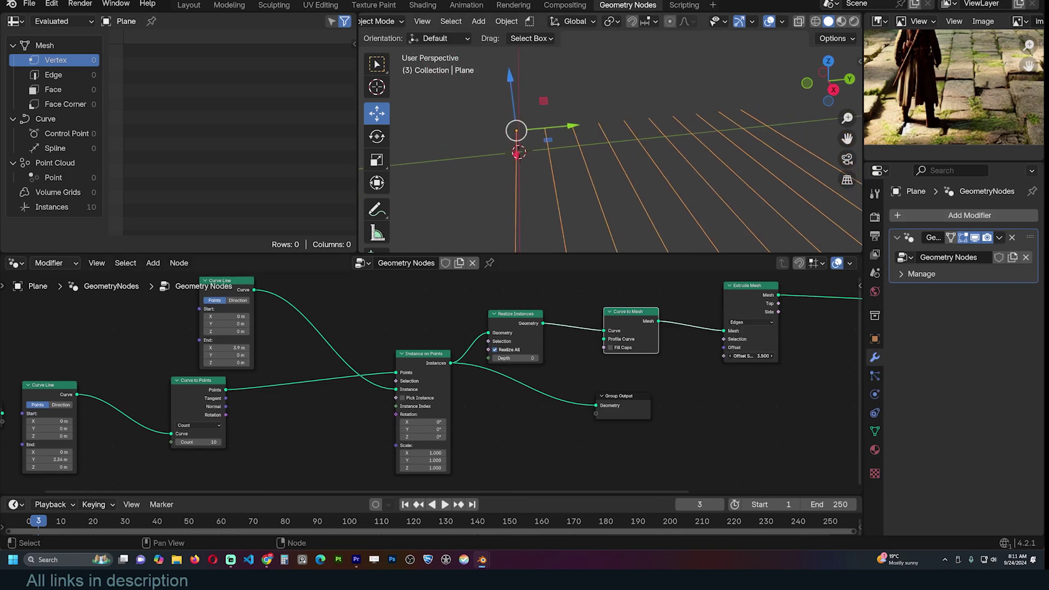
pyautogui.moveTo(759, 357); pyautogui.dragTo(750, 356)
# Step: Draw an annotation arrow from the first line towards the second to mark the extrusion direction
pyautogui.scroll(-2, 711, 144)
pyautogui.click(383, 204)
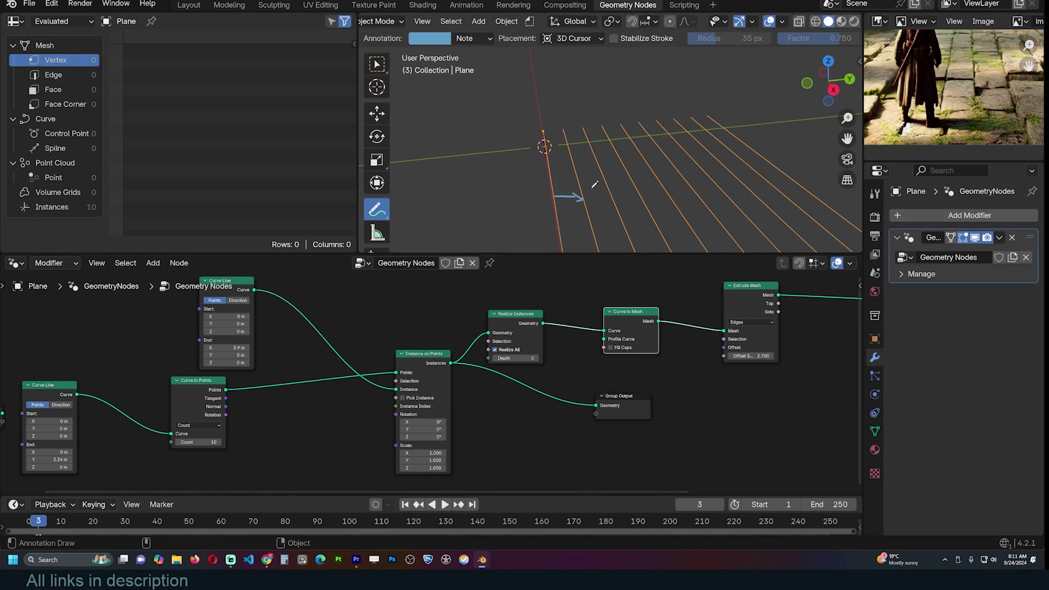
pyautogui.scroll(2, 701, 432)
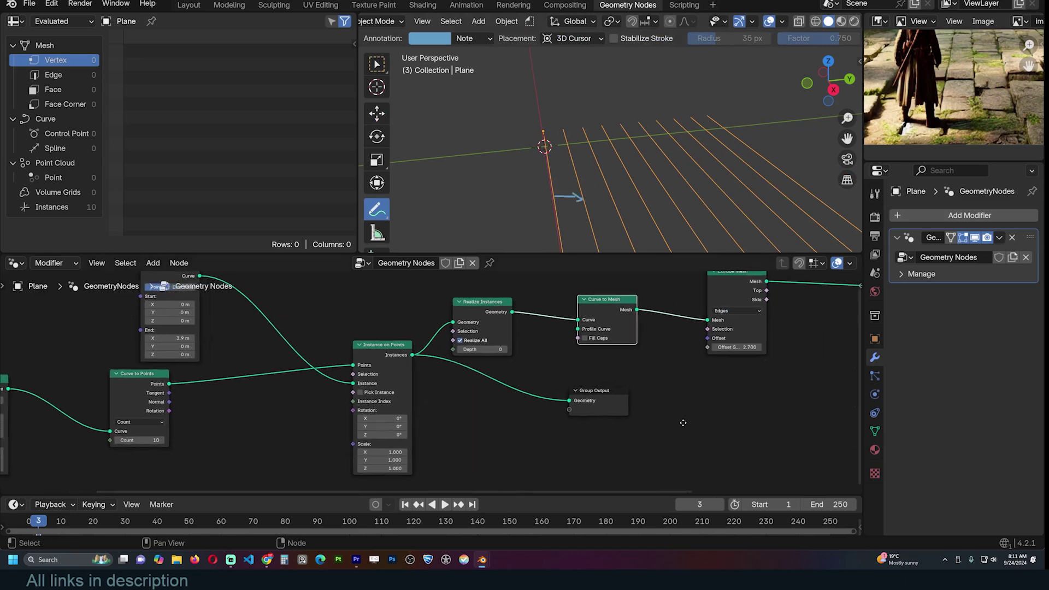
# Step: Feed a Combine XYZ node with Y 1.000 into Extrude Mesh's Offset, set the offset scale to 0.350 and preview the extrusion
pyautogui.moveTo(727, 344); pyautogui.dragTo(679, 369, button='middle')
pyautogui.hotkey('shift', 'a')
pyautogui.press('Escape')
pyautogui.hotkey('shift', 'a')
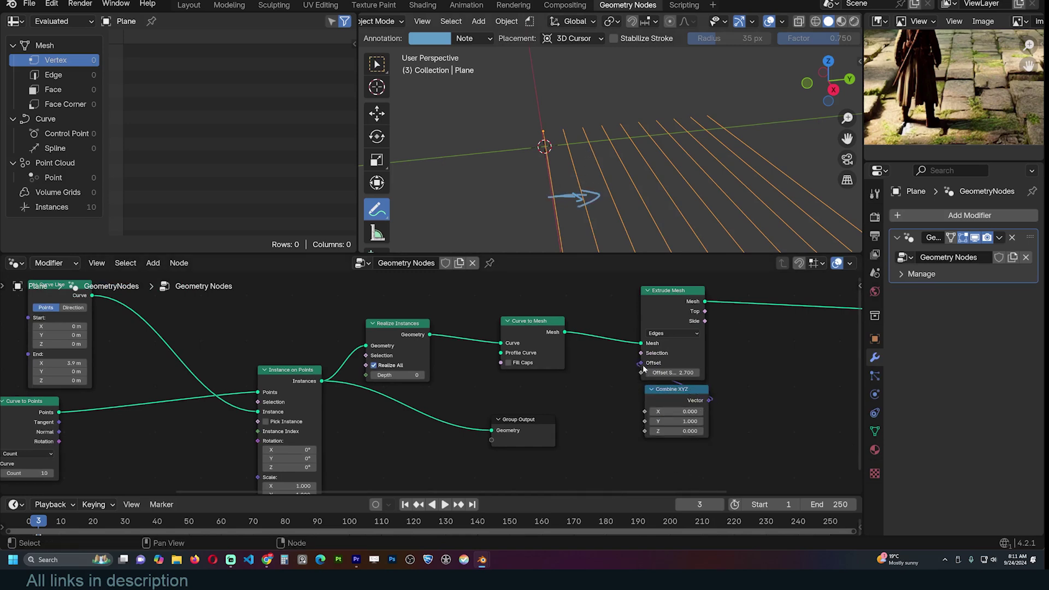
pyautogui.moveTo(638, 372)
pyautogui.mouseDown()
pyautogui.moveTo(584, 372)
pyautogui.moveTo(634, 373)
pyautogui.mouseUp()
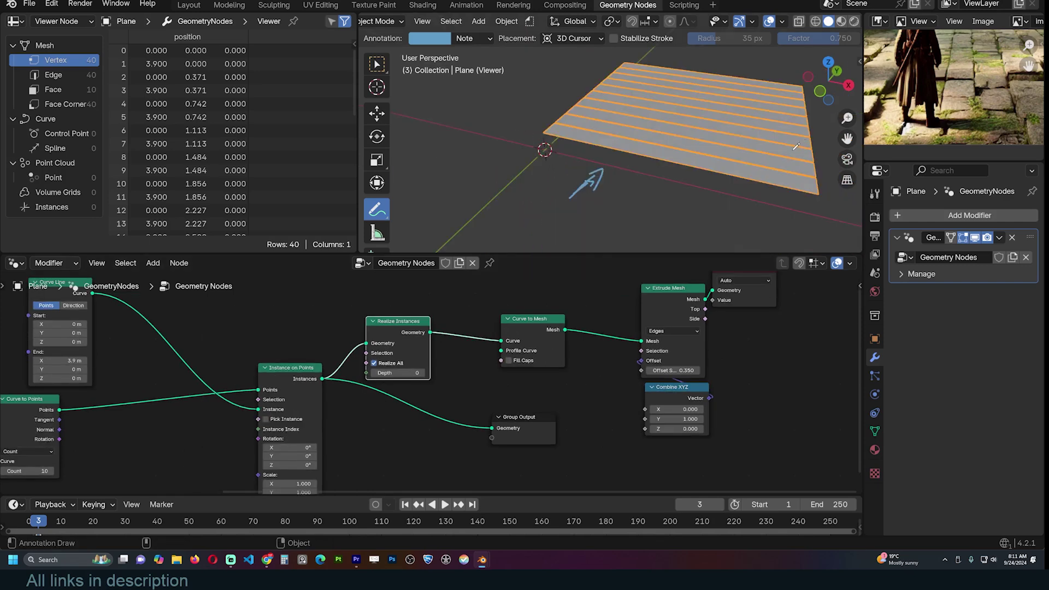
# Step: Spread out the Extrude Mesh, Combine XYZ, Viewer and Curve to Mesh nodes to make room after Realize Instances
pyautogui.moveTo(612, 167); pyautogui.dragTo(624, 163, button='middle')
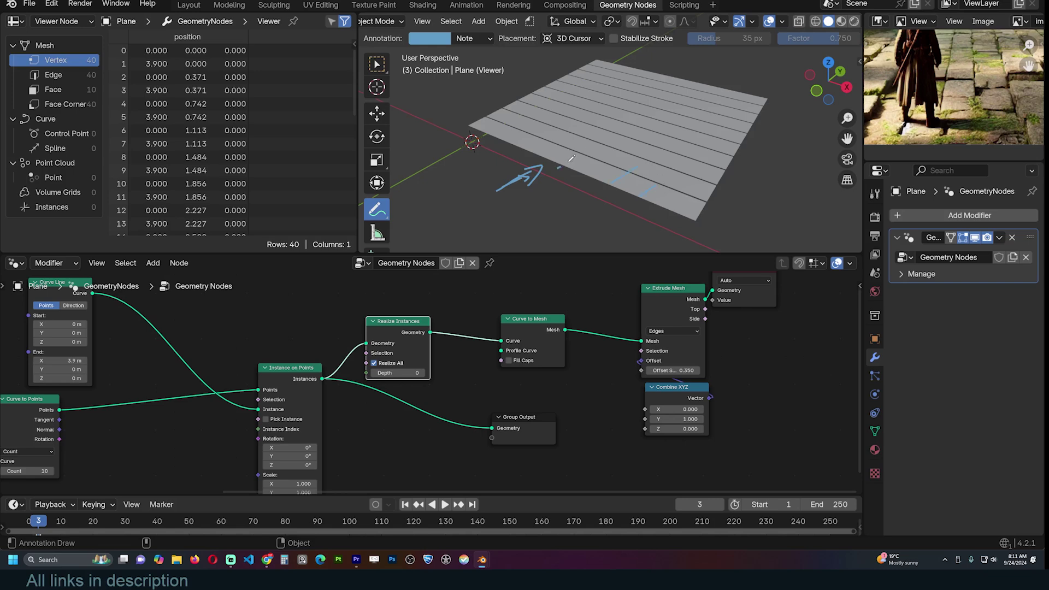
pyautogui.scroll(-3, 651, 308)
pyautogui.moveTo(791, 285); pyautogui.dragTo(573, 421)
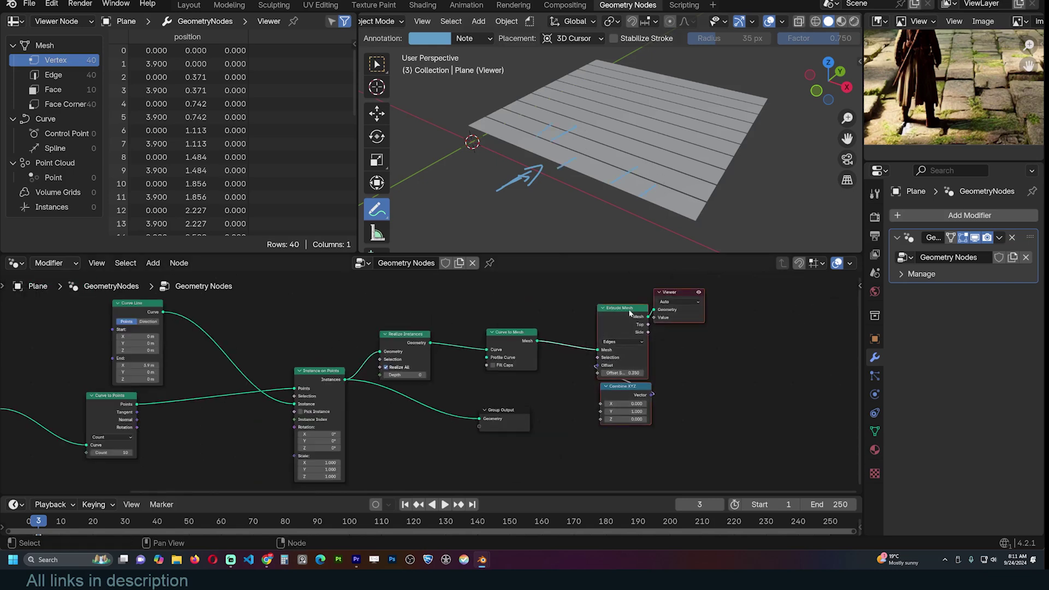
pyautogui.moveTo(628, 310); pyautogui.dragTo(768, 317)
pyautogui.moveTo(508, 332); pyautogui.dragTo(614, 324)
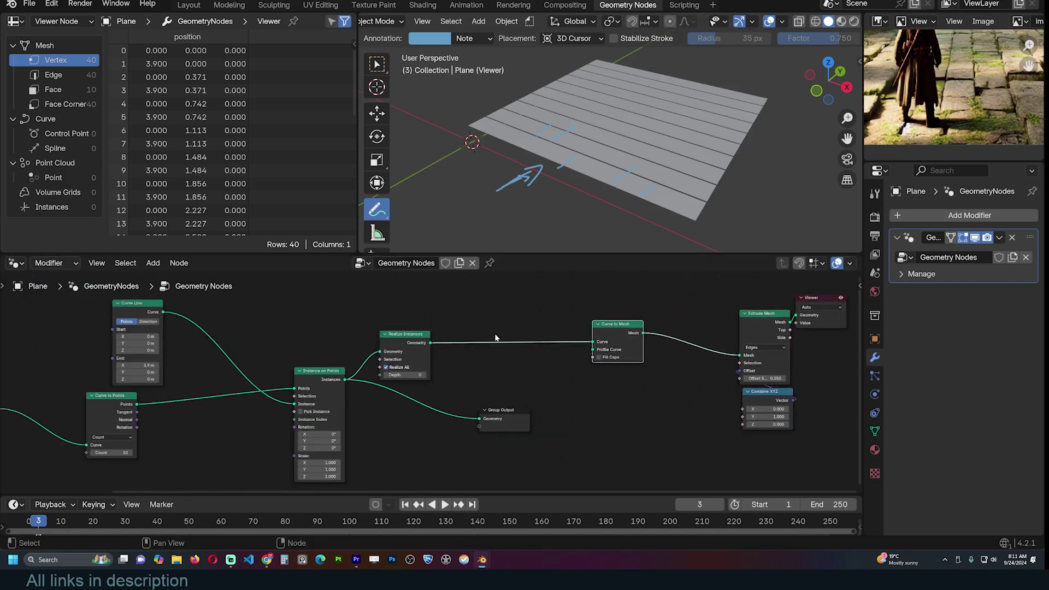
pyautogui.moveTo(408, 343); pyautogui.dragTo(429, 330)
# Step: Insert a Resample Curve node between Realize Instances and Curve to Mesh
pyautogui.hotkey('shift', 'a')
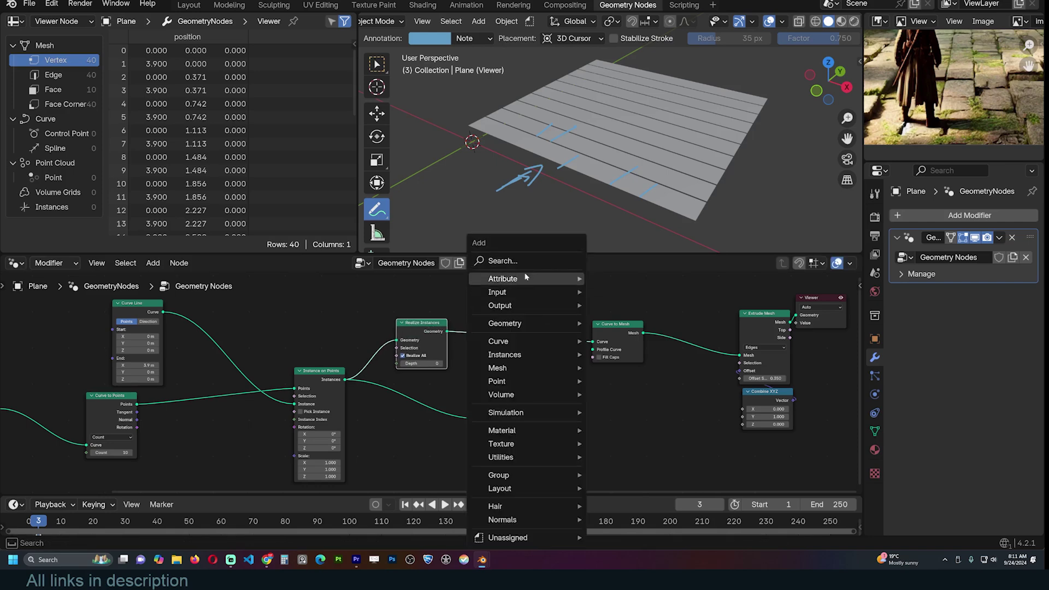
pyautogui.write('rea')
pyautogui.press('BackSpace')
pyautogui.write('sa')
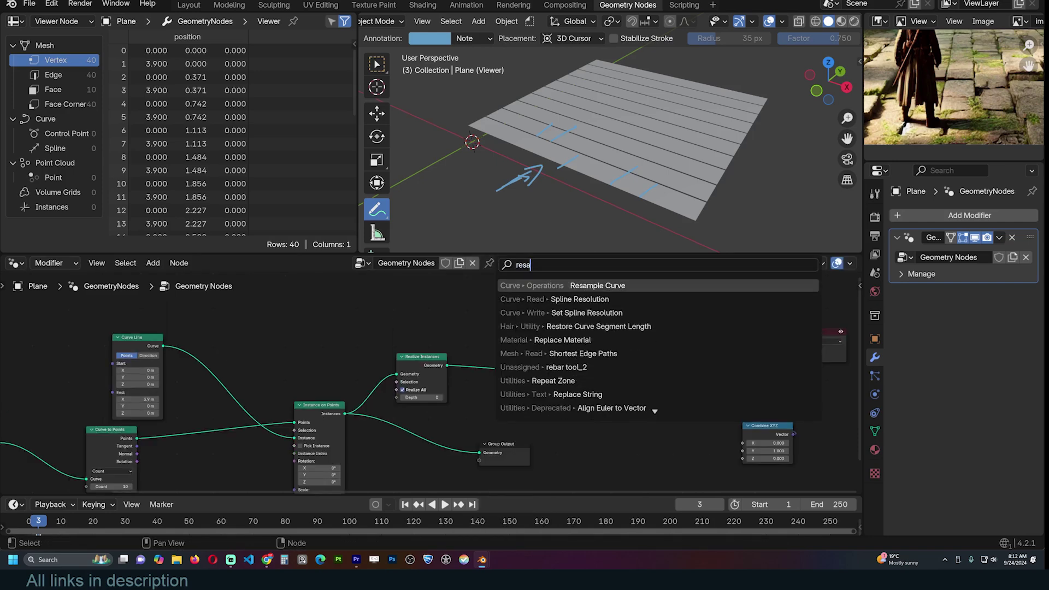
pyautogui.press('Return')
pyautogui.click(500, 363)
# Step: Set the Resample Curve count to 13 to subdivide each row into more segments
pyautogui.scroll(2, 589, 172)
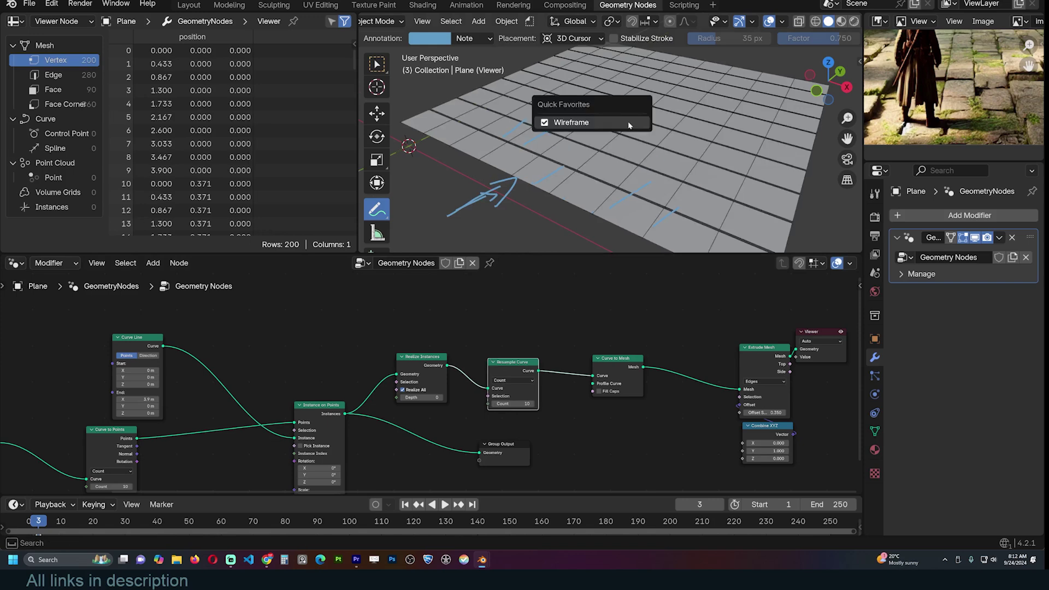
pyautogui.scroll(3, 585, 204)
pyautogui.scroll(2, 585, 204)
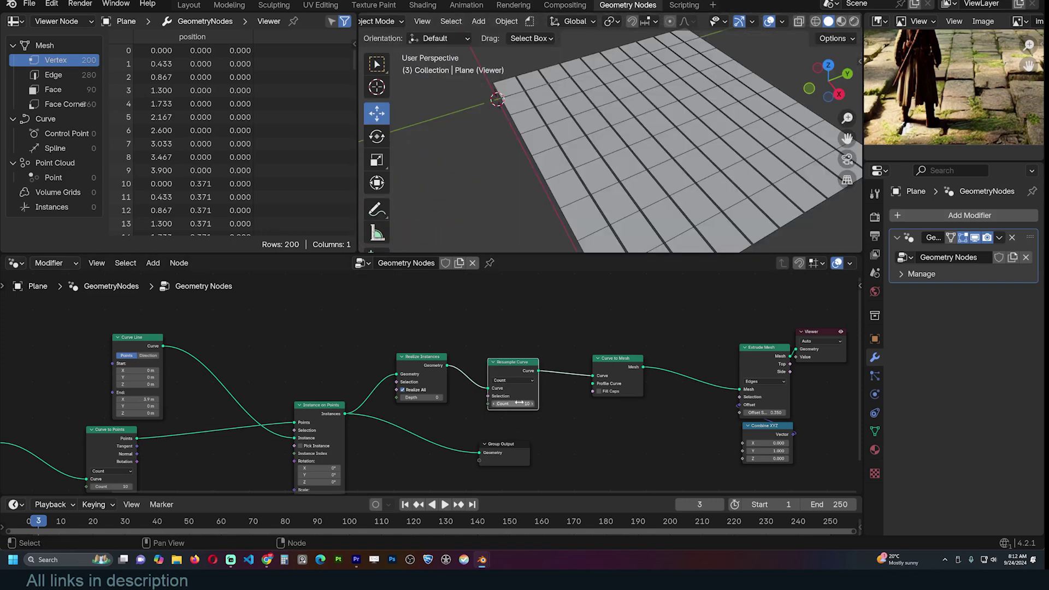
pyautogui.moveTo(519, 403); pyautogui.dragTo(535, 403)
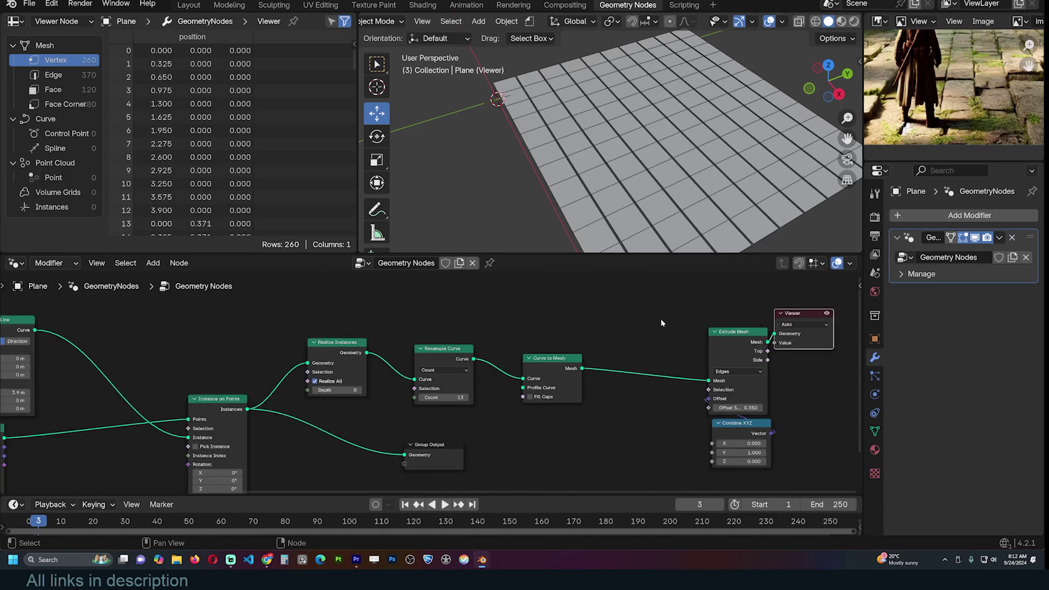
# Step: Move Curve to Mesh closer to Resample Curve and turn off the viewport's wireframe overlay
pyautogui.scroll(1, 635, 213)
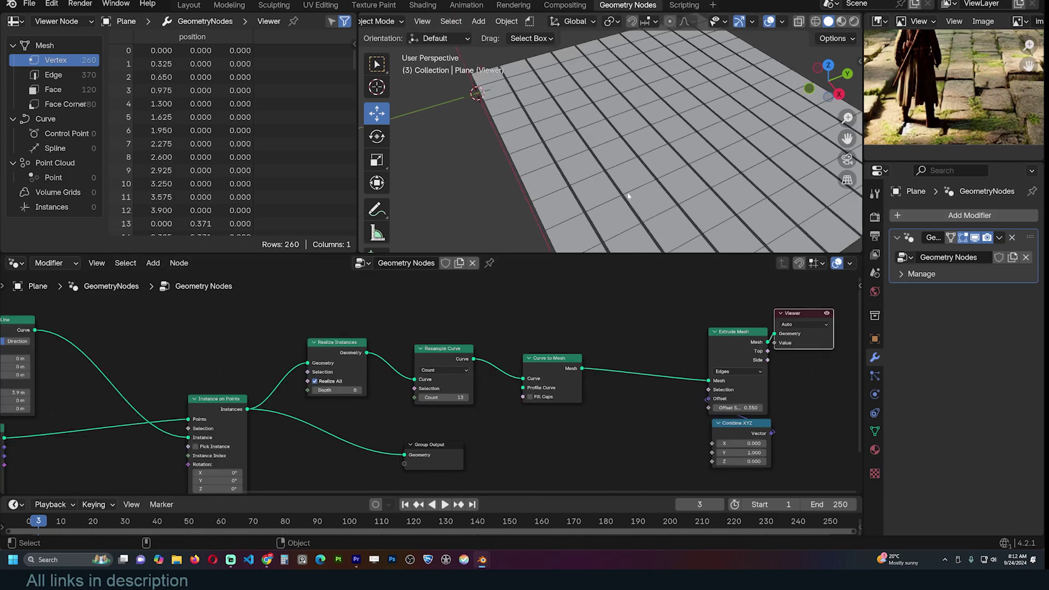
pyautogui.moveTo(535, 365); pyautogui.dragTo(528, 346)
pyautogui.scroll(4, 547, 202)
pyautogui.scroll(-2, 541, 194)
pyautogui.moveTo(540, 195); pyautogui.dragTo(690, 190, button='middle')
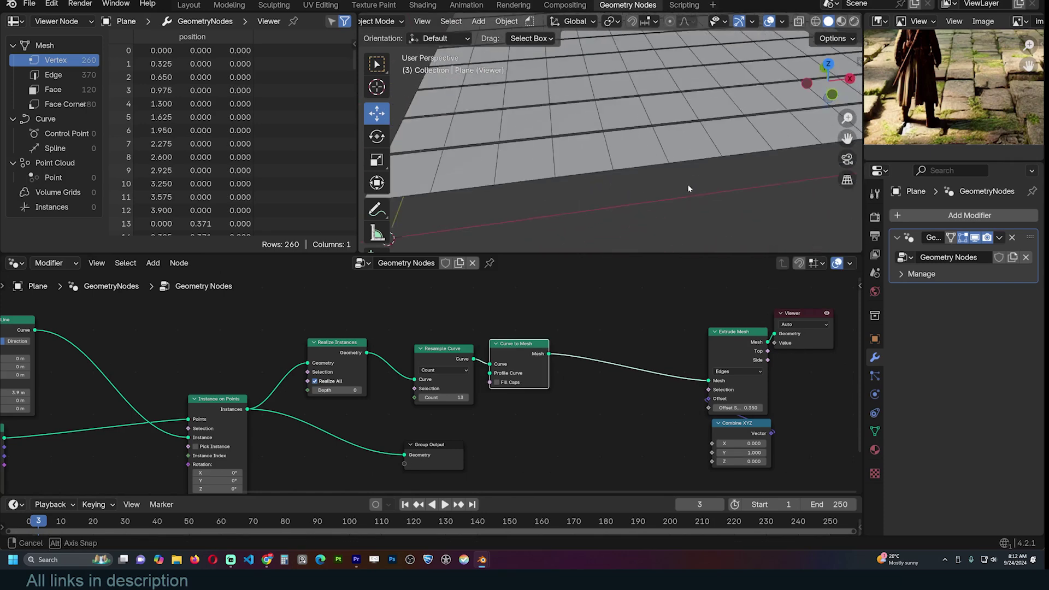
pyautogui.scroll(-2, 577, 183)
pyautogui.press('q')
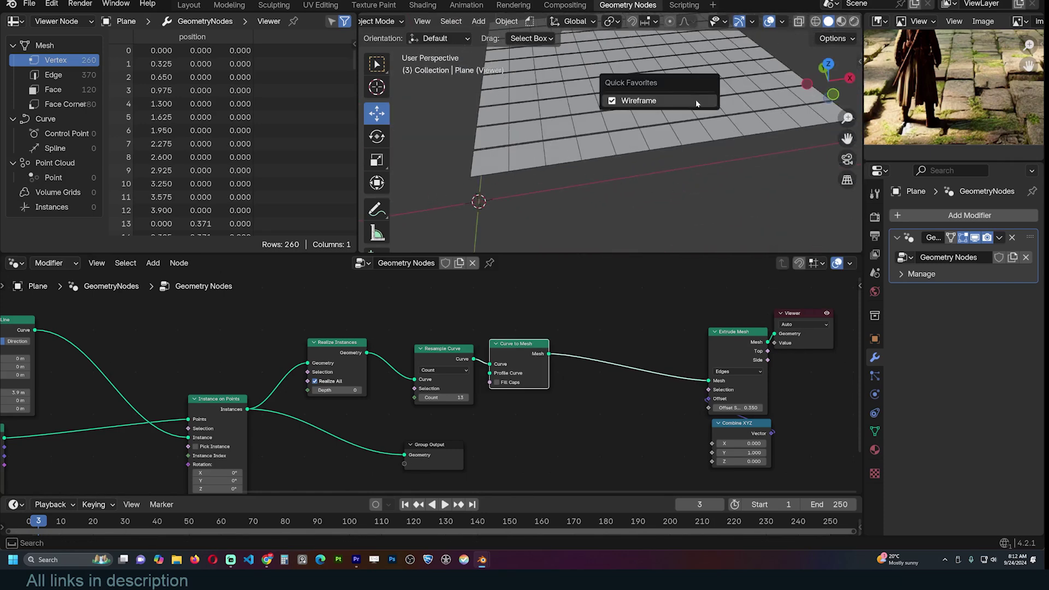
pyautogui.click(695, 100)
# Step: Mark the first row's front edge and extrusion direction with annotation strokes, remove them again and return to the Move tool
pyautogui.click(377, 209)
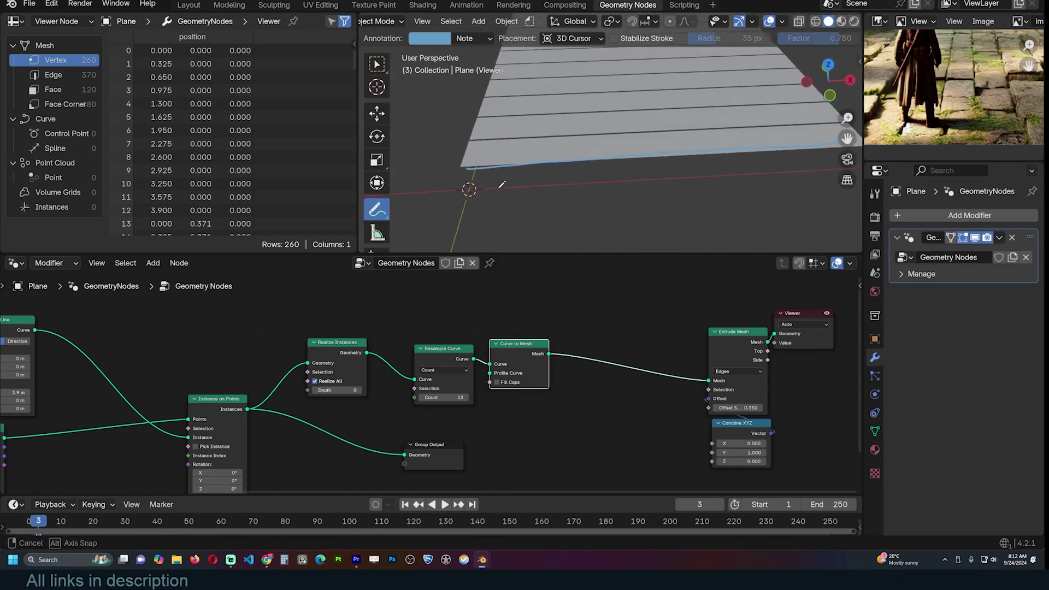
pyautogui.moveTo(501, 185); pyautogui.dragTo(456, 165, button='middle')
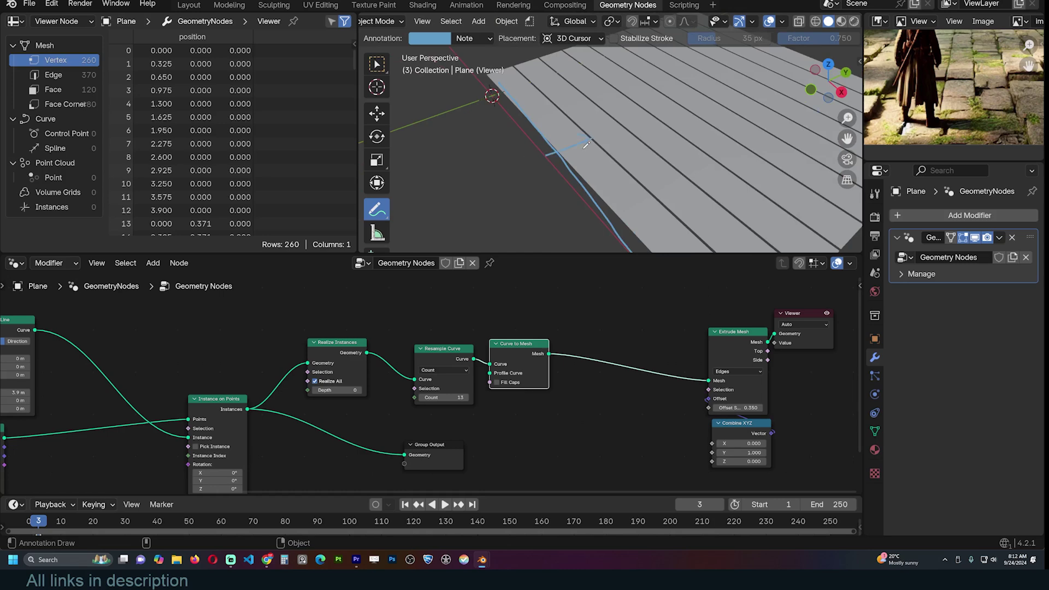
pyautogui.click(490, 41)
pyautogui.click(556, 95)
pyautogui.click(377, 114)
# Step: Insert a Split Edges node between Curve to Mesh and Extrude Mesh
pyautogui.hotkey('shift', 'a')
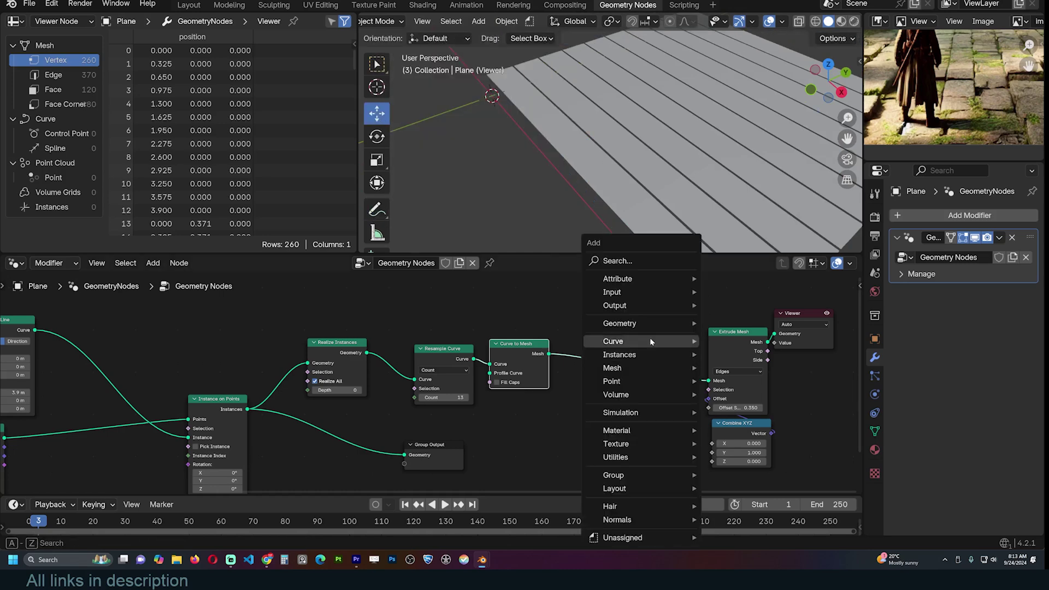
pyautogui.click(616, 264)
pyautogui.write('se')
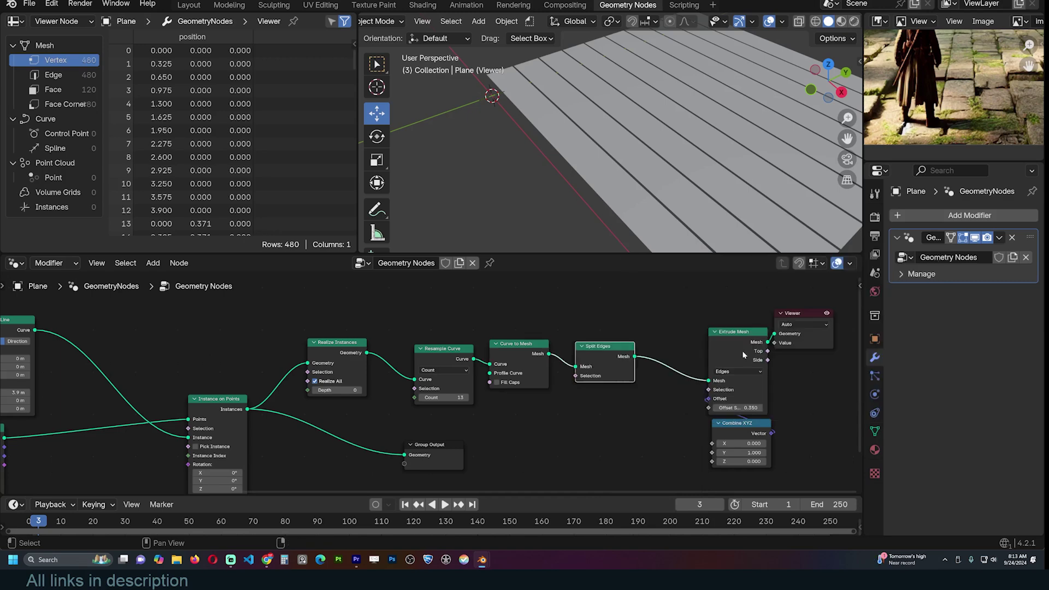
# Step: Move Extrude Mesh and Combine XYZ well away from Split Edges, and preview the Split Edges output in the Viewer
pyautogui.scroll(-1, 742, 349)
pyautogui.moveTo(809, 292); pyautogui.dragTo(710, 429)
pyautogui.moveTo(710, 339); pyautogui.dragTo(819, 332)
pyautogui.moveTo(732, 344); pyautogui.dragTo(383, 359, button='middle')
pyautogui.moveTo(598, 278); pyautogui.dragTo(446, 445)
pyautogui.press('g')
pyautogui.click(676, 443)
pyautogui.keyDown('ctrl'); pyautogui.keyDown('shift'); pyautogui.click(262, 372); pyautogui.keyUp('shift'); pyautogui.keyUp('ctrl')
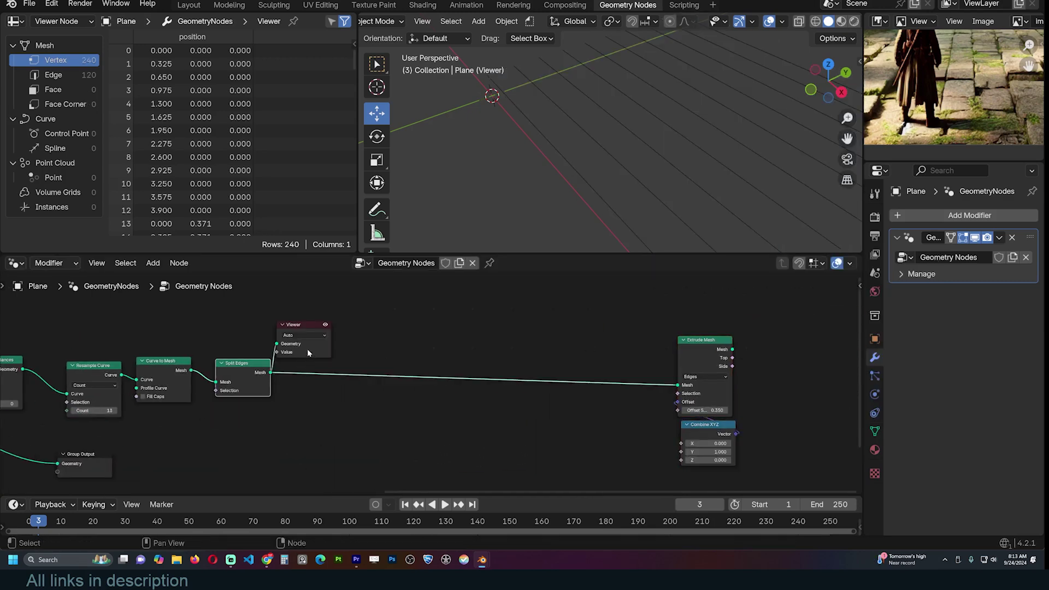
pyautogui.moveTo(307, 352); pyautogui.dragTo(574, 328)
# Step: Insert a Scale Elements node between Split Edges and the Viewer, leaving the existing link to Extrude Mesh in place
pyautogui.hotkey('shift', 'a')
pyautogui.write('sca')
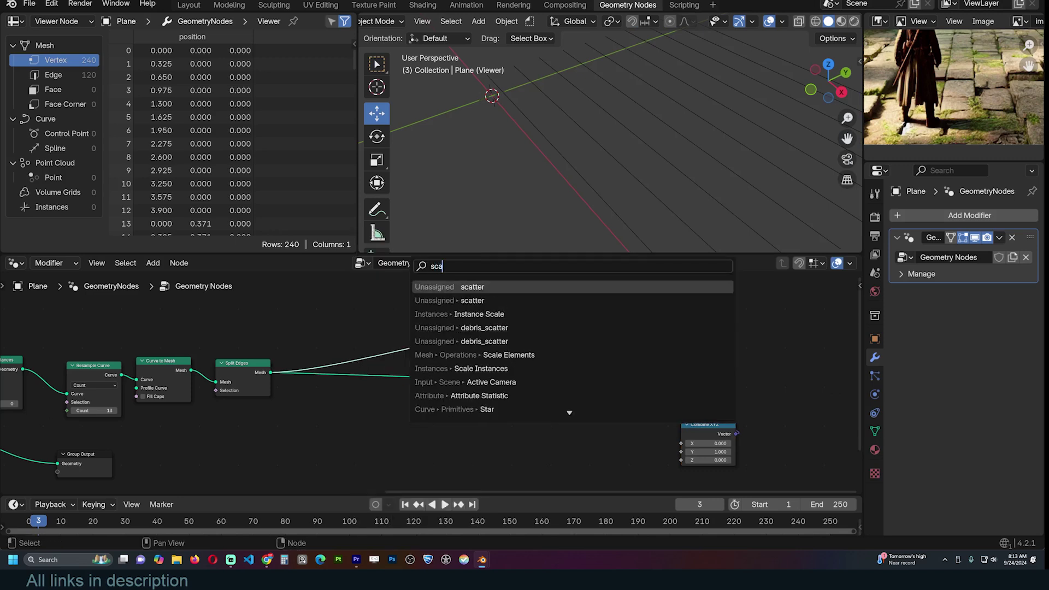
pyautogui.click(464, 355)
pyautogui.click(394, 315)
pyautogui.moveTo(436, 374); pyautogui.dragTo(559, 416, button='middle')
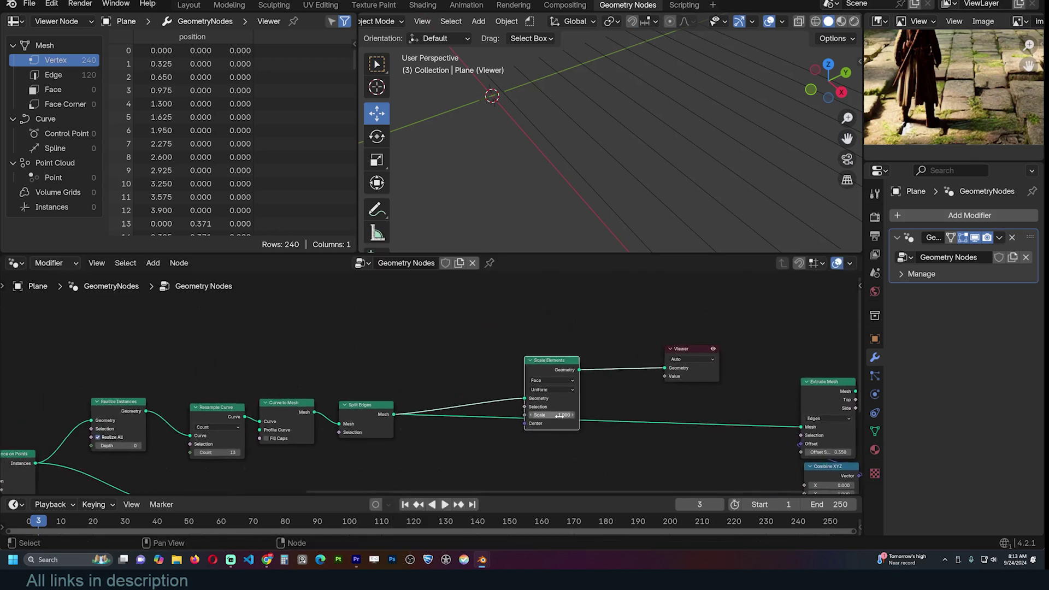
# Step: Switch Scale Elements from faces to Edge and set its scale to 0.930 to open gaps between the split edges
pyautogui.scroll(2, 560, 415)
pyautogui.click(583, 379)
pyautogui.click(589, 383)
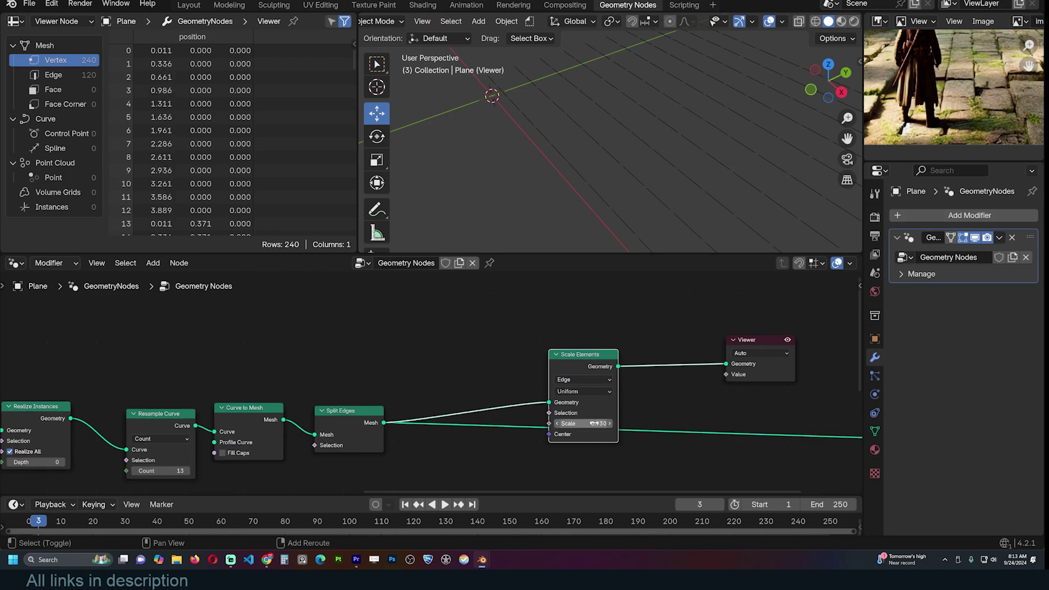
pyautogui.moveTo(571, 199); pyautogui.dragTo(595, 192, button='middle')
pyautogui.moveTo(388, 392); pyautogui.dragTo(423, 387, button='middle')
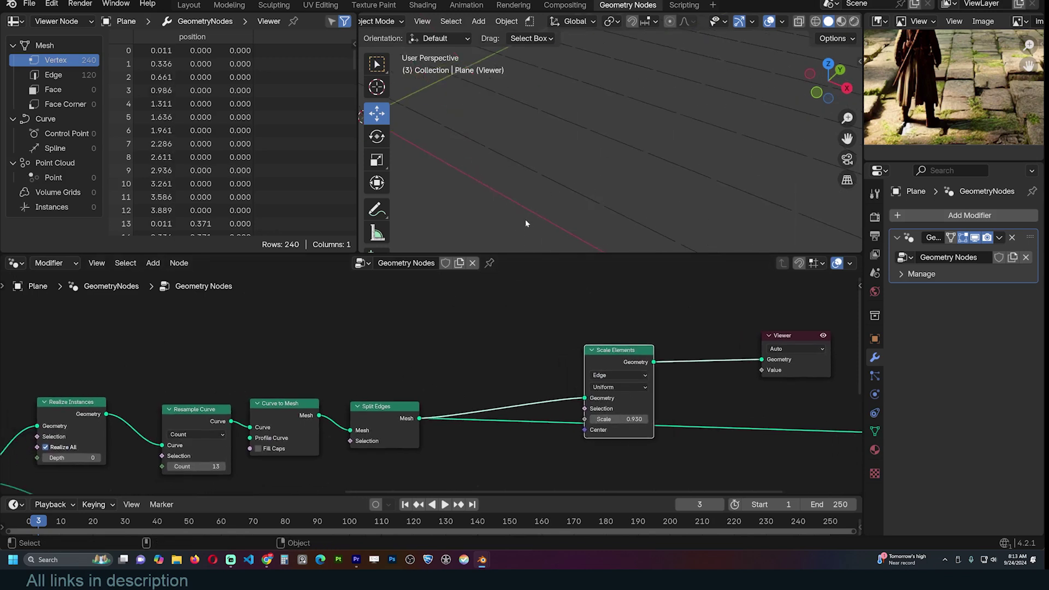
pyautogui.moveTo(525, 218); pyautogui.dragTo(643, 216, button='middle')
pyautogui.moveTo(620, 107); pyautogui.dragTo(602, 119, button='middle')
pyautogui.moveTo(745, 403); pyautogui.dragTo(565, 380, button='middle')
pyautogui.scroll(-1, 565, 379)
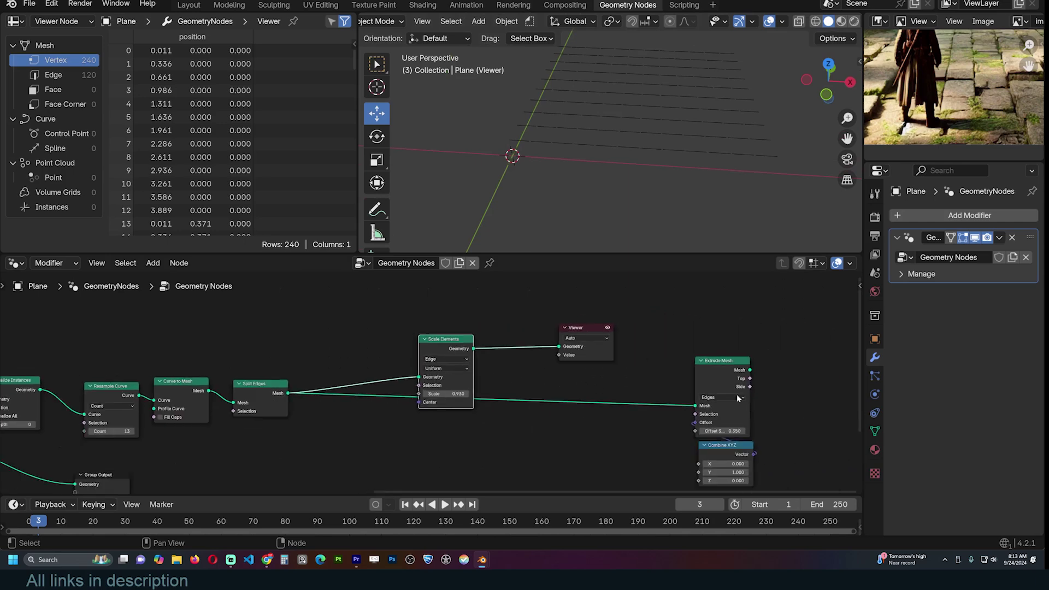
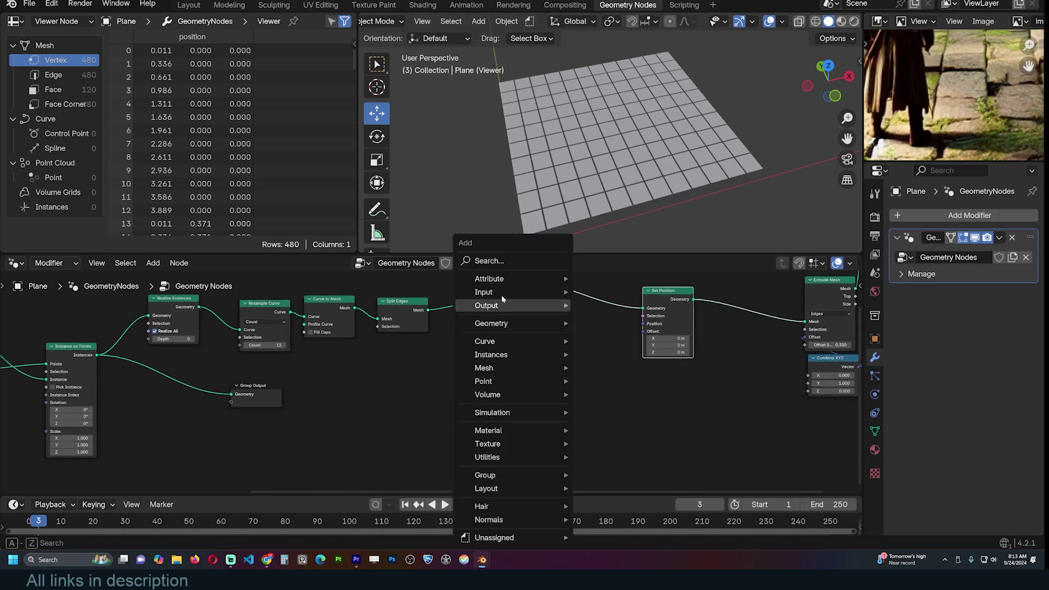
# Step: Add a Noise Texture node and place it in the free space below Scale Elements
pyautogui.click(501, 262)
pyautogui.write('no')
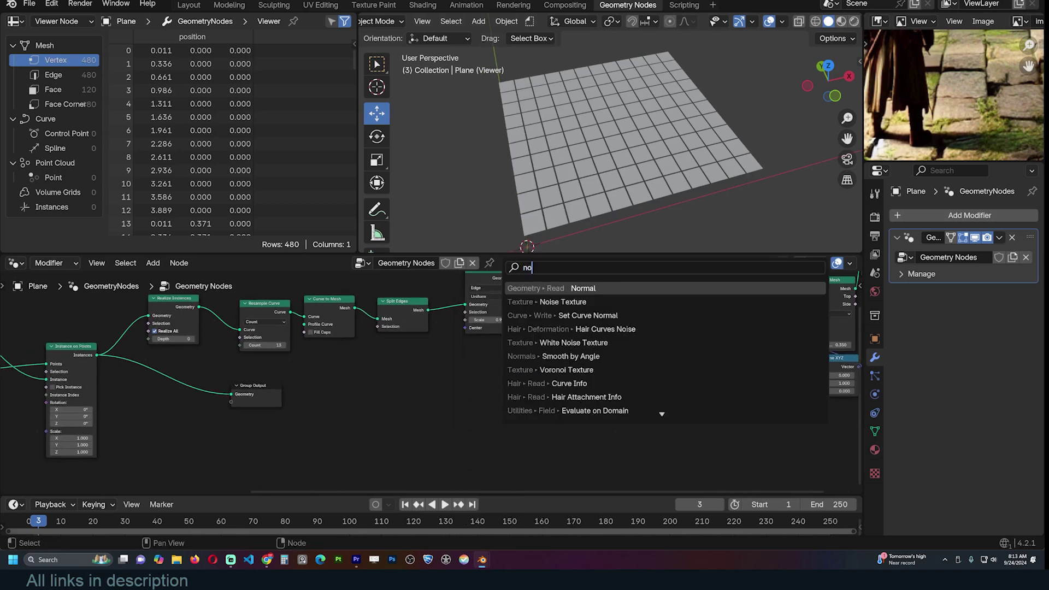
pyautogui.write('ise')
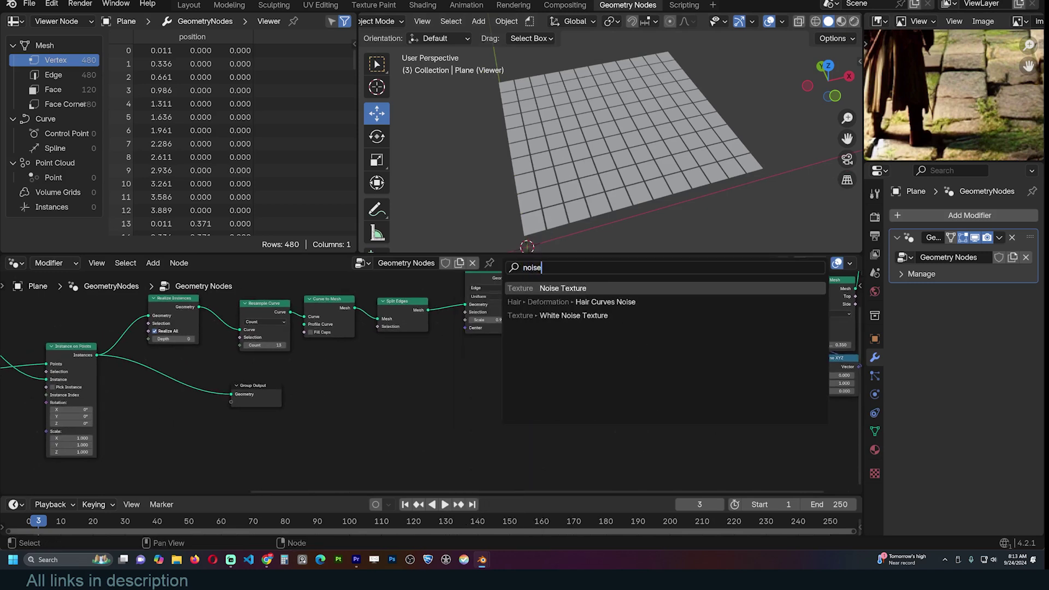
pyautogui.press('Return')
pyautogui.click(475, 377)
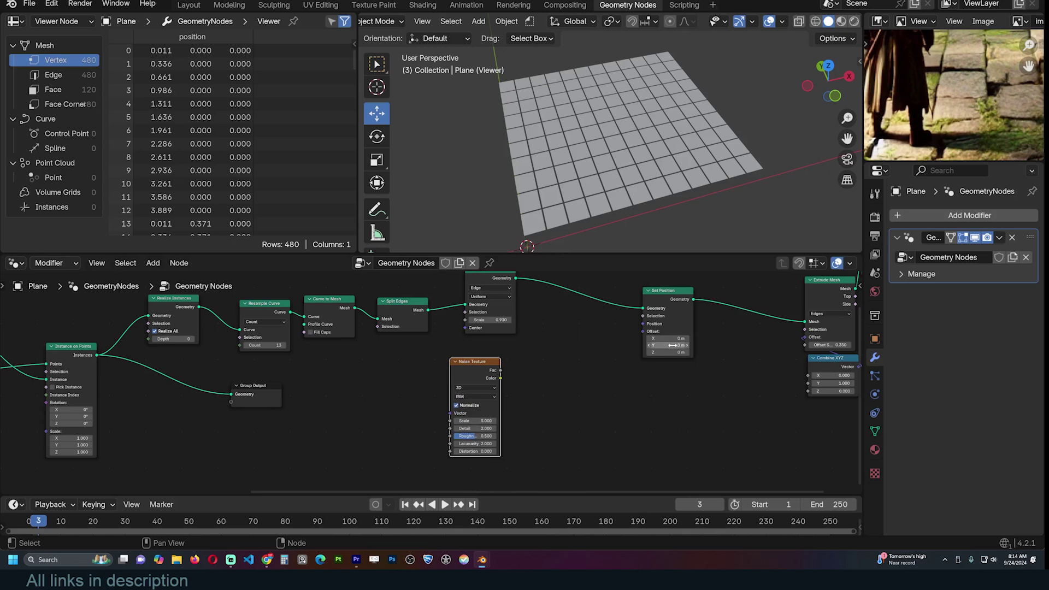
pyautogui.moveTo(673, 345); pyautogui.dragTo(668, 339)
pyautogui.hotkey('ctrl', 'z')
pyautogui.hotkey('ctrl', 'z')
# Step: Add a Combine XYZ node feeding Set Position's Offset and drive its X component with the Noise Texture's Fac
pyautogui.moveTo(485, 378); pyautogui.dragTo(444, 388)
pyautogui.hotkey('shift', 'a')
pyautogui.click(506, 263)
pyautogui.write('x')
pyautogui.press('Return')
pyautogui.click(545, 351)
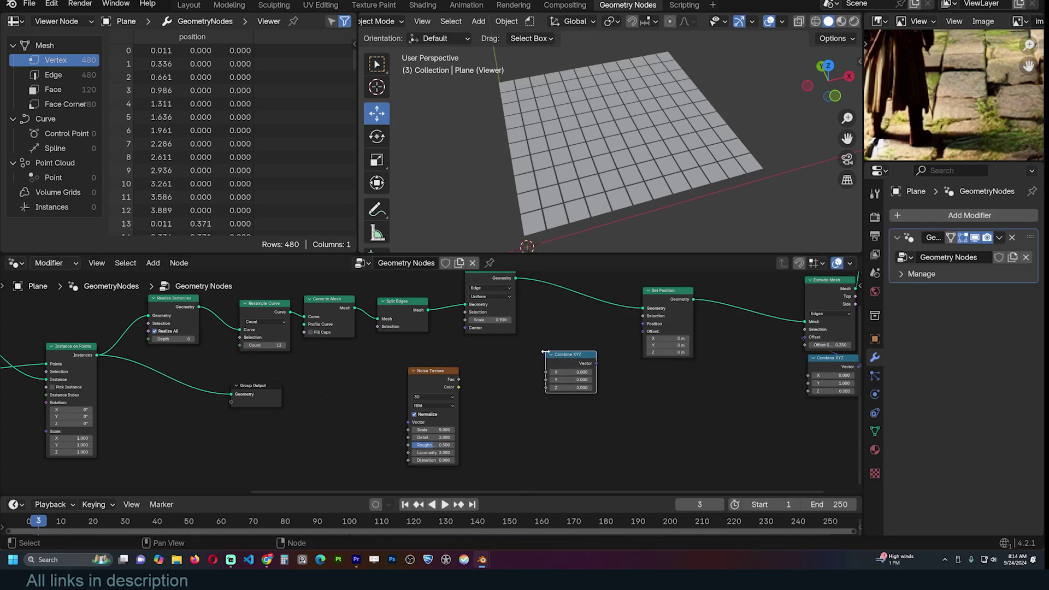
pyautogui.moveTo(596, 363); pyautogui.dragTo(642, 332)
pyautogui.moveTo(437, 371); pyautogui.dragTo(463, 386)
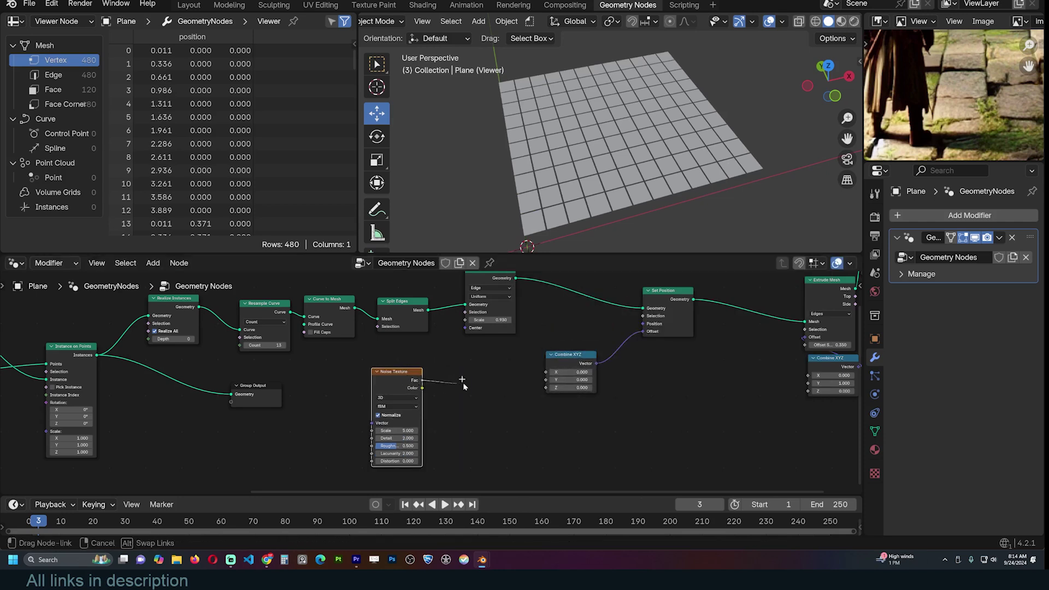
pyautogui.moveTo(532, 377); pyautogui.dragTo(546, 372)
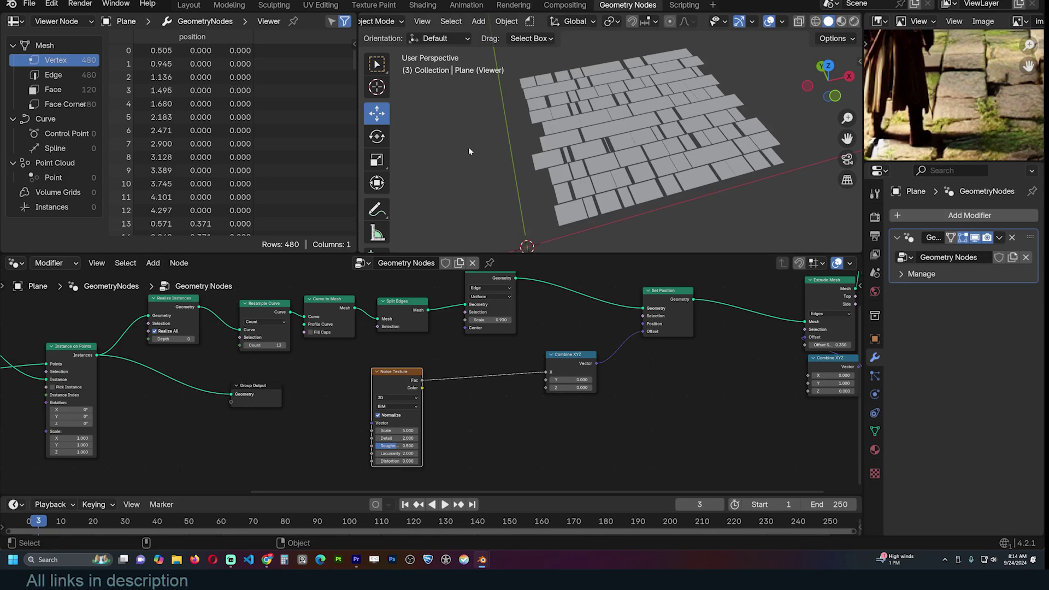
# Step: Insert a Math node set to Subtract with a value of 0.500 between Noise Texture and Combine XYZ
pyautogui.scroll(1, 477, 261)
pyautogui.hotkey('shift', 'a')
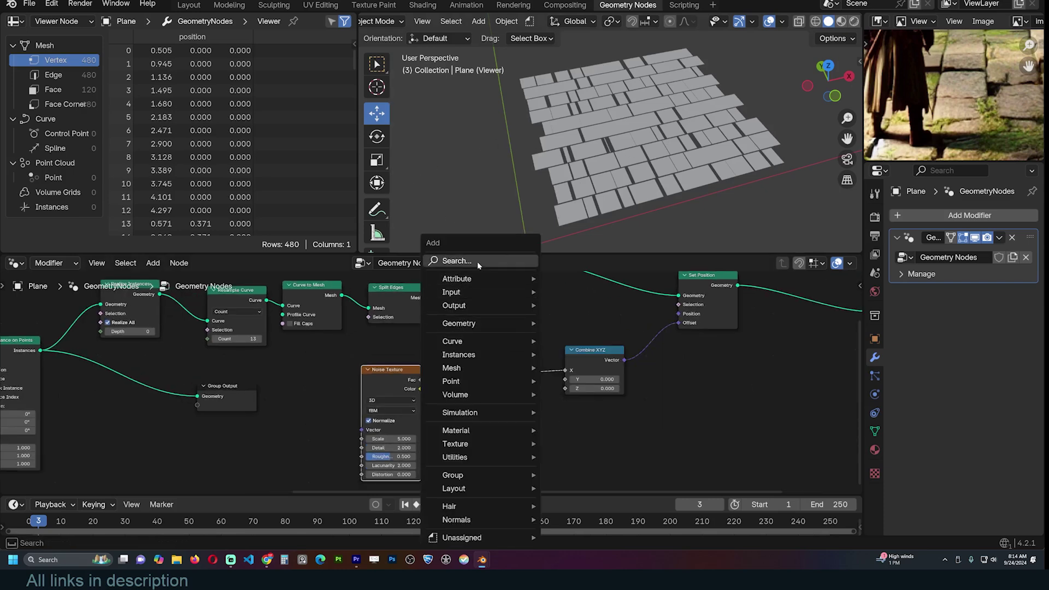
pyautogui.write('math')
pyautogui.press('Return')
pyautogui.click(469, 382)
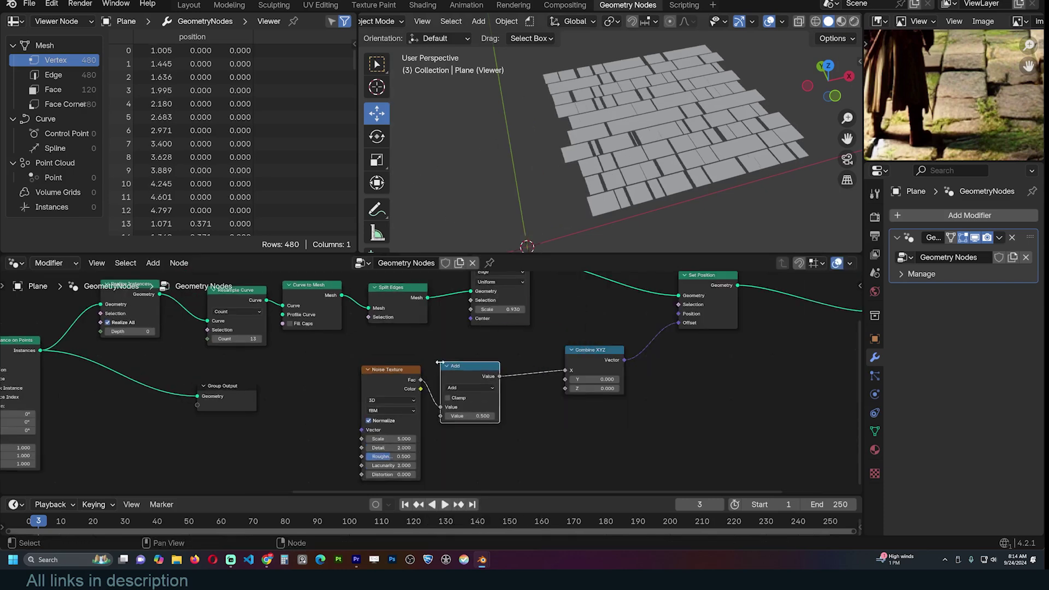
pyautogui.click(469, 388)
pyautogui.click(458, 418)
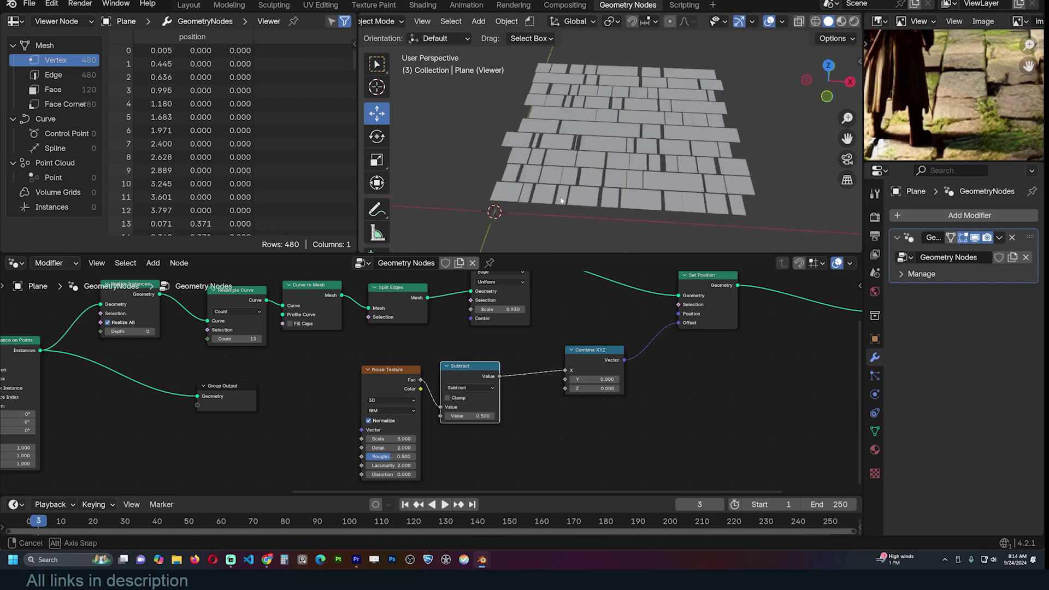
# Step: Preview the Scale Elements output and the Set Position output in the Viewer to compare the edges with and without noise
pyautogui.keyDown('ctrl'); pyautogui.keyDown('shift'); pyautogui.click(604, 320); pyautogui.keyUp('shift'); pyautogui.keyUp('ctrl')
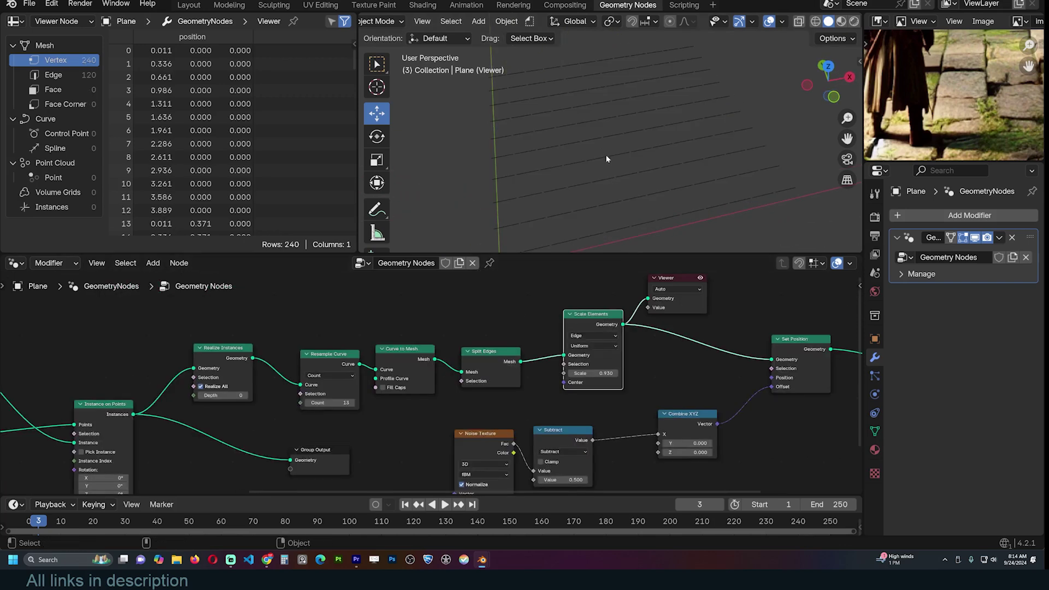
pyautogui.keyDown('ctrl'); pyautogui.keyDown('shift'); pyautogui.click(794, 352); pyautogui.keyUp('shift'); pyautogui.keyUp('ctrl')
pyautogui.moveTo(579, 155); pyautogui.dragTo(569, 145, button='middle')
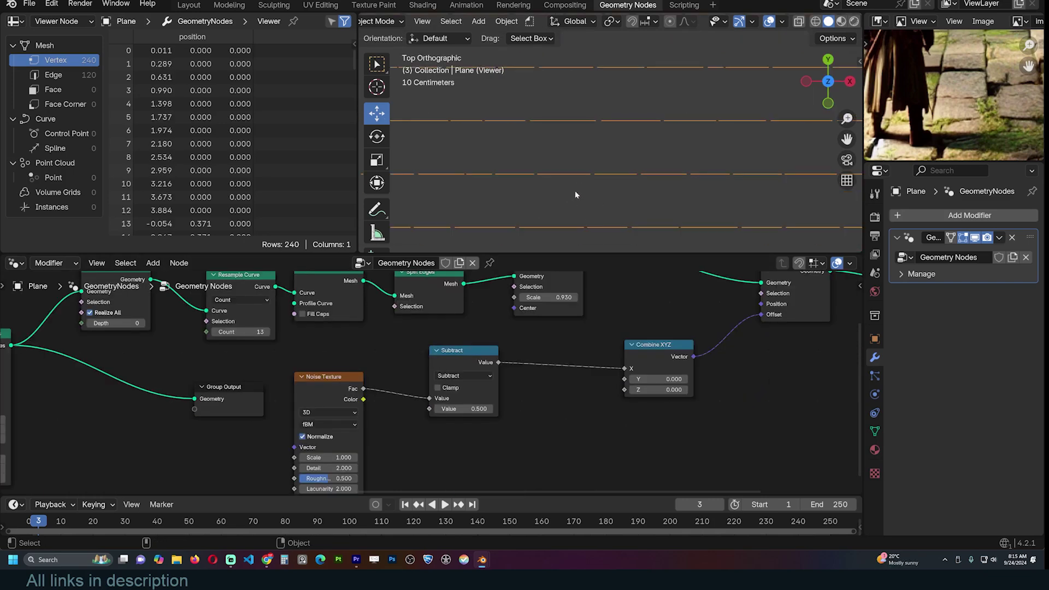
# Step: Set the Noise Texture's scale to 2.590
pyautogui.moveTo(400, 434); pyautogui.dragTo(598, 394, button='middle')
pyautogui.moveTo(526, 417); pyautogui.dragTo(557, 418)
pyautogui.scroll(-6, 658, 171)
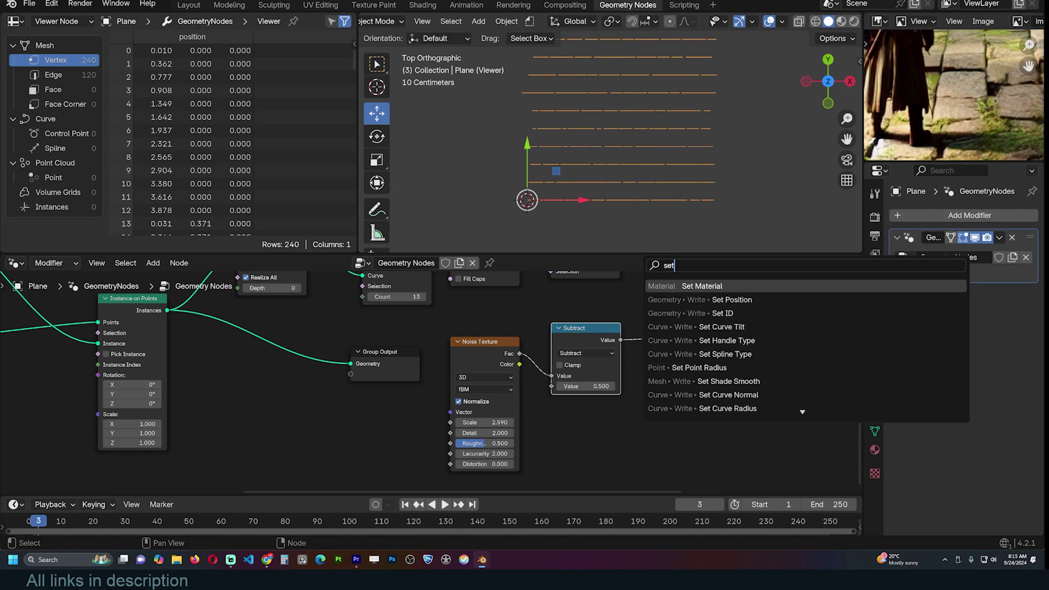
# Step: Duplicate the Subtract node onto its link to Combine XYZ, change the copy to Multiply and lower its value
pyautogui.press('Escape')
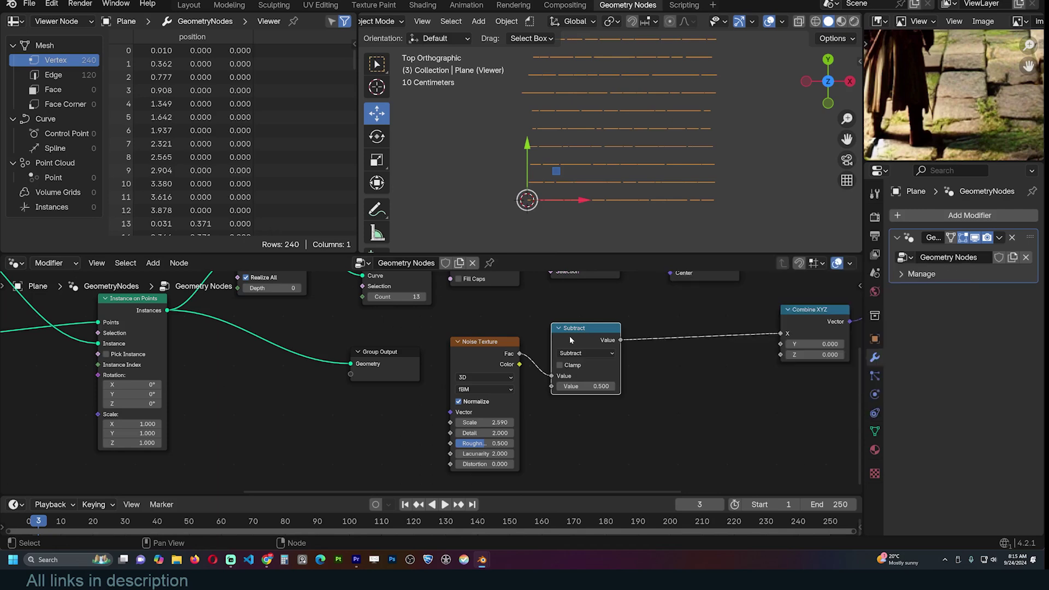
pyautogui.hotkey('shift', 'd')
pyautogui.click(703, 329)
pyautogui.click(712, 342)
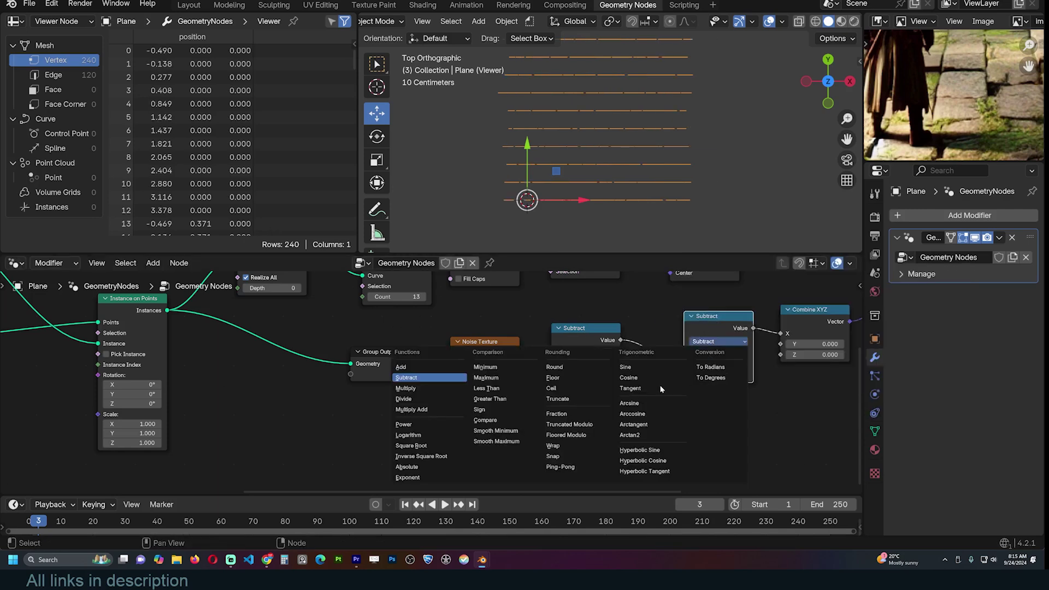
pyautogui.click(441, 390)
pyautogui.moveTo(721, 374); pyautogui.dragTo(694, 374)
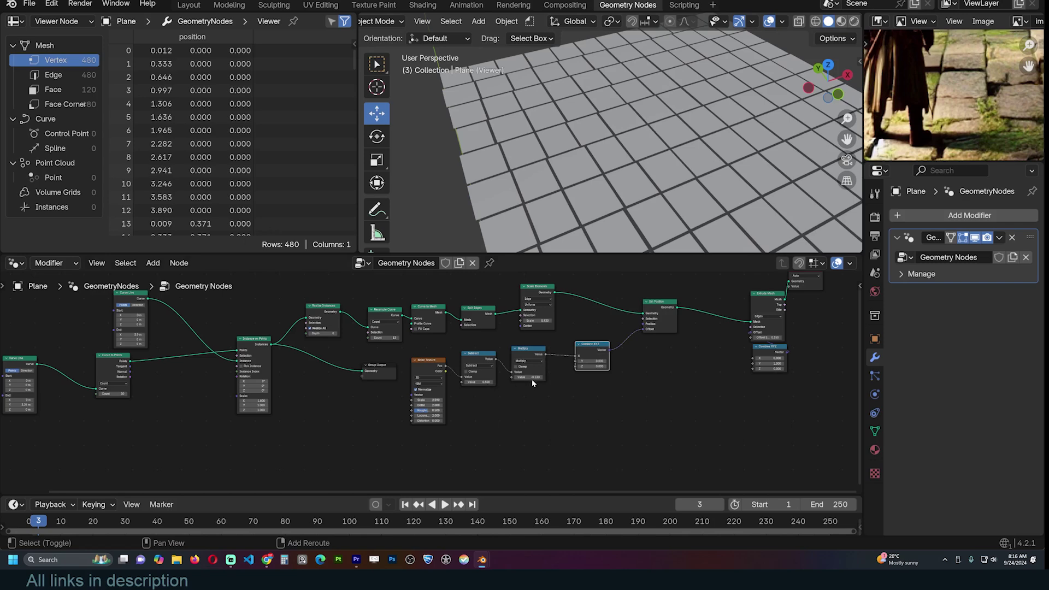
# Step: Adjust the Multiply value to strengthen the tile offset and raise Scale Elements' scale to 0.950 for narrower gaps
pyautogui.moveTo(532, 379)
pyautogui.mouseDown()
pyautogui.moveTo(587, 379)
pyautogui.moveTo(531, 376)
pyautogui.mouseUp()
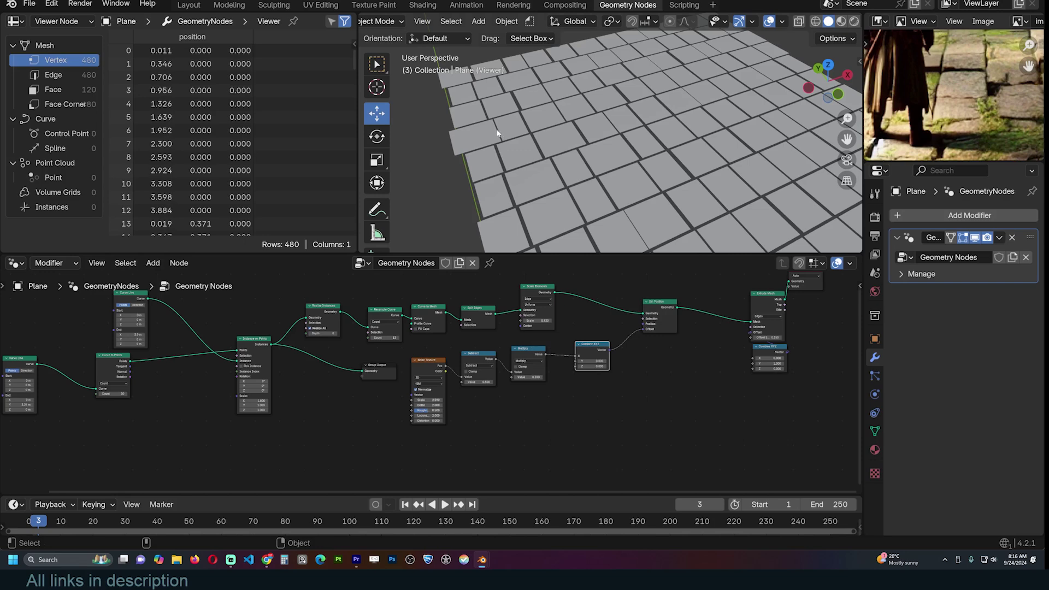
pyautogui.moveTo(536, 377); pyautogui.dragTo(550, 377)
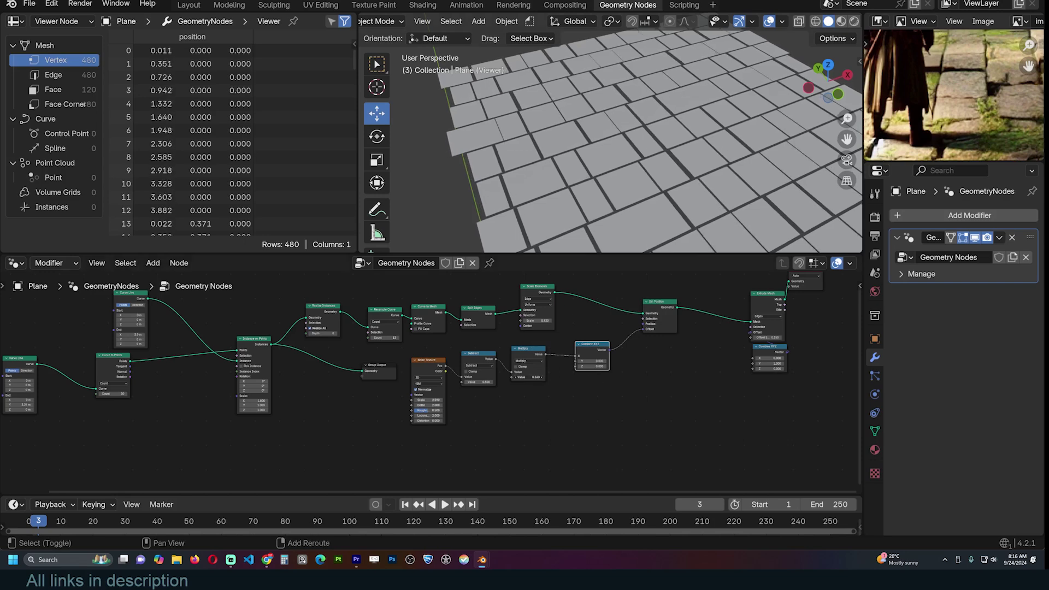
pyautogui.moveTo(545, 320); pyautogui.dragTo(560, 321)
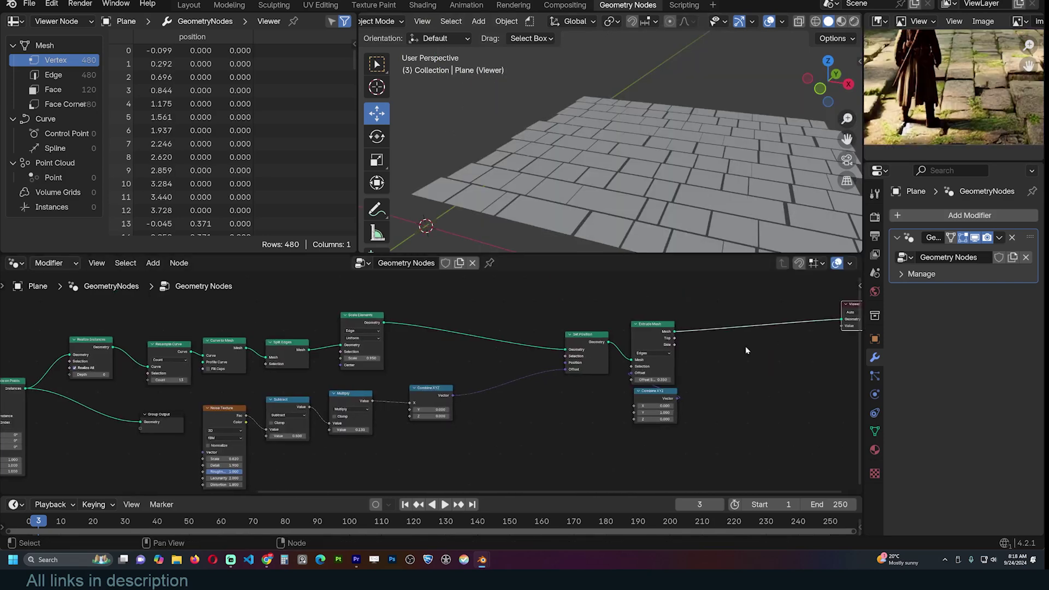
# Step: Duplicate the Extrude Mesh node and insert the copy between the original and the Viewer
pyautogui.scroll(2, 704, 356)
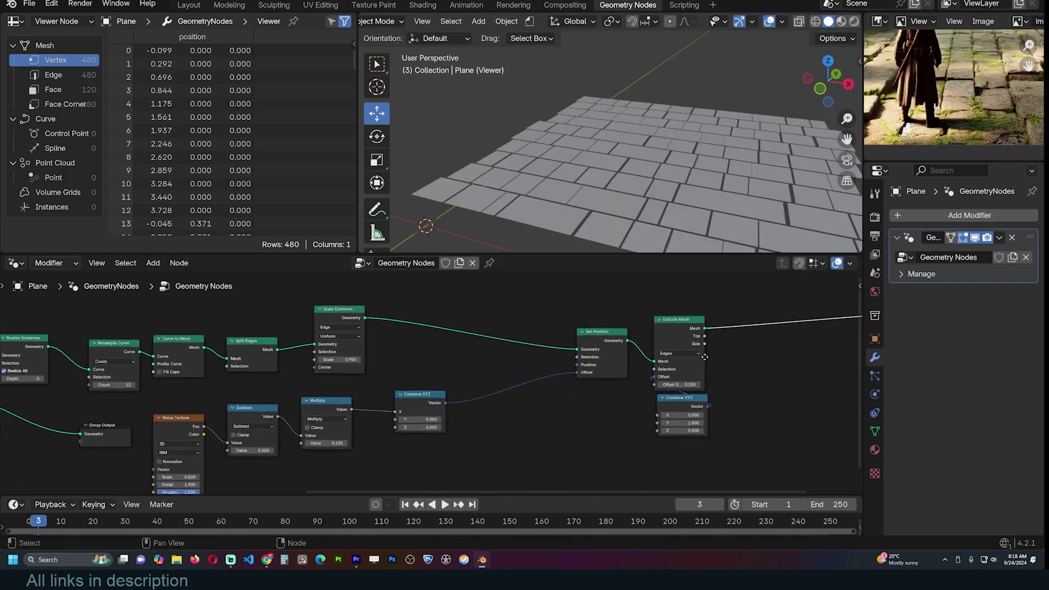
pyautogui.moveTo(704, 357); pyautogui.dragTo(593, 368, button='middle')
pyautogui.moveTo(680, 188); pyautogui.dragTo(678, 164, button='middle')
pyautogui.click(567, 337)
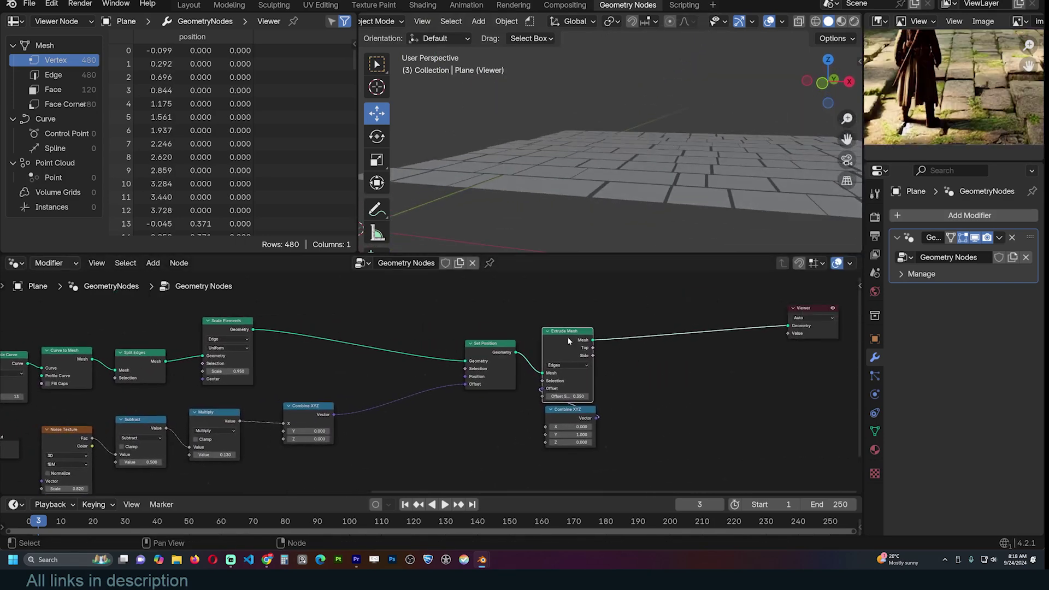
pyautogui.hotkey('shift', 'd')
pyautogui.click(712, 334)
# Step: Switch the second Extrude Mesh node to Faces and disable its Individual option
pyautogui.moveTo(704, 172); pyautogui.dragTo(680, 191, button='middle')
pyautogui.scroll(-5, 681, 192)
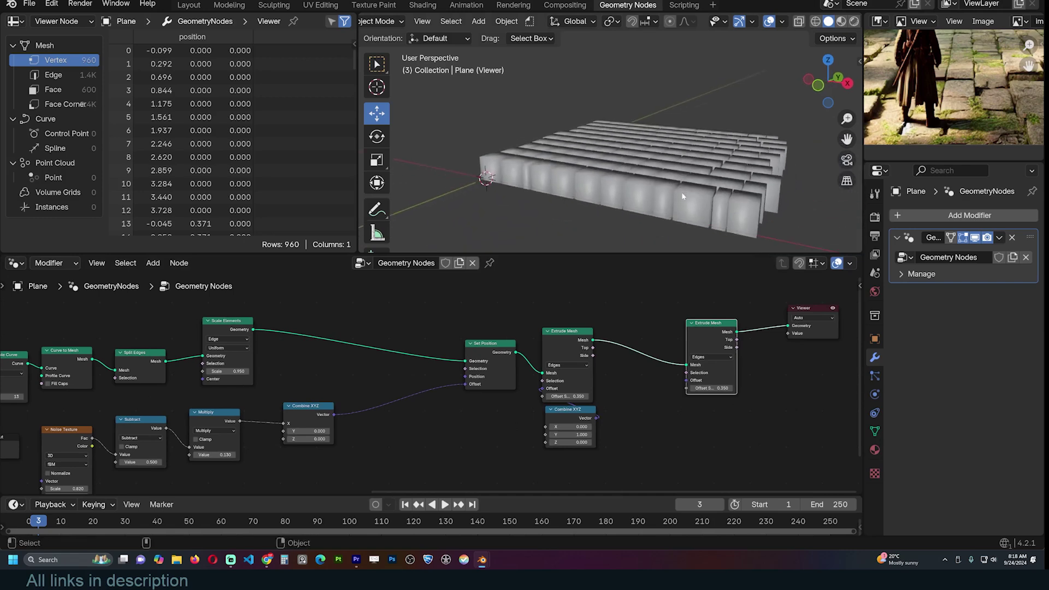
pyautogui.scroll(5, 681, 192)
pyautogui.click(706, 390)
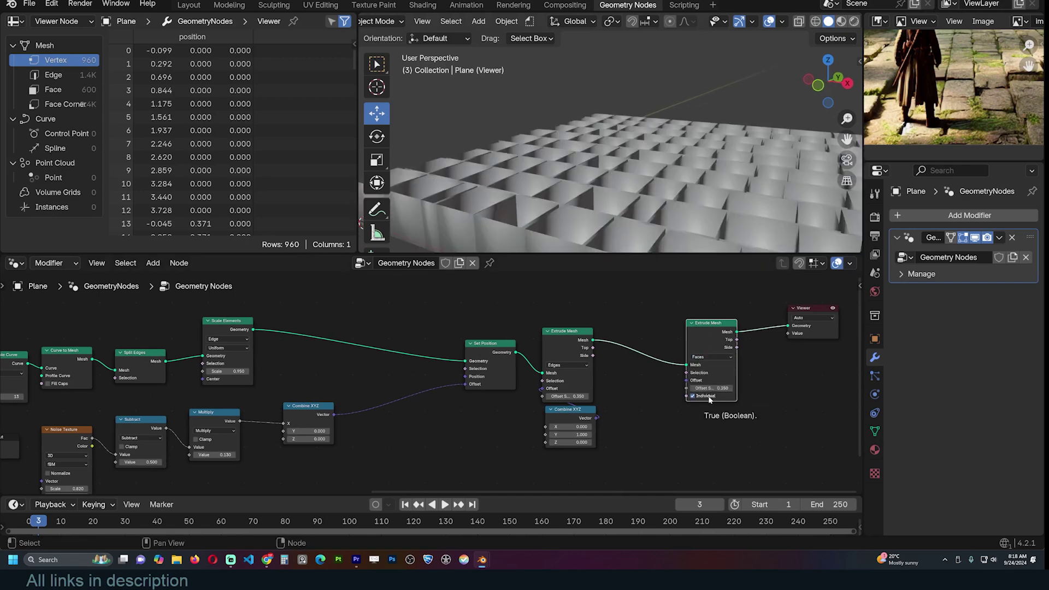
pyautogui.click(709, 398)
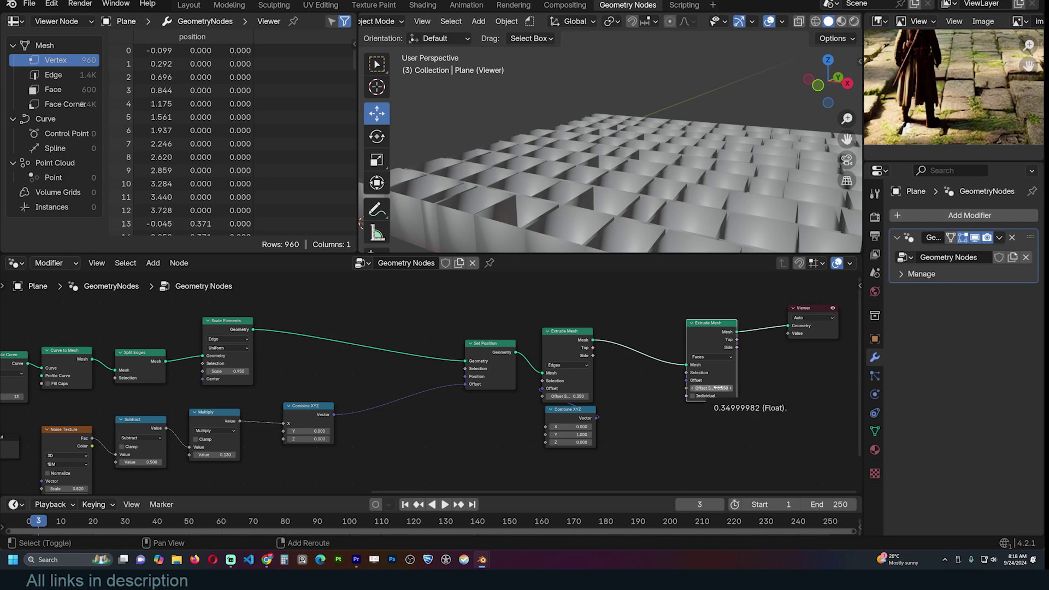
# Step: Lower the second Extrude Mesh's Offset Scale to a small negative value and check the tiles' thickness
pyautogui.scroll(-5, 686, 215)
pyautogui.moveTo(686, 216); pyautogui.dragTo(686, 195, button='middle')
pyautogui.moveTo(713, 388); pyautogui.dragTo(672, 388)
pyautogui.moveTo(644, 219); pyautogui.dragTo(944, 96, button='middle')
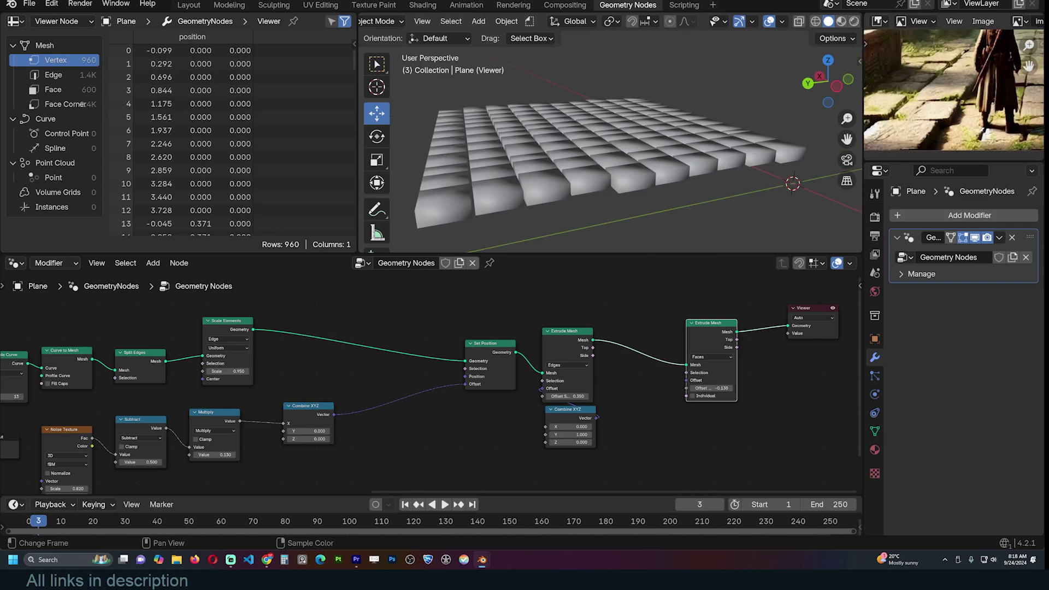
# Step: Add a Random Value node and connect its output to the second Extrude Mesh's Offset Scale
pyautogui.moveTo(604, 316); pyautogui.dragTo(588, 279, button='middle')
pyautogui.moveTo(620, 362); pyautogui.dragTo(596, 334, button='middle')
pyautogui.hotkey('shift', 'a')
pyautogui.click(564, 263)
pyautogui.write('r')
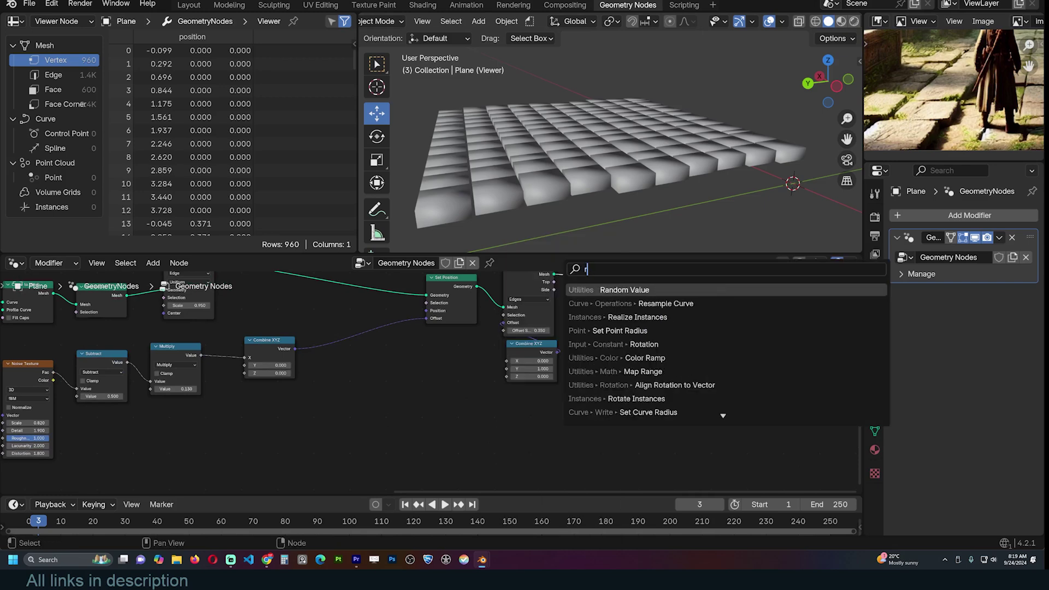
pyautogui.write('a')
pyautogui.click(604, 343)
pyautogui.click(605, 353)
pyautogui.moveTo(654, 362); pyautogui.dragTo(647, 322)
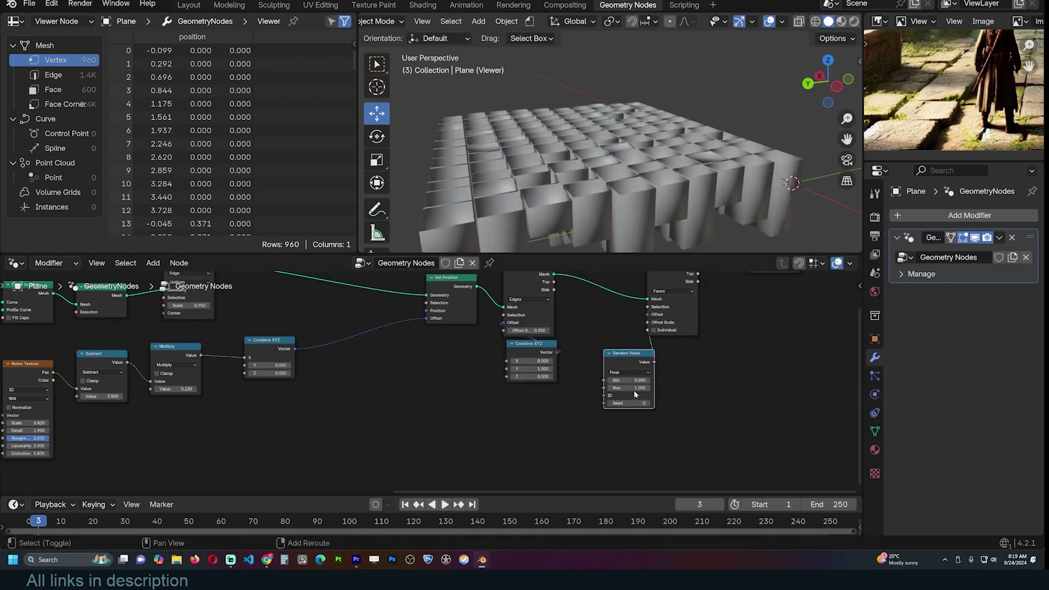
# Step: Lower the Random Value node's Max well below 1 so the stones' heights differ only slightly
pyautogui.moveTo(628, 388); pyautogui.dragTo(546, 387)
pyautogui.moveTo(646, 178); pyautogui.dragTo(557, 151, button='middle')
pyautogui.scroll(3, 627, 161)
pyautogui.moveTo(627, 160); pyautogui.dragTo(594, 156, button='middle')
pyautogui.scroll(-2, 766, 355)
# Step: Move the Viewer farther from the second Extrude Mesh and insert a Set Shade Smooth node between them
pyautogui.moveTo(719, 297); pyautogui.dragTo(647, 350, button='middle')
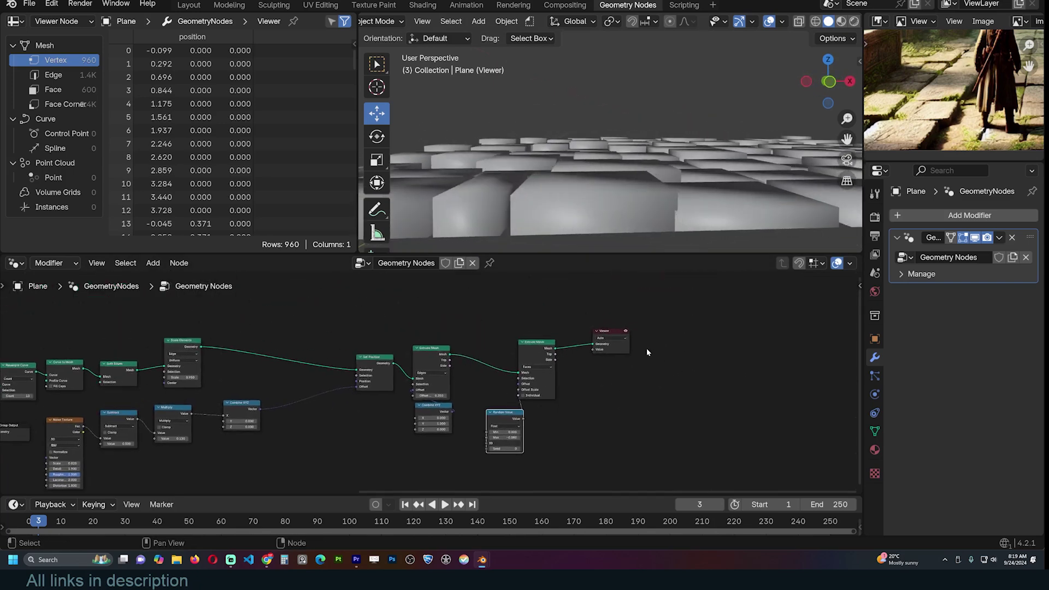
pyautogui.moveTo(617, 348); pyautogui.dragTo(795, 356)
pyautogui.moveTo(692, 155); pyautogui.dragTo(677, 171, button='middle')
pyautogui.hotkey('shift', 'a')
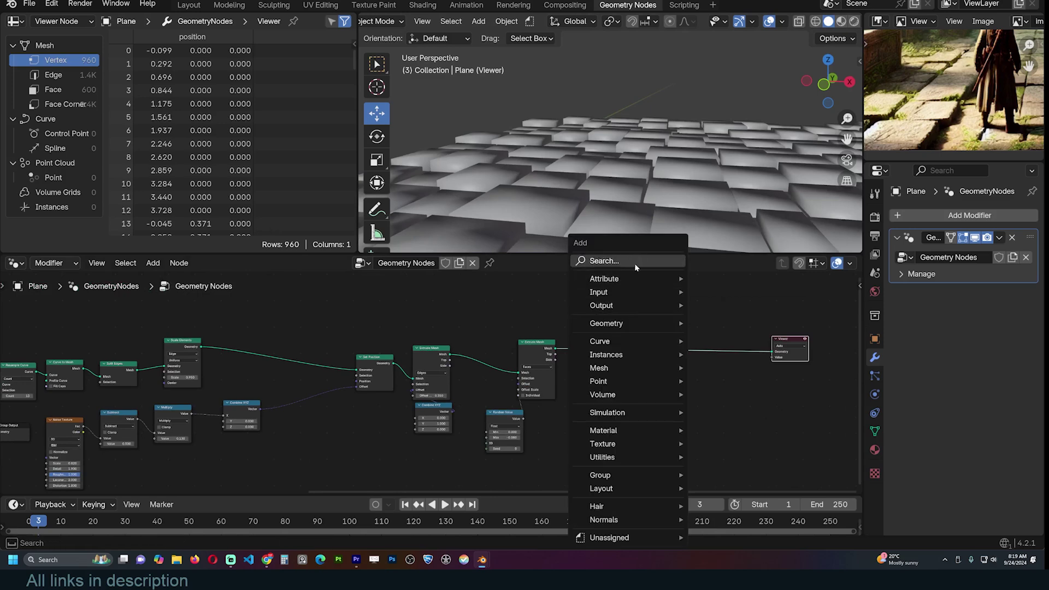
pyautogui.click(635, 264)
pyautogui.write('set')
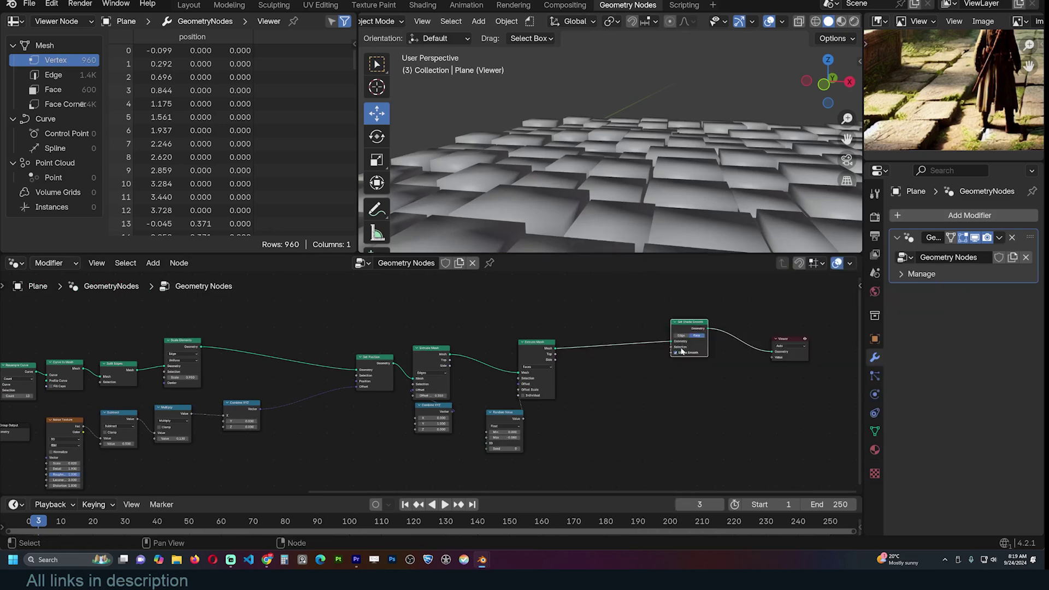
# Step: Turn off Shade Smooth in the Set Shade Smooth node and check the stones' flat shading from a low angle
pyautogui.click(681, 351)
pyautogui.moveTo(726, 175)
pyautogui.mouseDown(button='middle')
pyautogui.moveTo(777, 175)
pyautogui.moveTo(712, 167)
pyautogui.moveTo(726, 174)
pyautogui.moveTo(678, 230)
pyautogui.mouseUp(button='middle')
pyautogui.scroll(2, 587, 367)
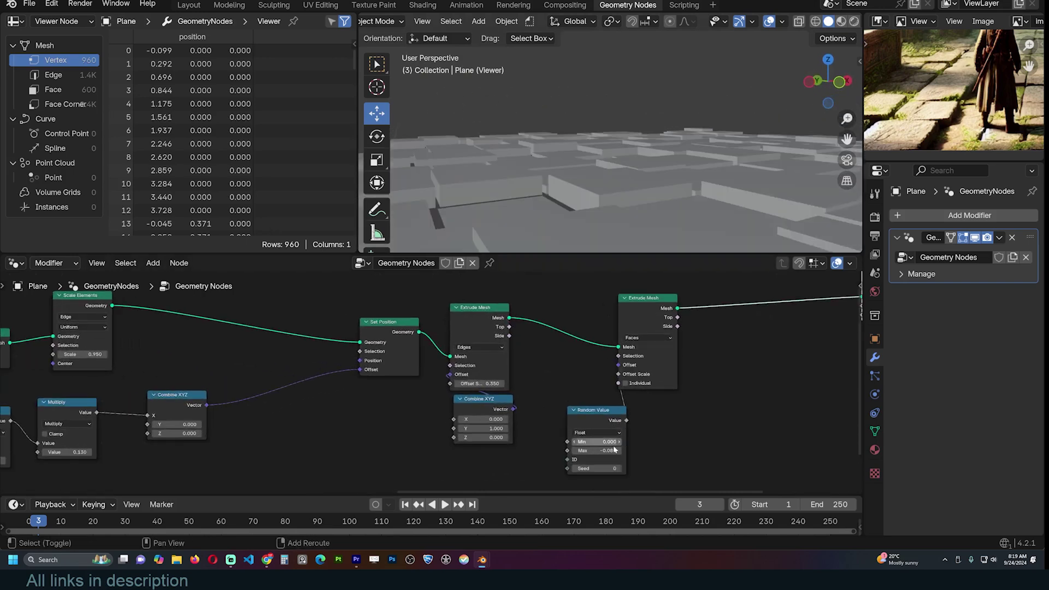
# Step: Set the Random Value node's Min to -0.110 and Max to -0.060 for the stones' heights
pyautogui.moveTo(614, 450); pyautogui.dragTo(593, 442)
pyautogui.moveTo(727, 175); pyautogui.dragTo(765, 70, button='middle')
pyautogui.scroll(1, 949, 99)
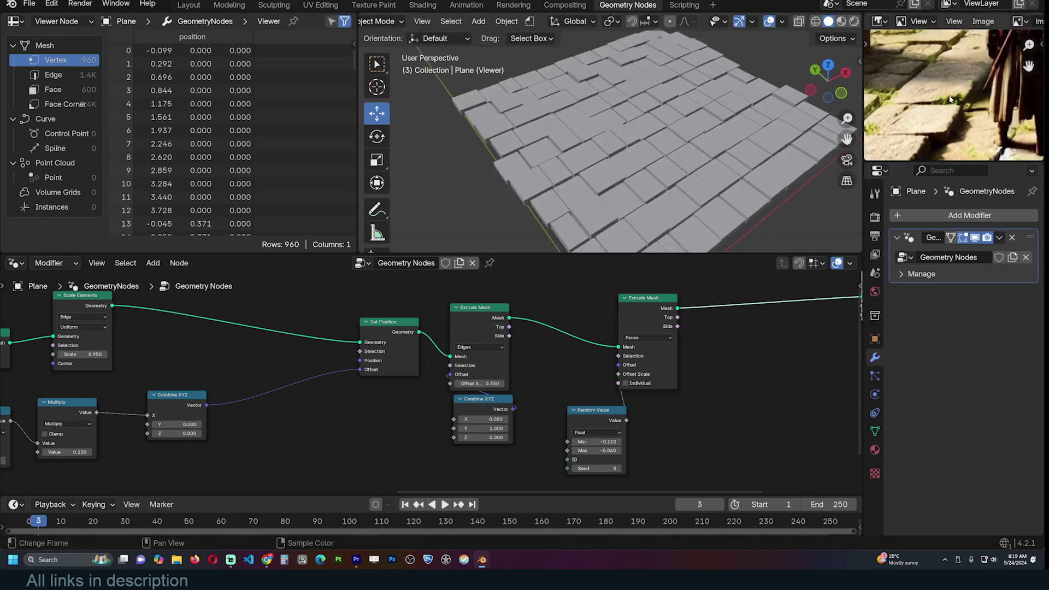
pyautogui.scroll(1, 965, 96)
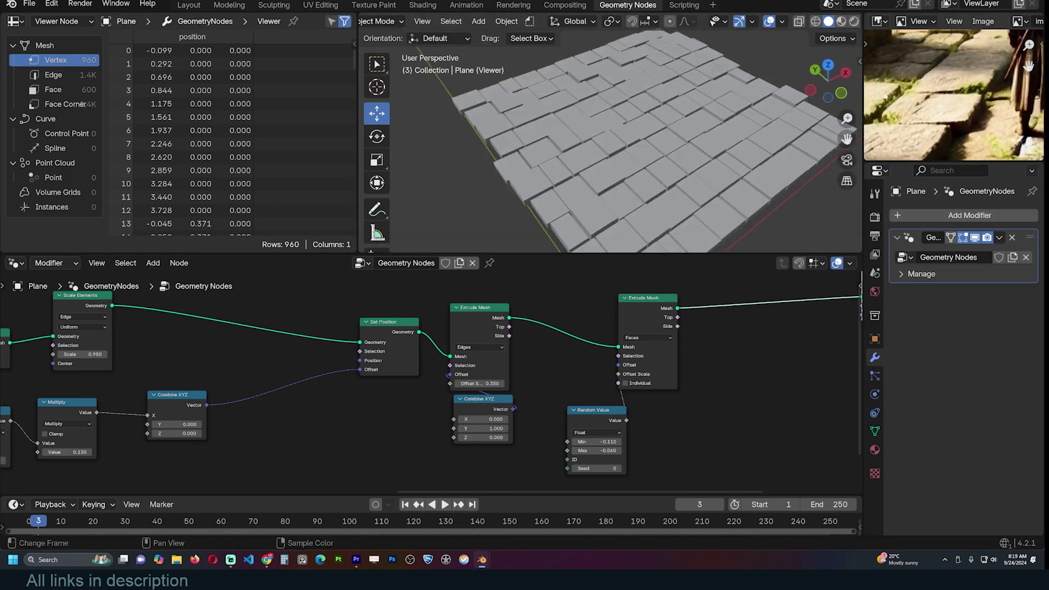
pyautogui.click(376, 208)
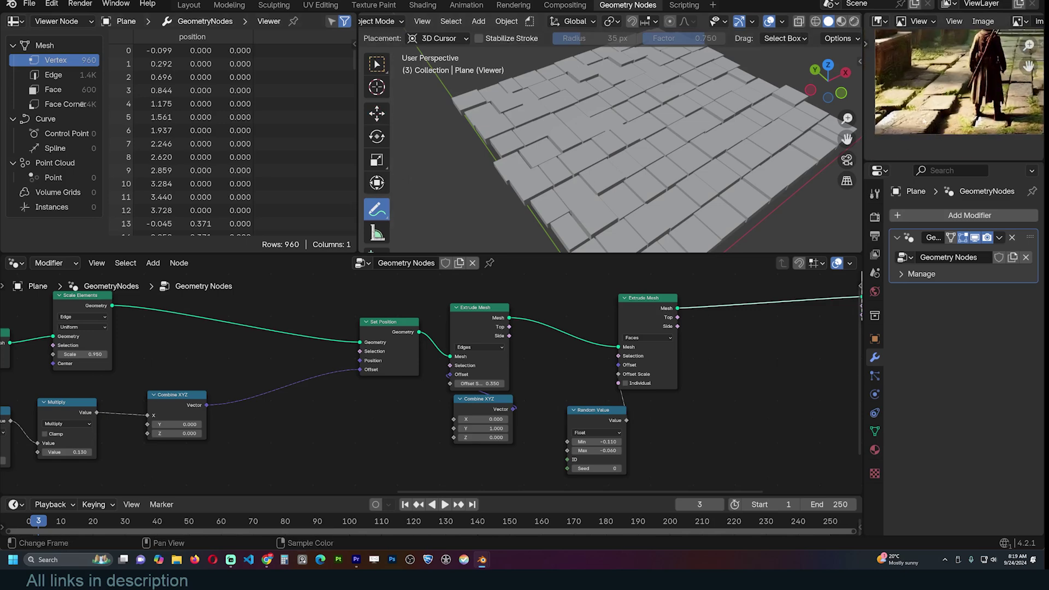
pyautogui.moveTo(644, 208)
pyautogui.mouseDown(button='middle')
pyautogui.moveTo(670, 112)
pyautogui.moveTo(427, 113)
pyautogui.mouseUp(button='middle')
pyautogui.click(381, 117)
# Step: Preview the Set Position output and move both Extrude Mesh nodes with their input nodes farther along the chain to make room
pyautogui.scroll(-5, 597, 181)
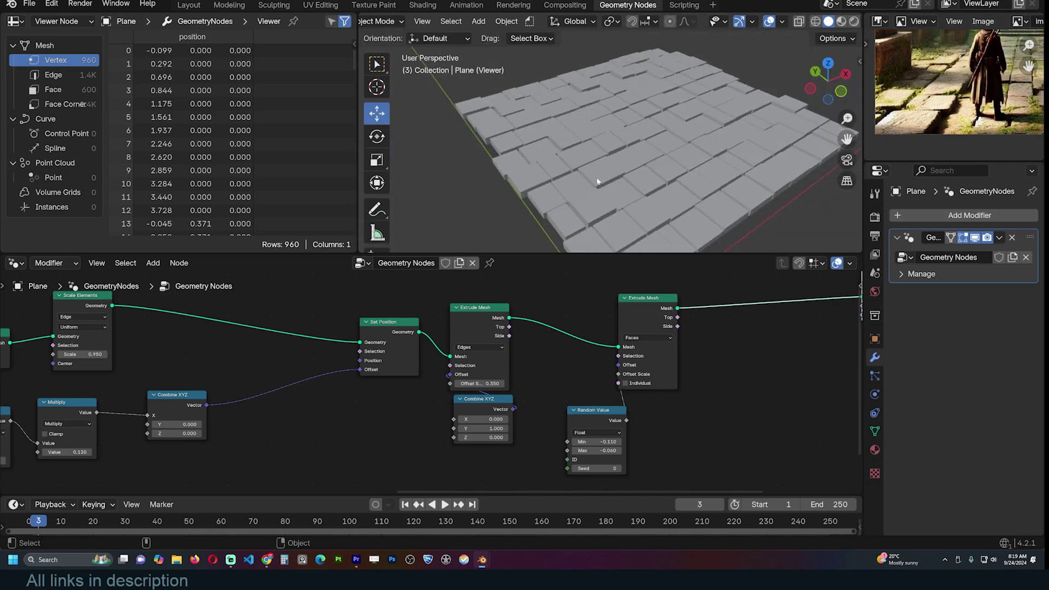
pyautogui.moveTo(494, 329); pyautogui.dragTo(662, 330, button='middle')
pyautogui.moveTo(566, 327); pyautogui.dragTo(456, 314)
pyautogui.scroll(-5, 596, 295)
pyautogui.keyDown('ctrl'); pyautogui.scroll(-4, 598, 293); pyautogui.keyUp('ctrl')
pyautogui.moveTo(845, 297); pyautogui.dragTo(488, 432)
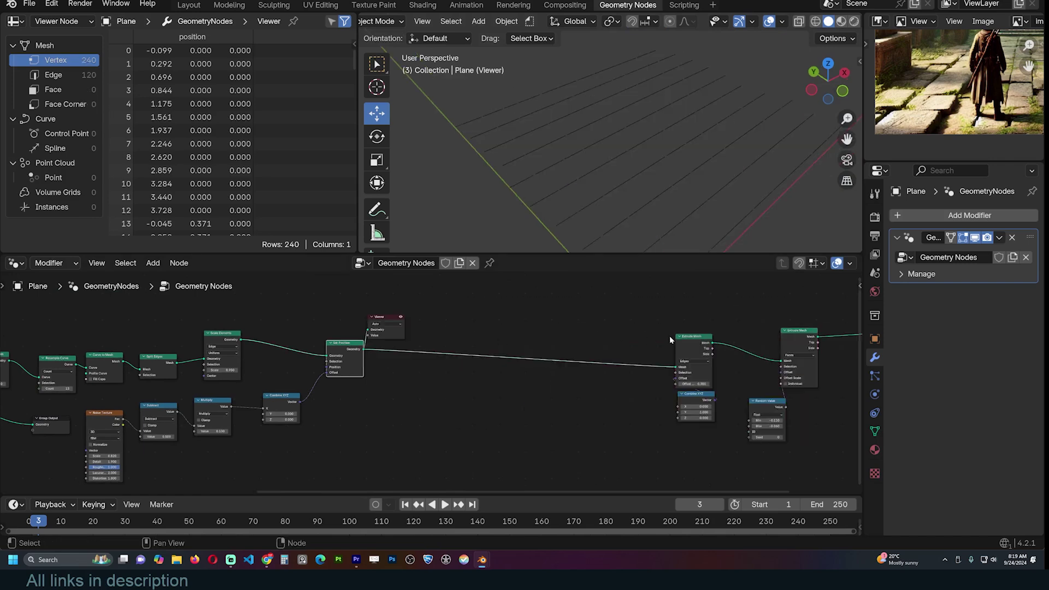
# Step: Move the edge Extrude Mesh and its Combine XYZ back beside Set Position, preview its output and place the Viewer farther away
pyautogui.moveTo(717, 313); pyautogui.dragTo(660, 421)
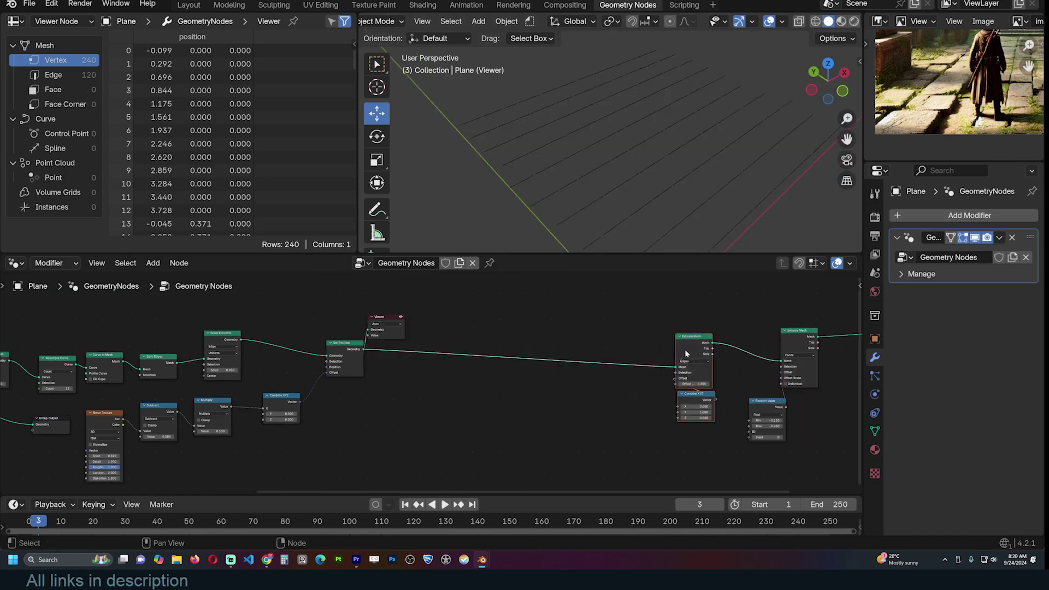
pyautogui.moveTo(685, 348); pyautogui.dragTo(439, 364)
pyautogui.keyDown('ctrl'); pyautogui.keyDown('shift'); pyautogui.click(446, 366); pyautogui.keyUp('shift'); pyautogui.keyUp('ctrl')
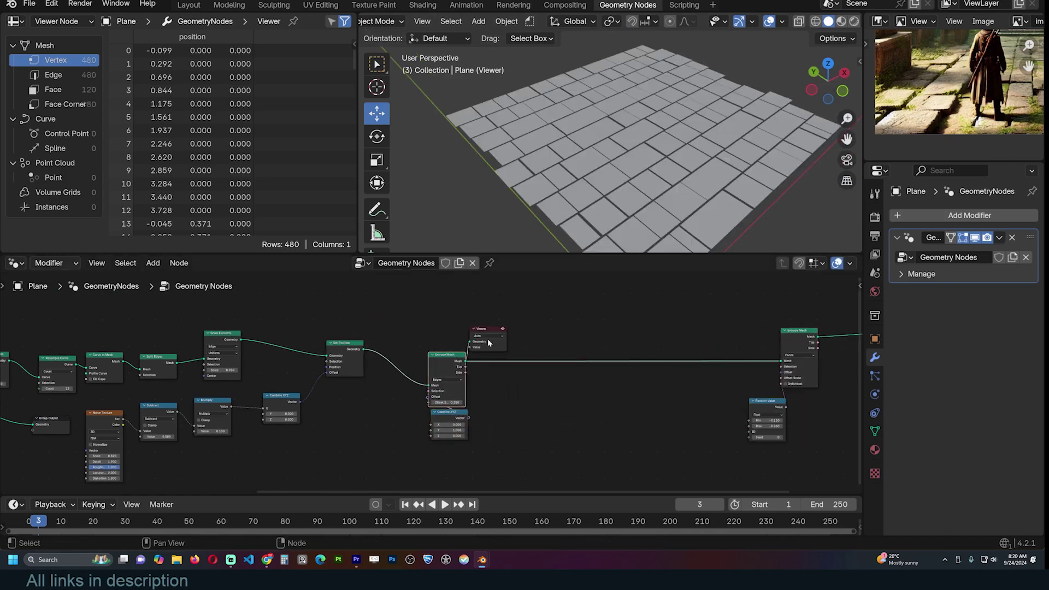
pyautogui.moveTo(489, 329); pyautogui.dragTo(648, 317)
# Step: Insert a Mesh to Curve node between the edge Extrude Mesh and the Viewer and check the tile outlines from the top
pyautogui.moveTo(725, 122); pyautogui.dragTo(792, 94, button='middle')
pyautogui.scroll(4, 614, 349)
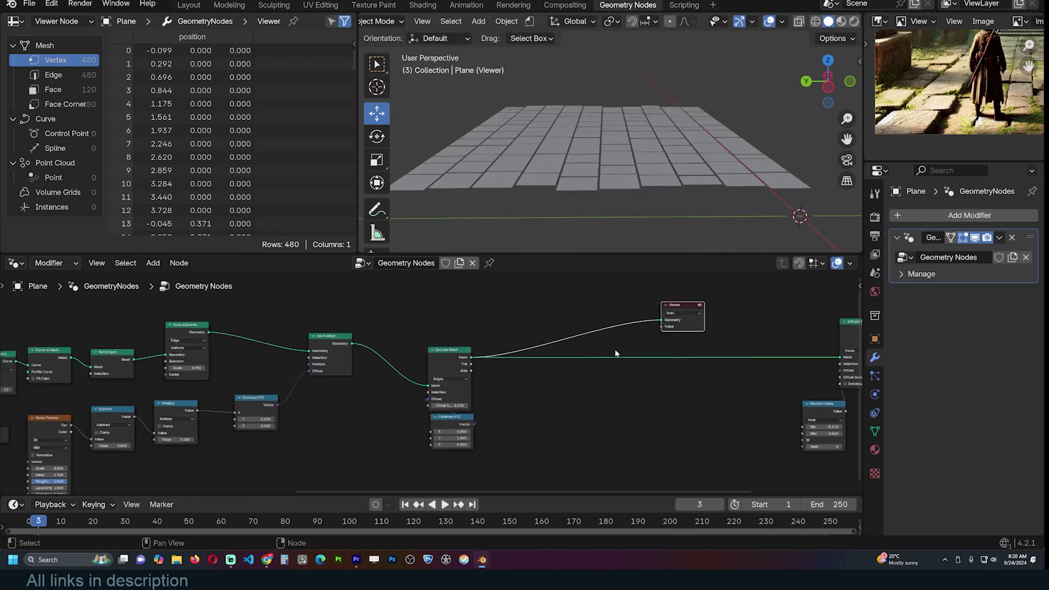
pyautogui.hotkey('shift', 'a')
pyautogui.write('to')
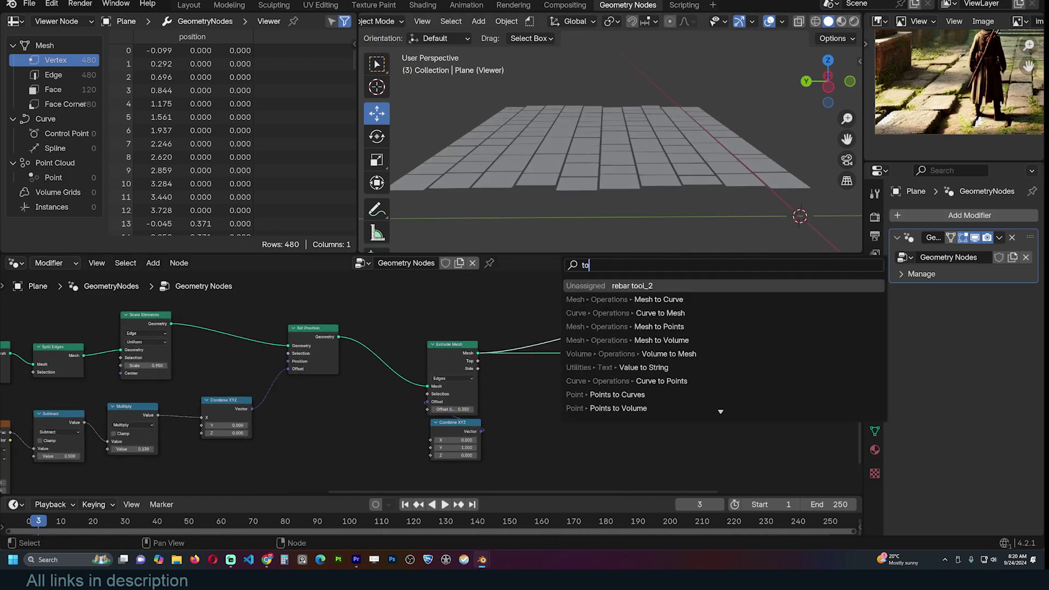
pyautogui.press('Down')
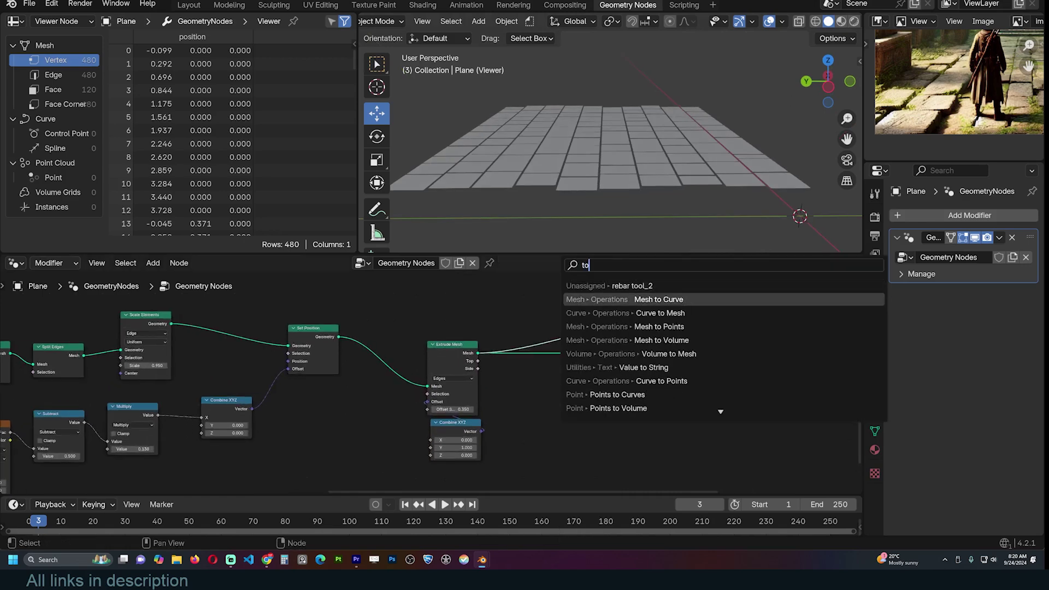
pyautogui.press('Return')
pyautogui.click(568, 314)
pyautogui.moveTo(639, 143); pyautogui.dragTo(667, 212, button='middle')
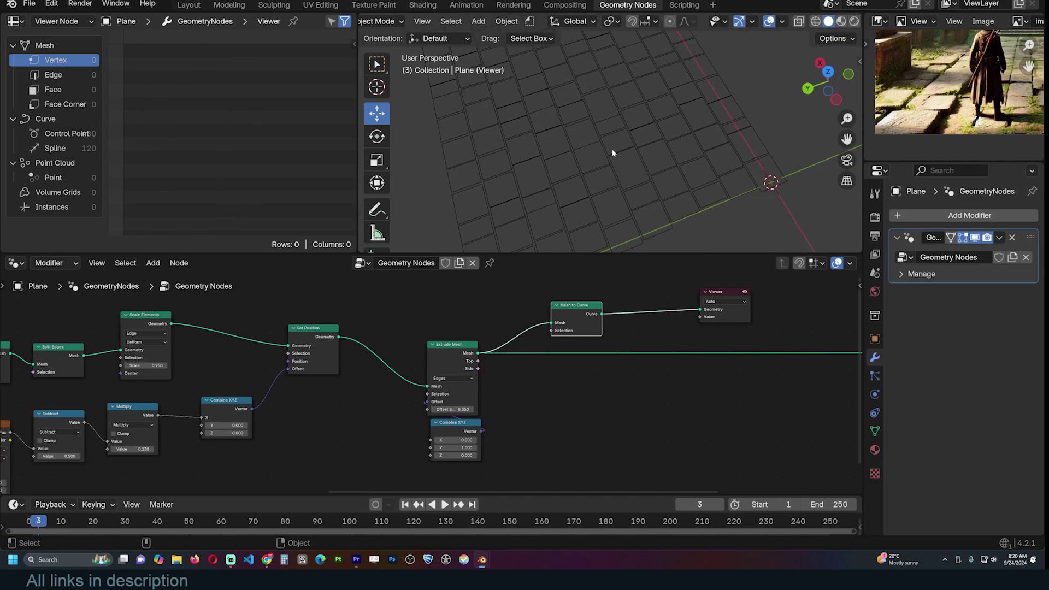
pyautogui.press('KP_7')
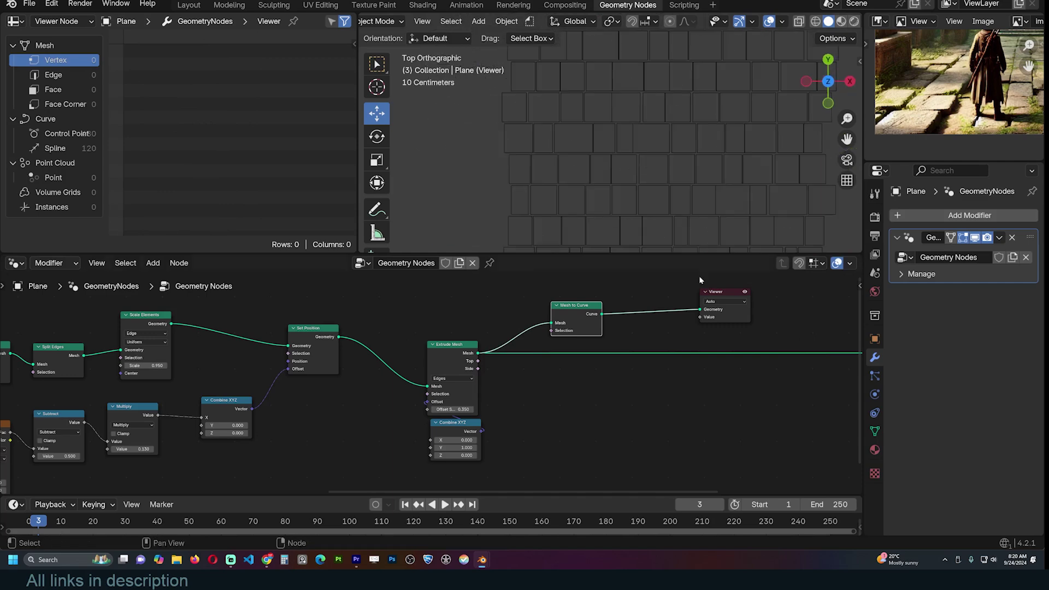
# Step: Move the Viewer farther along and insert a Resample Curve node after Mesh to Curve, checking the resampled outlines
pyautogui.moveTo(718, 294); pyautogui.dragTo(847, 291)
pyautogui.hotkey('shift', 'a')
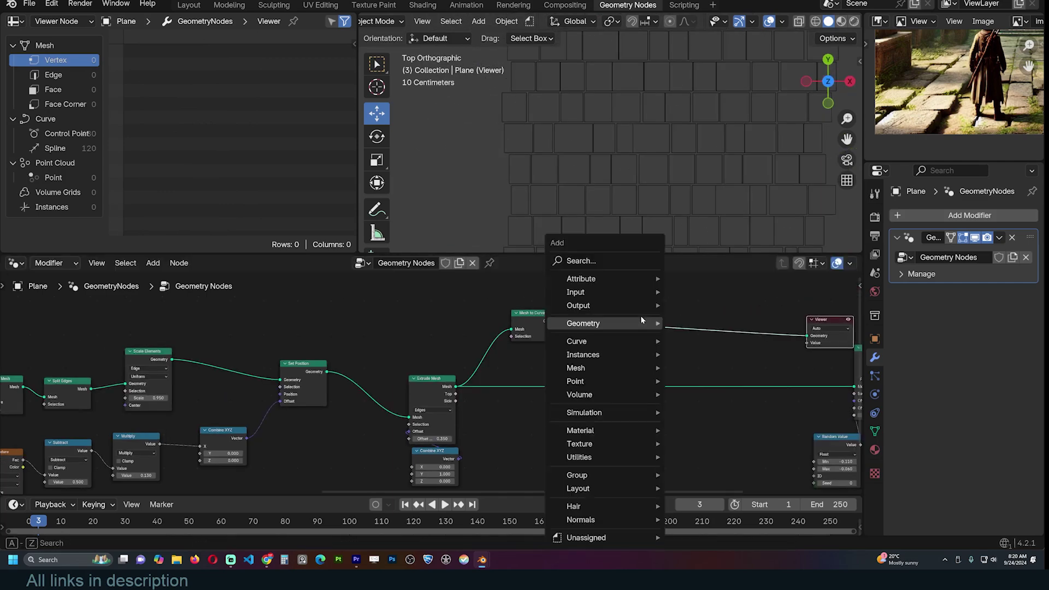
pyautogui.click(613, 257)
pyautogui.write('resa')
pyautogui.press('Return')
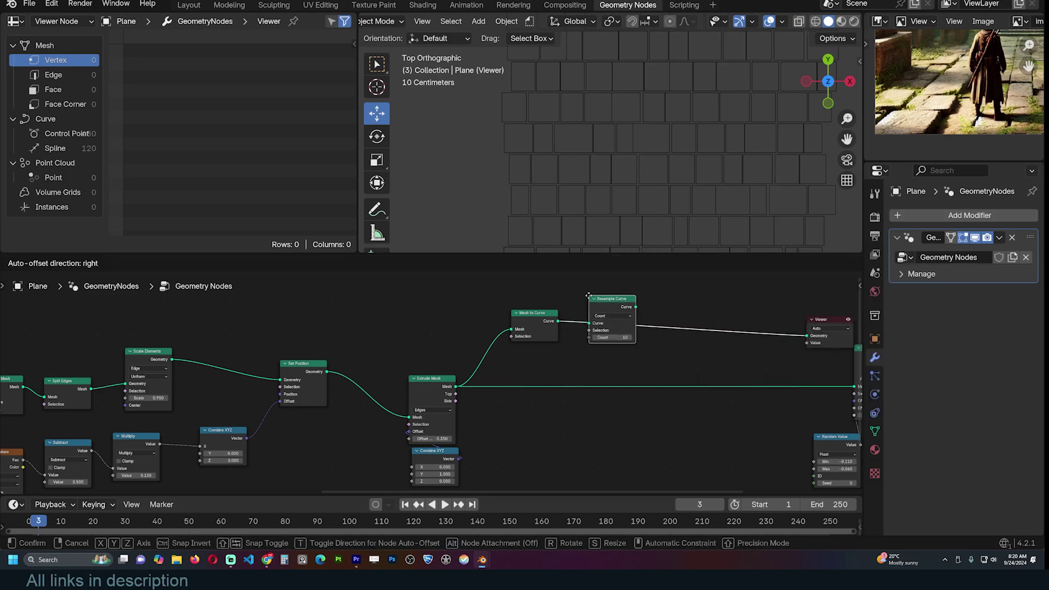
pyautogui.click(612, 317)
pyautogui.scroll(1, 639, 167)
pyautogui.moveTo(658, 136); pyautogui.dragTo(711, 68, button='middle')
pyautogui.scroll(-5, 686, 296)
# Step: Insert a Fill Curve node between Resample Curve and the Viewer
pyautogui.moveTo(682, 298); pyautogui.dragTo(649, 286, button='middle')
pyautogui.scroll(3, 628, 298)
pyautogui.hotkey('shift', 'a')
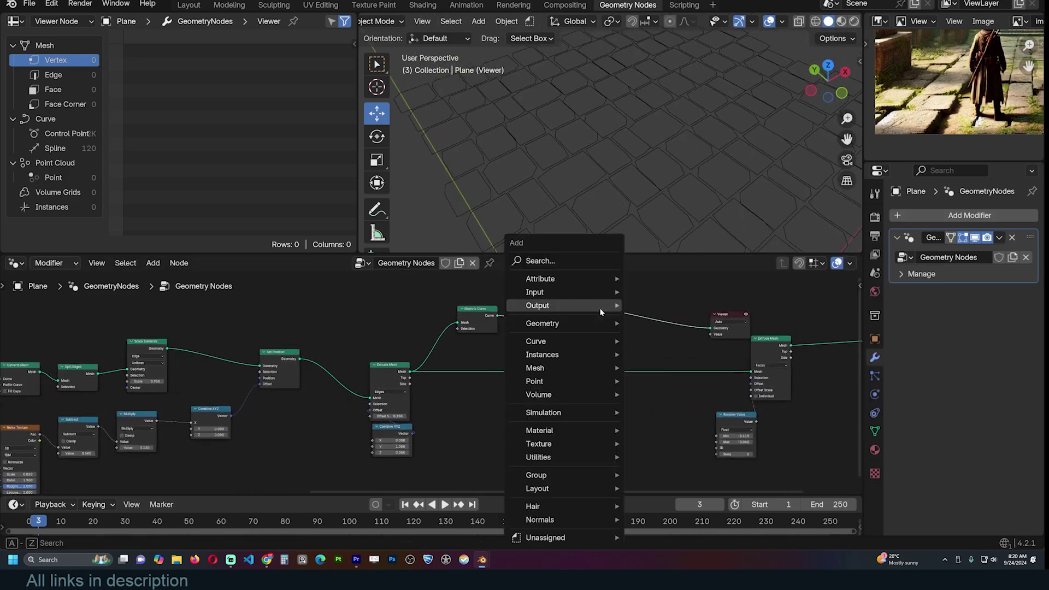
pyautogui.click(581, 261)
pyautogui.write('fill')
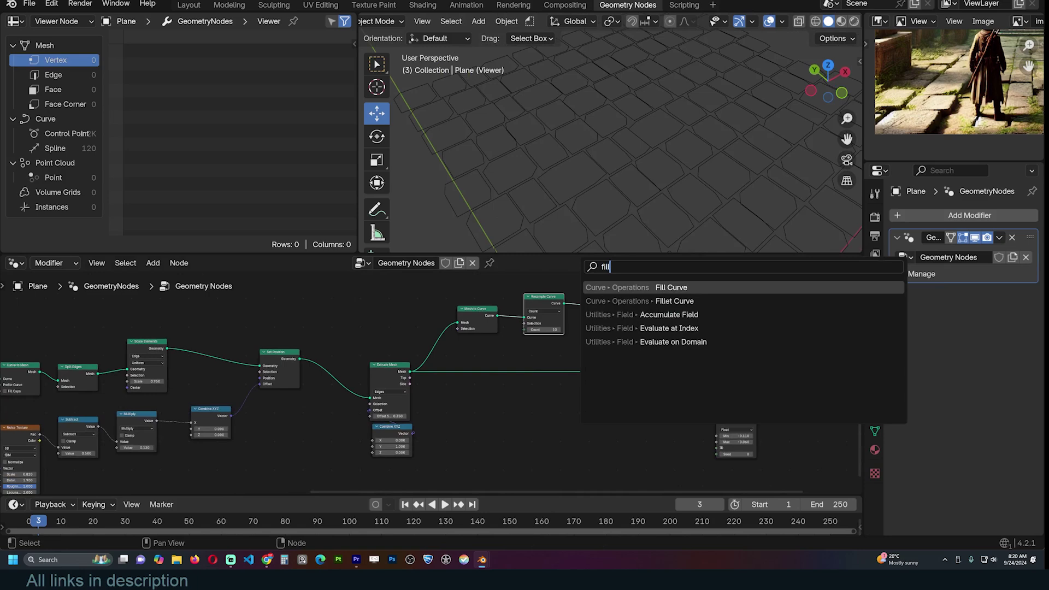
pyautogui.press('Return')
pyautogui.click(608, 309)
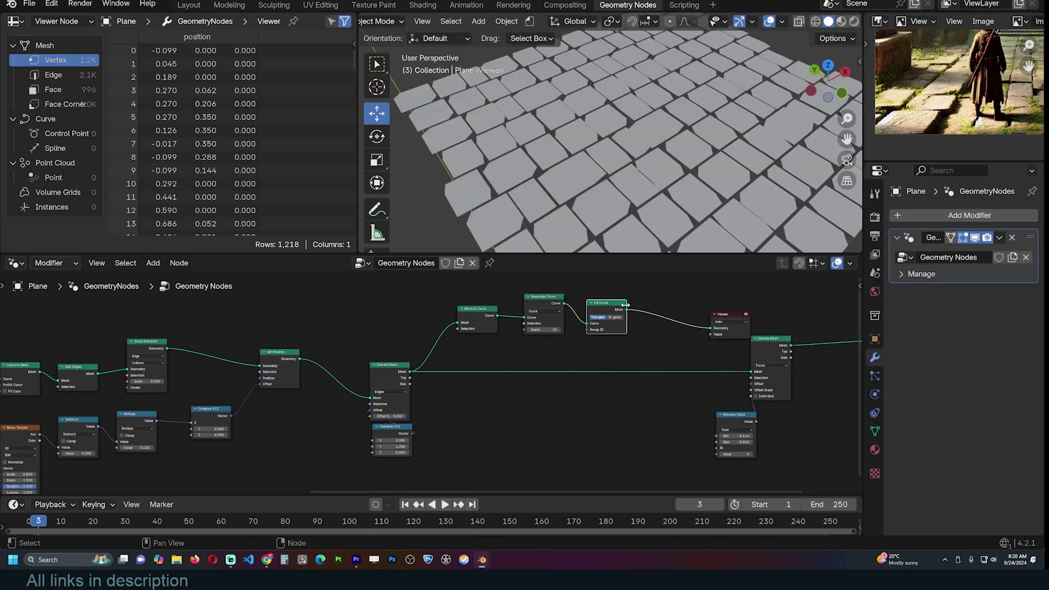
# Step: Connect Fill Curve's Mesh output to the face Extrude Mesh and preview the Set Shade Smooth output
pyautogui.moveTo(625, 307); pyautogui.dragTo(750, 371)
pyautogui.moveTo(811, 336); pyautogui.dragTo(593, 371, button='middle')
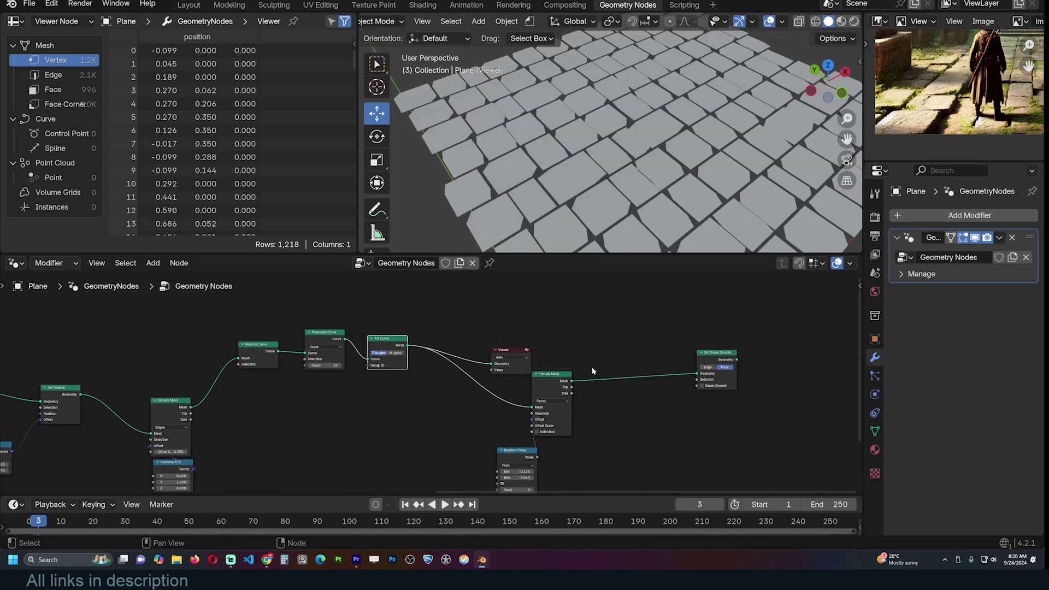
pyautogui.keyDown('ctrl'); pyautogui.keyDown('shift'); pyautogui.click(713, 353); pyautogui.keyUp('shift'); pyautogui.keyUp('ctrl')
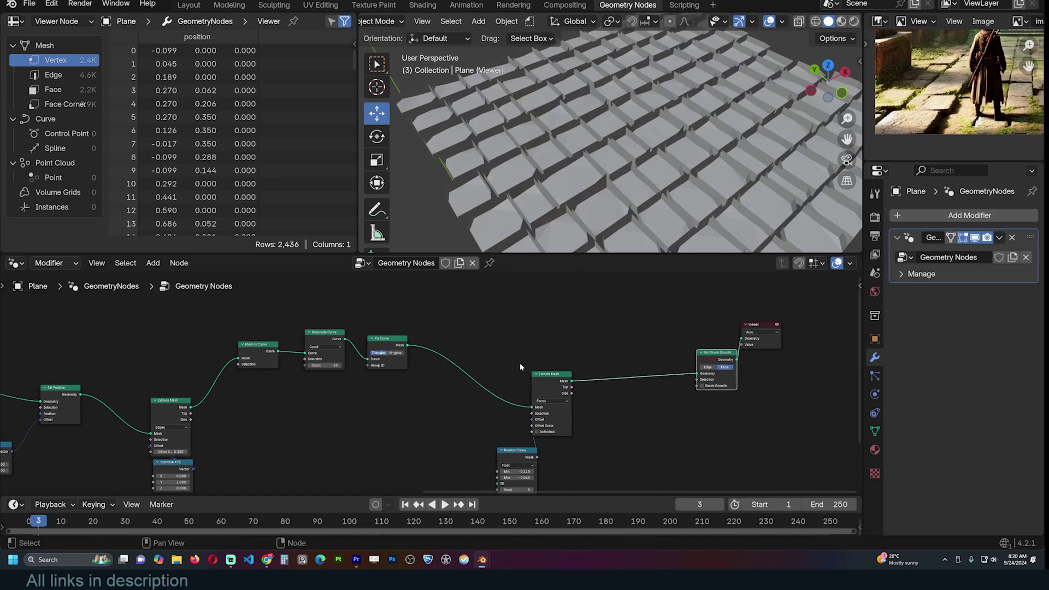
# Step: Change the Random Value node's Min and Max to small positive values so the filled stones extrude upward
pyautogui.moveTo(520, 368); pyautogui.dragTo(588, 332, button='middle')
pyautogui.moveTo(593, 435); pyautogui.dragTo(618, 441)
pyautogui.moveTo(643, 203); pyautogui.dragTo(560, 147, button='middle')
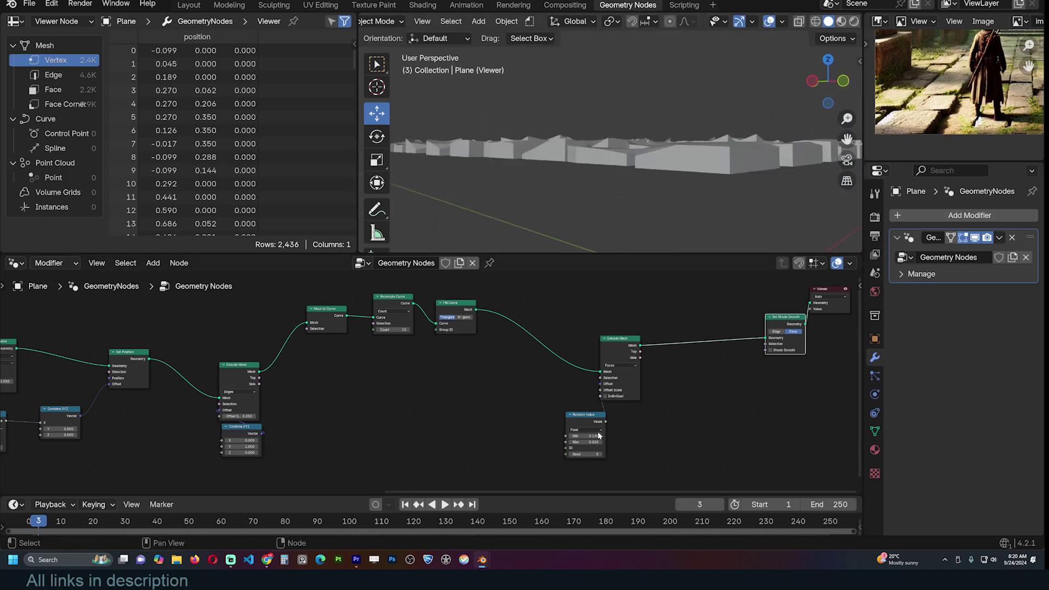
# Step: Move the face Extrude Mesh and its Random Value node closer to Set Shade Smooth and check the extruded stones
pyautogui.moveTo(644, 310); pyautogui.dragTo(549, 457)
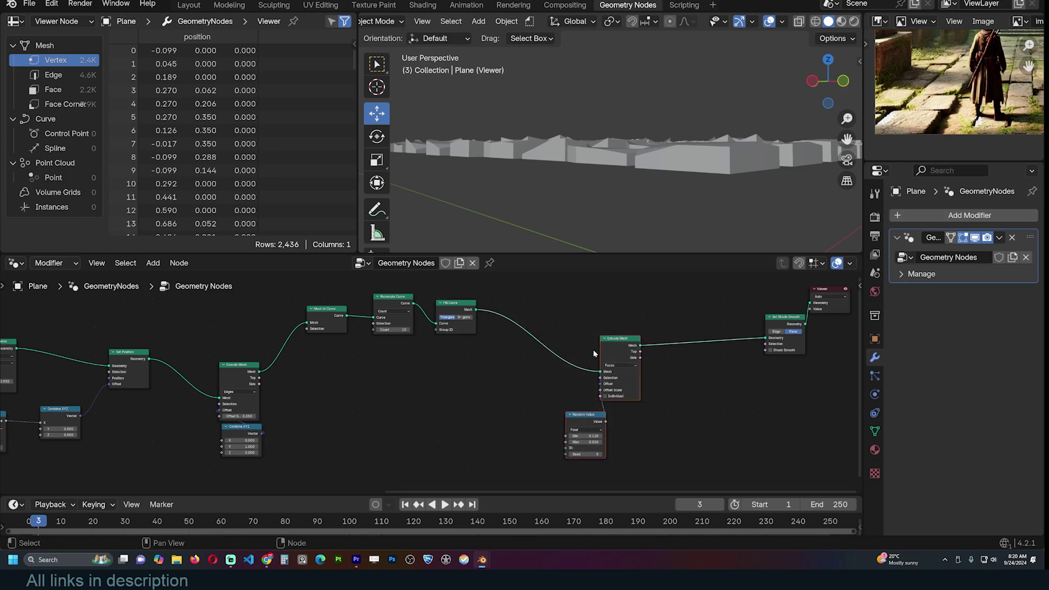
pyautogui.press('g')
pyautogui.click(678, 352)
pyautogui.moveTo(638, 119); pyautogui.dragTo(634, 182, button='middle')
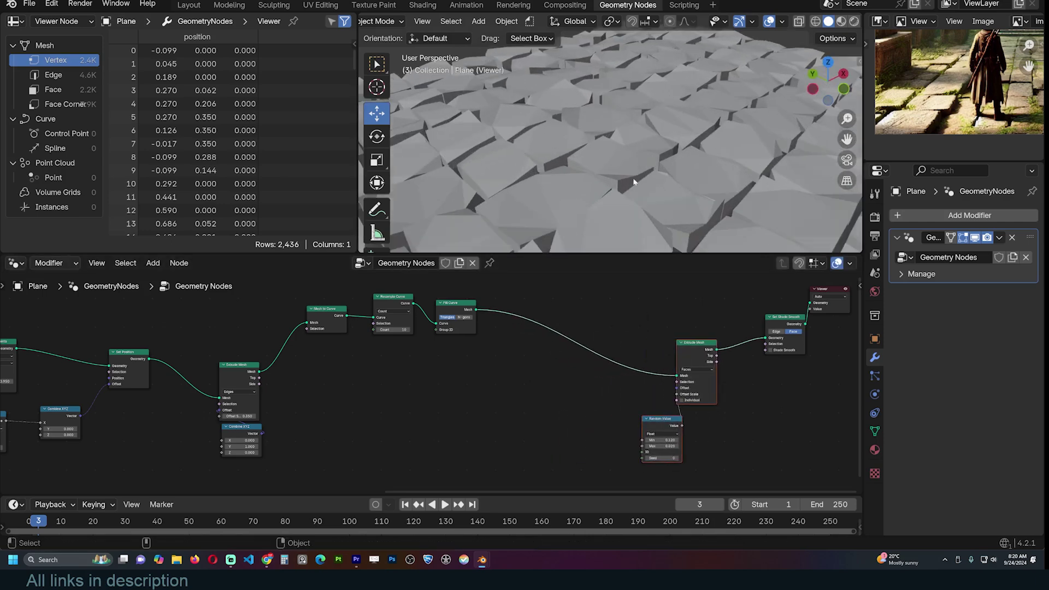
# Step: Preview the Fill Curve output in top view and examine the shapes of the tiles' corners
pyautogui.keyDown('ctrl'); pyautogui.keyDown('shift'); pyautogui.click(470, 311); pyautogui.keyUp('shift'); pyautogui.keyUp('ctrl')
pyautogui.press('KP_7')
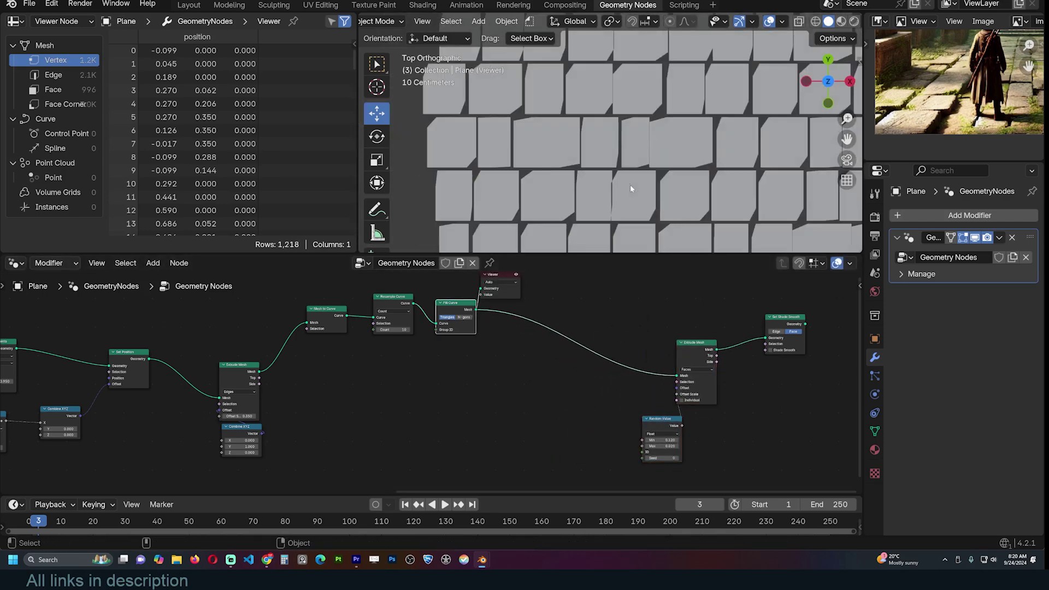
pyautogui.scroll(-1, 633, 191)
pyautogui.scroll(-1, 532, 284)
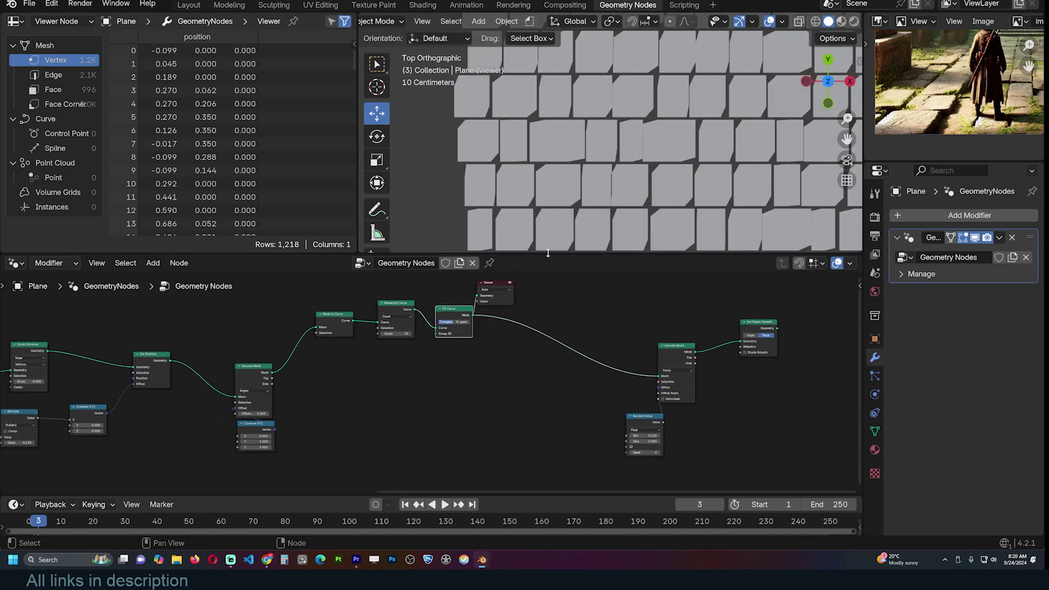
# Step: Preview Resample Curve, move Fill Curve and the Viewer farther away, and raise the resample Count until the tile outlines look rectangular
pyautogui.keyDown('ctrl'); pyautogui.keyDown('shift'); pyautogui.click(410, 310); pyautogui.keyUp('shift'); pyautogui.keyUp('ctrl')
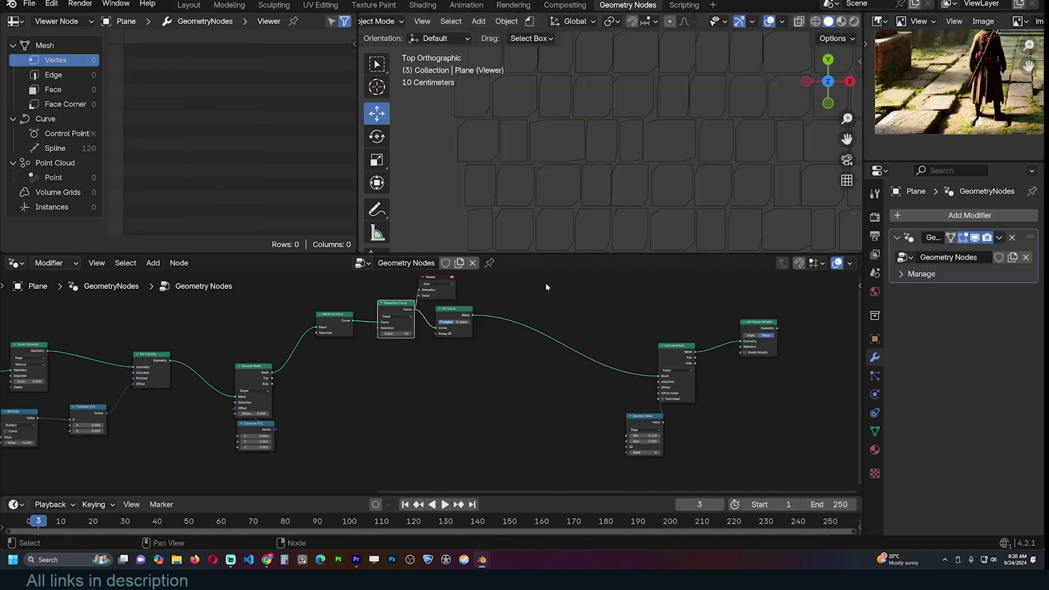
pyautogui.moveTo(526, 273); pyautogui.dragTo(670, 292)
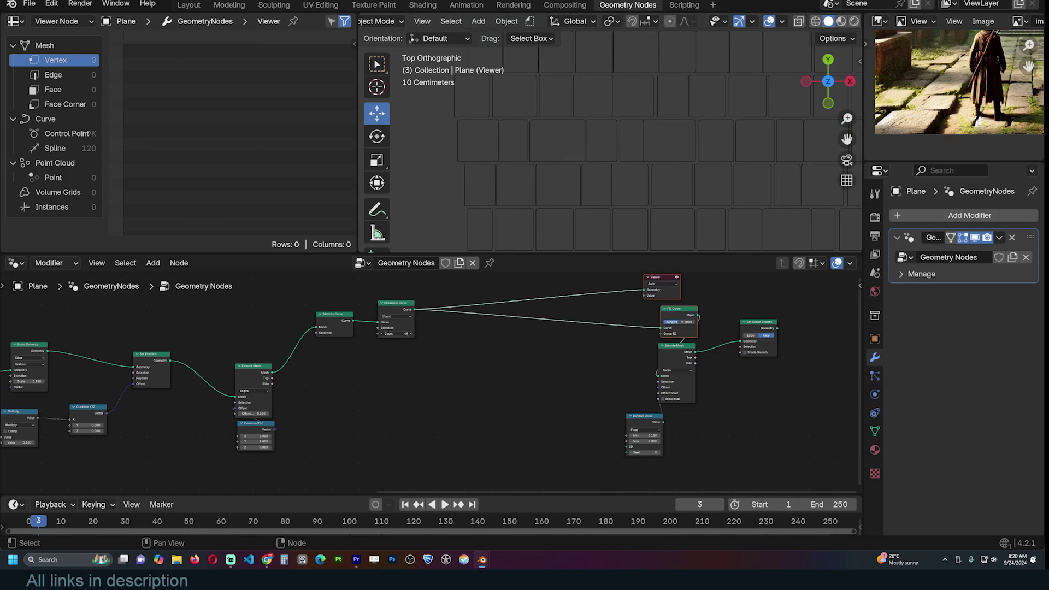
pyautogui.scroll(-2, 657, 150)
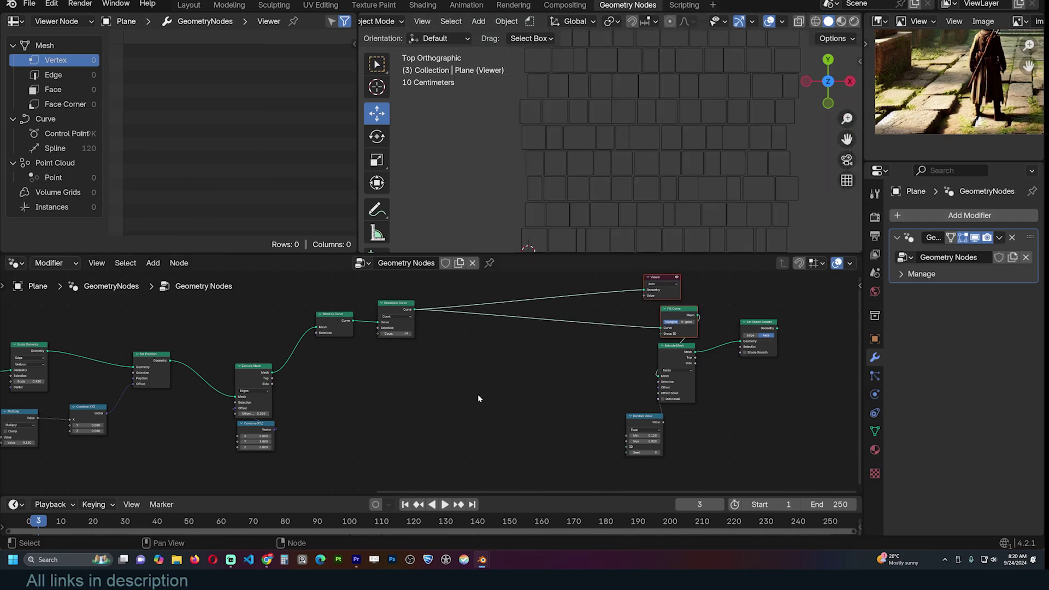
# Step: Insert a Set Position node between Resample Curve and the Viewer
pyautogui.scroll(3, 477, 395)
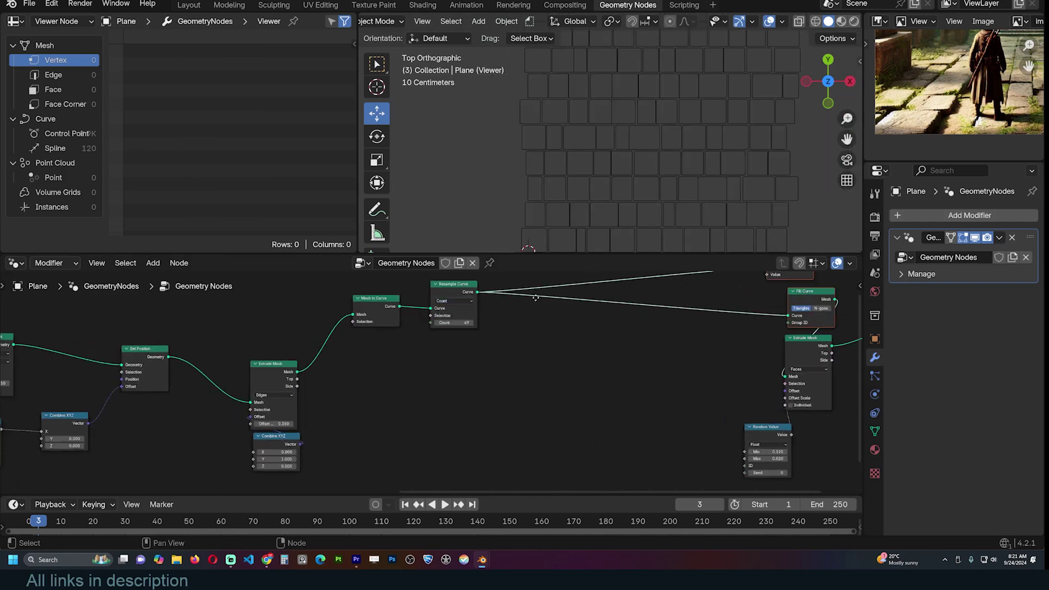
pyautogui.hotkey('shift', 'a')
pyautogui.write('set')
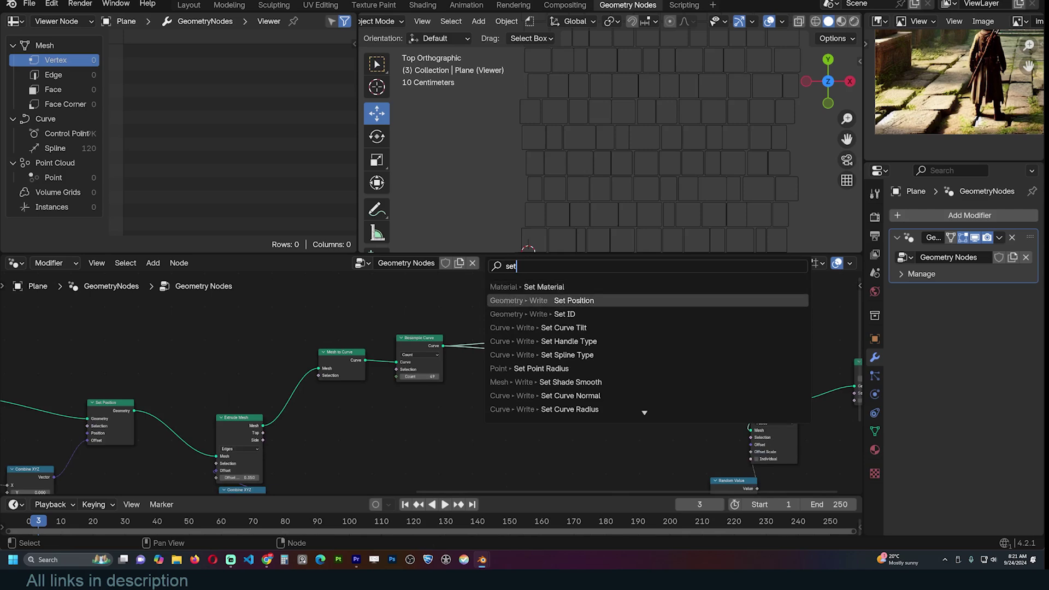
pyautogui.click(558, 301)
pyautogui.click(569, 325)
pyautogui.hotkey('shift', 'a')
pyautogui.click(437, 262)
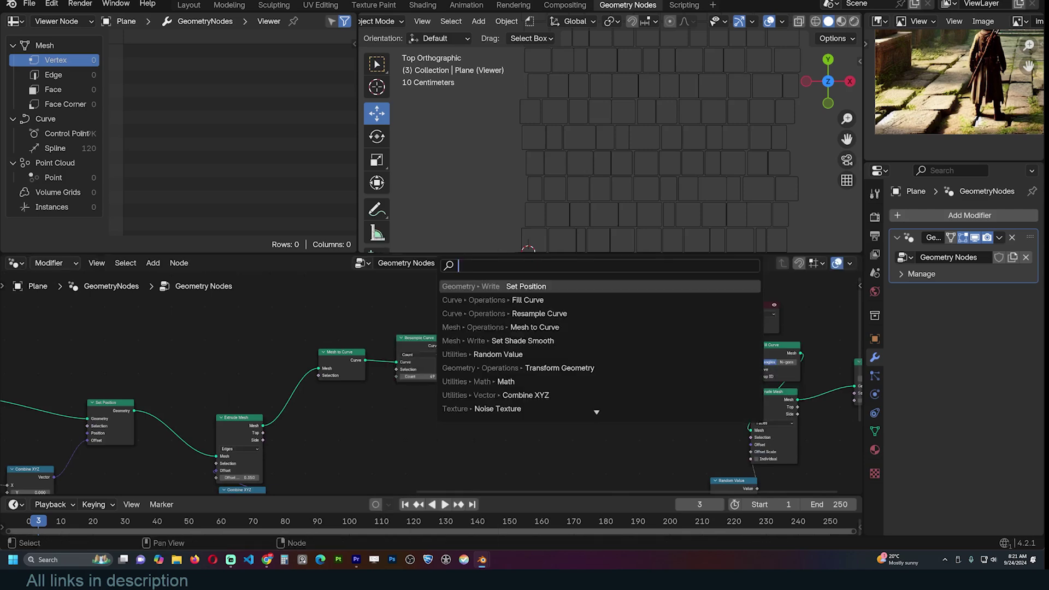
pyautogui.write('no')
pyautogui.click(499, 288)
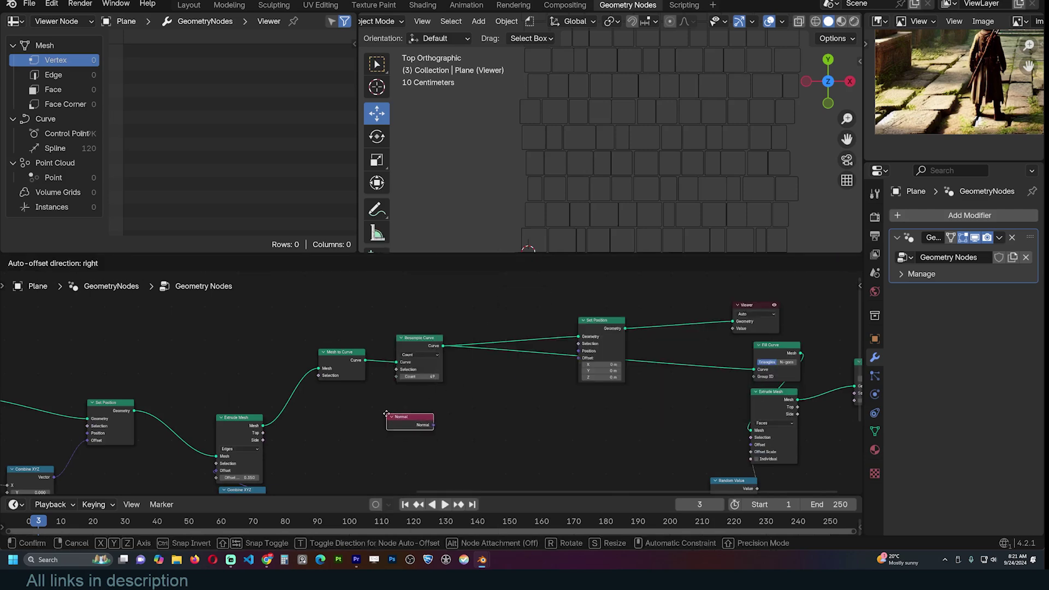
pyautogui.click(386, 414)
# Step: Add a Noise Texture node, connect its Color to the new Set Position's Offset, and move Set Position level with it
pyautogui.hotkey('shift', 'a')
pyautogui.click(421, 259)
pyautogui.write('n')
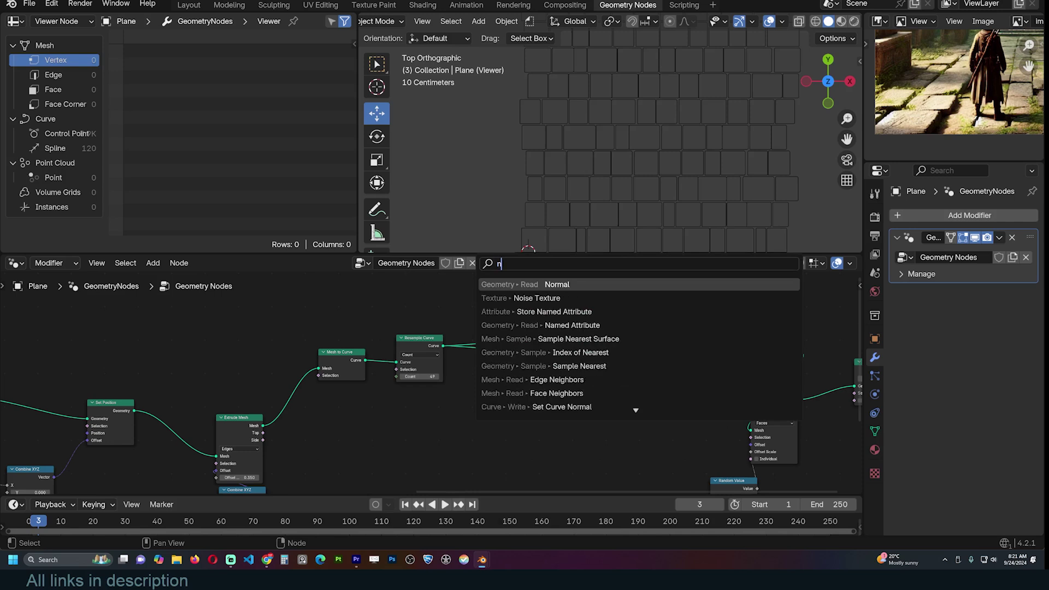
pyautogui.write('o')
pyautogui.click(404, 402)
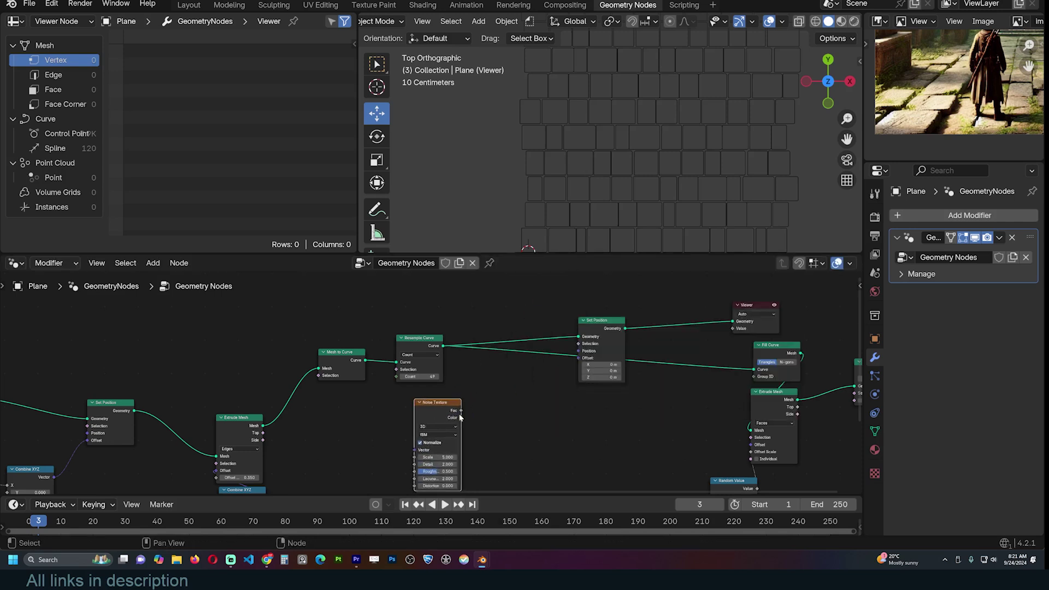
pyautogui.moveTo(461, 417); pyautogui.dragTo(583, 358)
pyautogui.moveTo(604, 322); pyautogui.dragTo(613, 366)
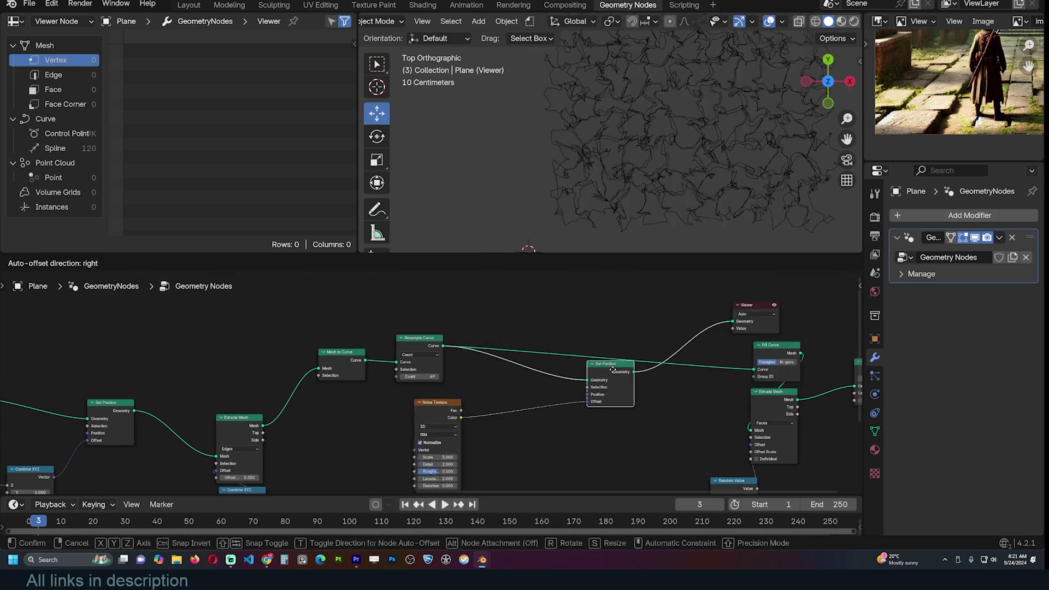
# Step: Insert a Vector Math node between the new Noise Texture's Color and the Set Position's Offset
pyautogui.scroll(-1, 675, 172)
pyautogui.moveTo(545, 417); pyautogui.dragTo(578, 365, button='middle')
pyautogui.hotkey('shift', 'a')
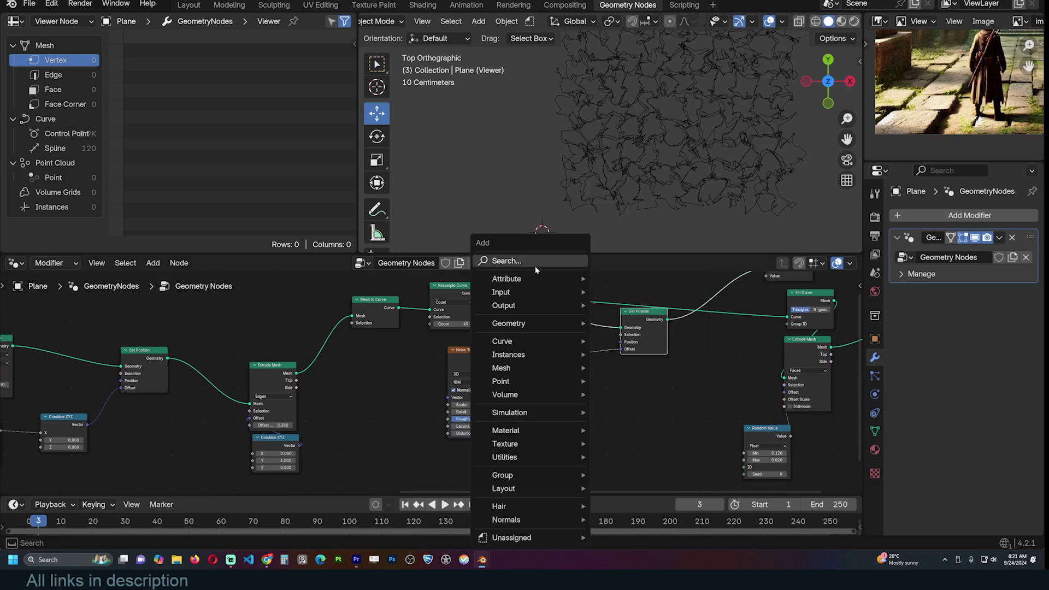
pyautogui.click(507, 261)
pyautogui.write('vec')
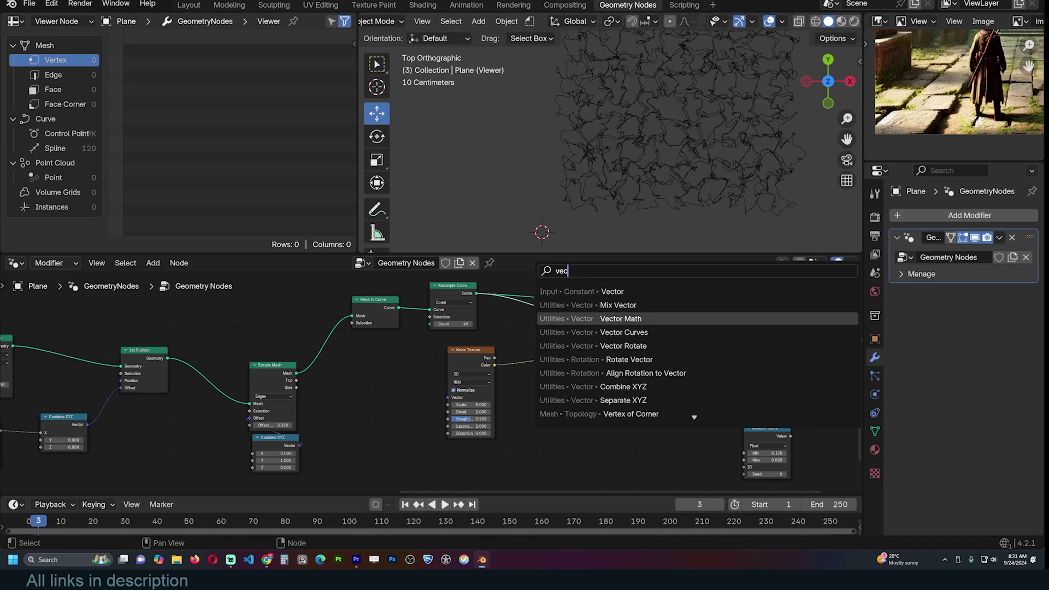
pyautogui.click(633, 320)
pyautogui.click(526, 369)
pyautogui.moveTo(526, 370); pyautogui.dragTo(523, 353)
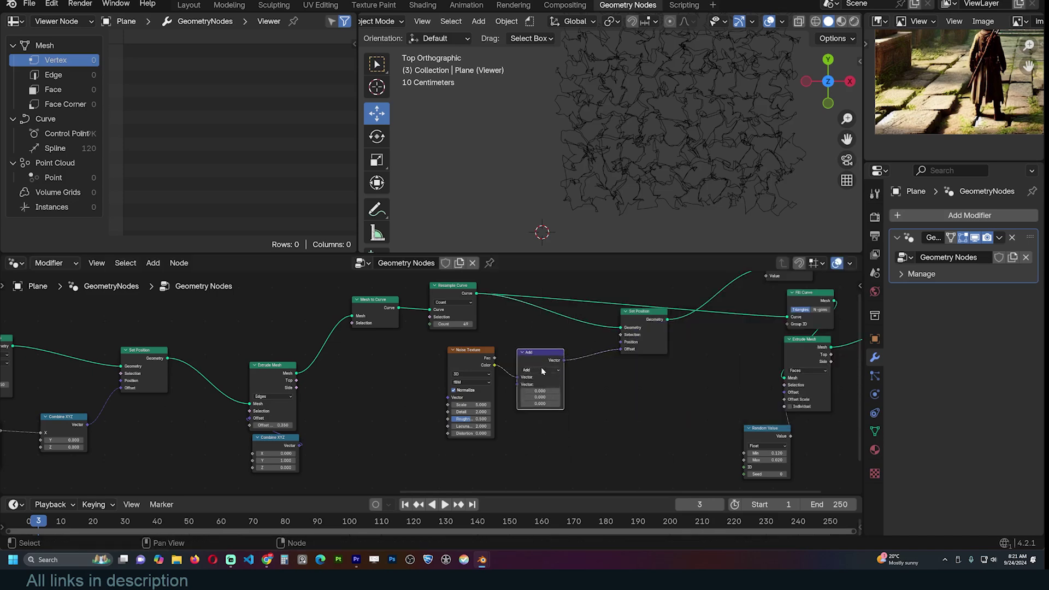
# Step: Switch the Vector Math node to Subtract with 0.5 on all three components
pyautogui.click(542, 369)
pyautogui.click(530, 393)
pyautogui.click(538, 391)
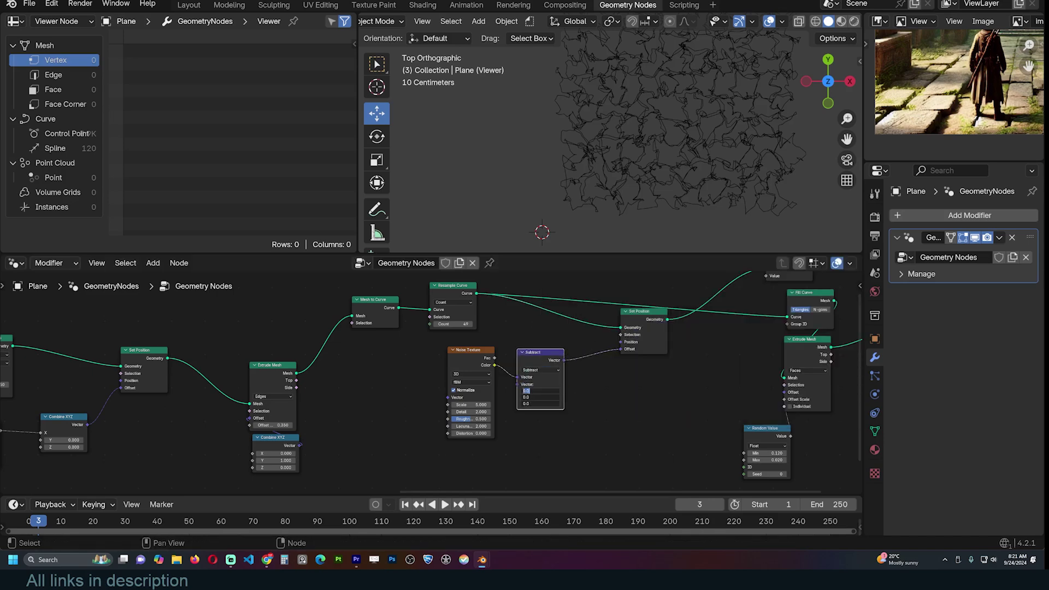
pyautogui.write('0.5')
pyautogui.press('Return')
# Step: Move the Noise Texture and Subtract nodes back, and insert a duplicate of Subtract before Set Position, switched to Scale
pyautogui.moveTo(461, 359); pyautogui.dragTo(402, 361)
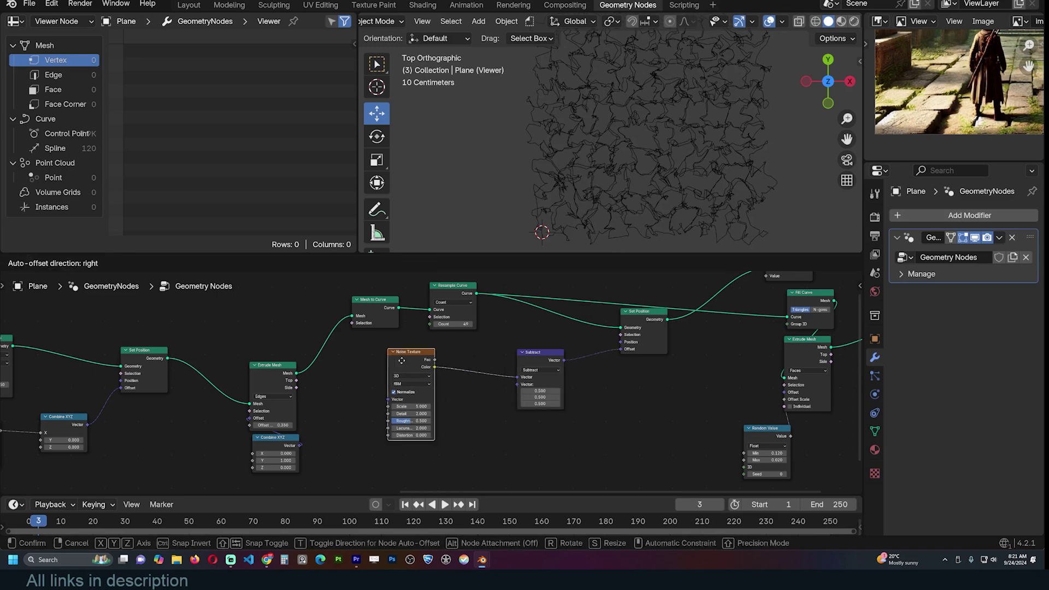
pyautogui.click(405, 360)
pyautogui.moveTo(548, 349); pyautogui.dragTo(487, 353)
pyautogui.hotkey('shift', 'd')
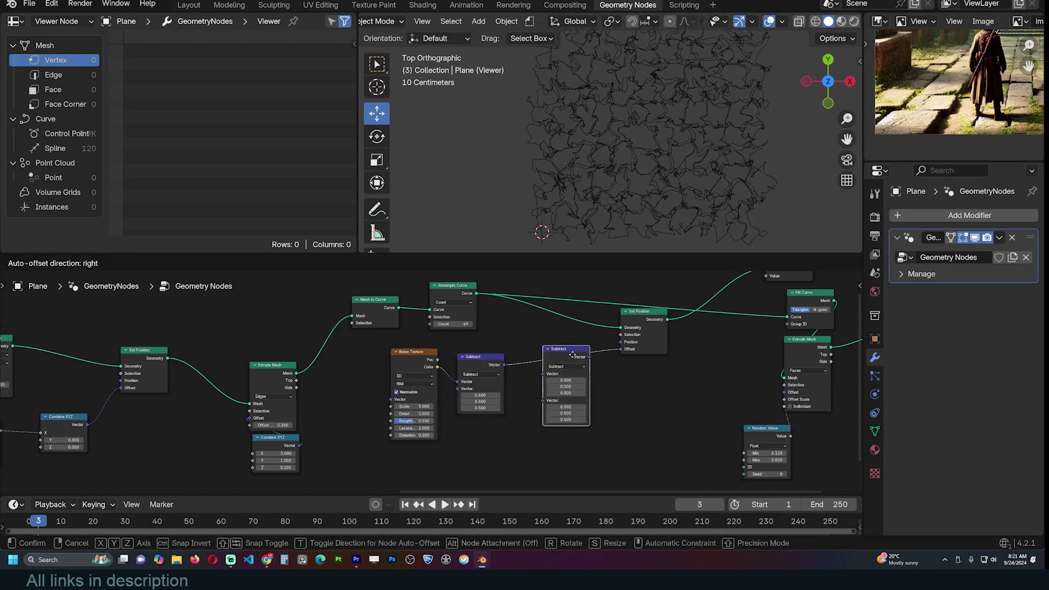
pyautogui.click(572, 356)
pyautogui.click(566, 366)
pyautogui.click(563, 482)
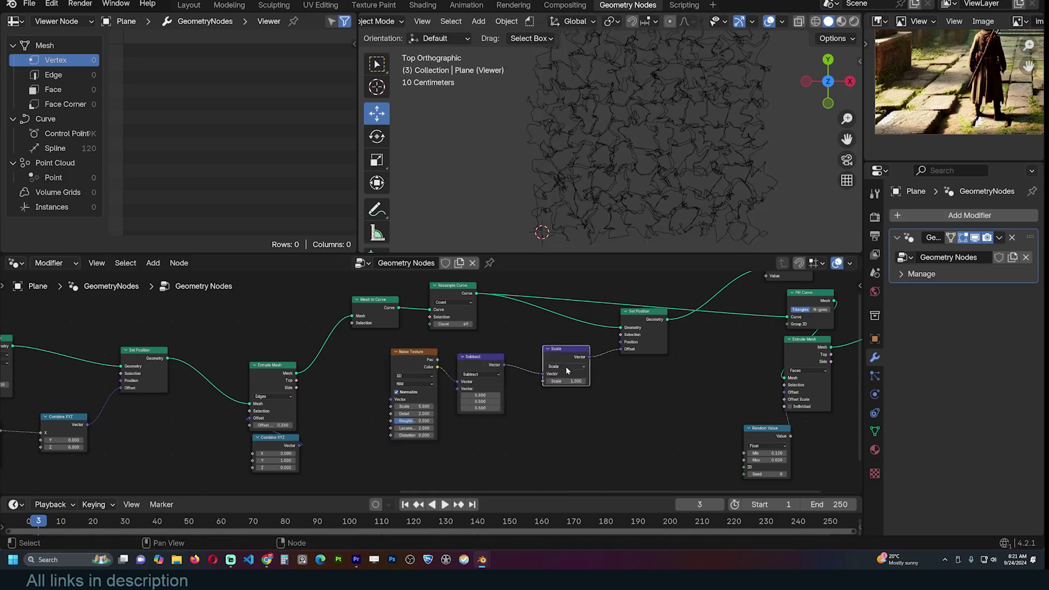
# Step: Lower the Scale node's factor to 0.13 and check the distorted tile outlines in perspective and top view
pyautogui.keyDown('shift'); pyautogui.moveTo(566, 380); pyautogui.dragTo(516, 381); pyautogui.keyUp('shift')
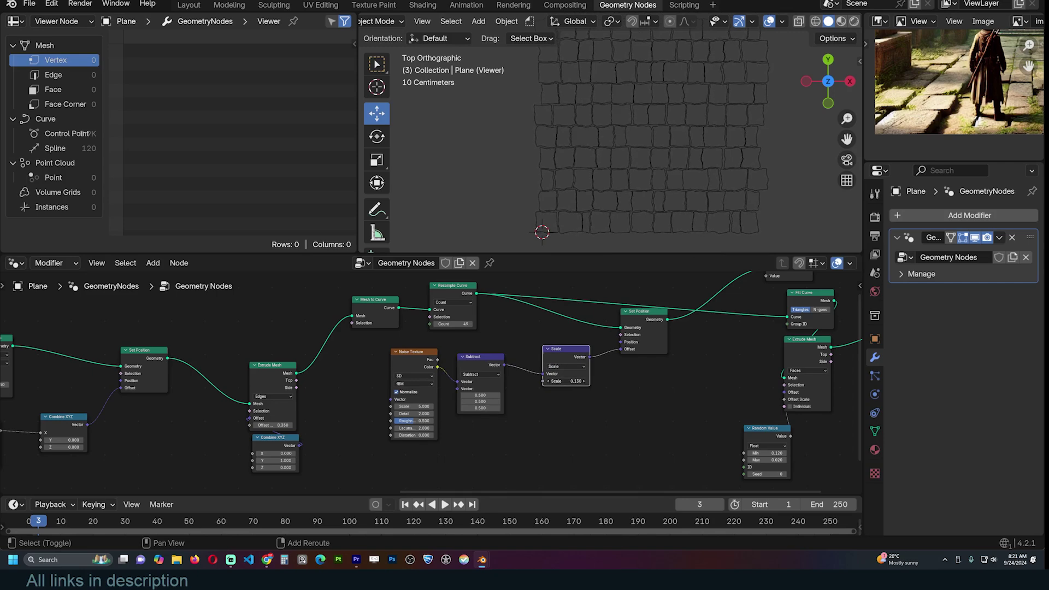
pyautogui.moveTo(721, 66); pyautogui.dragTo(694, 132, button='middle')
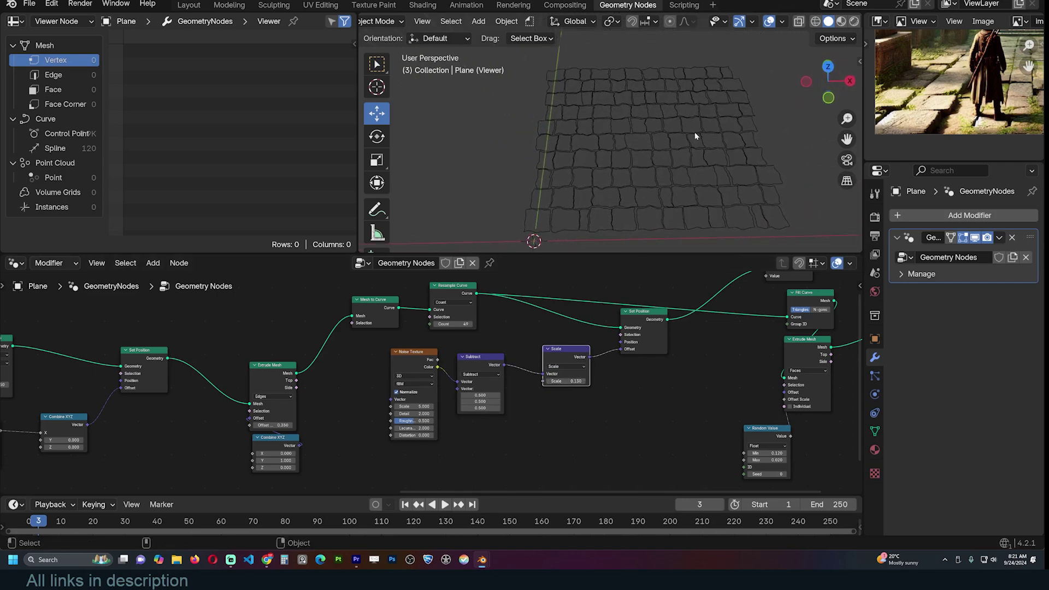
pyautogui.press('KP_7')
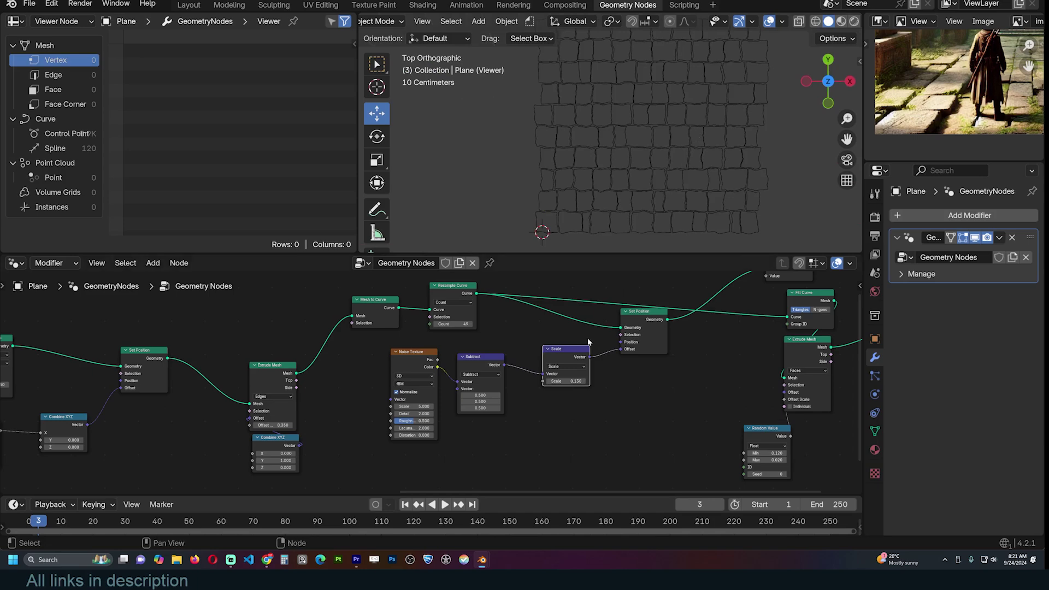
# Step: Raise the Scale of the earlier Noise Texture that feeds Combine XYZ's X, and activate the Annotate tool over the tiles
pyautogui.moveTo(443, 329); pyautogui.dragTo(653, 331, button='middle')
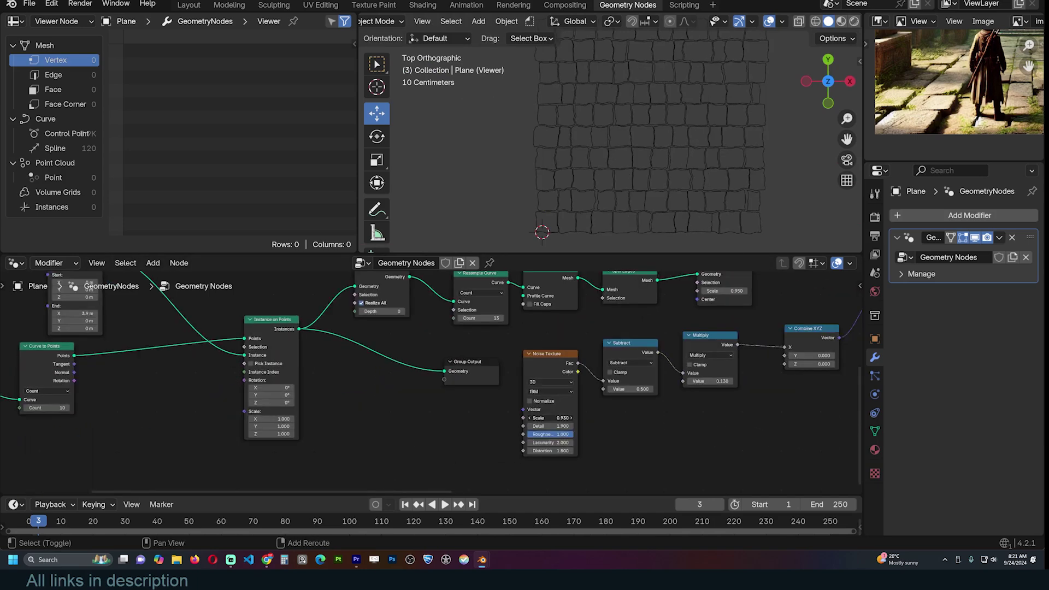
pyautogui.moveTo(550, 418)
pyautogui.keyDown('shift'); pyautogui.mouseDown()
pyautogui.moveTo(540, 417)
pyautogui.moveTo(557, 418)
pyautogui.mouseUp(); pyautogui.keyUp('shift')
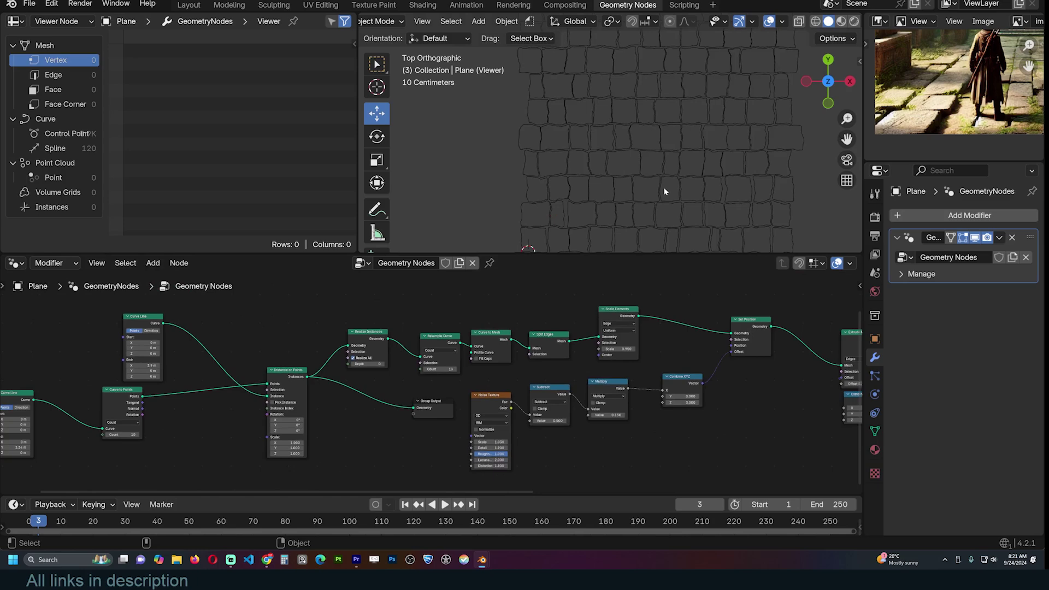
pyautogui.click(376, 209)
pyautogui.scroll(2, 643, 171)
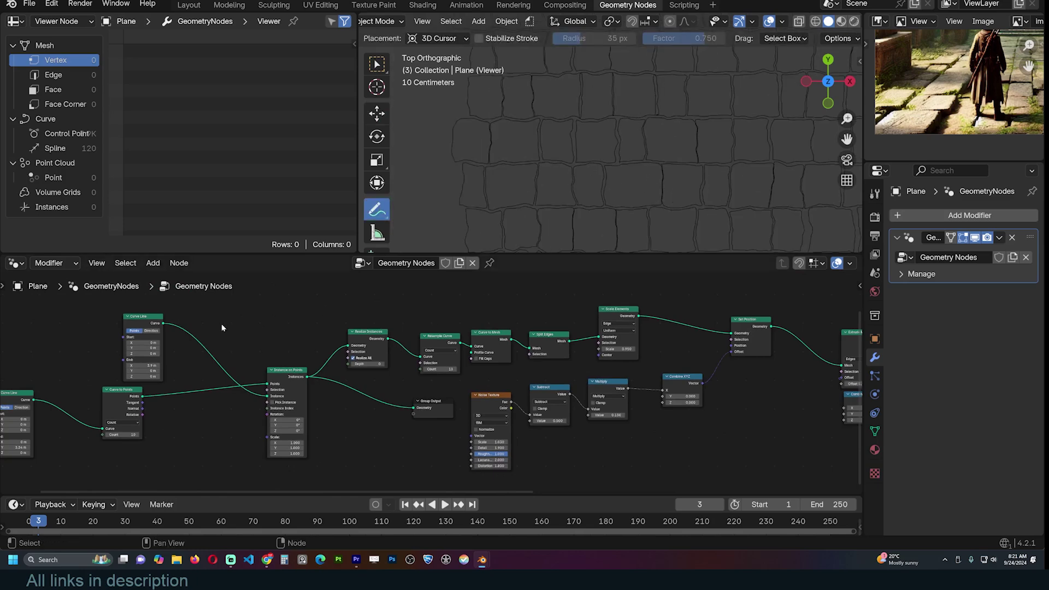
# Step: Preview the output of the Instance on Points node near the start of the node tree
pyautogui.moveTo(448, 347); pyautogui.dragTo(762, 351, button='middle')
pyautogui.scroll(-2, 514, 292)
pyautogui.moveTo(622, 340); pyautogui.dragTo(608, 337, button='middle')
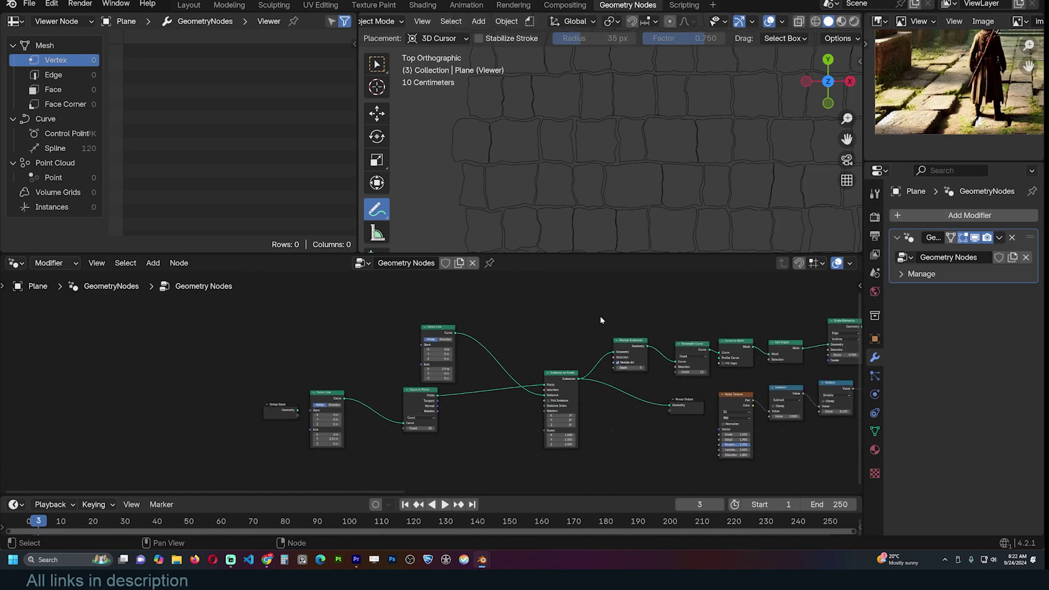
pyautogui.keyDown('ctrl'); pyautogui.keyDown('shift'); pyautogui.click(568, 379); pyautogui.keyUp('shift'); pyautogui.keyUp('ctrl')
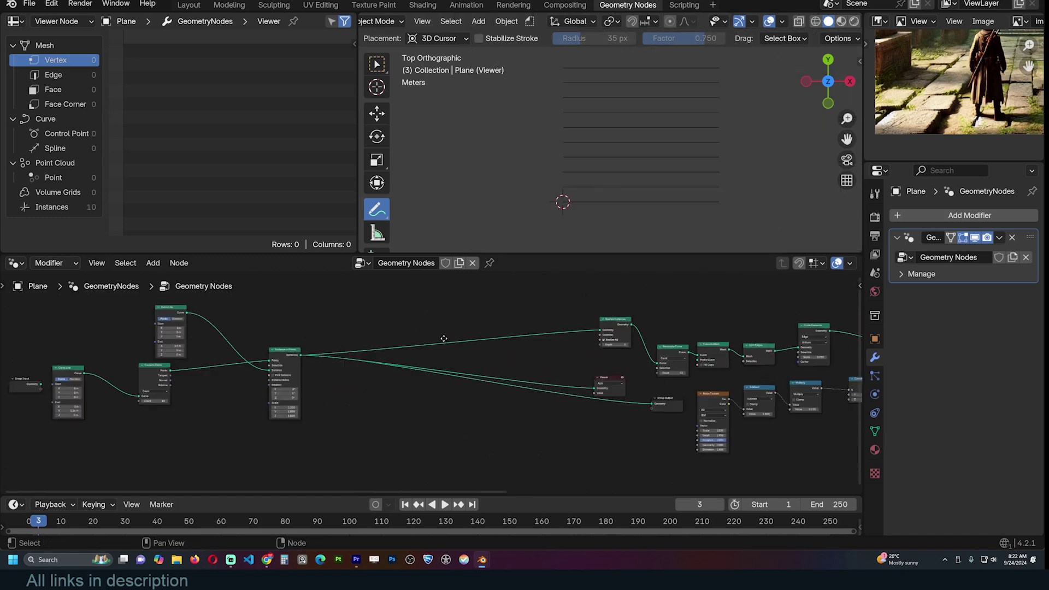
# Step: Insert a Set Position node between Instance on Points and Realize Instances
pyautogui.hotkey('shift', 'a')
pyautogui.write('set')
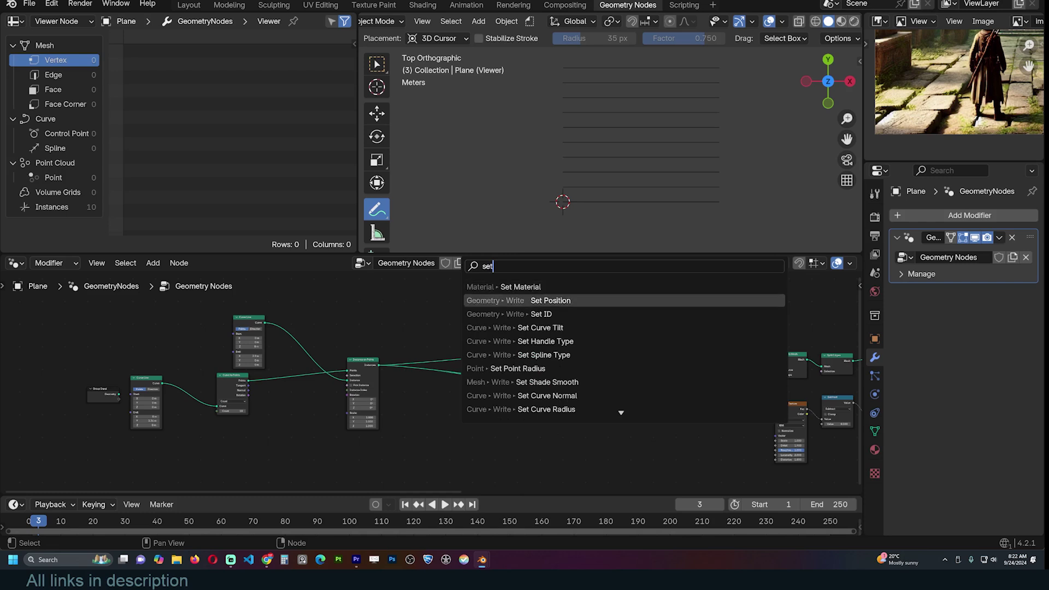
pyautogui.click(528, 301)
pyautogui.click(550, 320)
# Step: Preview the new Set Position node, place the Viewer beside it, and test shifting the rows with its X offset
pyautogui.scroll(4, 565, 353)
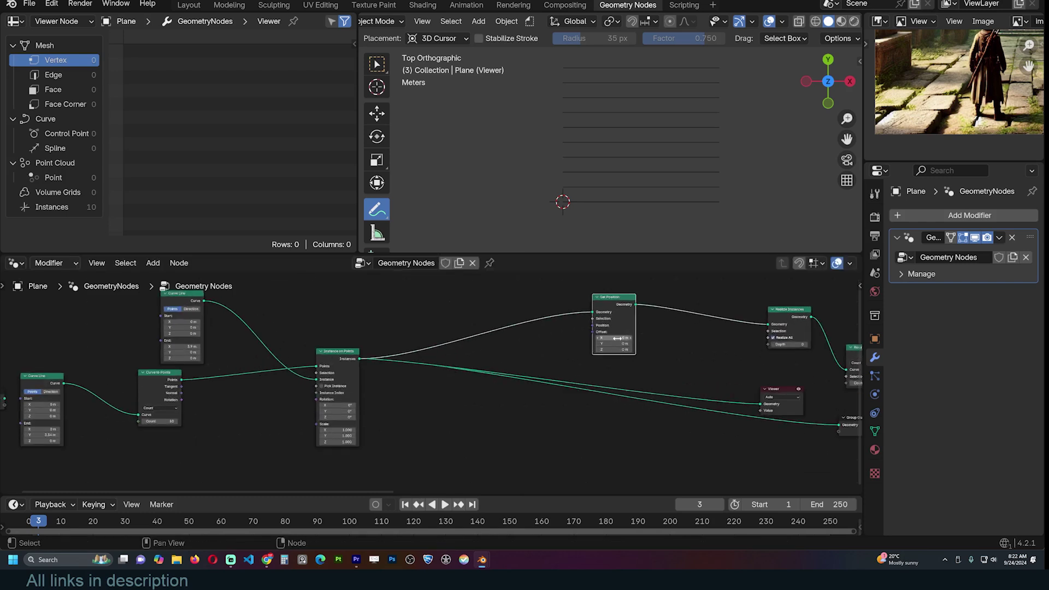
pyautogui.click(620, 339)
pyautogui.write('6')
pyautogui.press('Return')
pyautogui.keyDown('ctrl'); pyautogui.keyDown('shift'); pyautogui.click(618, 321); pyautogui.keyUp('shift'); pyautogui.keyUp('ctrl')
pyautogui.moveTo(661, 275); pyautogui.dragTo(720, 275)
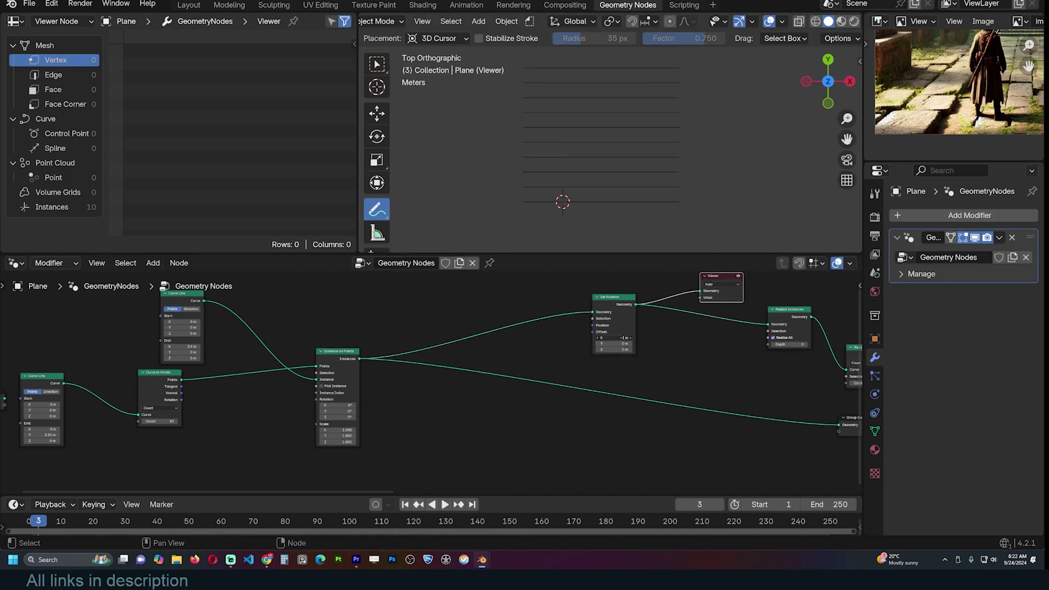
pyautogui.scroll(1, 564, 353)
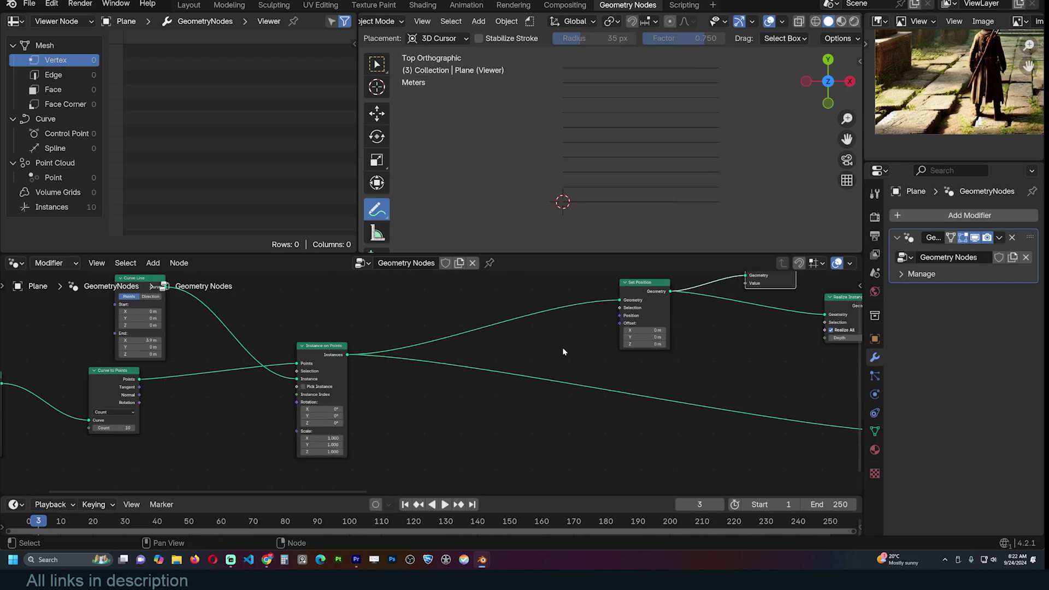
# Step: Connect a Combine XYZ node to the new Set Position's Offset, then try shifting its X value and undo that shift
pyautogui.hotkey('shift', 'a')
pyautogui.click(550, 261)
pyautogui.write('x')
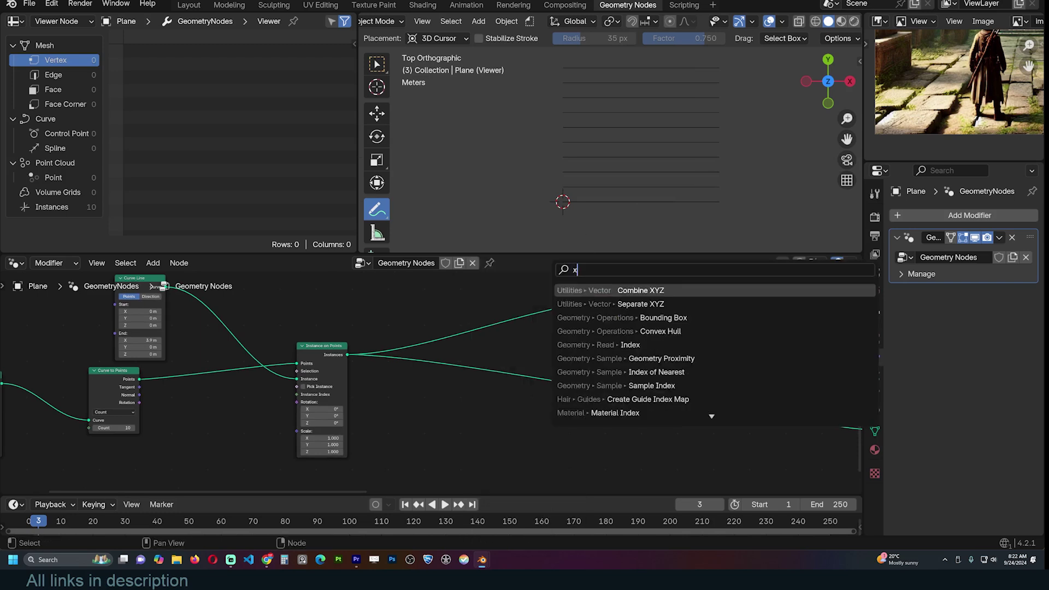
pyautogui.press('Return')
pyautogui.click(598, 341)
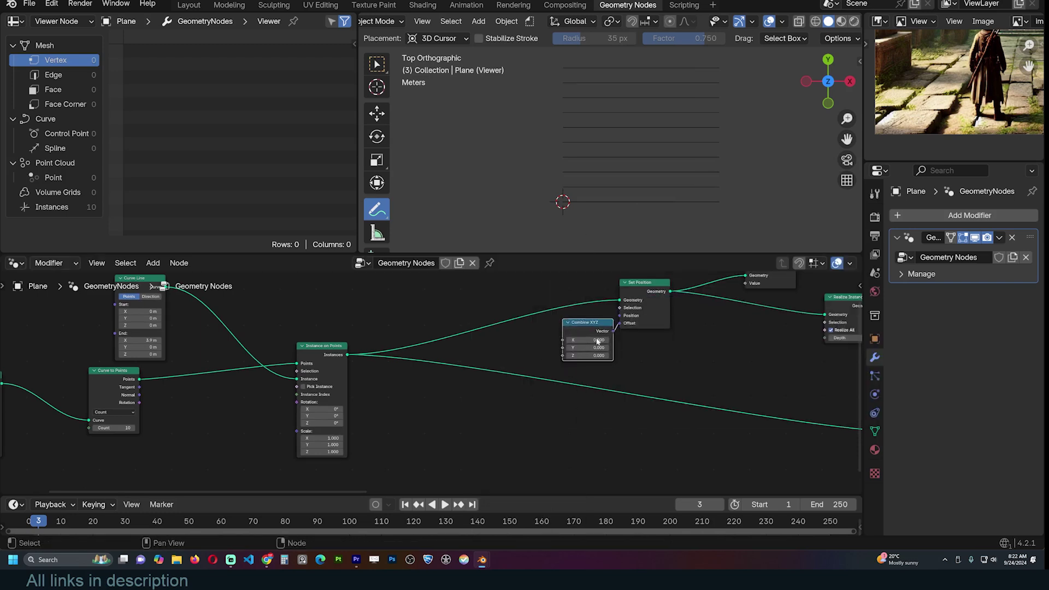
pyautogui.moveTo(598, 341); pyautogui.dragTo(585, 341)
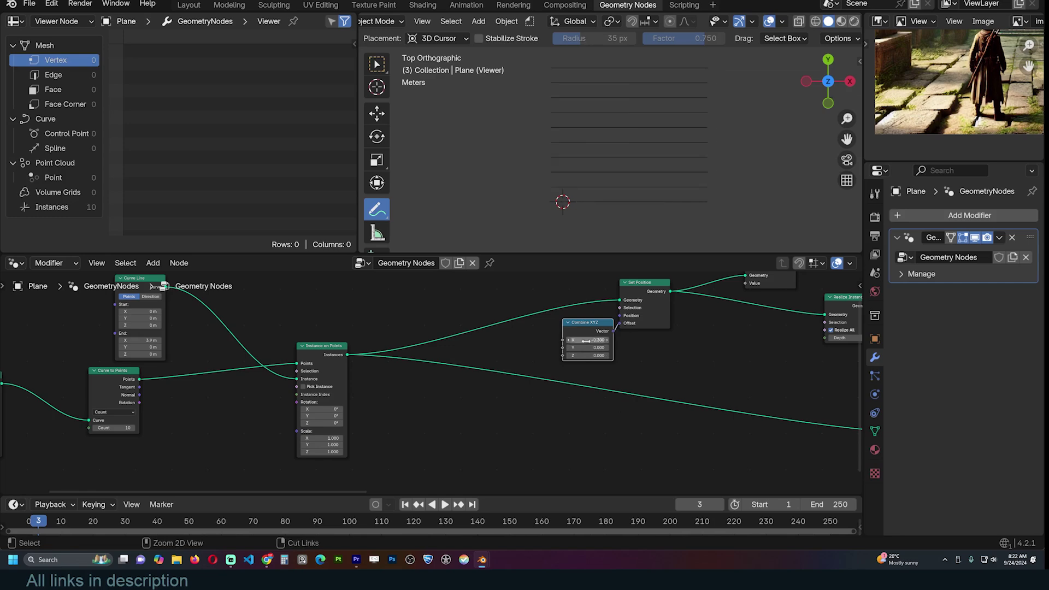
pyautogui.hotkey('ctrl', 'z')
# Step: Add an Index node and connect it to the X input of the new Combine XYZ
pyautogui.moveTo(513, 363); pyautogui.dragTo(538, 381, button='middle')
pyautogui.hotkey('shift', 'a')
pyautogui.click(499, 261)
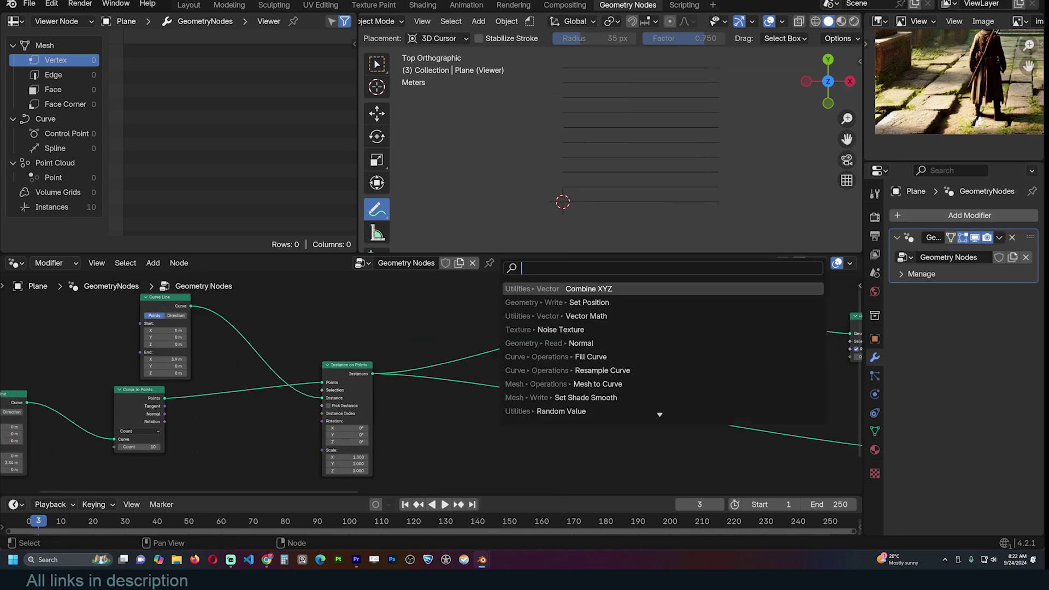
pyautogui.hotkey('shift', 'a')
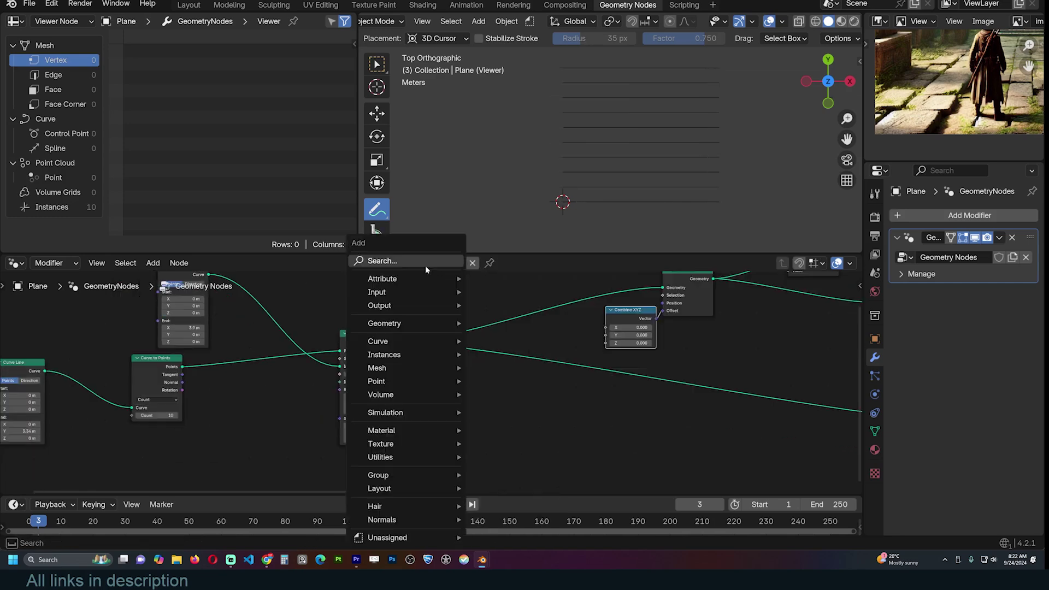
pyautogui.click(425, 266)
pyautogui.write('index')
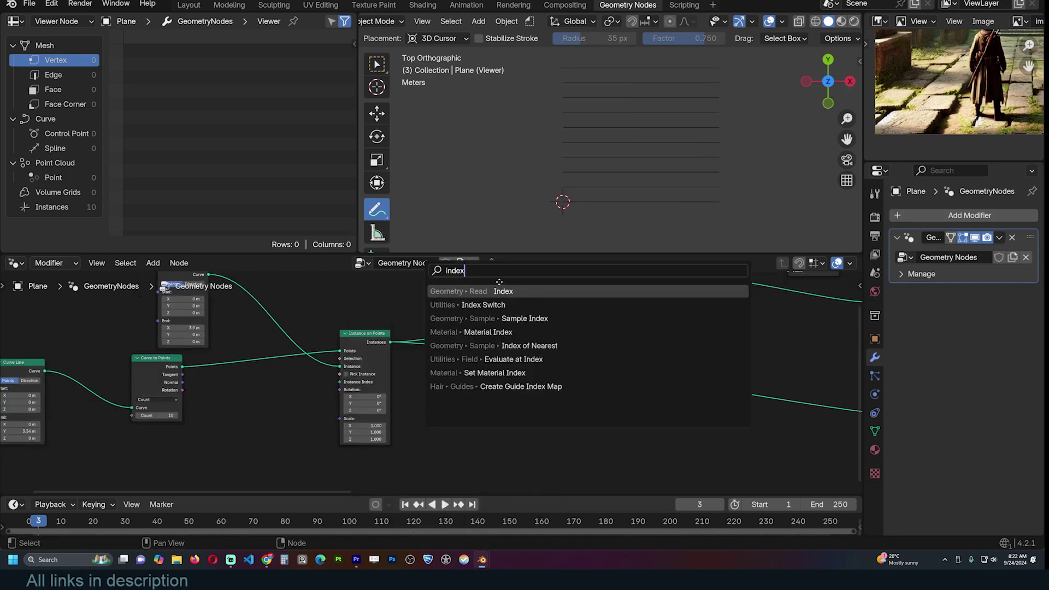
pyautogui.press('Return')
pyautogui.click(458, 382)
pyautogui.moveTo(469, 380); pyautogui.dragTo(605, 327)
# Step: Annotate the diagonal shift of the row lines with a long arrow in the viewport
pyautogui.scroll(-3, 601, 178)
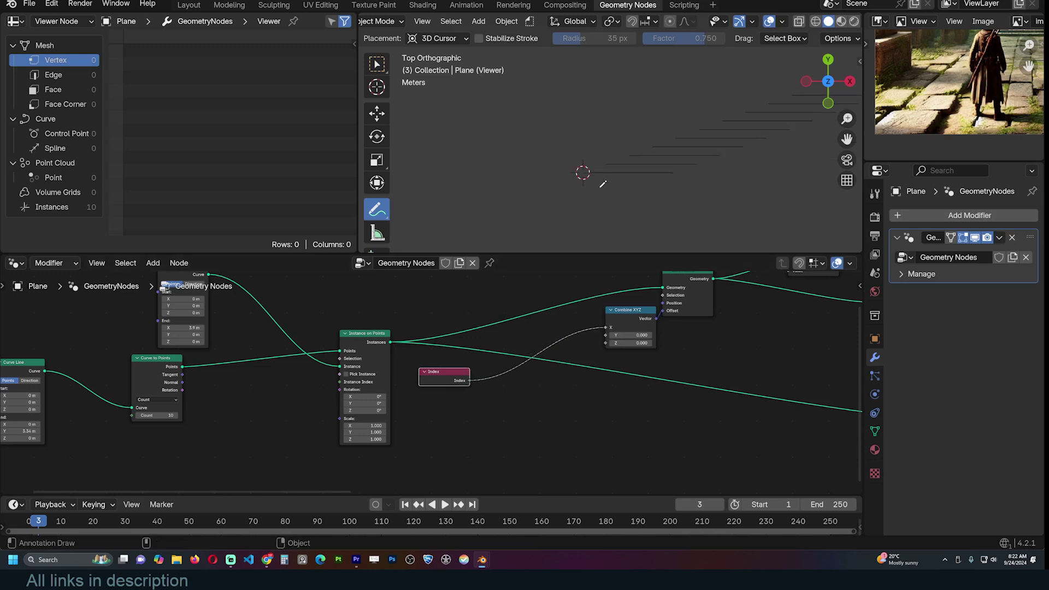
pyautogui.moveTo(510, 192)
pyautogui.mouseDown()
pyautogui.moveTo(749, 106)
pyautogui.moveTo(754, 123)
pyautogui.mouseUp()
pyautogui.scroll(2, 540, 410)
# Step: Insert a Math node between Index and Combine XYZ and set its operation to Truncated Modulo
pyautogui.hotkey('shift', 'a')
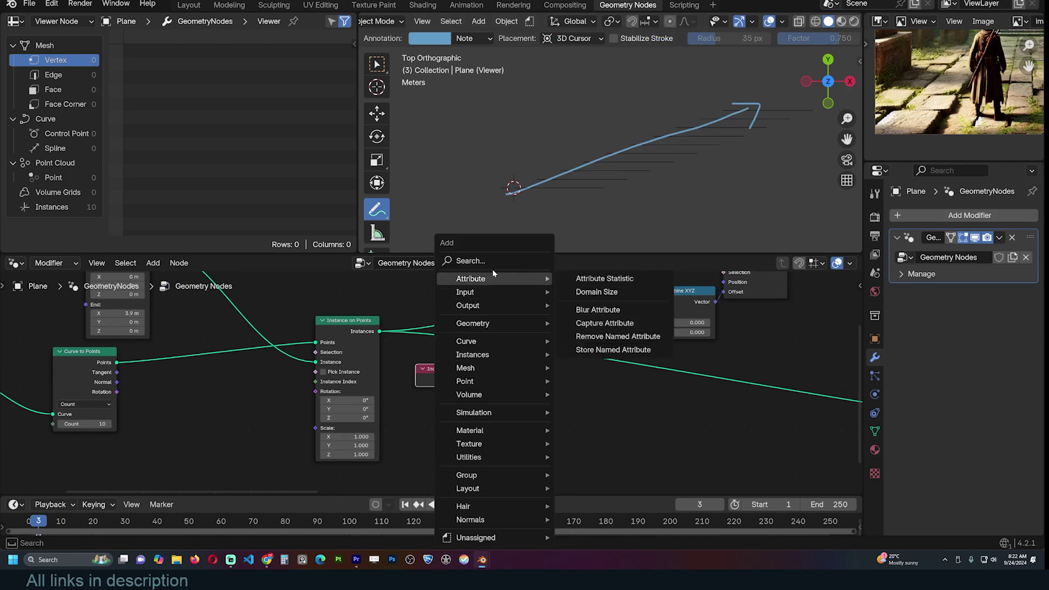
pyautogui.click(493, 260)
pyautogui.write('math')
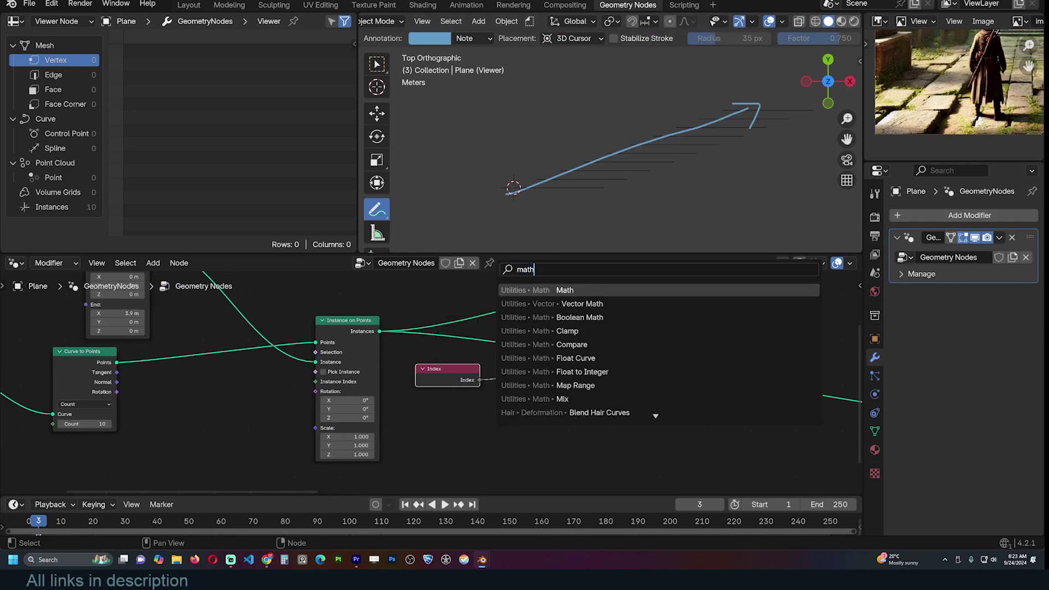
pyautogui.press('Return')
pyautogui.click(542, 386)
pyautogui.click(543, 390)
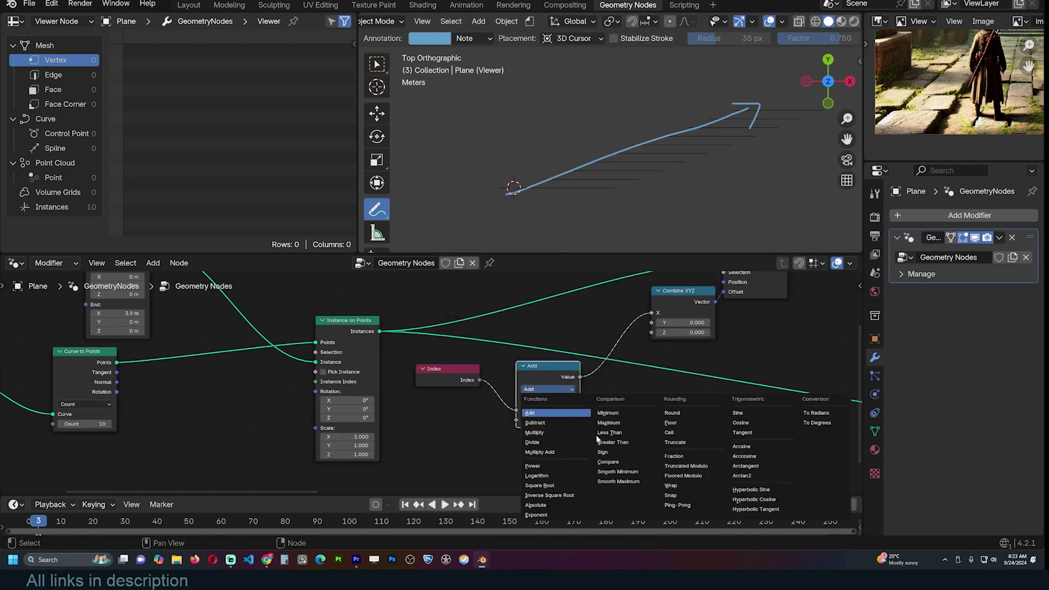
pyautogui.click(685, 466)
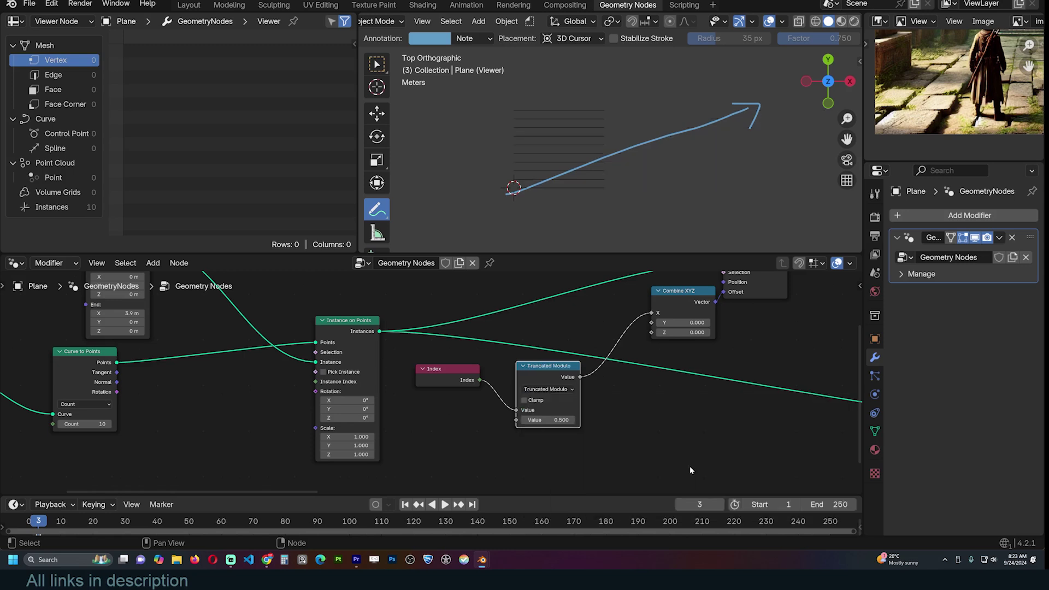
# Step: Set the Truncated Modulo node's second value to 2
pyautogui.scroll(1, 567, 336)
pyautogui.scroll(1, 567, 335)
pyautogui.doubleClick(554, 423)
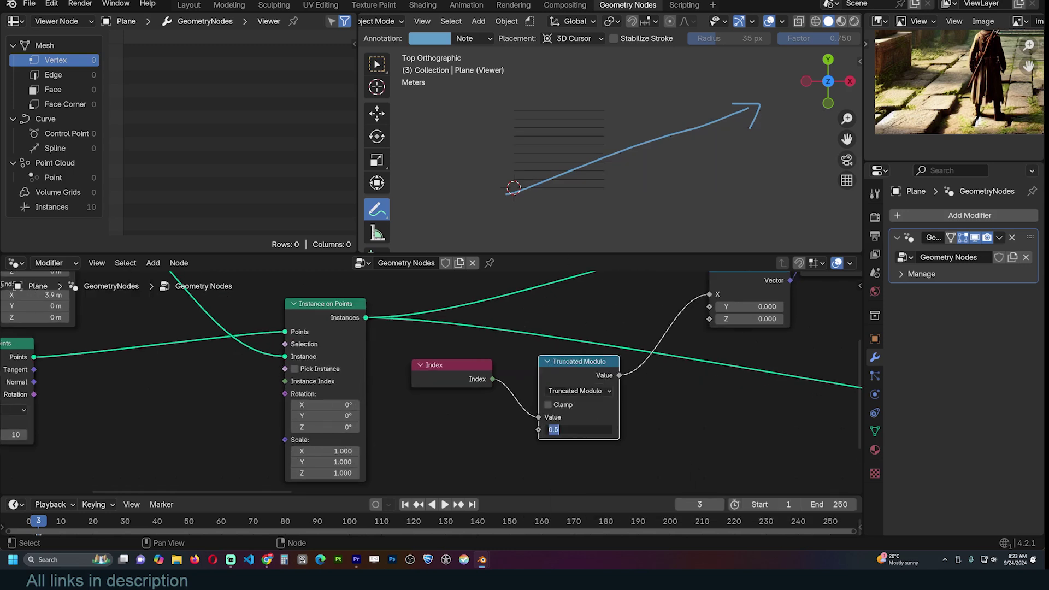
pyautogui.write('2')
pyautogui.press('Return')
# Step: Annotate the alternating row shifts with arrows and strokes, then remove all annotations from the viewport
pyautogui.scroll(2, 561, 134)
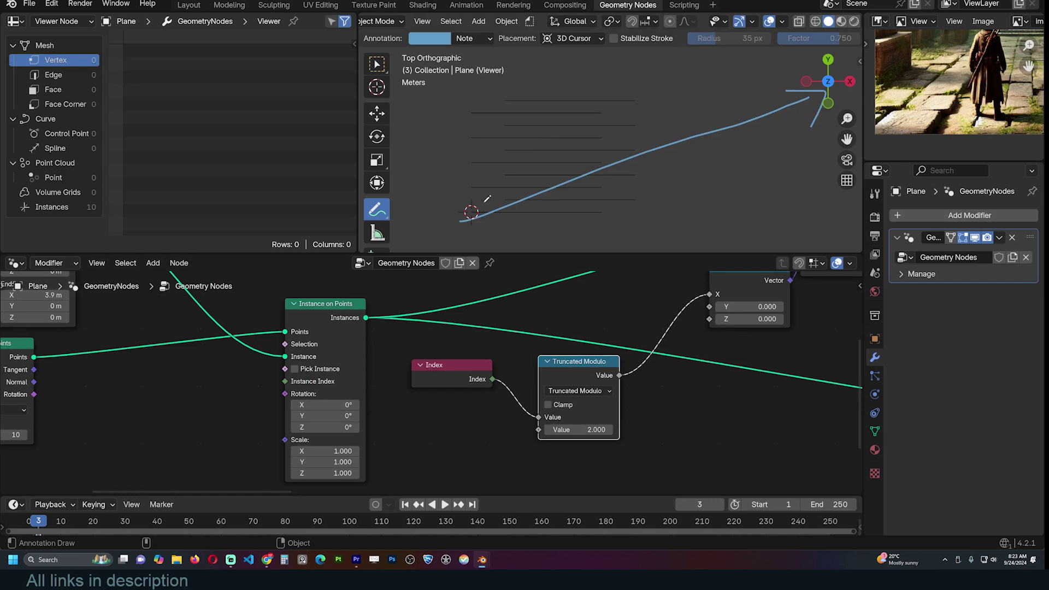
pyautogui.moveTo(485, 203)
pyautogui.mouseDown()
pyautogui.moveTo(562, 202)
pyautogui.moveTo(545, 208)
pyautogui.mouseUp()
pyautogui.moveTo(589, 173)
pyautogui.mouseDown()
pyautogui.moveTo(455, 172)
pyautogui.moveTo(494, 183)
pyautogui.mouseUp()
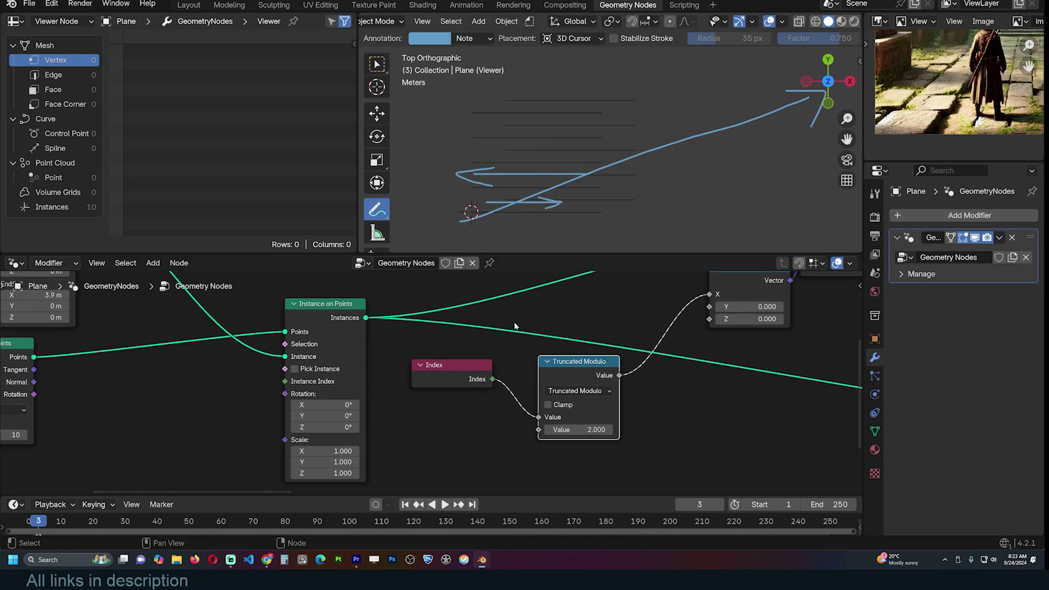
pyautogui.moveTo(542, 213); pyautogui.dragTo(539, 216)
pyautogui.moveTo(472, 217)
pyautogui.mouseDown()
pyautogui.moveTo(568, 204)
pyautogui.moveTo(611, 172)
pyautogui.mouseUp()
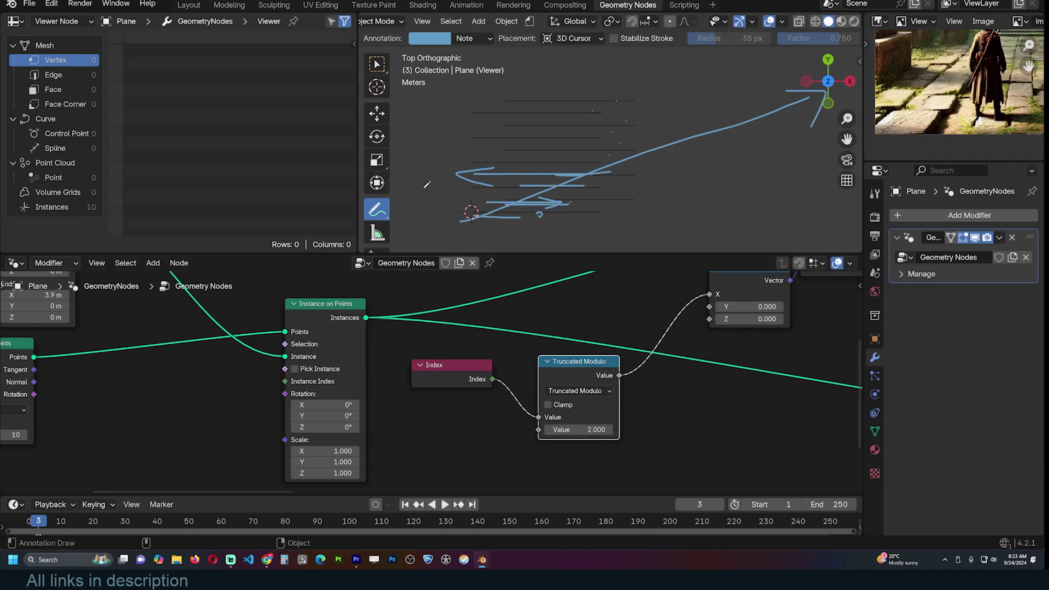
pyautogui.click(491, 39)
pyautogui.click(560, 96)
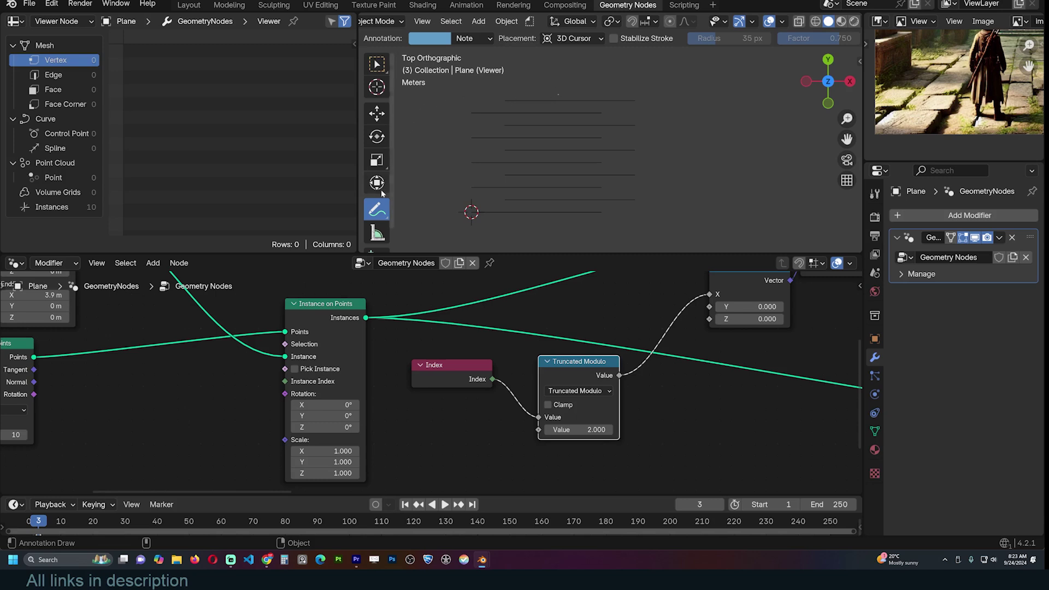
# Step: Annotate the lower rows and the diagonal row shift in the viewport, temporarily muting the Truncated Modulo node for comparison
pyautogui.moveTo(583, 209); pyautogui.dragTo(601, 188)
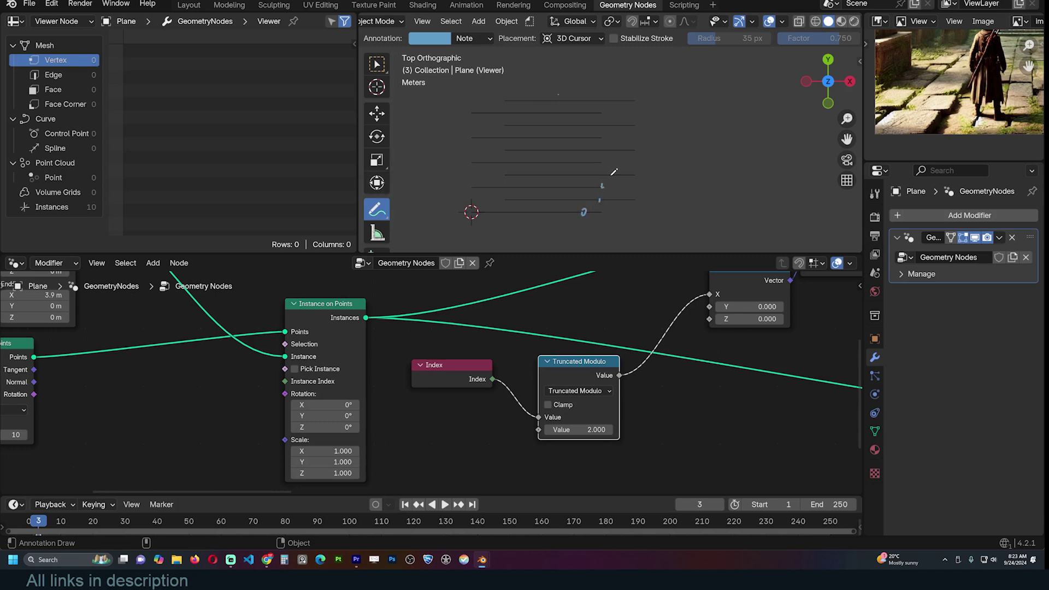
pyautogui.moveTo(632, 351); pyautogui.dragTo(613, 380, button='middle')
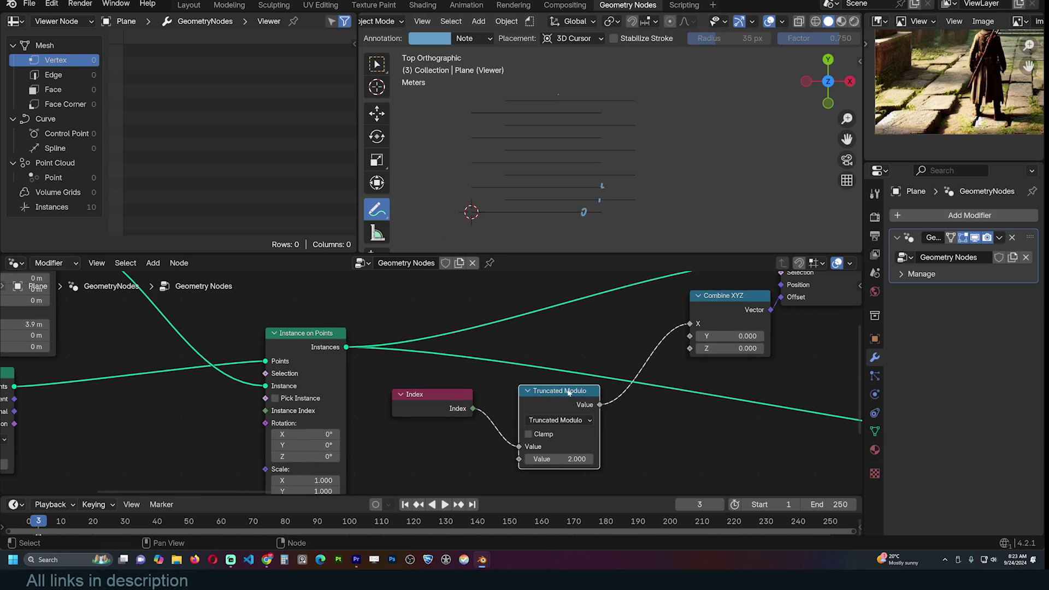
pyautogui.press('m')
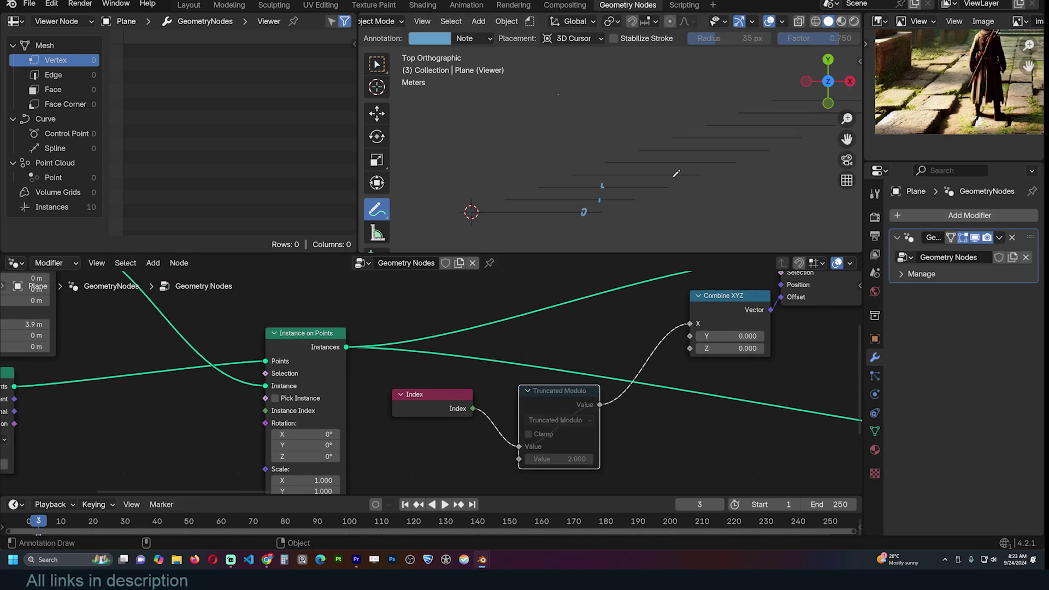
pyautogui.moveTo(672, 178); pyautogui.dragTo(809, 126)
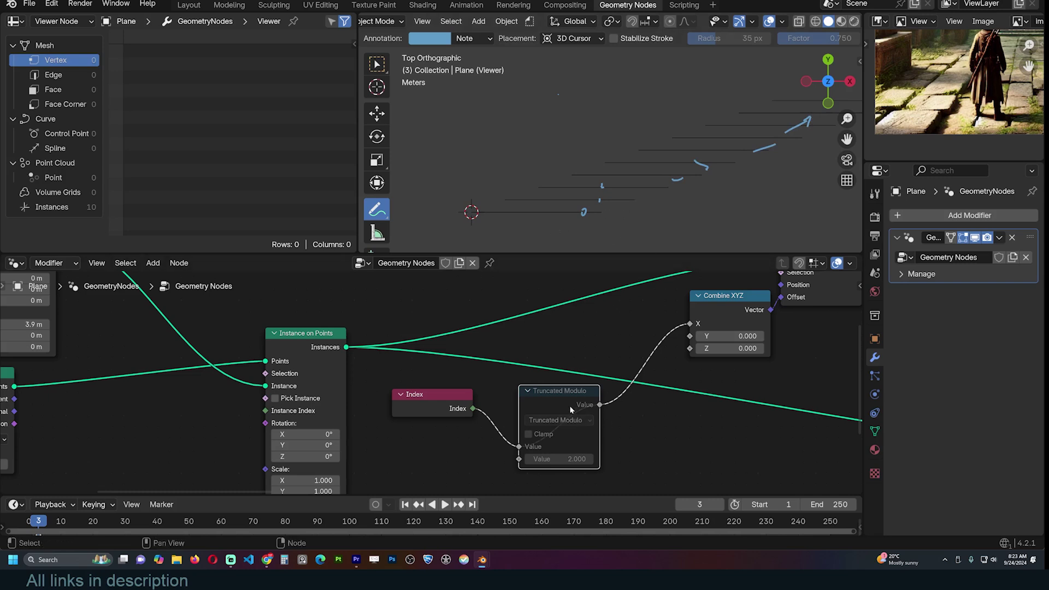
pyautogui.press('m')
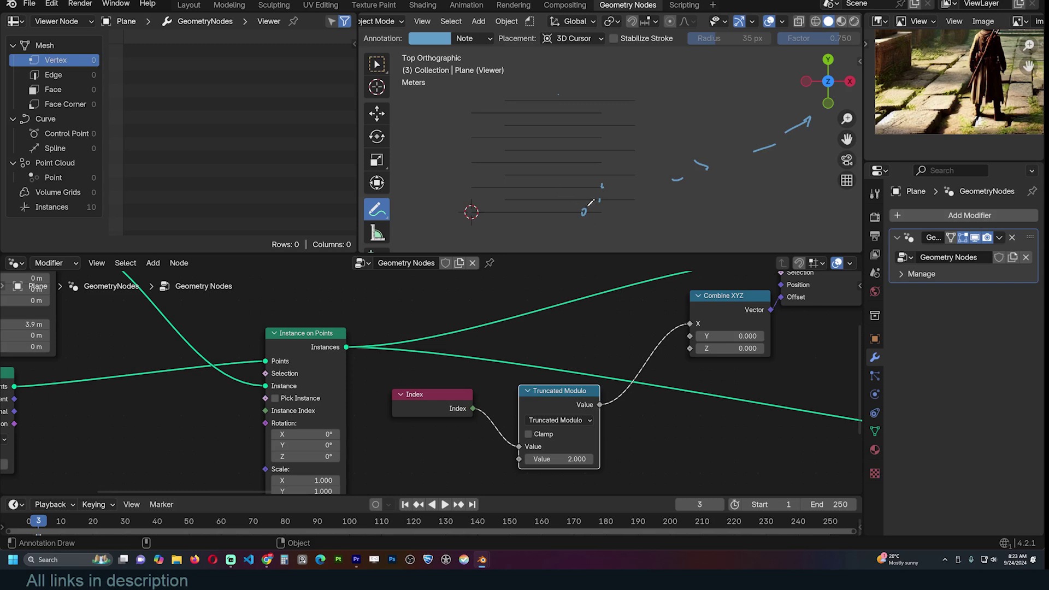
pyautogui.moveTo(588, 206); pyautogui.dragTo(583, 208)
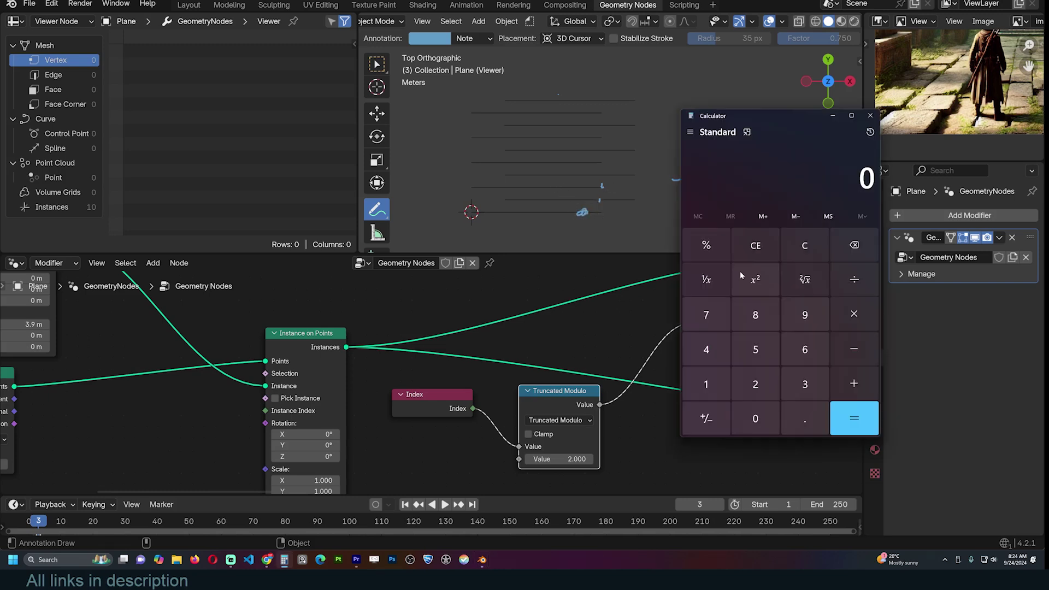
# Step: Divide 1 by 2 and 2 by 2 in Calculator to illustrate the modulo remainders
pyautogui.write('1')
pyautogui.write('/2')
pyautogui.press('Return')
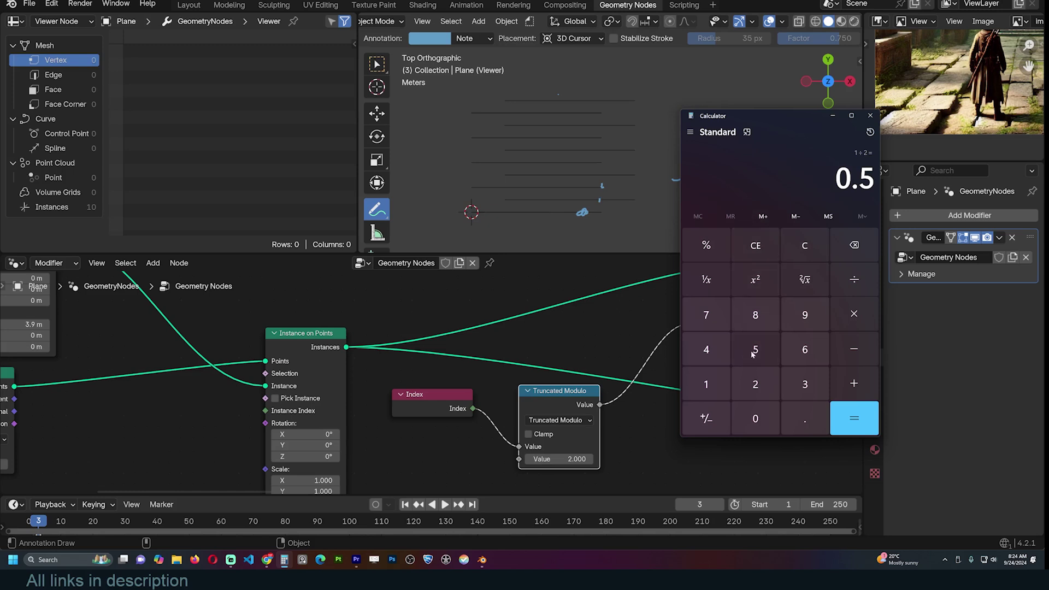
pyautogui.click(771, 373)
pyautogui.click(853, 281)
pyautogui.click(755, 384)
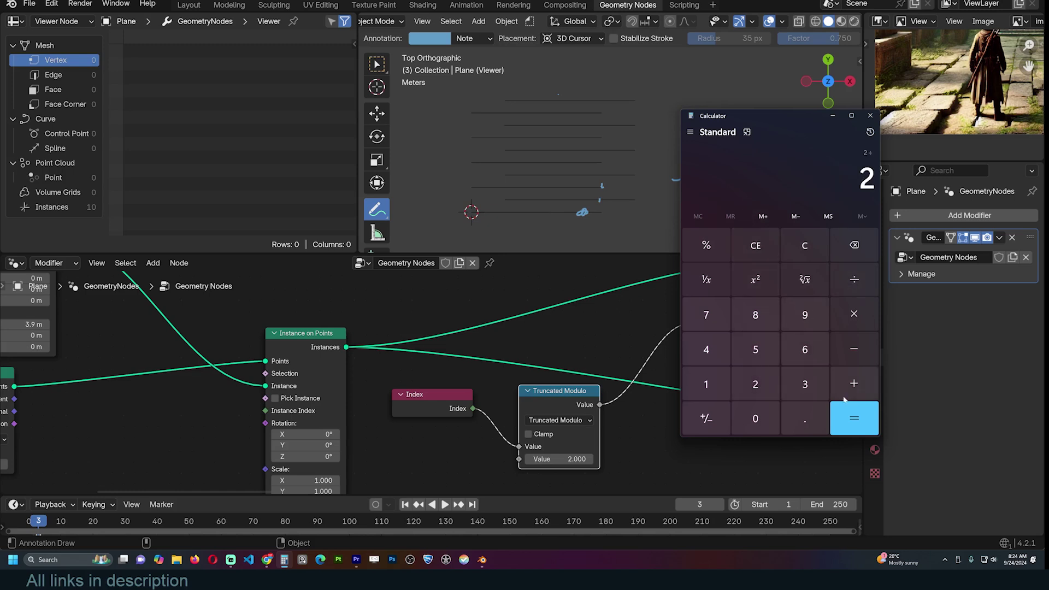
pyautogui.click(854, 418)
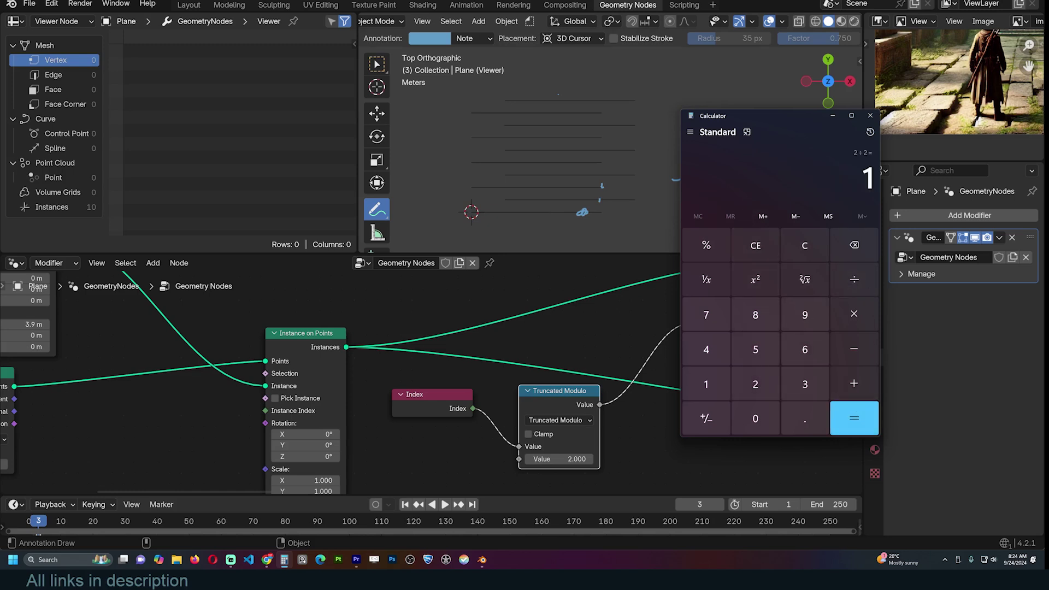
# Step: Annotate the alternating remainders on the third and higher rows in the viewport, dividing 3 by 2 in Calculator for the fourth row
pyautogui.moveTo(572, 187); pyautogui.dragTo(568, 186)
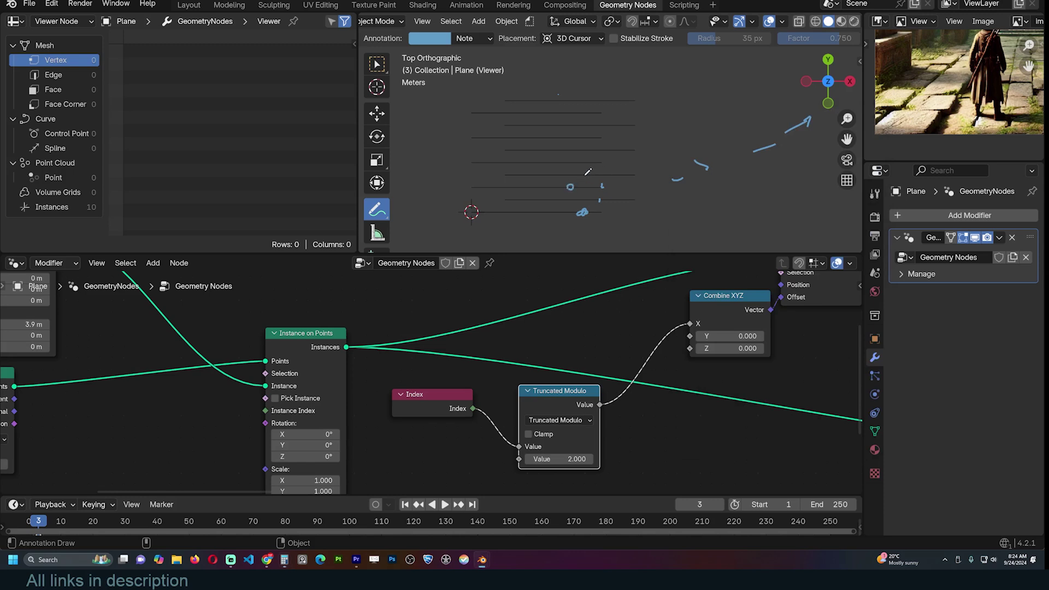
pyautogui.hotkey('alt', 'Tab')
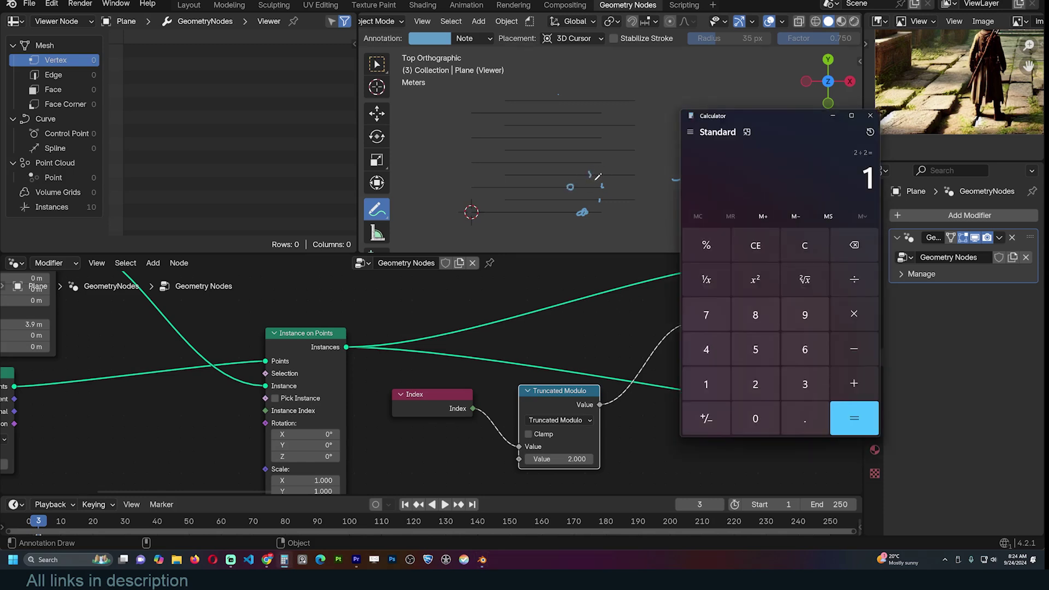
pyautogui.write('3+')
pyautogui.write('2')
pyautogui.press('Return')
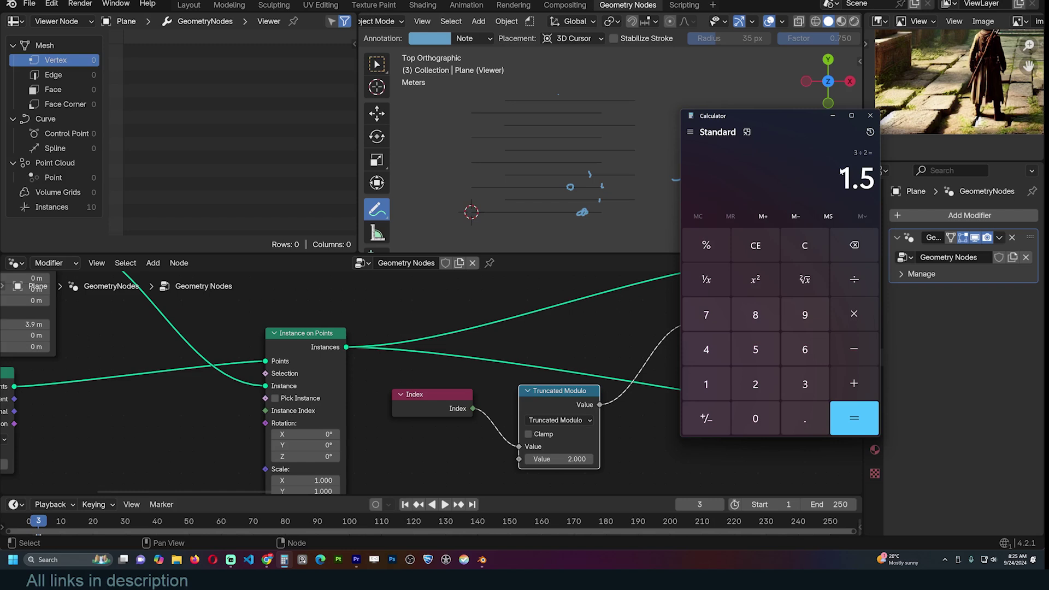
pyautogui.click(589, 173)
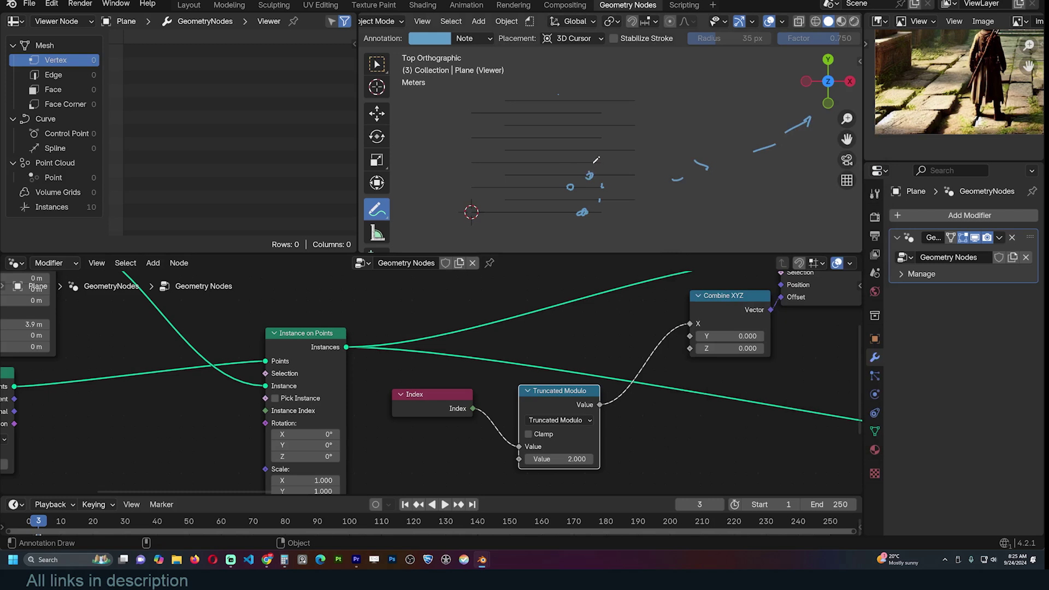
pyautogui.moveTo(594, 169)
pyautogui.mouseDown()
pyautogui.moveTo(608, 163)
pyautogui.moveTo(616, 129)
pyautogui.moveTo(591, 104)
pyautogui.mouseUp()
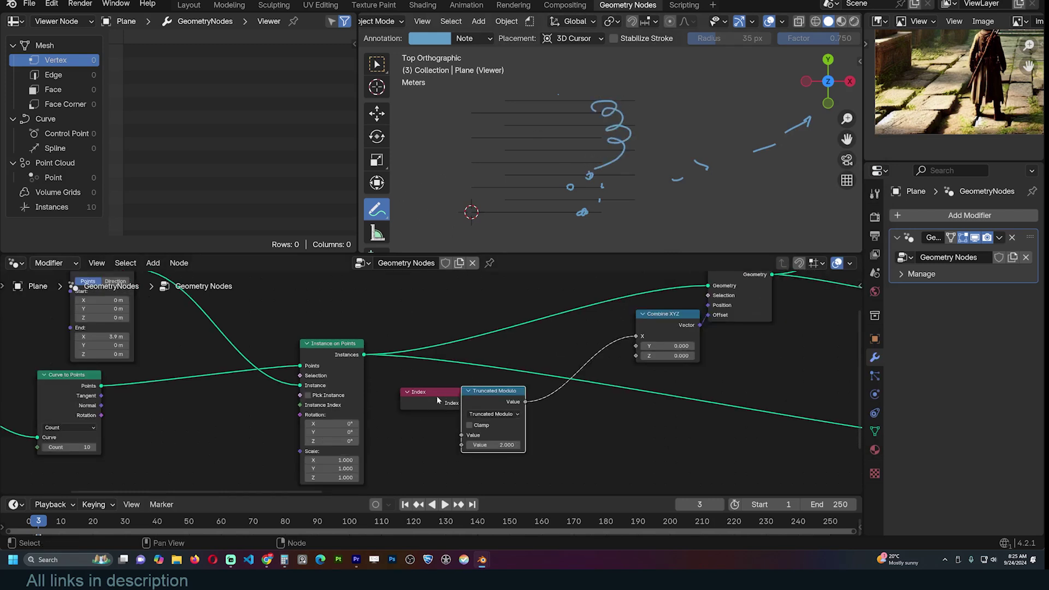
# Step: Insert a duplicate of the Truncated Modulo node before Combine XYZ and set it to Multiply with a value of 0.290
pyautogui.moveTo(439, 400); pyautogui.dragTo(405, 397)
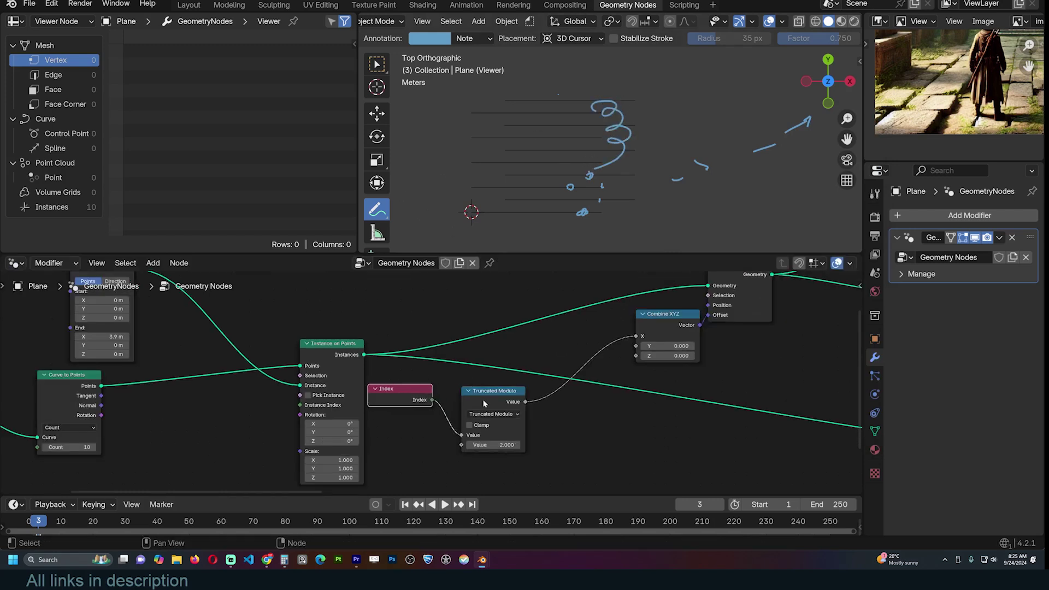
pyautogui.moveTo(485, 403); pyautogui.dragTo(468, 404)
pyautogui.hotkey('shift', 'd')
pyautogui.click(572, 411)
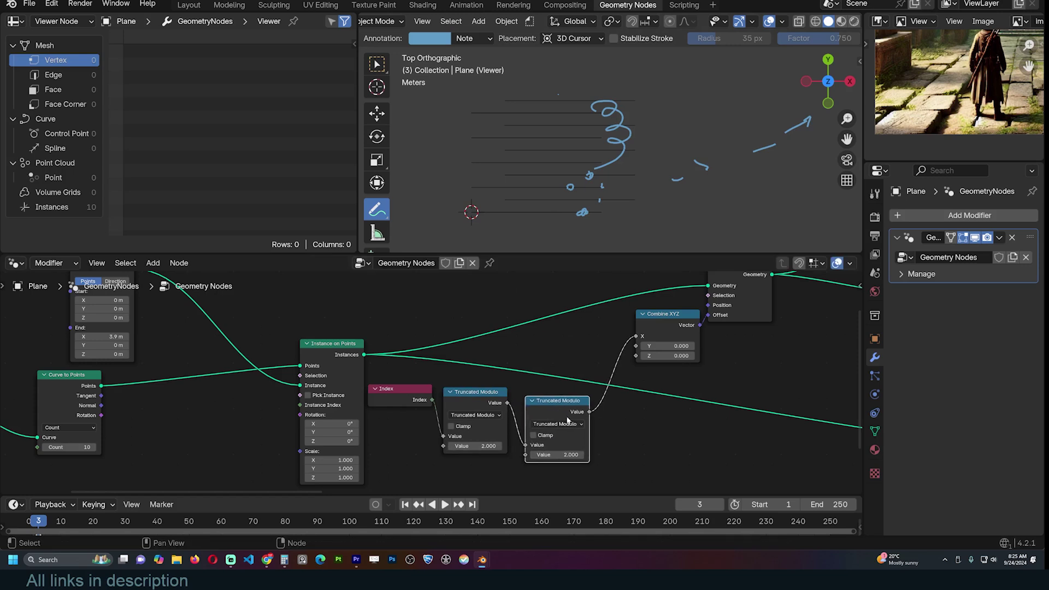
pyautogui.click(557, 424)
pyautogui.click(562, 332)
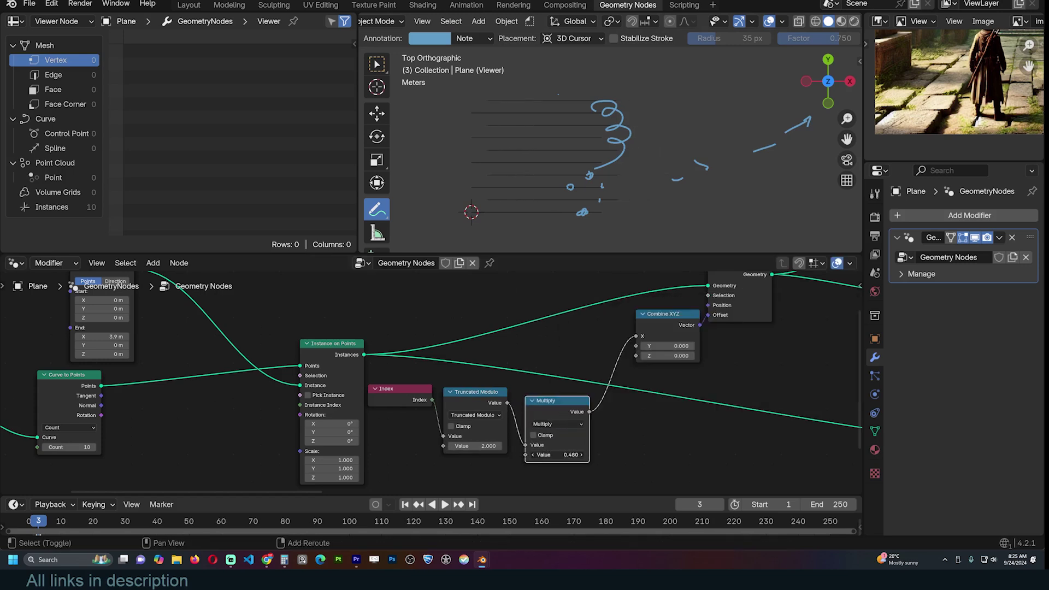
pyautogui.moveTo(557, 455); pyautogui.dragTo(553, 454)
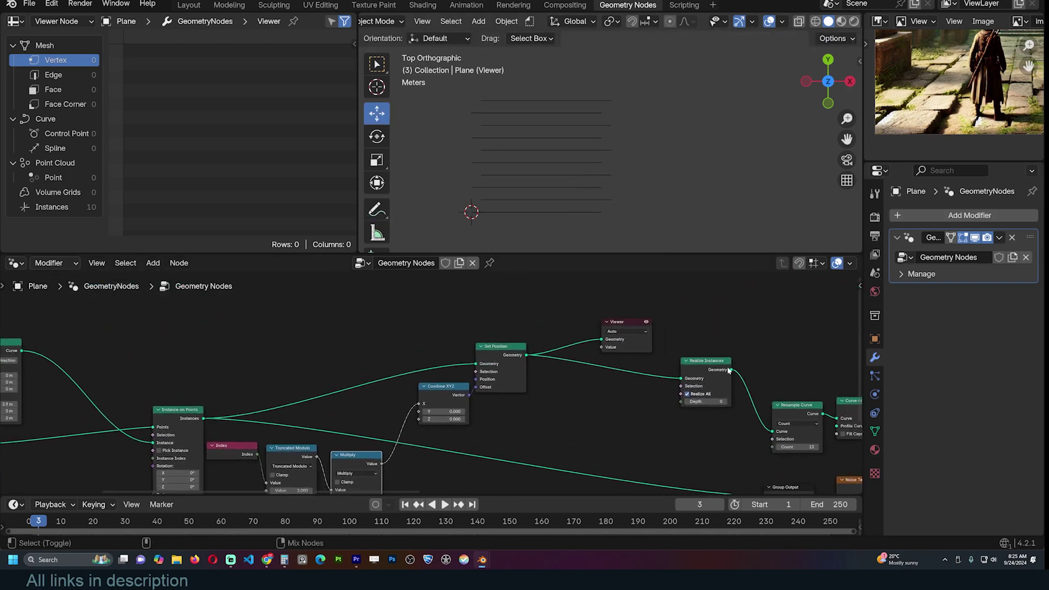
# Step: Preview the outputs of Realize Instances, Resample Curve, Split Edges and Scale Elements in turn with the Viewer node
pyautogui.keyDown('ctrl'); pyautogui.keyDown('shift'); pyautogui.click(724, 375); pyautogui.keyUp('shift'); pyautogui.keyUp('ctrl')
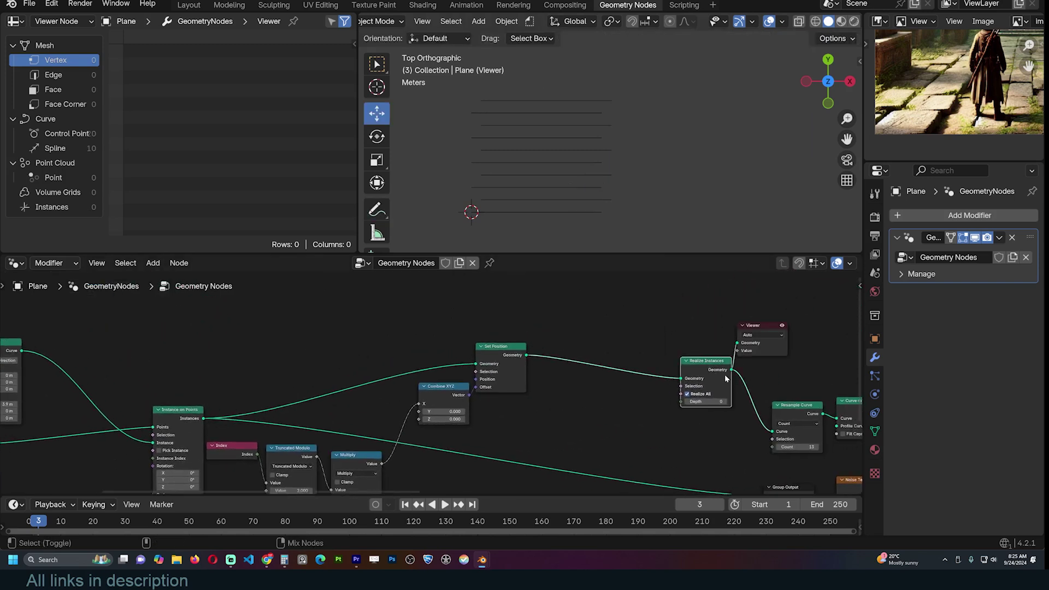
pyautogui.keyDown('ctrl'); pyautogui.keyDown('shift'); pyautogui.click(791, 410); pyautogui.keyUp('shift'); pyautogui.keyUp('ctrl')
pyautogui.moveTo(791, 409); pyautogui.dragTo(614, 394, button='middle')
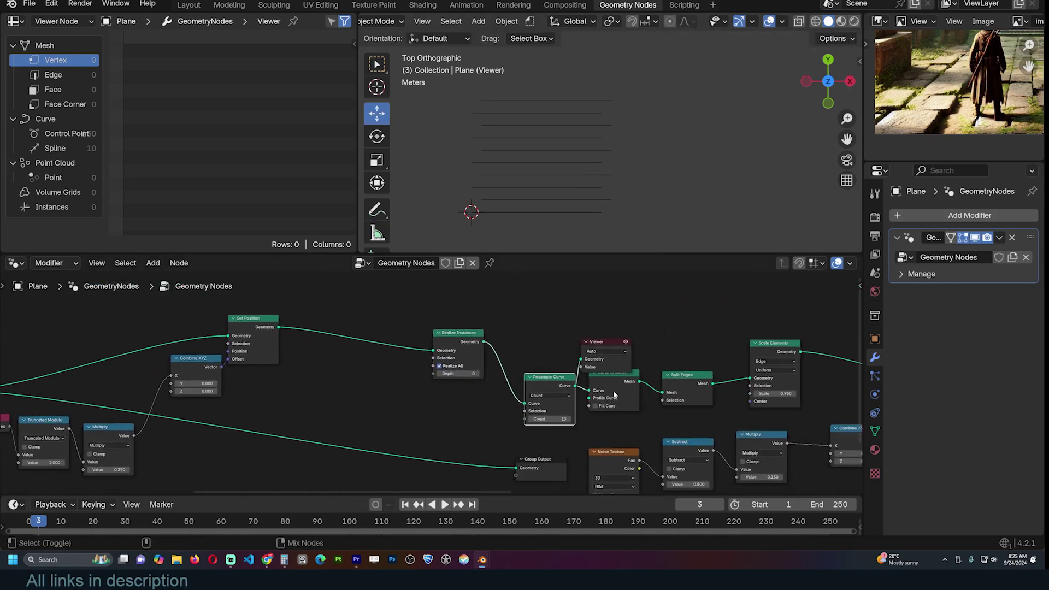
pyautogui.keyDown('ctrl'); pyautogui.keyDown('shift'); pyautogui.click(673, 379); pyautogui.keyUp('shift'); pyautogui.keyUp('ctrl')
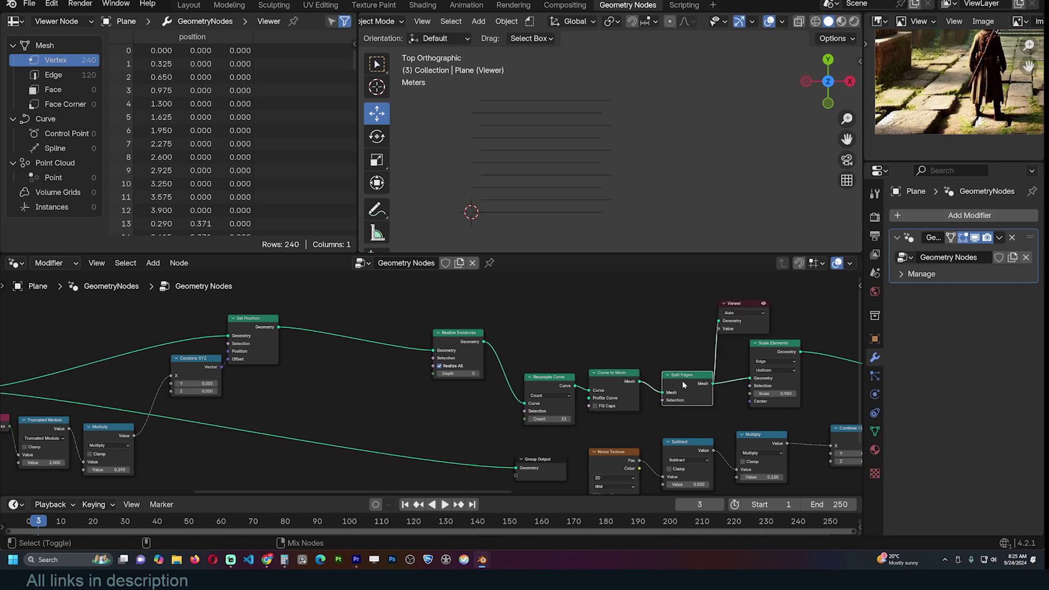
pyautogui.keyDown('ctrl'); pyautogui.keyDown('shift'); pyautogui.click(779, 353); pyautogui.keyUp('shift'); pyautogui.keyUp('ctrl')
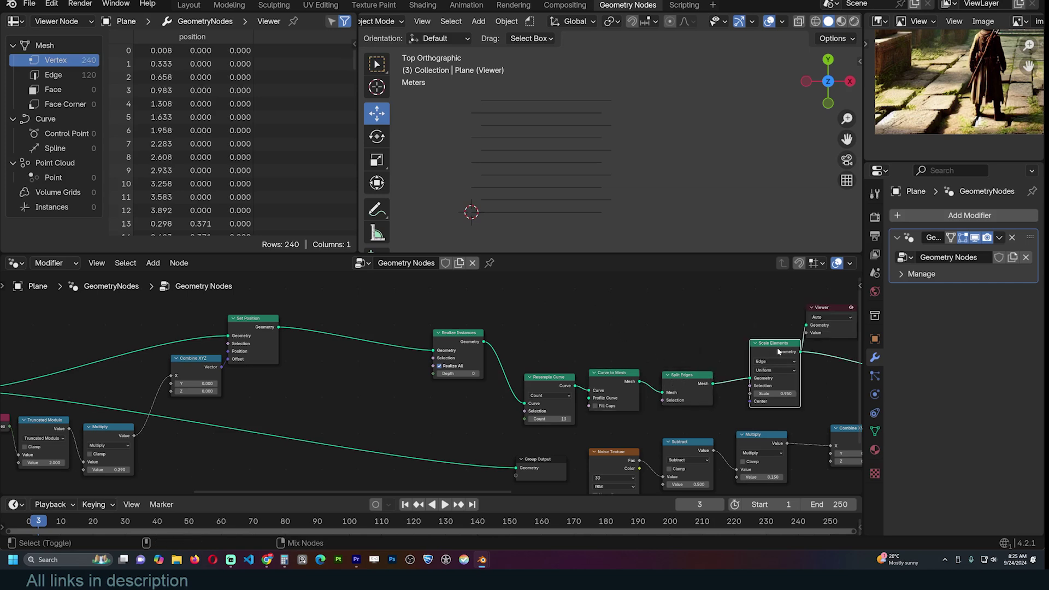
pyautogui.scroll(4, 473, 158)
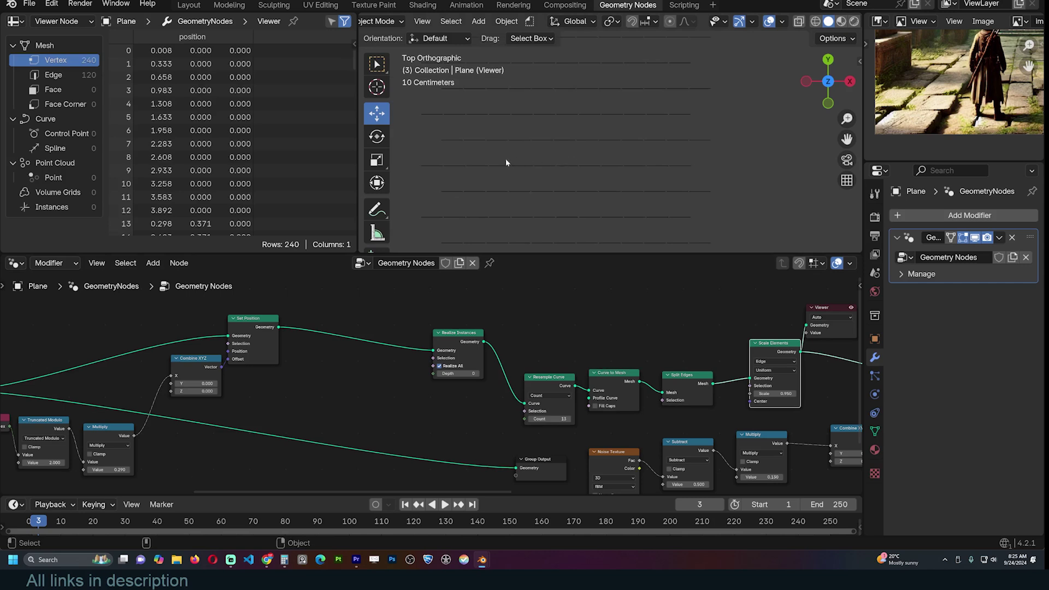
# Step: Preview the output of the Set Position node after Scale Elements and inspect the row segments up close
pyautogui.moveTo(853, 382); pyautogui.dragTo(546, 355, button='middle')
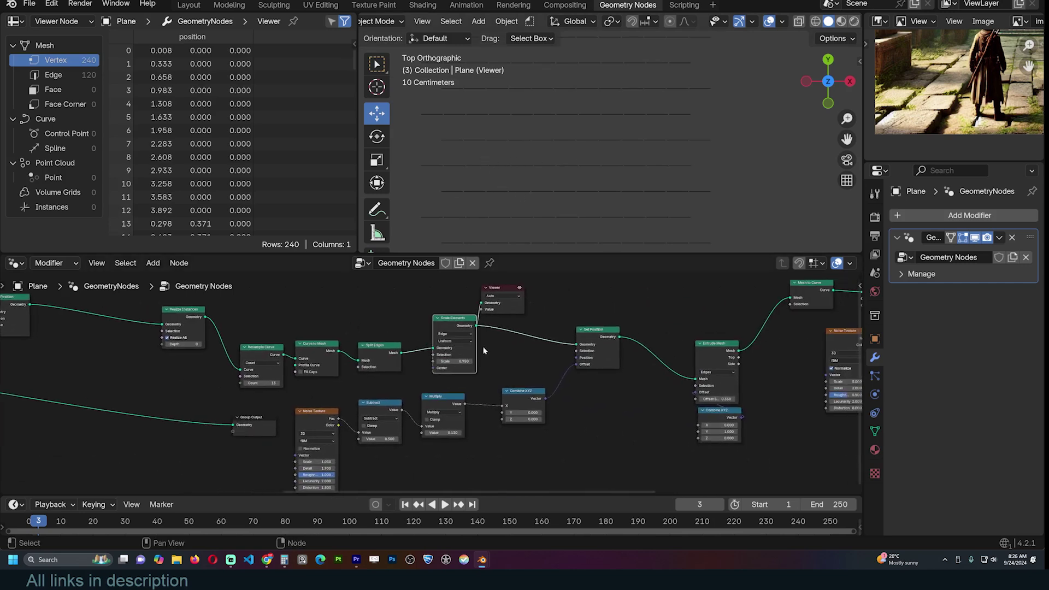
pyautogui.keyDown('ctrl'); pyautogui.keyDown('shift'); pyautogui.click(588, 339); pyautogui.keyUp('shift'); pyautogui.keyUp('ctrl')
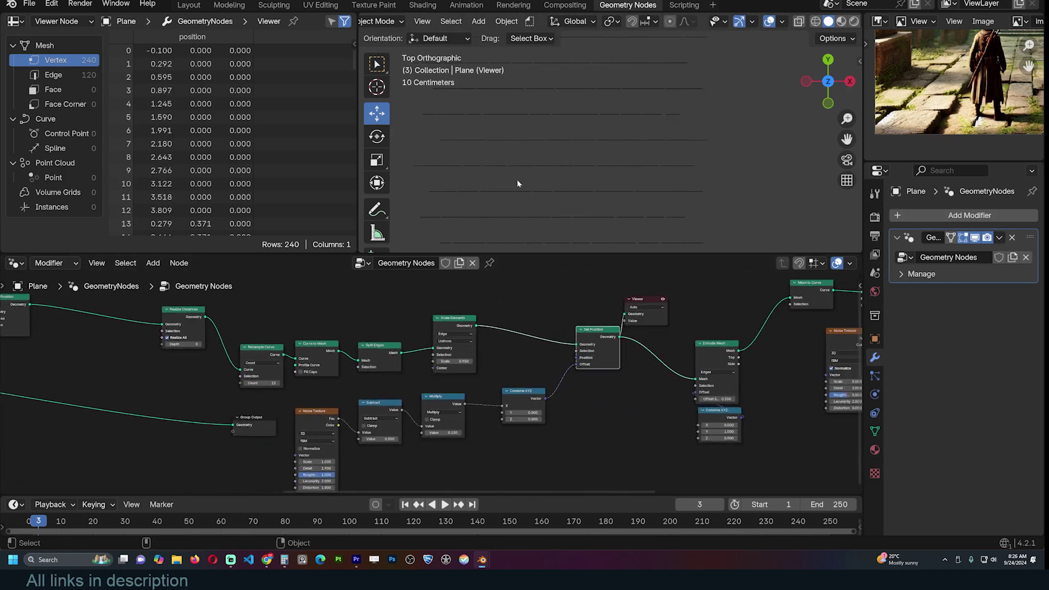
pyautogui.keyDown('shift'); pyautogui.moveTo(530, 181); pyautogui.dragTo(601, 172, button='middle'); pyautogui.keyUp('shift')
pyautogui.scroll(2, 595, 175)
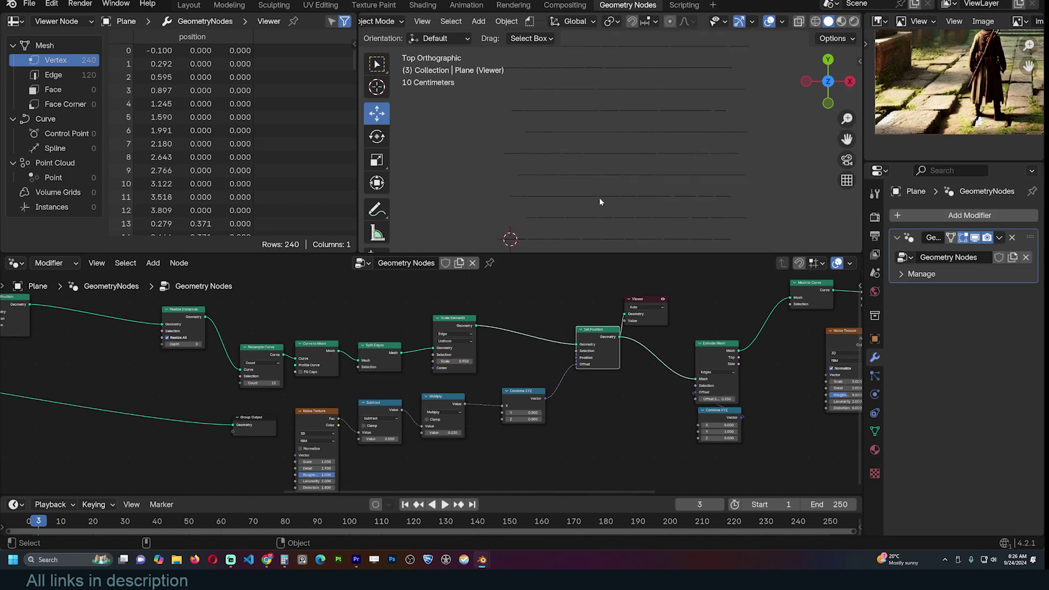
pyautogui.scroll(-1, 621, 186)
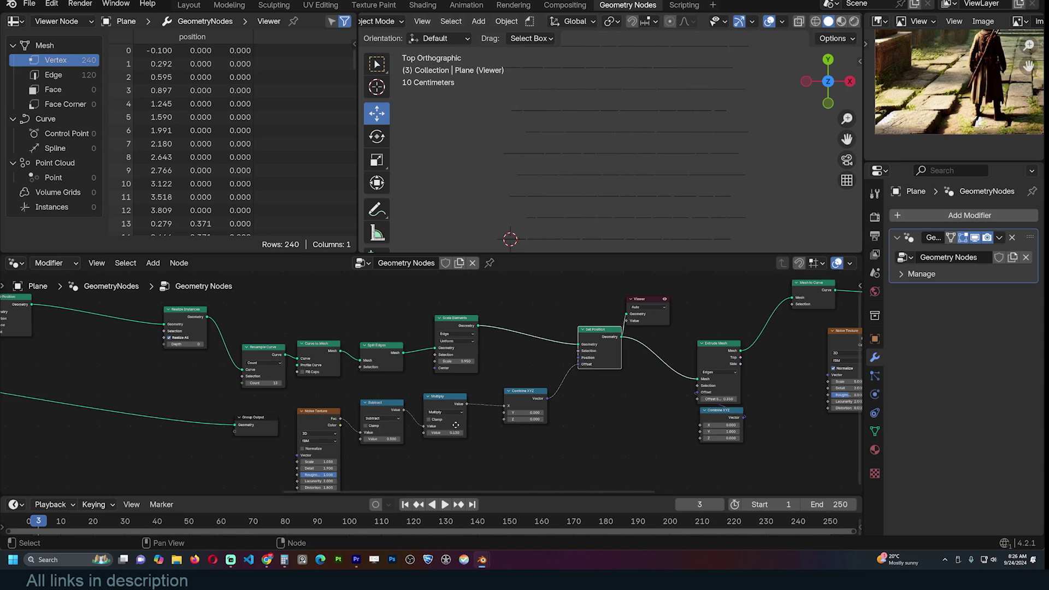
# Step: Try 1 as the Multiply value of the noise offset feeding the segments' Combine XYZ, and settle on 0.1
pyautogui.moveTo(412, 419); pyautogui.dragTo(462, 411, button='middle')
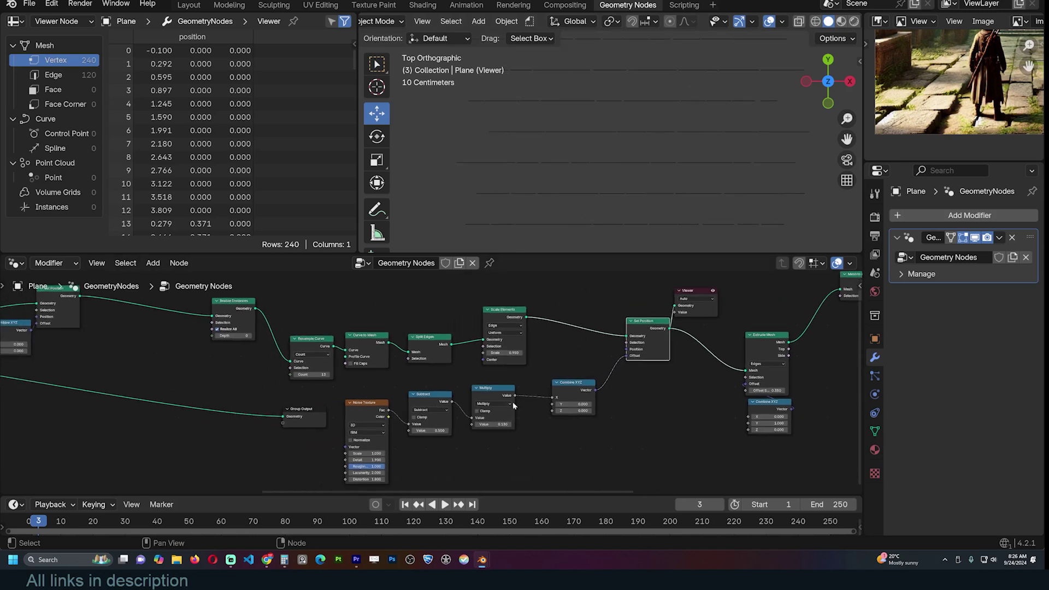
pyautogui.click(495, 425)
pyautogui.write('1')
pyautogui.press('Return')
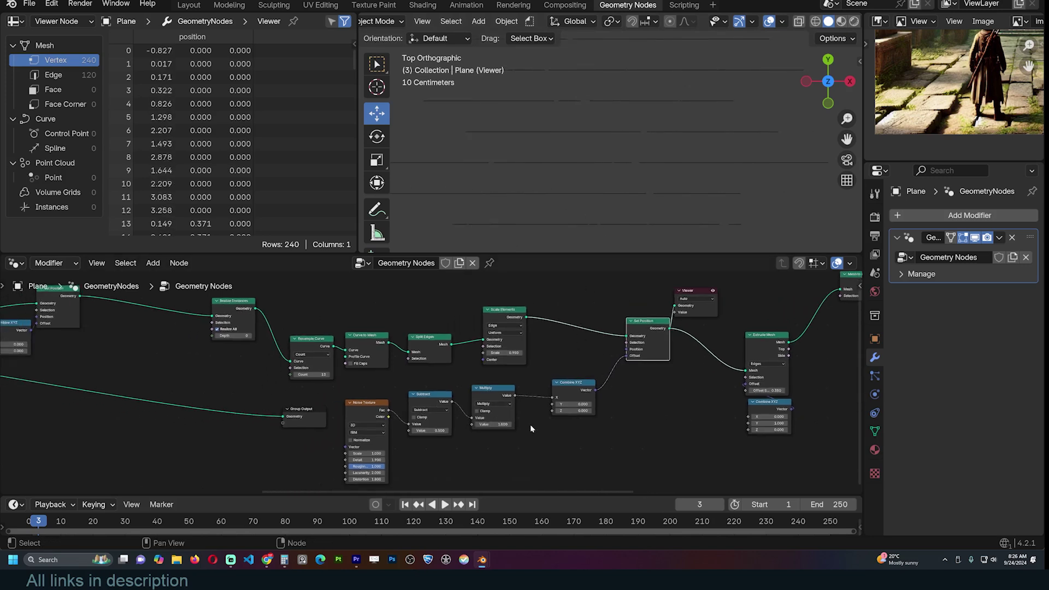
pyautogui.scroll(-4, 631, 168)
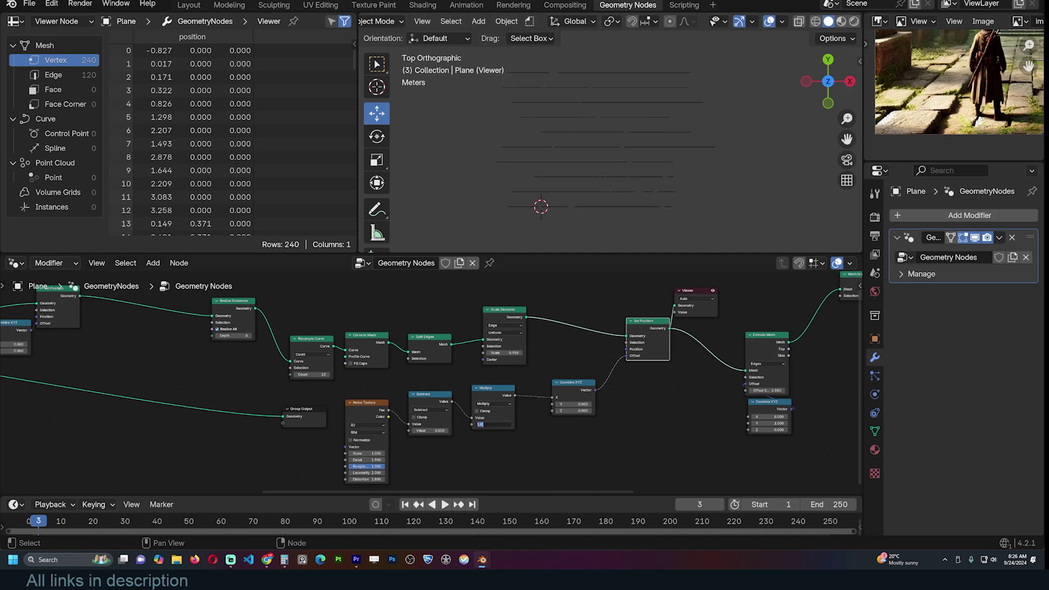
pyautogui.press('Return')
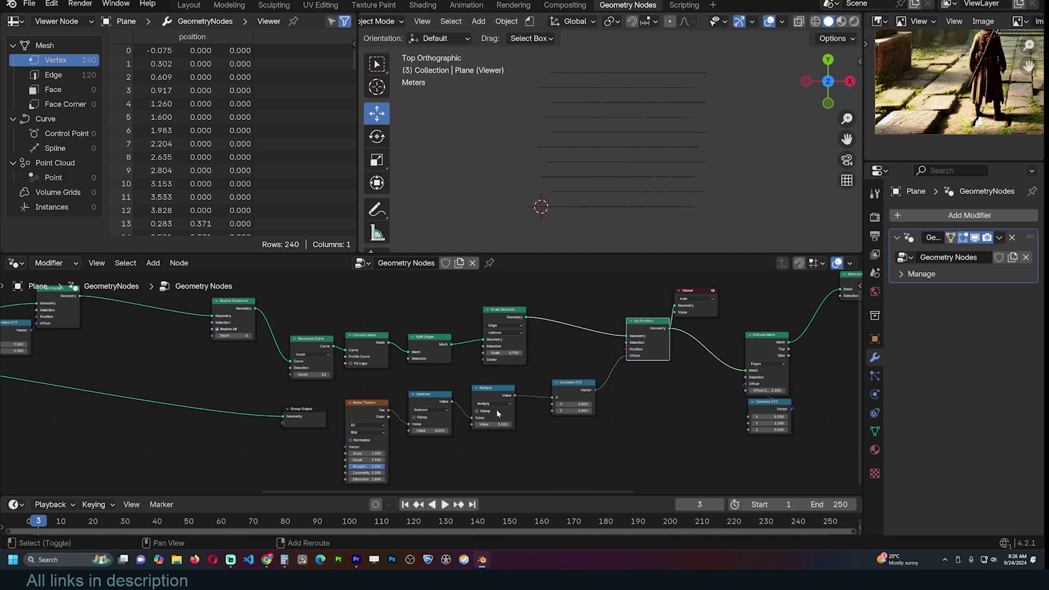
pyautogui.moveTo(496, 424); pyautogui.dragTo(500, 424)
# Step: Preview the output of the Extrude Mesh node that turns the row segments into tile faces
pyautogui.scroll(-4, 599, 394)
pyautogui.moveTo(657, 381); pyautogui.dragTo(549, 422, button='middle')
pyautogui.scroll(-1, 667, 402)
pyautogui.moveTo(668, 401); pyautogui.dragTo(555, 382, button='middle')
pyautogui.scroll(1, 489, 368)
pyautogui.scroll(1, 481, 374)
pyautogui.keyDown('ctrl'); pyautogui.keyDown('shift'); pyautogui.click(465, 376); pyautogui.keyUp('shift'); pyautogui.keyUp('ctrl')
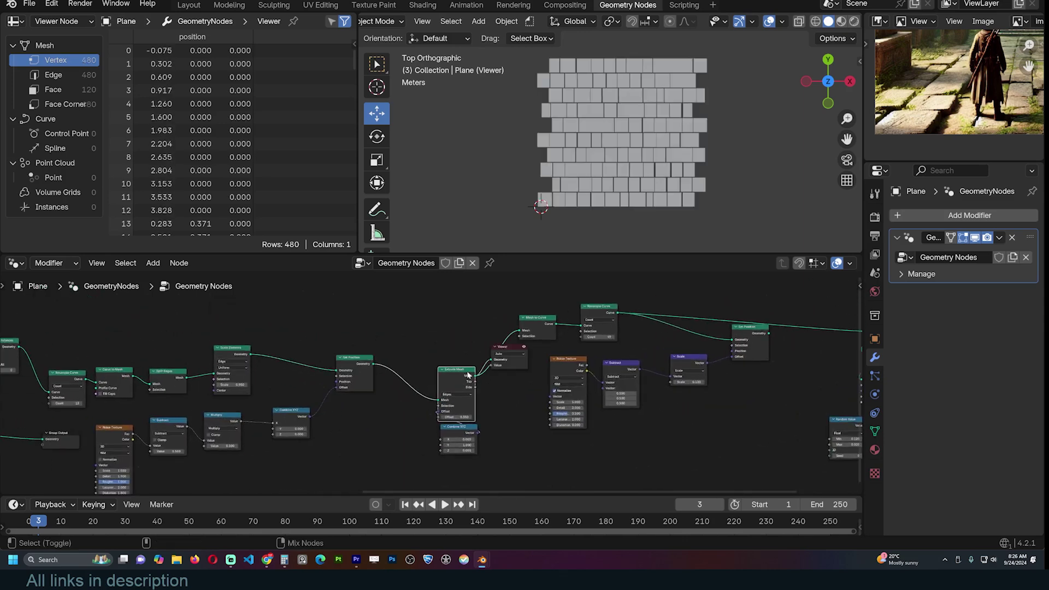
# Step: Preview the Mesh to Curve, Resample Curve and noise-driven Set Position outputs in turn, and inspect the tile outlines up close
pyautogui.keyDown('ctrl'); pyautogui.keyDown('shift'); pyautogui.click(545, 327); pyautogui.keyUp('shift'); pyautogui.keyUp('ctrl')
pyautogui.scroll(4, 584, 316)
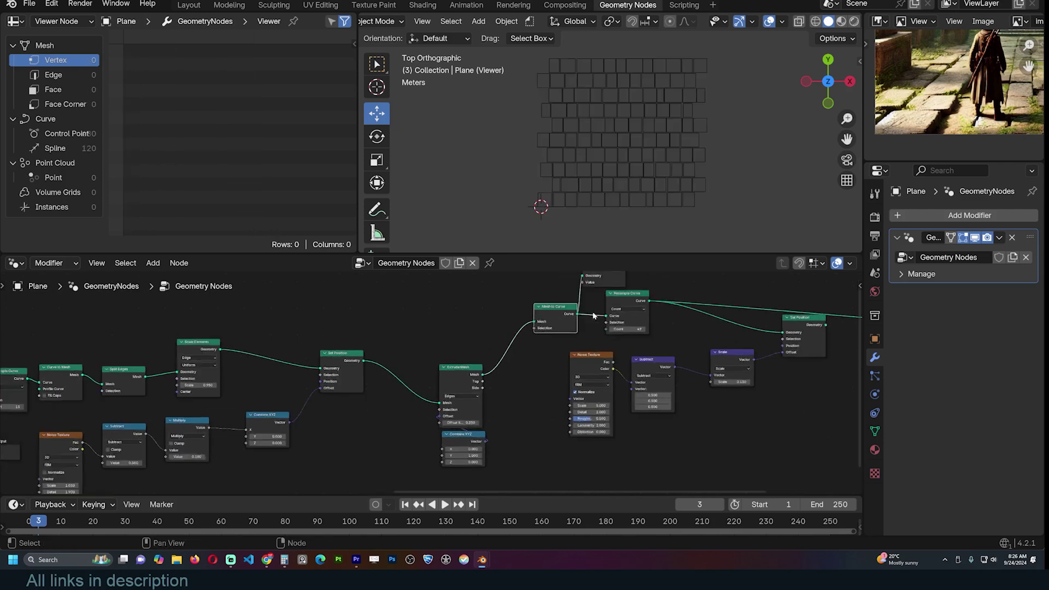
pyautogui.keyDown('ctrl'); pyautogui.keyDown('shift'); pyautogui.click(667, 289); pyautogui.keyUp('shift'); pyautogui.keyUp('ctrl')
pyautogui.moveTo(751, 328); pyautogui.dragTo(485, 366, button='middle')
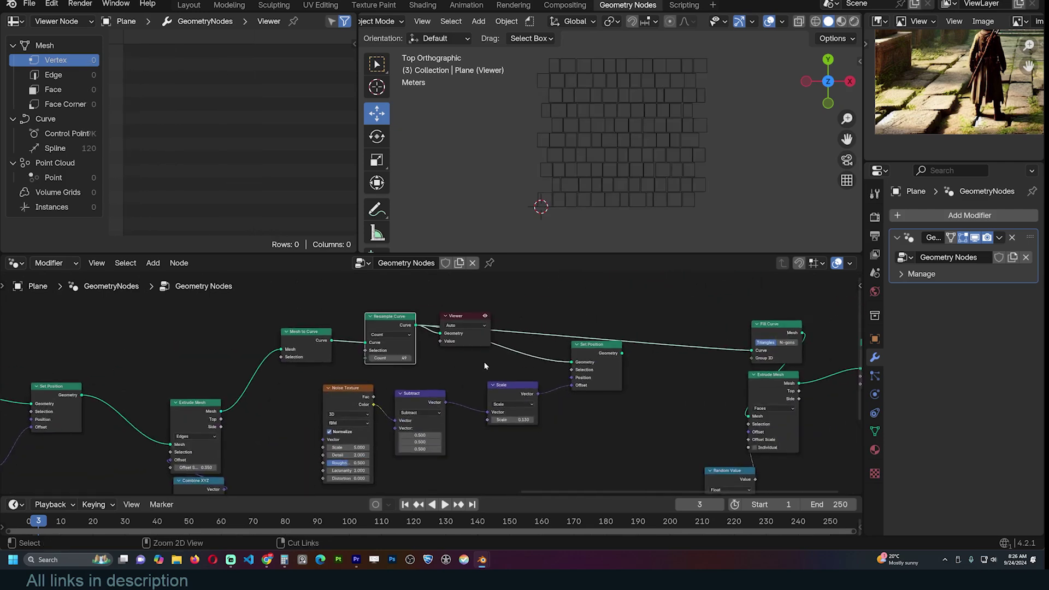
pyautogui.keyDown('ctrl'); pyautogui.keyDown('shift'); pyautogui.click(568, 353); pyautogui.keyUp('shift'); pyautogui.keyUp('ctrl')
pyautogui.scroll(4, 527, 218)
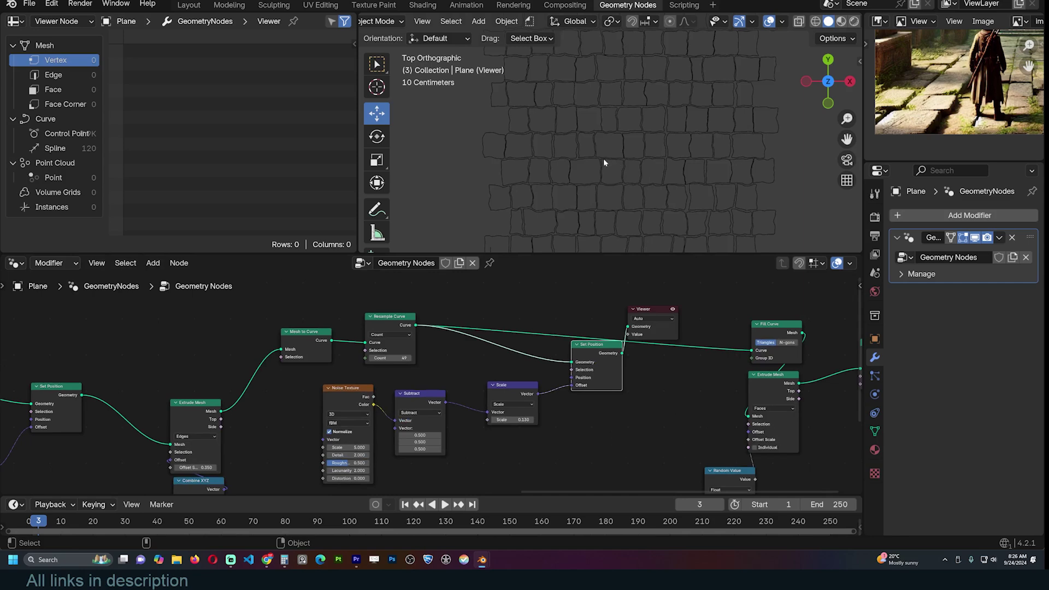
# Step: Set the Multiply value that drives the alternating row offset to 0.14
pyautogui.moveTo(321, 324); pyautogui.dragTo(656, 311, button='middle')
pyautogui.moveTo(347, 324); pyautogui.dragTo(852, 254, button='middle')
pyautogui.moveTo(384, 349); pyautogui.dragTo(458, 339, button='middle')
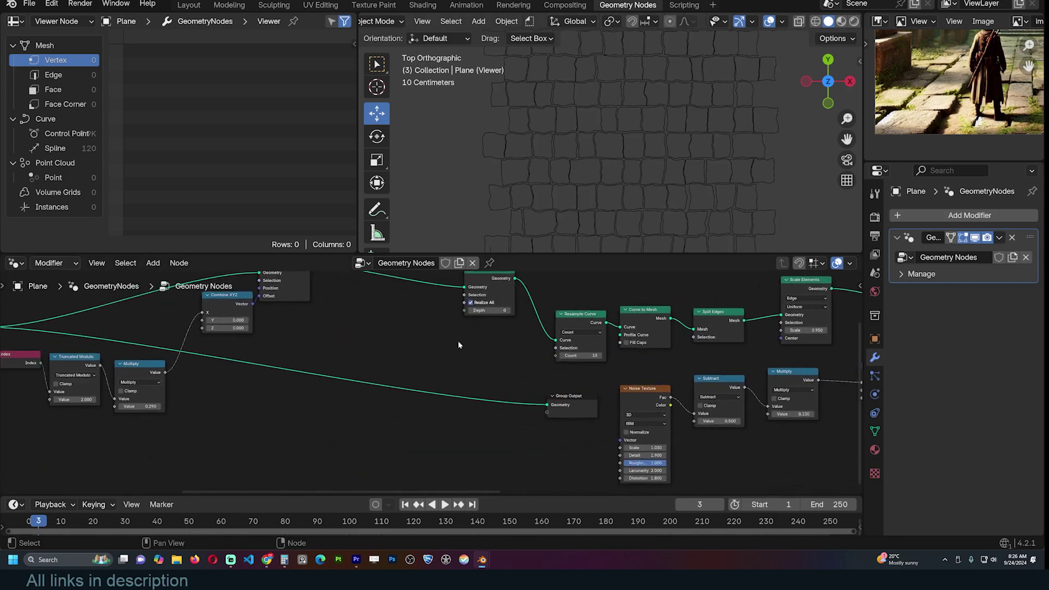
pyautogui.moveTo(248, 363); pyautogui.dragTo(673, 391, button='middle')
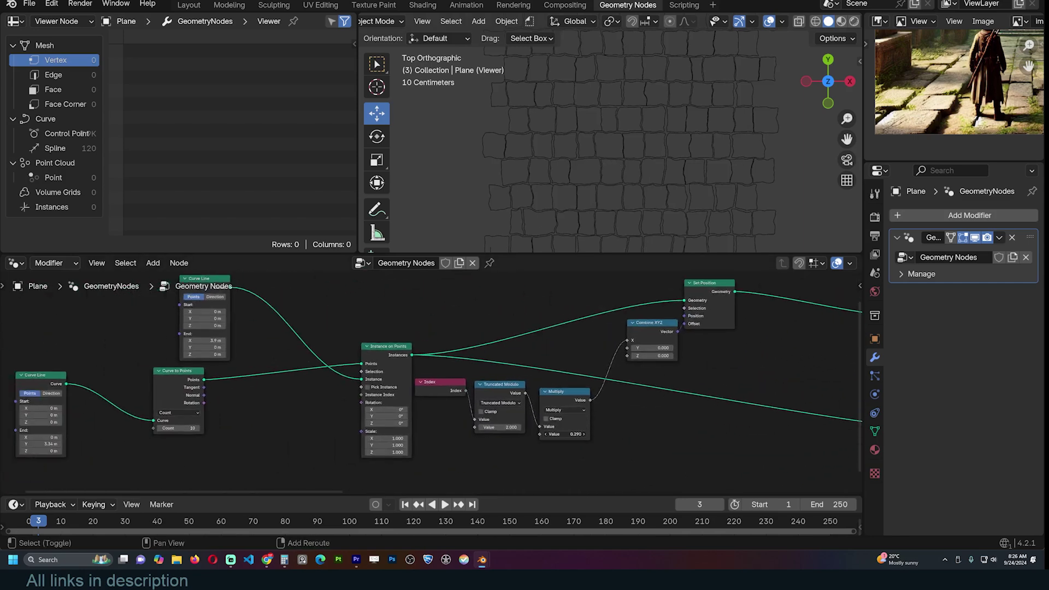
pyautogui.moveTo(571, 434)
pyautogui.mouseDown()
pyautogui.moveTo(541, 435)
pyautogui.moveTo(566, 435)
pyautogui.moveTo(554, 434)
pyautogui.mouseUp()
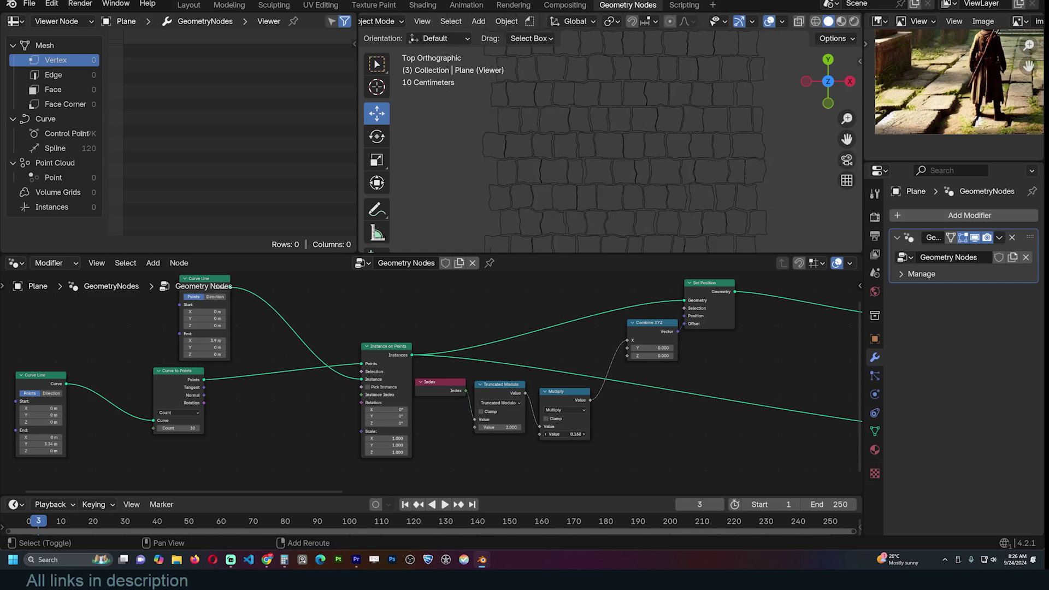
# Step: Set the Multiply value of the segments' noise offset to 0.19 and adjust the scale and roughness of its Noise Texture
pyautogui.moveTo(813, 420); pyautogui.dragTo(409, 378, button='middle')
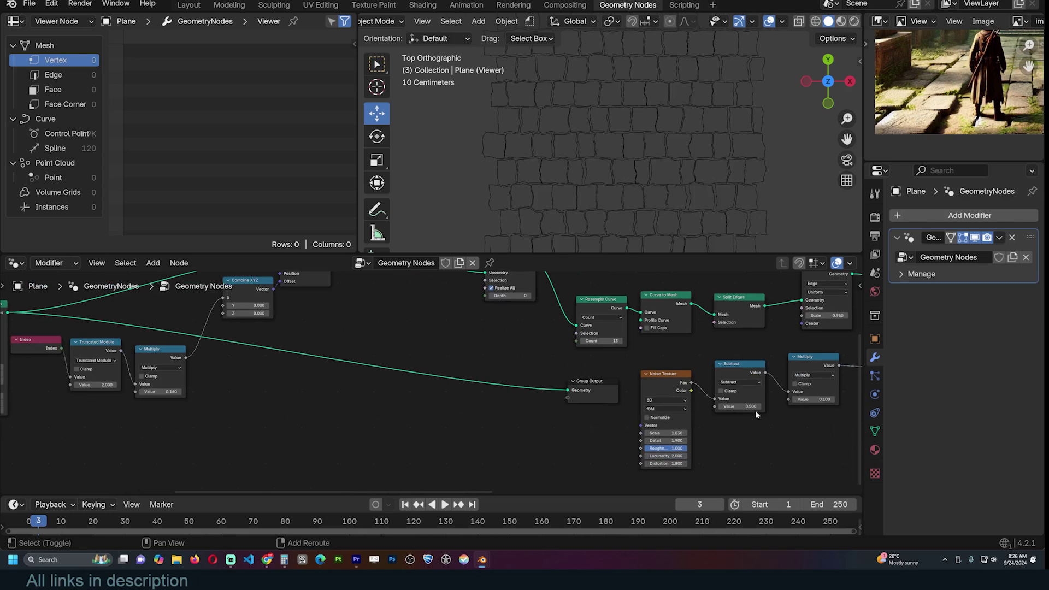
pyautogui.moveTo(814, 399); pyautogui.dragTo(818, 399)
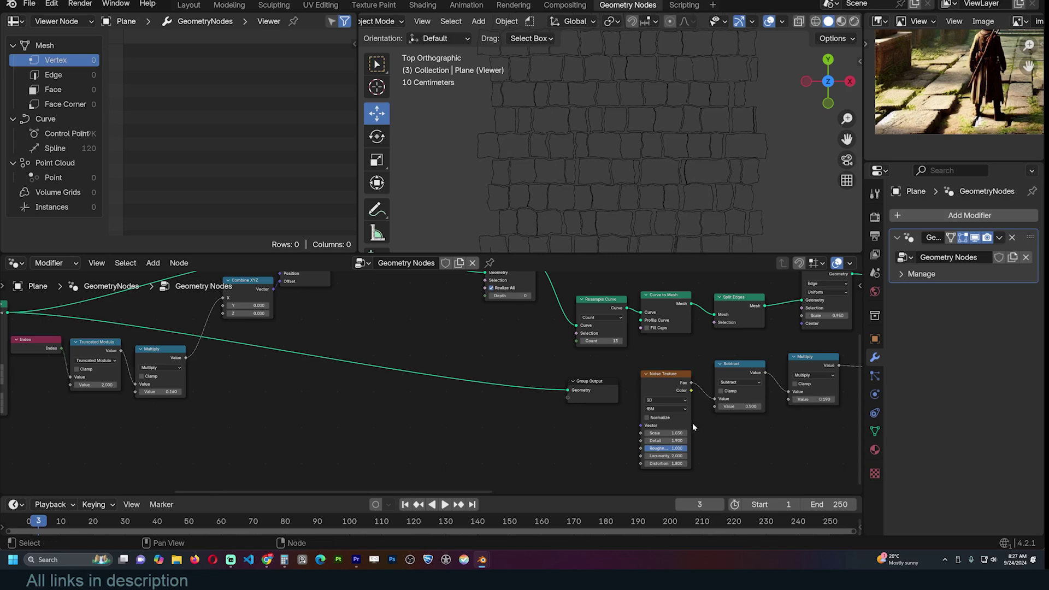
pyautogui.moveTo(663, 432)
pyautogui.mouseDown()
pyautogui.moveTo(686, 433)
pyautogui.moveTo(666, 432)
pyautogui.mouseUp()
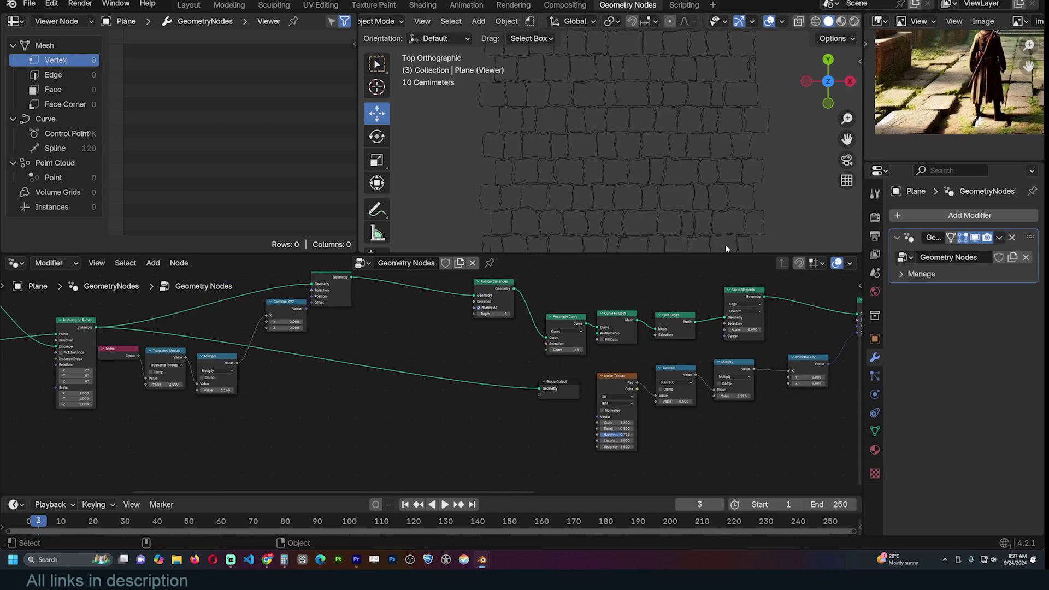
pyautogui.scroll(-2, 726, 248)
pyautogui.scroll(-2, 719, 351)
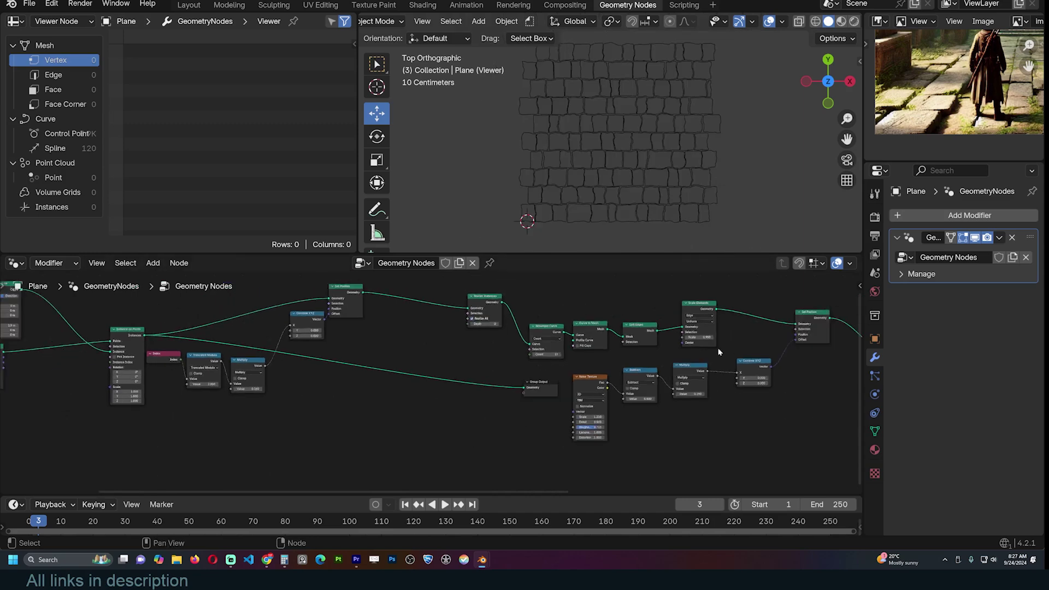
# Step: Preview the Fill Curve output and feed it from the noise-driven Set Position node instead of directly from Resample Curve
pyautogui.moveTo(718, 351); pyautogui.dragTo(599, 364, button='middle')
pyautogui.moveTo(675, 360); pyautogui.dragTo(491, 401, button='middle')
pyautogui.scroll(1, 494, 399)
pyautogui.moveTo(660, 354); pyautogui.dragTo(312, 363, button='middle')
pyautogui.scroll(1, 637, 345)
pyautogui.keyDown('ctrl'); pyautogui.keyDown('shift'); pyautogui.click(637, 346); pyautogui.keyUp('shift'); pyautogui.keyUp('ctrl')
pyautogui.moveTo(643, 344); pyautogui.dragTo(589, 334)
pyautogui.moveTo(504, 364); pyautogui.dragTo(569, 354)
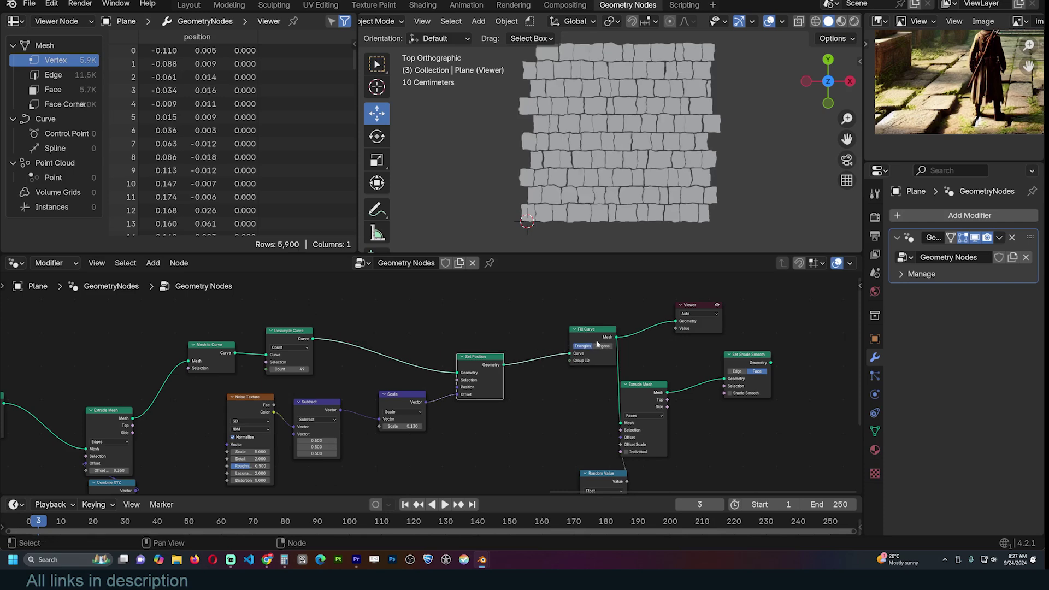
# Step: Preview the final Extrude Mesh output, space out its nodes including Random Value, and inspect the extruded tiles up close
pyautogui.keyDown('ctrl'); pyautogui.keyDown('shift'); pyautogui.click(655, 390); pyautogui.keyUp('shift'); pyautogui.keyUp('ctrl')
pyautogui.moveTo(656, 180); pyautogui.dragTo(672, 114, button='middle')
pyautogui.moveTo(651, 351); pyautogui.dragTo(760, 293, button='middle')
pyautogui.moveTo(778, 326); pyautogui.dragTo(529, 384, button='middle')
pyautogui.moveTo(678, 293); pyautogui.dragTo(501, 402)
pyautogui.moveTo(501, 402); pyautogui.dragTo(617, 376)
pyautogui.moveTo(459, 476); pyautogui.dragTo(526, 451)
pyautogui.scroll(3, 628, 219)
pyautogui.moveTo(630, 228); pyautogui.dragTo(639, 208, button='middle')
pyautogui.scroll(4, 640, 206)
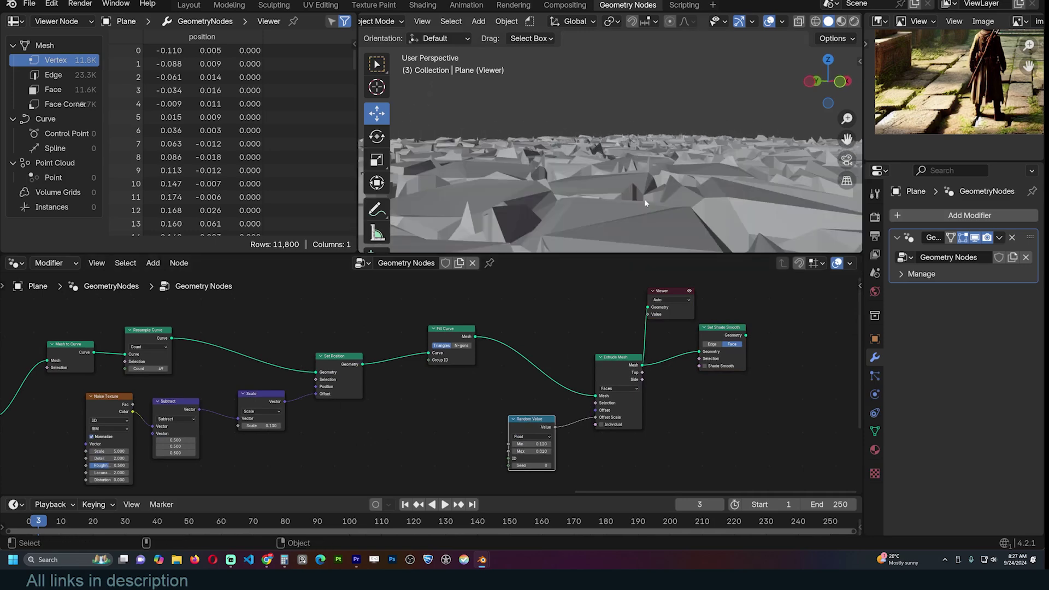
pyautogui.scroll(-2, 650, 202)
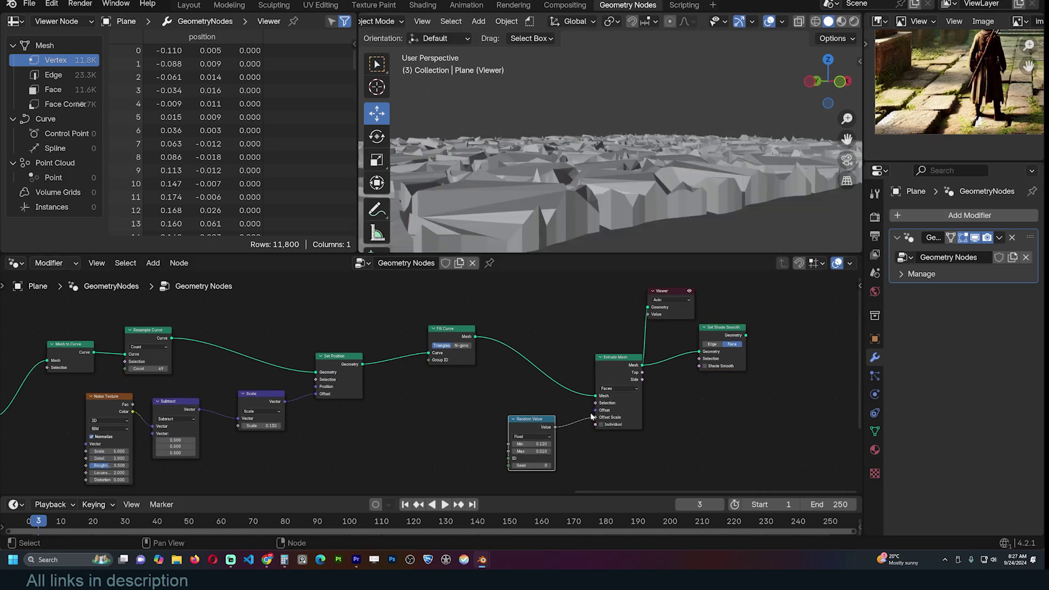
# Step: Disconnect Random Value from the final Extrude Mesh node's Offset Scale and set the Offset Scale to 0.04
pyautogui.moveTo(592, 417); pyautogui.dragTo(621, 416)
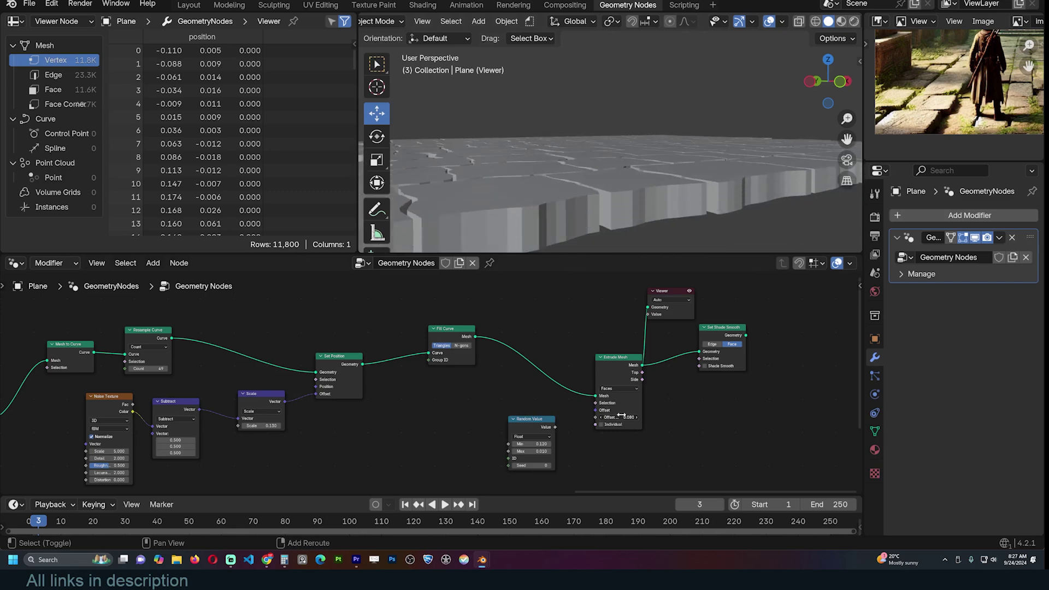
pyautogui.scroll(-4, 617, 208)
pyautogui.moveTo(617, 208); pyautogui.dragTo(513, 211, button='middle')
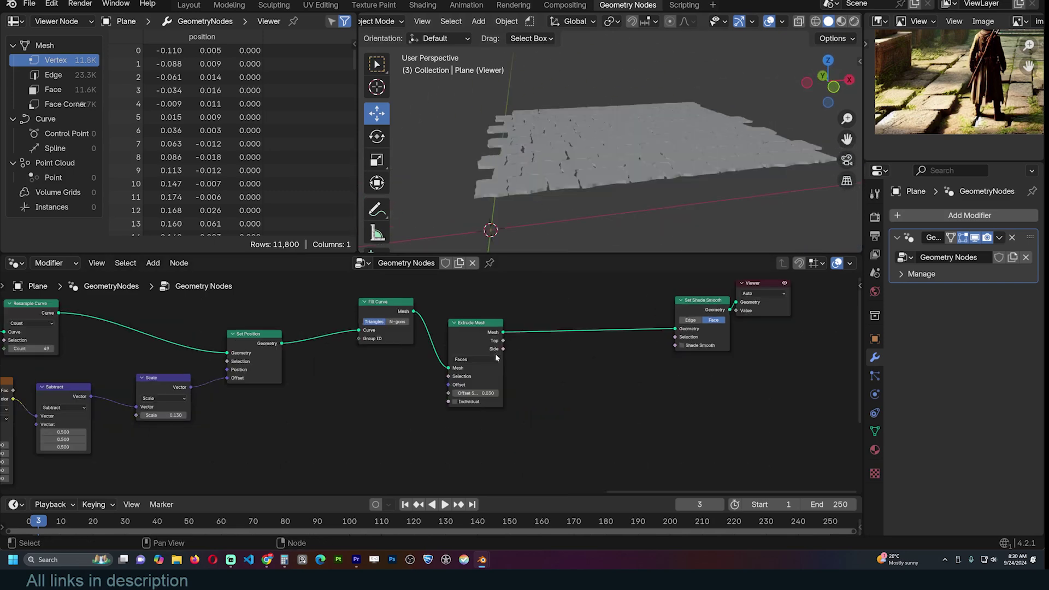
pyautogui.scroll(4, 511, 401)
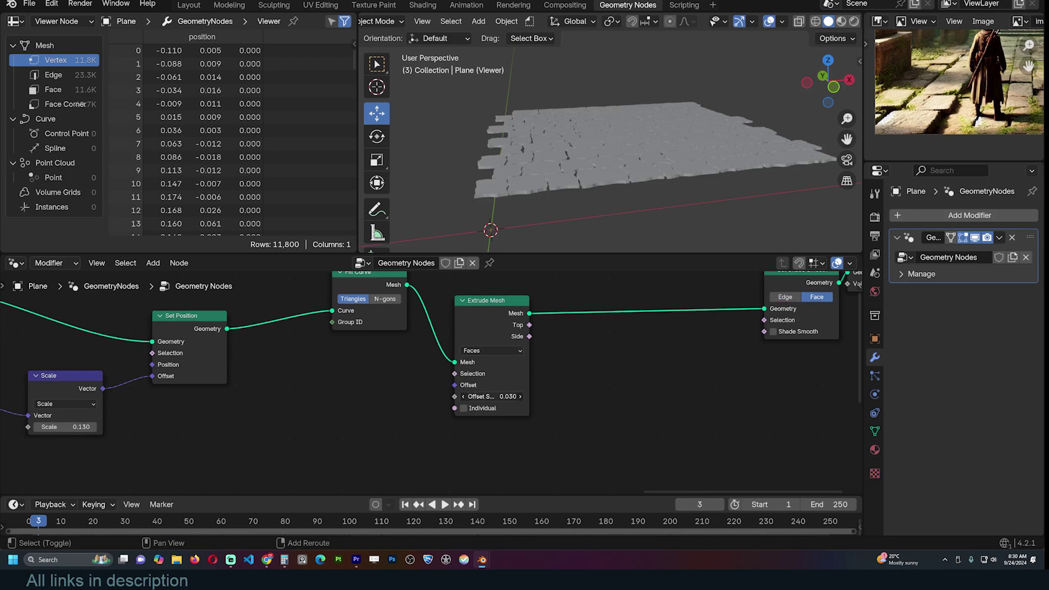
pyautogui.moveTo(493, 396); pyautogui.dragTo(505, 396)
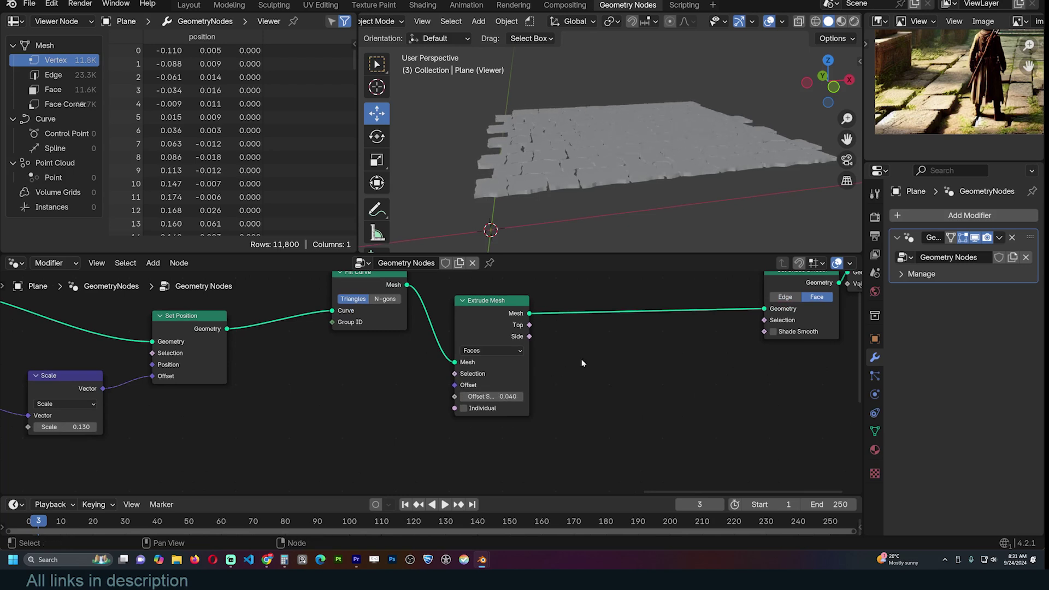
# Step: Insert a Set Position node between the final Extrude Mesh and Set Shade Smooth nodes
pyautogui.moveTo(583, 357); pyautogui.dragTo(546, 361, button='middle')
pyautogui.hotkey('shift', 'a')
pyautogui.write('set')
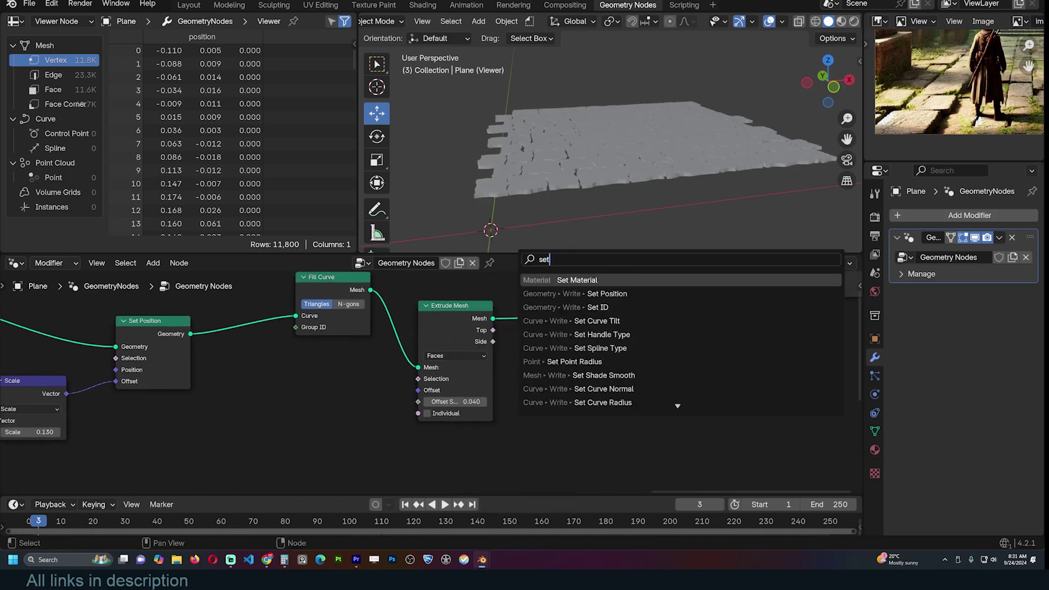
pyautogui.click(611, 292)
pyautogui.click(612, 290)
pyautogui.moveTo(527, 423); pyautogui.dragTo(589, 385, button='middle')
pyautogui.scroll(1, 589, 385)
# Step: Add a Combine XYZ node and connect its vector to the Offset of the new Set Position node
pyautogui.hotkey('shift', 'a')
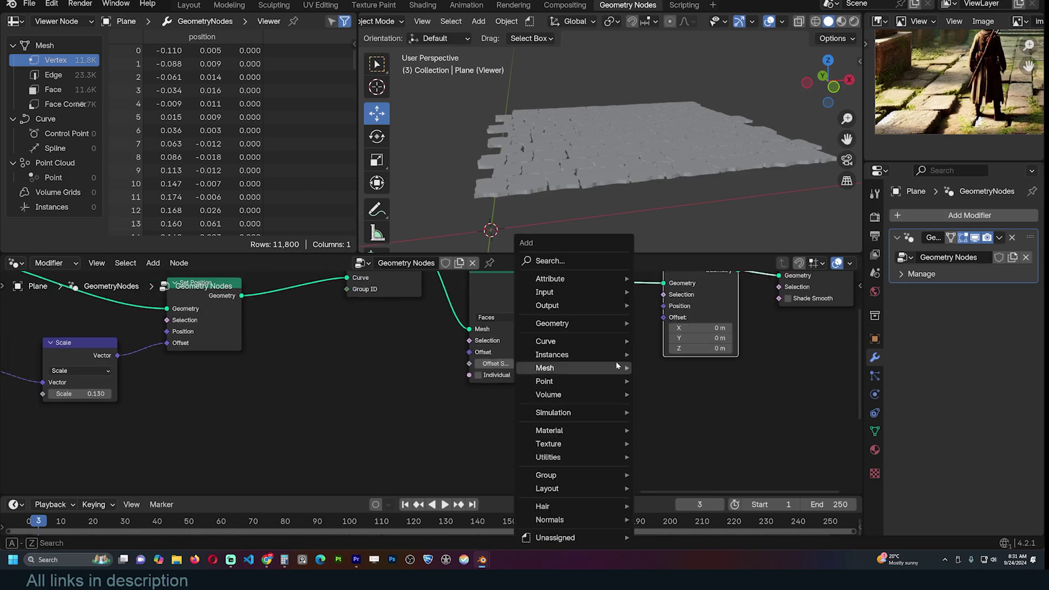
pyautogui.write('comb')
pyautogui.press('Return')
pyautogui.click(661, 368)
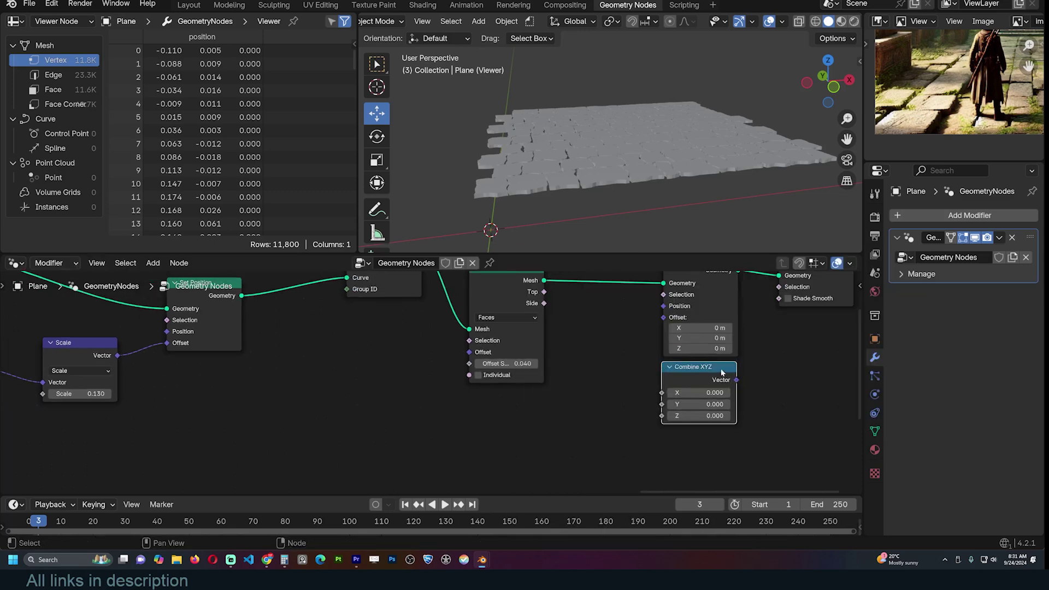
pyautogui.moveTo(737, 379); pyautogui.dragTo(719, 356)
pyautogui.moveTo(637, 293); pyautogui.dragTo(655, 314)
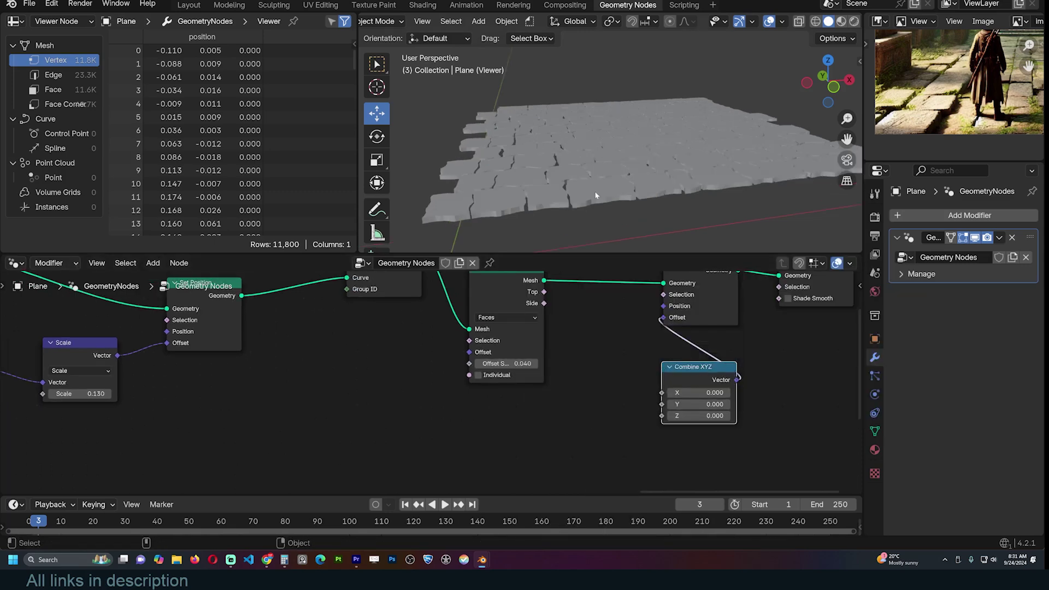
pyautogui.scroll(1, 598, 310)
pyautogui.moveTo(589, 193); pyautogui.dragTo(598, 188, button='middle')
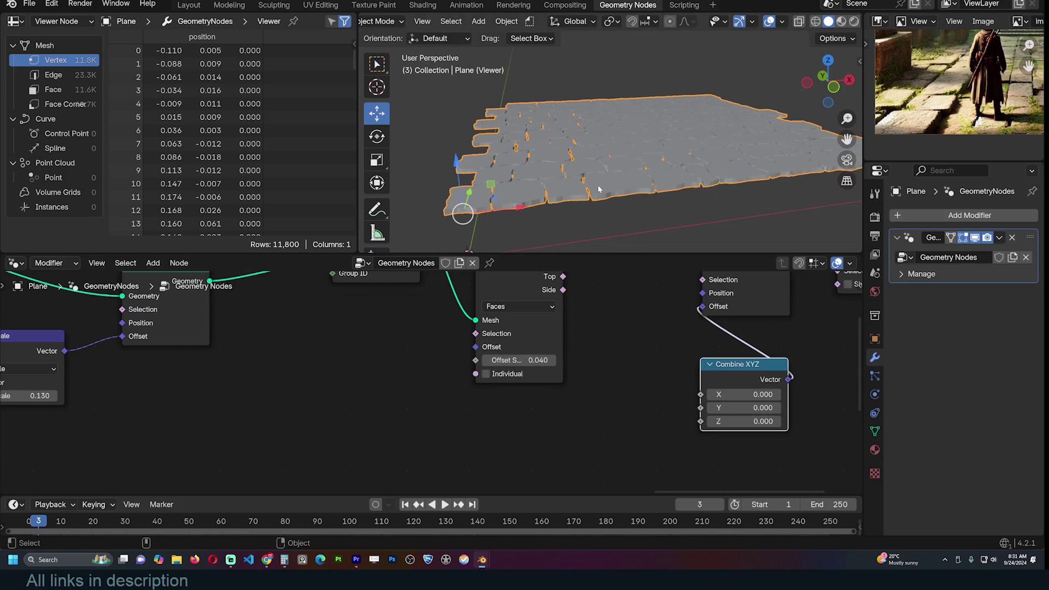
pyautogui.scroll(-1, 495, 314)
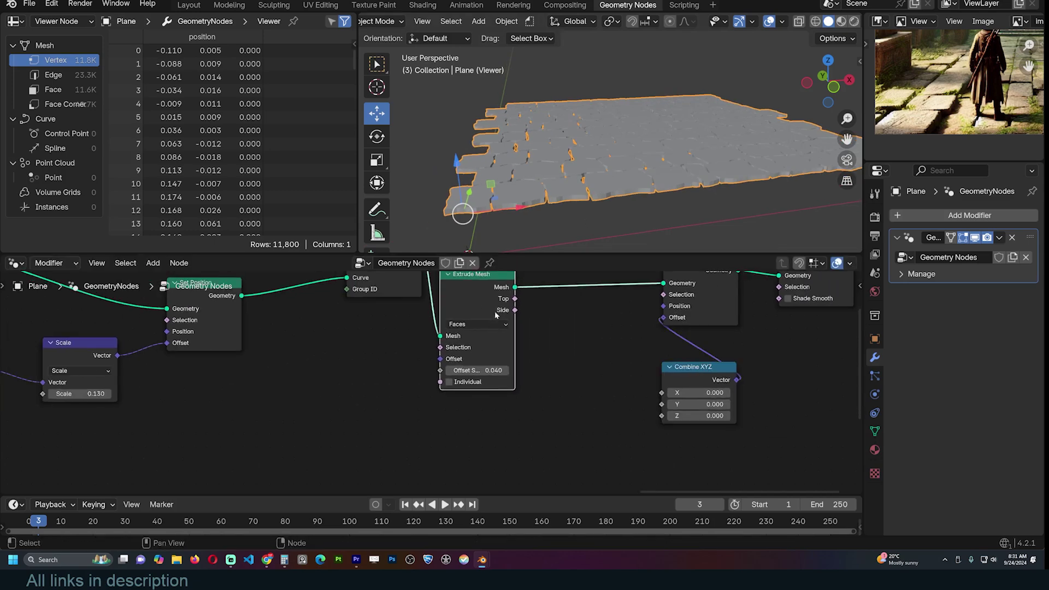
# Step: Add a float Random Value node with Min 0 and Max 0.09, feeding the Z input of Combine XYZ
pyautogui.hotkey('shift', 'a')
pyautogui.click(516, 262)
pyautogui.write('ra')
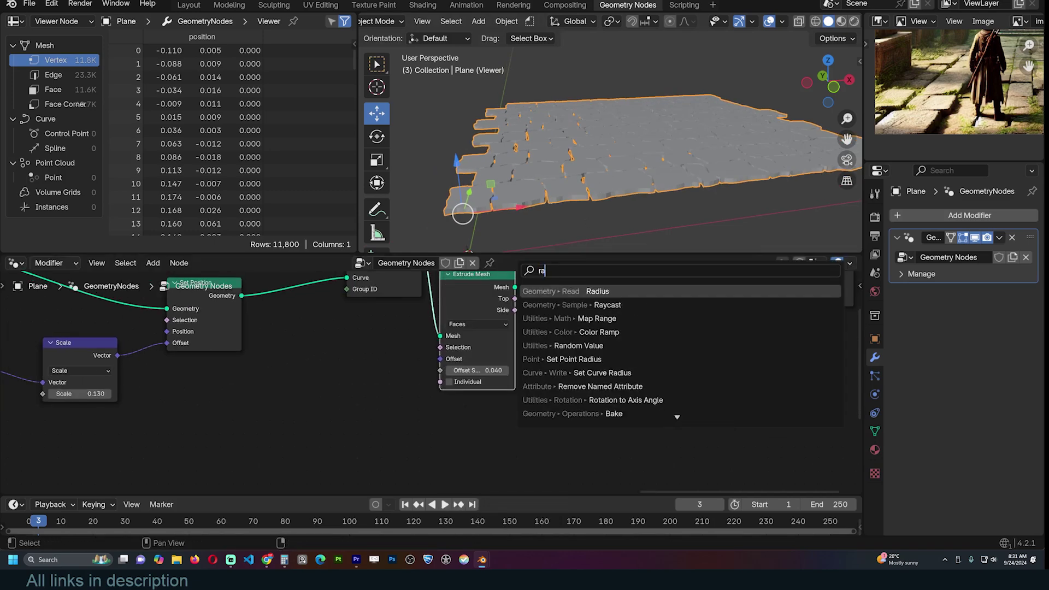
pyautogui.moveTo(679, 360); pyautogui.dragTo(716, 368)
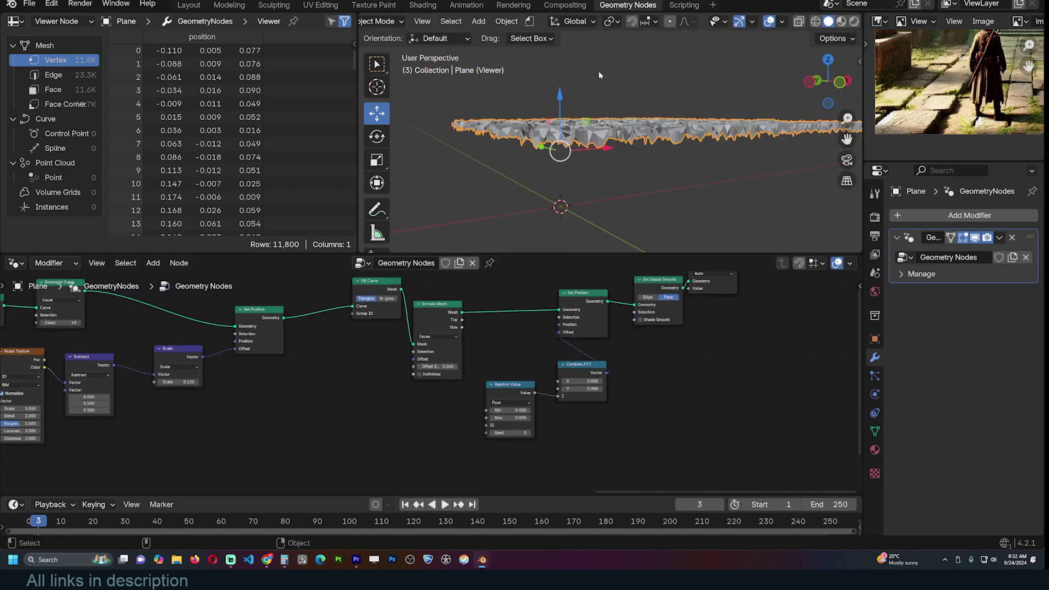
pyautogui.moveTo(598, 70); pyautogui.dragTo(655, 128, button='middle')
pyautogui.scroll(3, 656, 128)
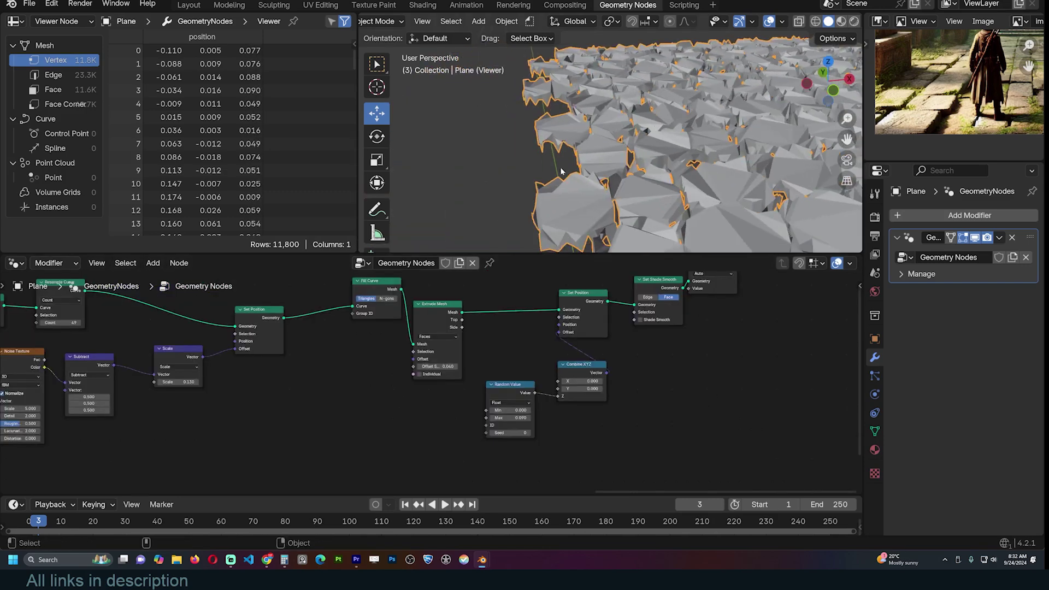
# Step: Add a Mesh Island node and connect its Island Index to the Random Value node's ID
pyautogui.moveTo(463, 430); pyautogui.dragTo(529, 402, button='middle')
pyautogui.scroll(2, 432, 375)
pyautogui.hotkey('shift', 'a')
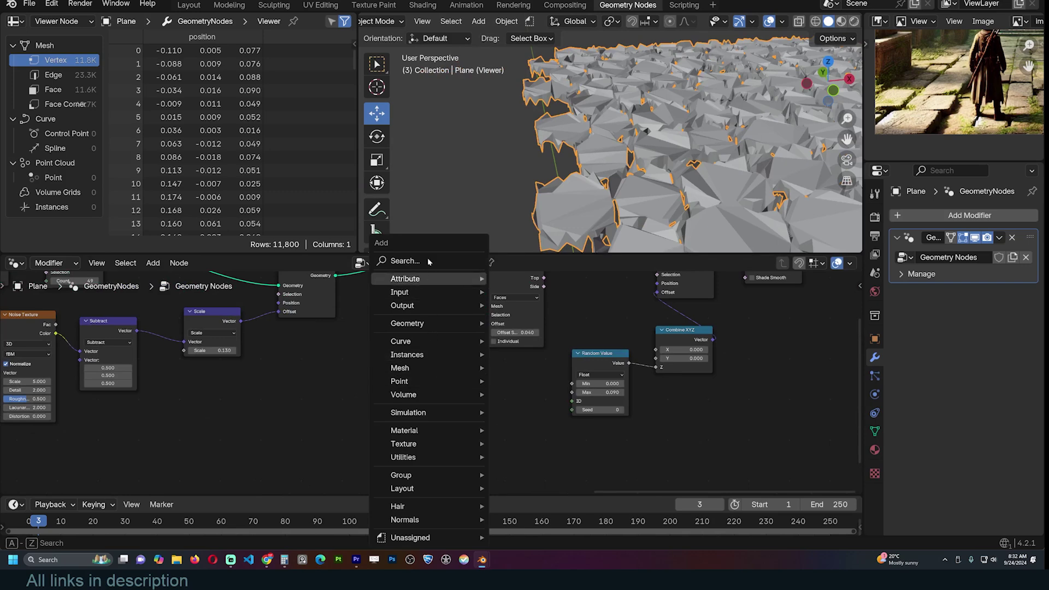
pyautogui.write('mes')
pyautogui.press('Down')
pyautogui.press('Down')
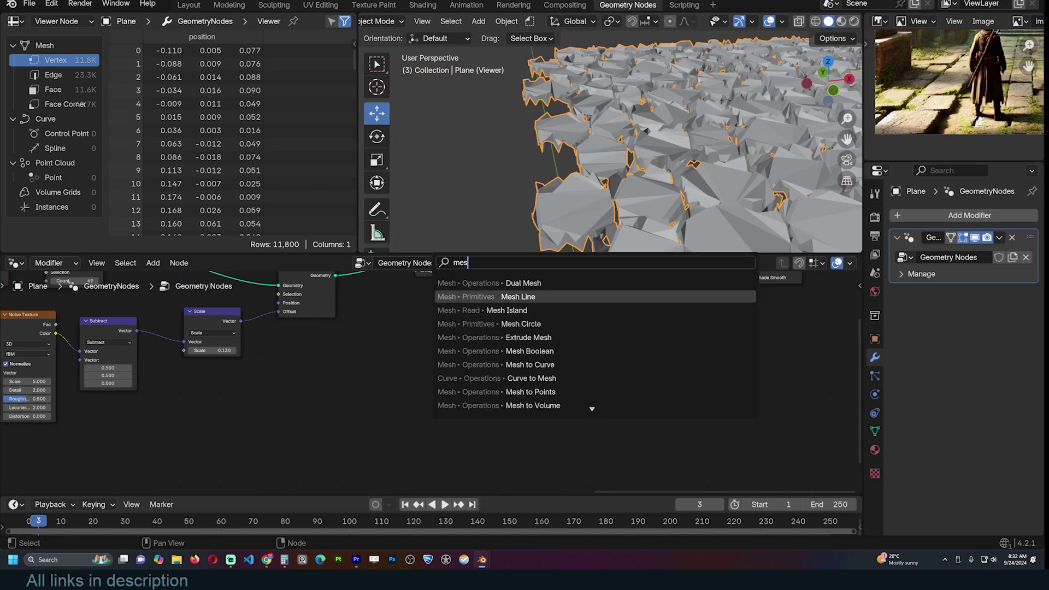
pyautogui.press('Return')
pyautogui.scroll(2, 511, 408)
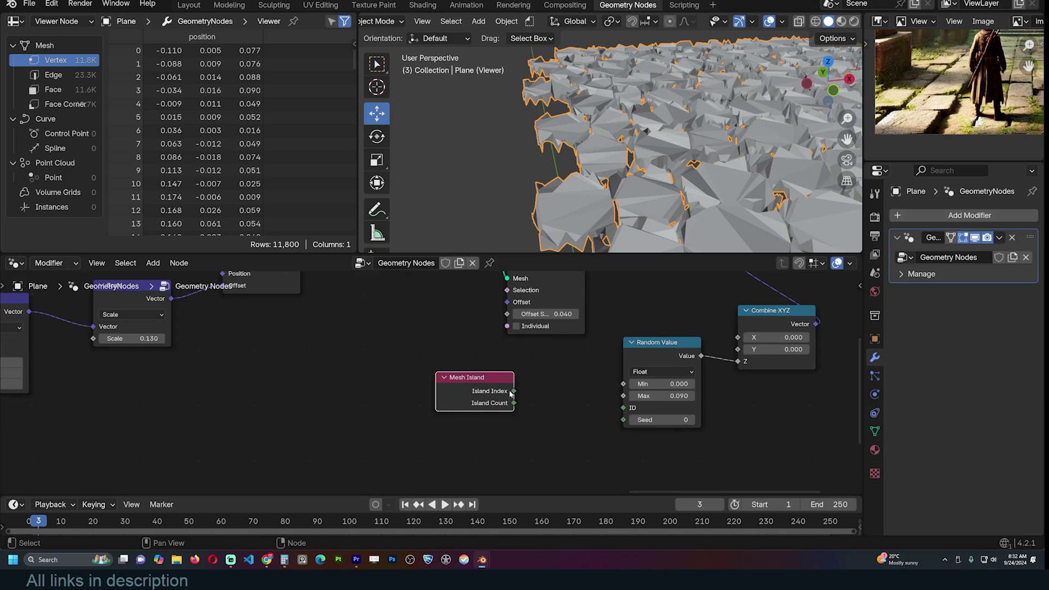
pyautogui.moveTo(512, 391); pyautogui.dragTo(623, 407)
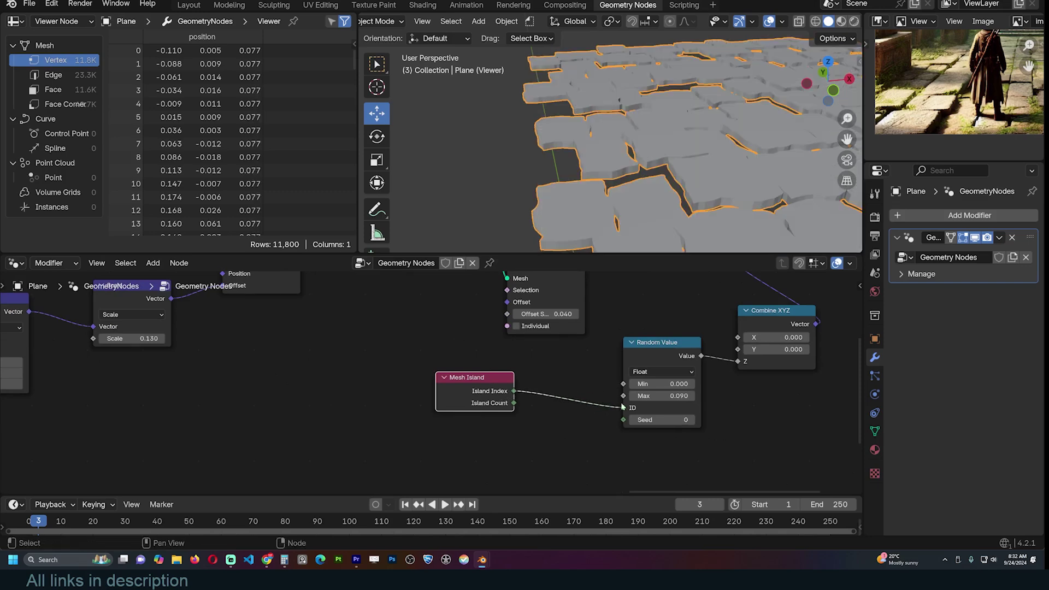
# Step: Set the Random Value's Min to 0.05 and Max to 0.33, and inspect the tile heights from the side
pyautogui.moveTo(743, 234); pyautogui.dragTo(650, 191, button='middle')
pyautogui.click(650, 191)
pyautogui.moveTo(609, 313); pyautogui.dragTo(578, 377, button='middle')
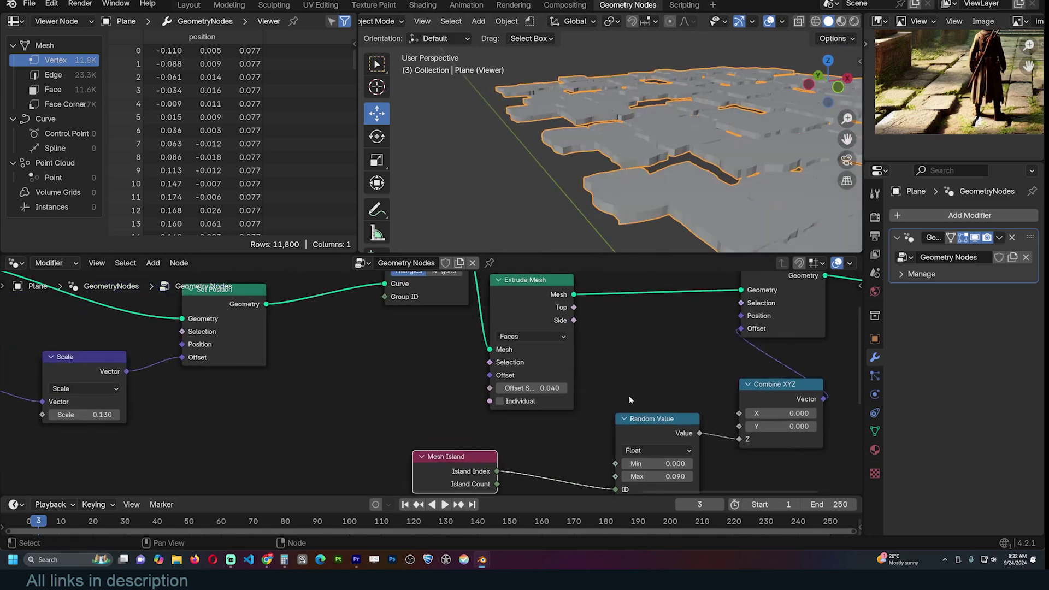
pyautogui.moveTo(653, 185); pyautogui.dragTo(666, 245, button='middle')
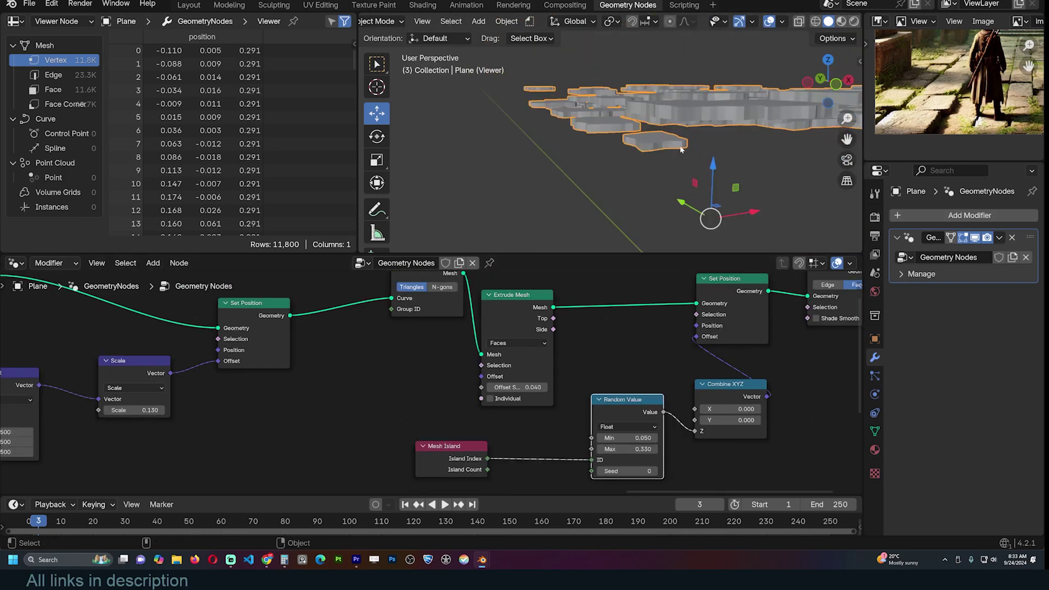
pyautogui.moveTo(741, 113); pyautogui.dragTo(761, 93, button='middle')
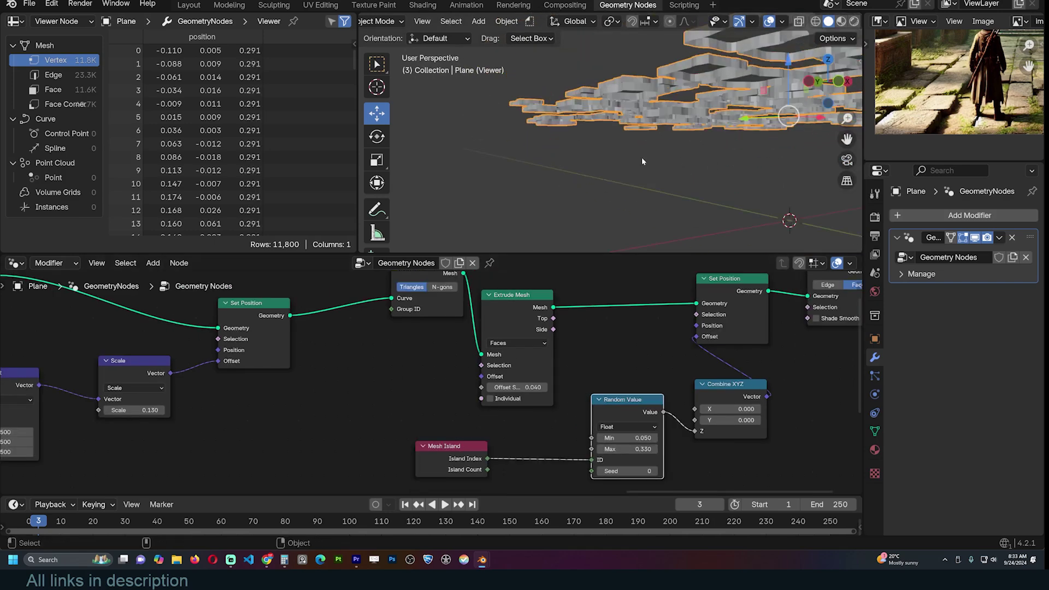
# Step: Connect the Extrude Mesh node's Top output to the Selection of the Set Position node that follows it
pyautogui.moveTo(554, 317); pyautogui.dragTo(562, 316)
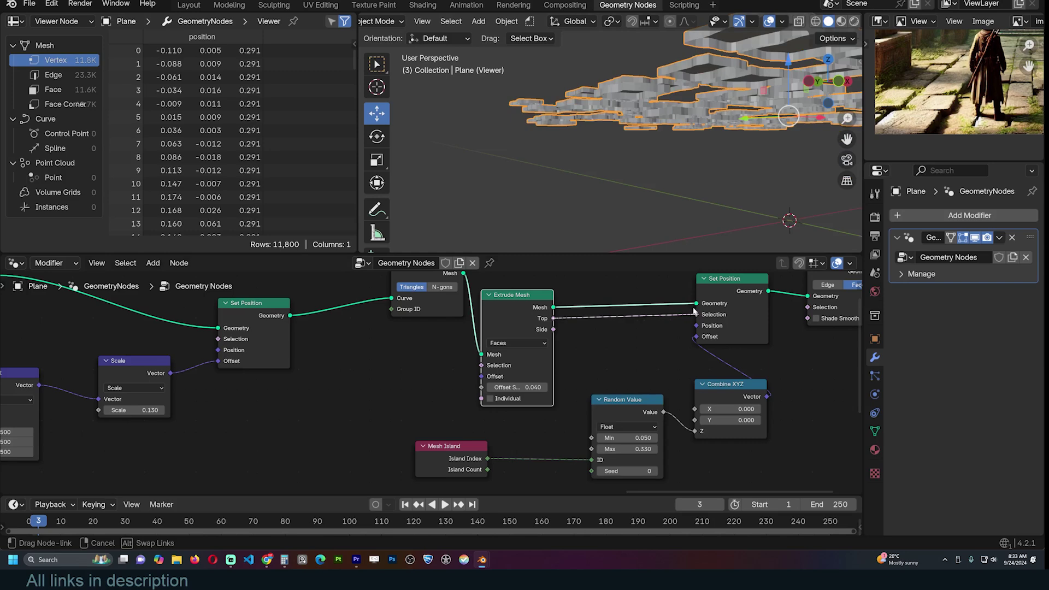
pyautogui.moveTo(694, 311); pyautogui.dragTo(695, 315)
pyautogui.scroll(5, 656, 155)
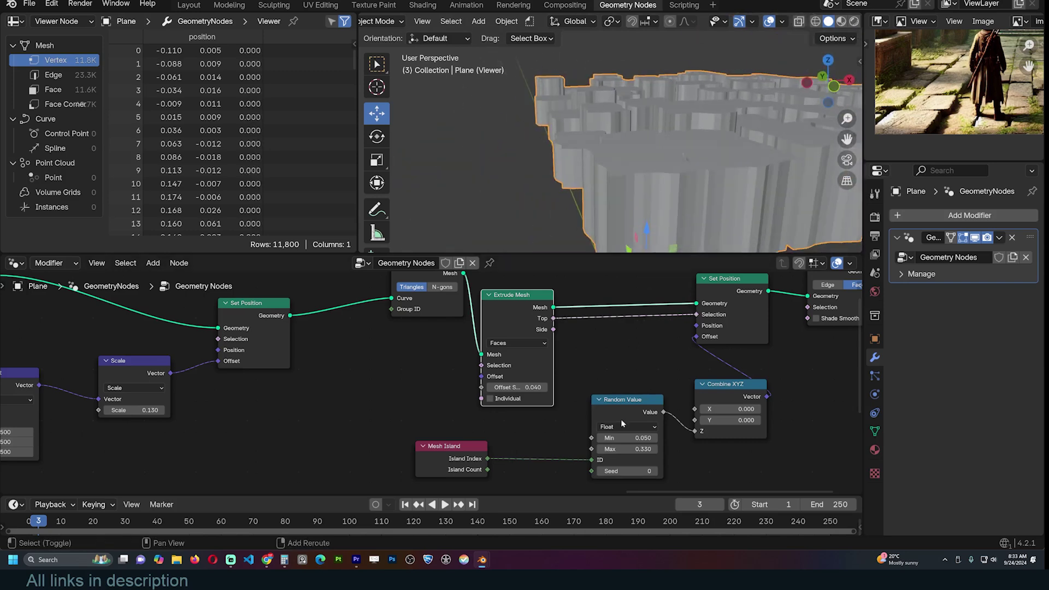
# Step: Set the Random Value's Max to -0.01 and the Resample Curve count to 20, and inspect the stepped tiles
pyautogui.moveTo(629, 448); pyautogui.dragTo(590, 448)
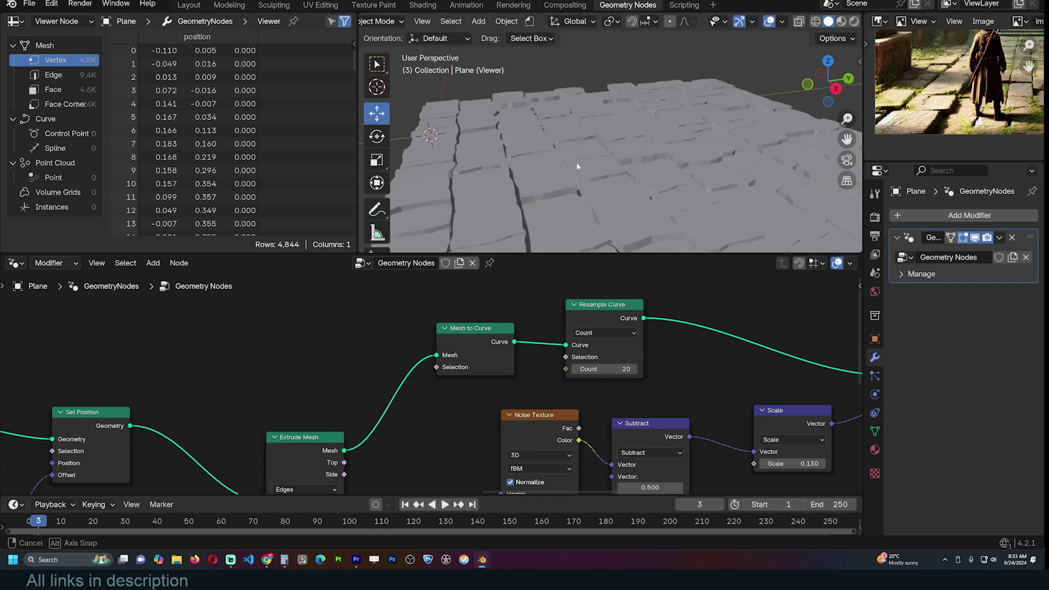
pyautogui.moveTo(576, 164); pyautogui.dragTo(562, 137, button='middle')
pyautogui.scroll(-3, 491, 382)
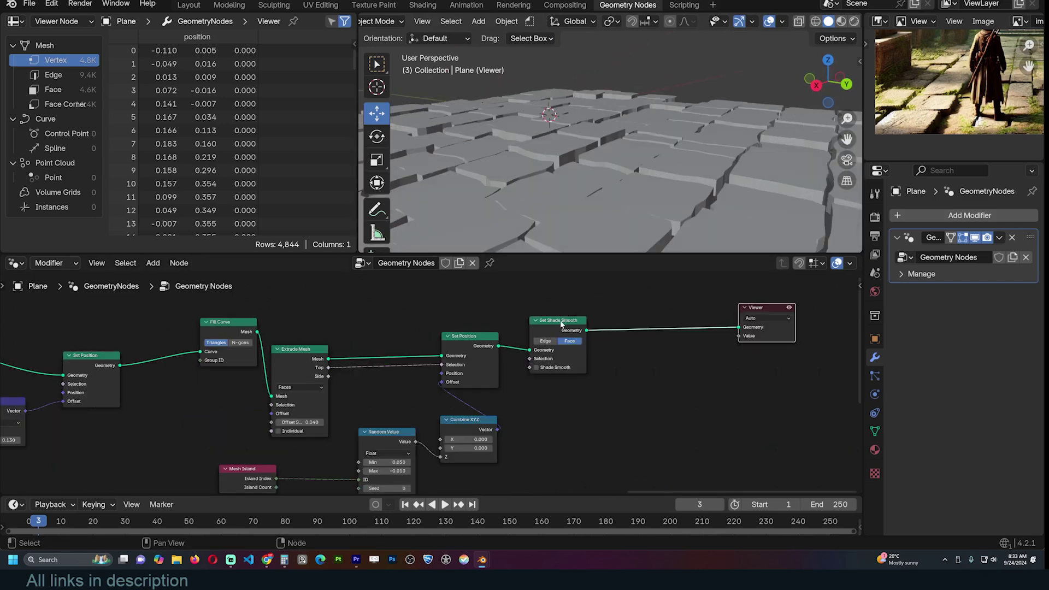
pyautogui.hotkey('shift', 'a')
pyautogui.click(585, 260)
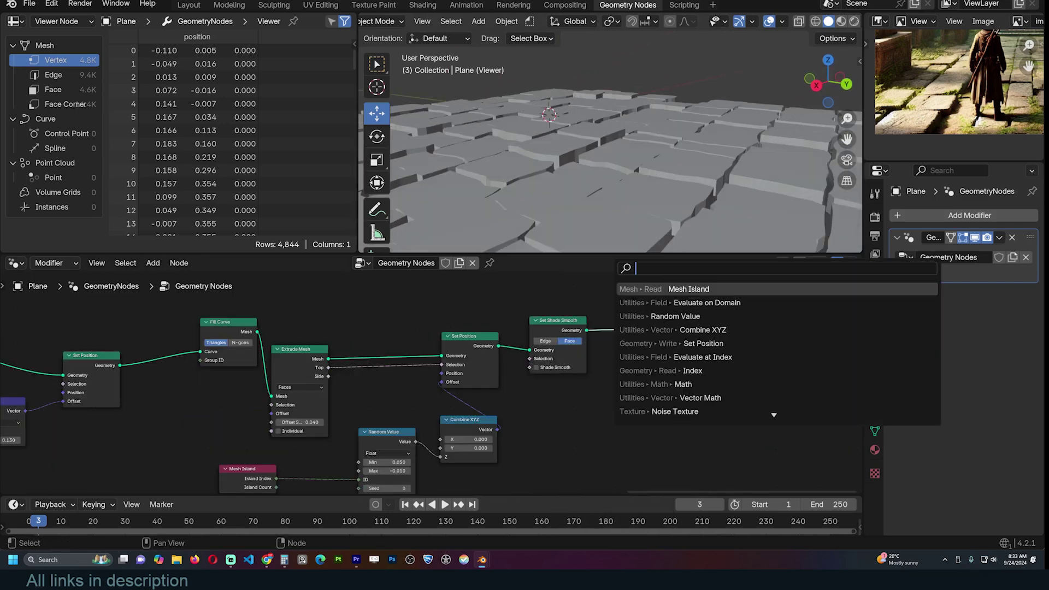
pyautogui.press('Escape')
# Step: Duplicate the Extrude Mesh node between Set Shade Smooth and the Viewer, and feed the original's Top output into its Selection
pyautogui.click(311, 354)
pyautogui.hotkey('shift', 'd')
pyautogui.click(692, 324)
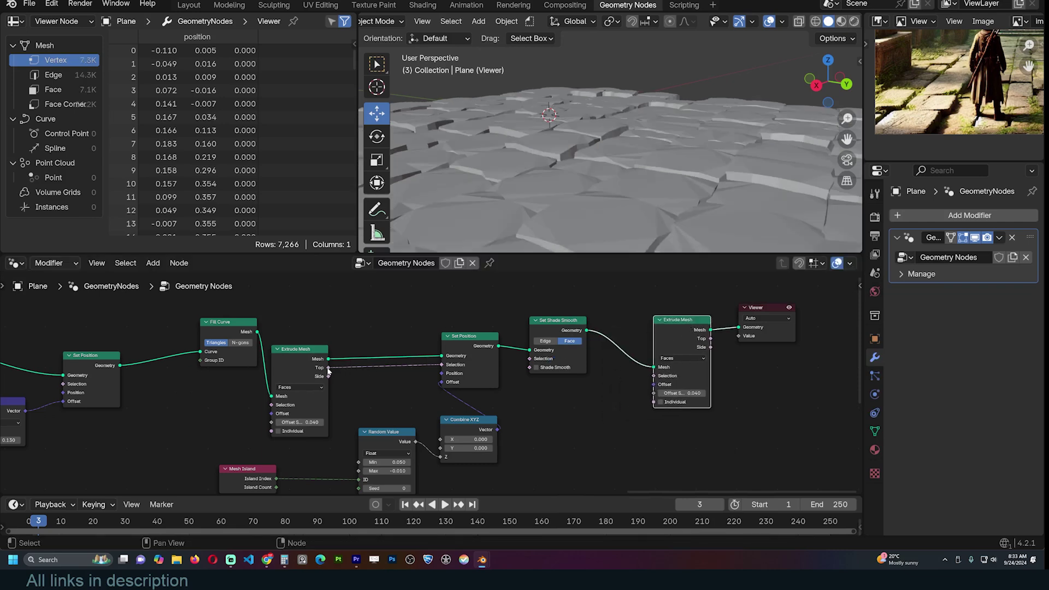
pyautogui.moveTo(328, 368); pyautogui.dragTo(654, 376)
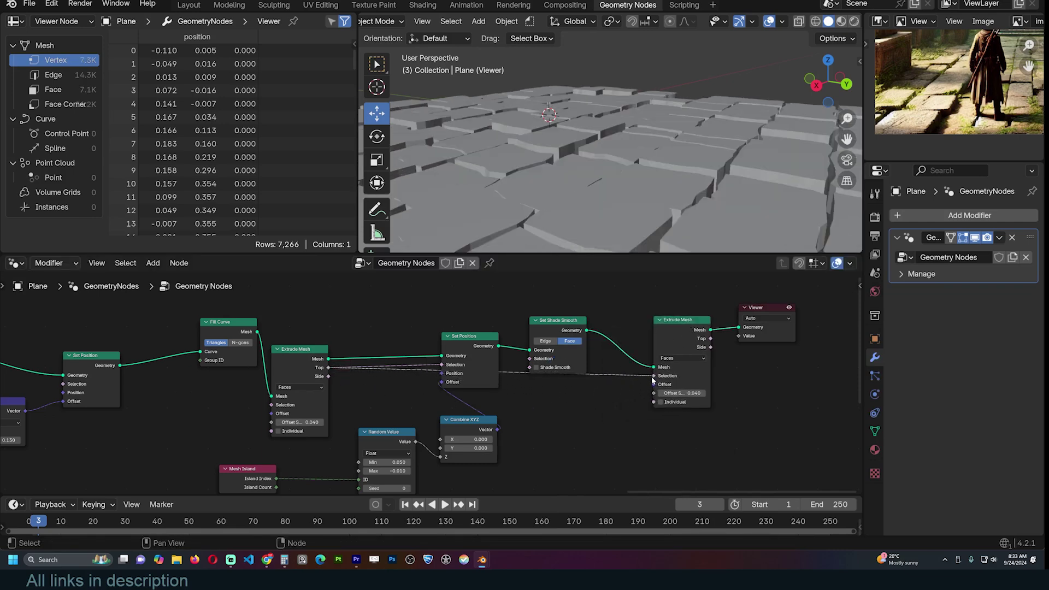
# Step: Show the wireframe overlay on the tiles and set the new Extrude Mesh's Offset Scale to 0.005
pyautogui.moveTo(676, 202); pyautogui.dragTo(635, 204, button='middle')
pyautogui.press('q')
pyautogui.click(677, 196)
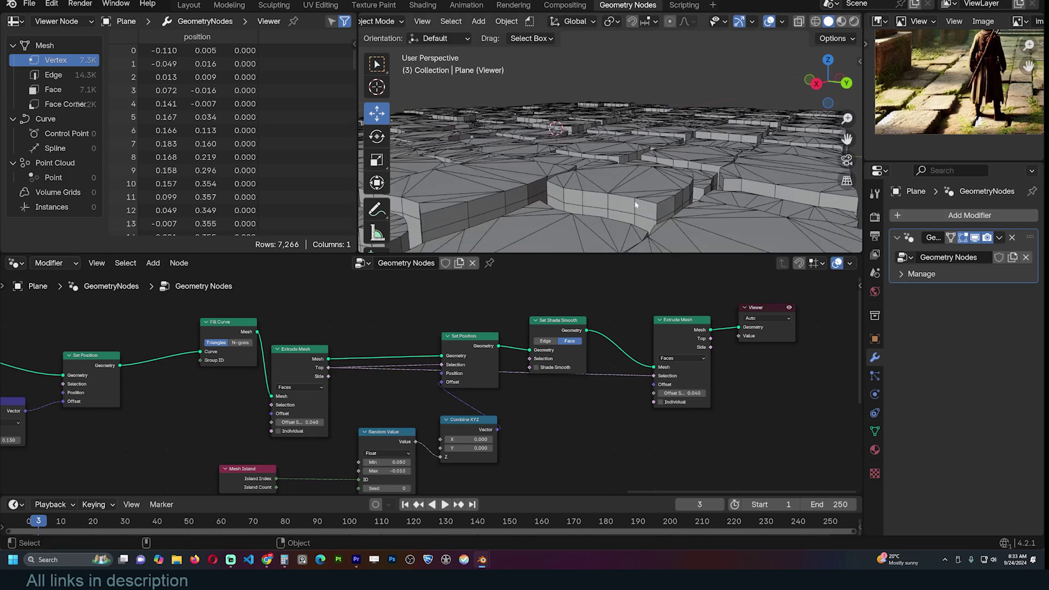
pyautogui.moveTo(689, 393); pyautogui.dragTo(692, 393)
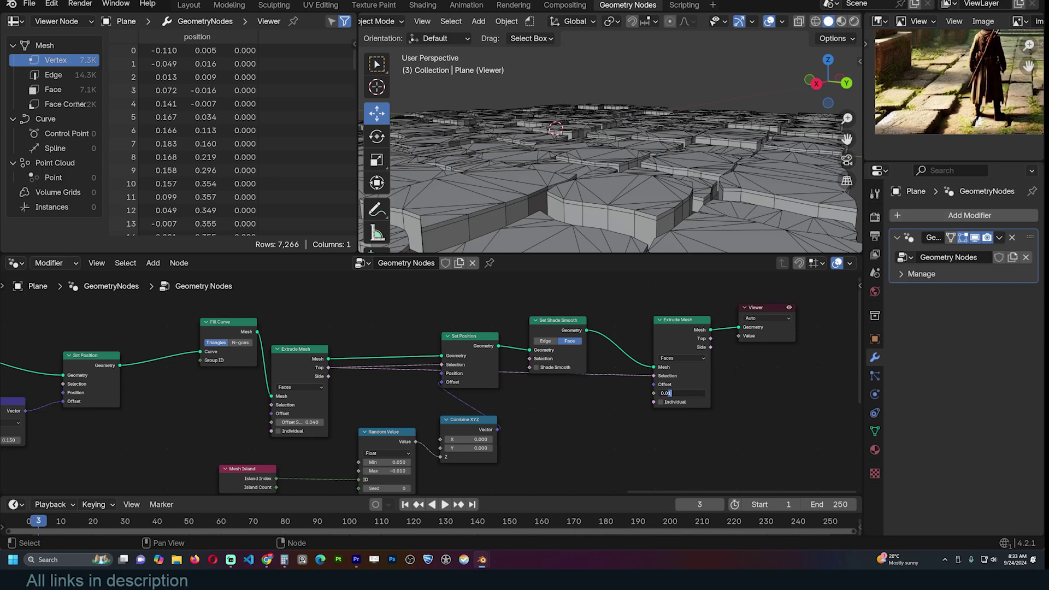
pyautogui.press('Return')
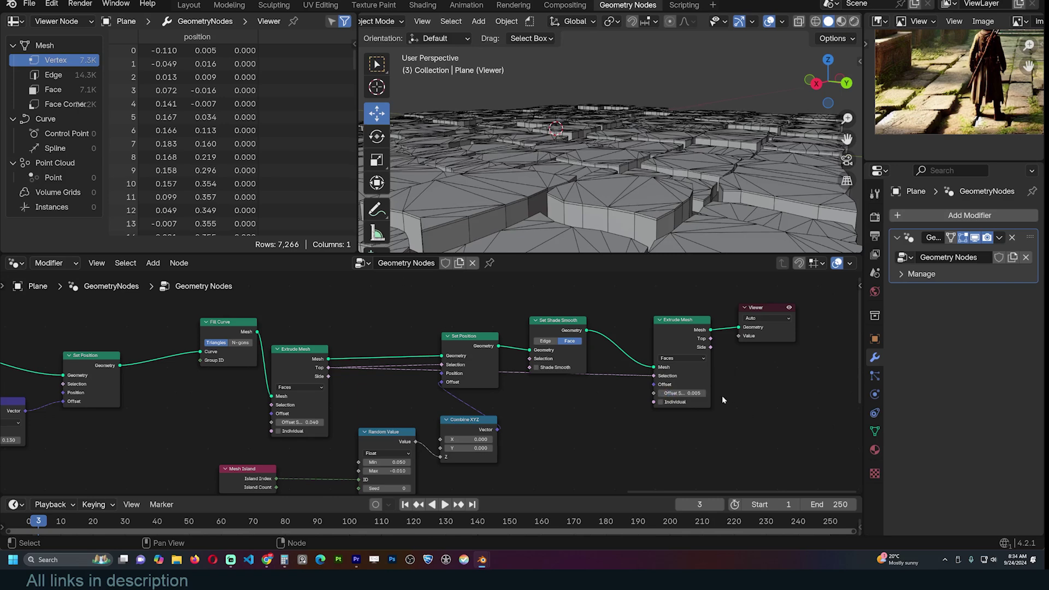
# Step: Insert a Scale Elements node after the second Extrude Mesh, connect that node's Top output to its Selection and set Scale to 0.980
pyautogui.moveTo(722, 366); pyautogui.dragTo(628, 393, button='middle')
pyautogui.moveTo(670, 363); pyautogui.dragTo(777, 362)
pyautogui.hotkey('shift', 'a')
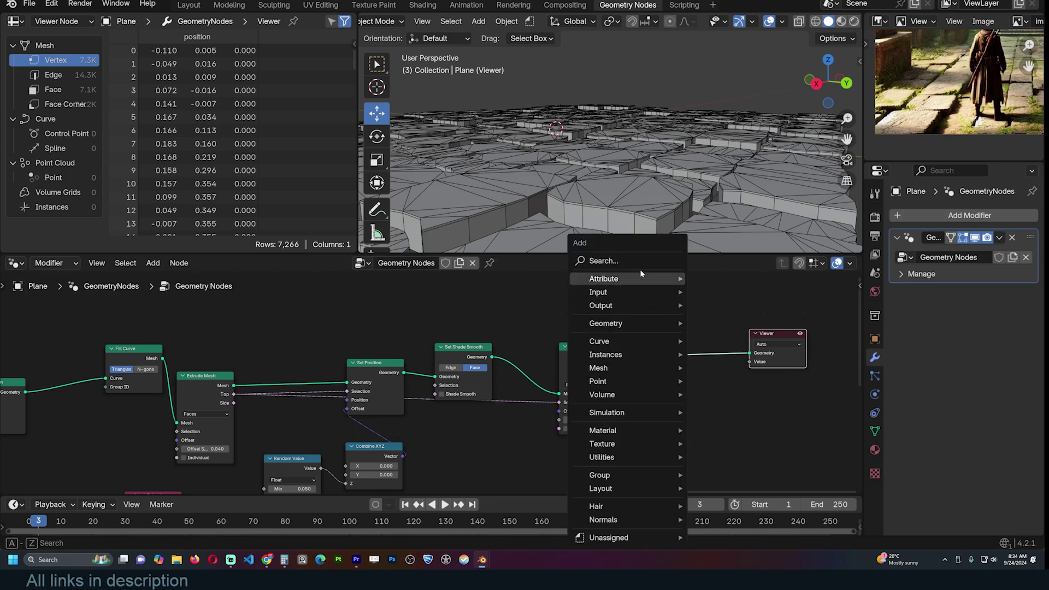
pyautogui.write('scal')
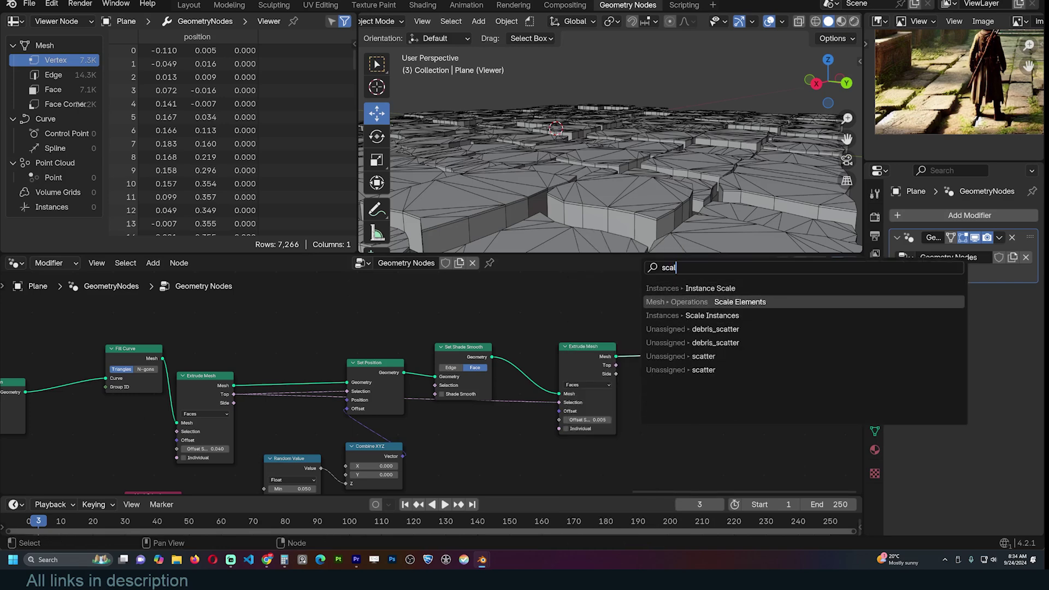
pyautogui.click(722, 302)
pyautogui.click(700, 350)
pyautogui.scroll(3, 651, 386)
pyautogui.moveTo(644, 394); pyautogui.dragTo(605, 394)
pyautogui.moveTo(626, 360); pyautogui.dragTo(780, 399)
pyautogui.scroll(1, 785, 392)
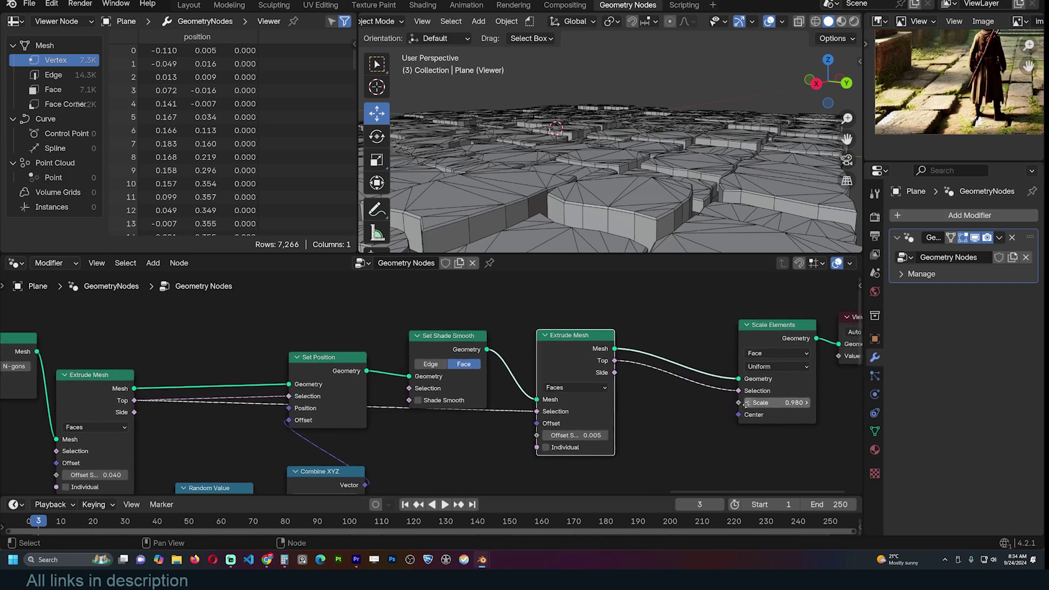
# Step: Duplicate the 0.005 Extrude Mesh after Scale Elements and connect the source node's Top output to the copy's Selection
pyautogui.moveTo(768, 341); pyautogui.dragTo(695, 347)
pyautogui.moveTo(819, 359); pyautogui.dragTo(549, 363, button='middle')
pyautogui.moveTo(588, 359); pyautogui.dragTo(788, 357)
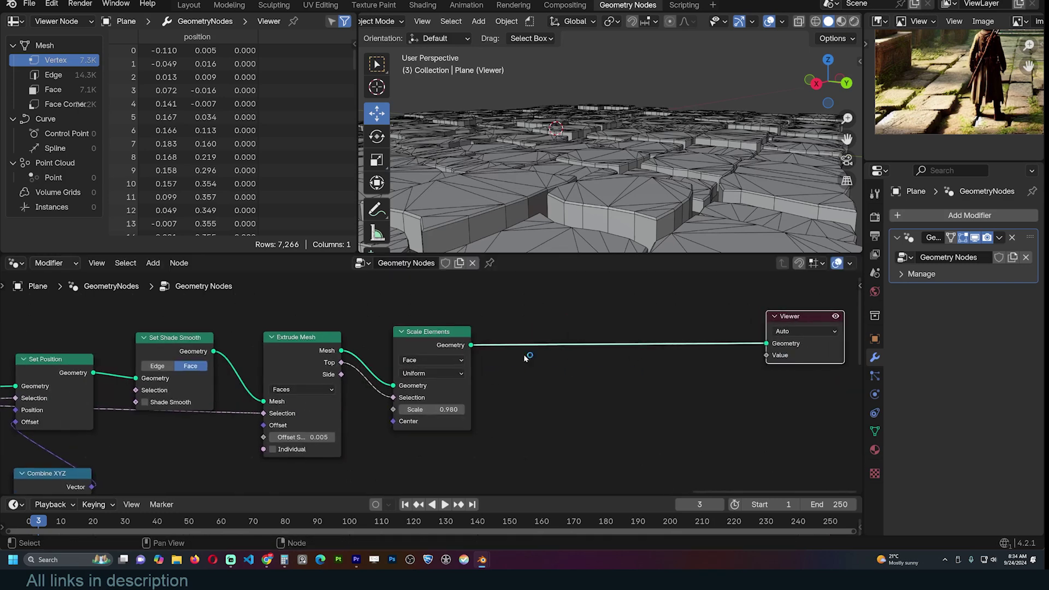
pyautogui.click(287, 343)
pyautogui.hotkey('shift', 'd')
pyautogui.click(541, 335)
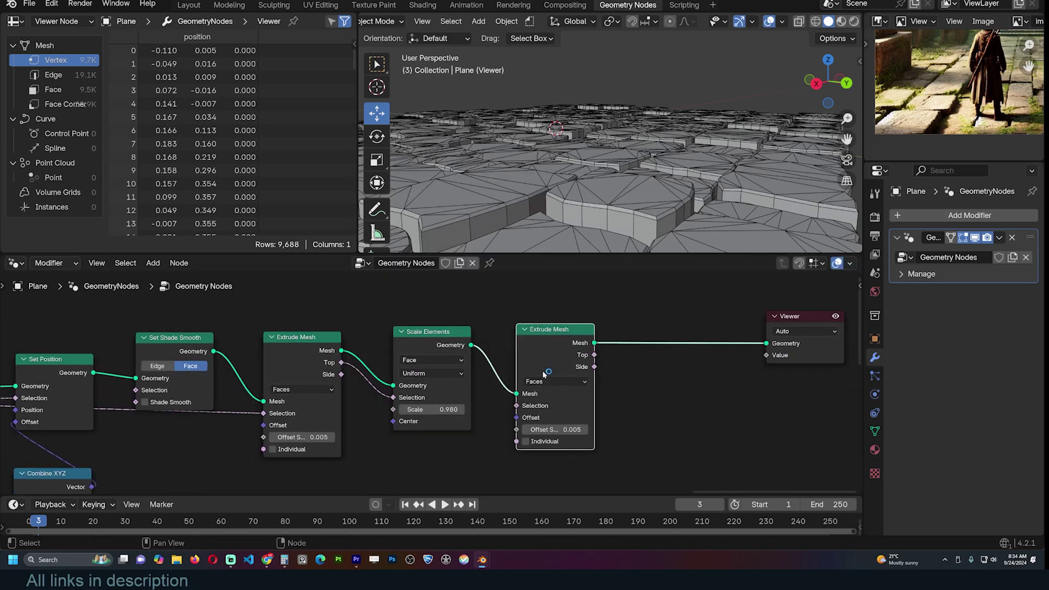
pyautogui.moveTo(341, 362); pyautogui.dragTo(516, 405)
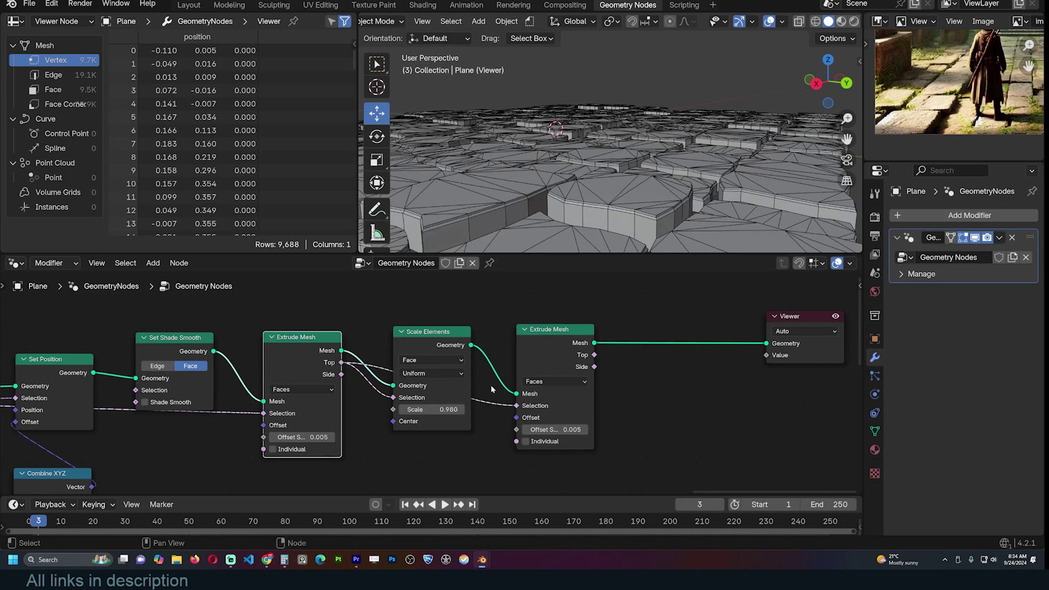
# Step: Duplicate Scale Elements after the last Extrude Mesh, set its Scale to 0.830 and connect that Extrude Mesh's Top output to its Selection
pyautogui.click(461, 352)
pyautogui.hotkey('shift', 'd')
pyautogui.click(689, 352)
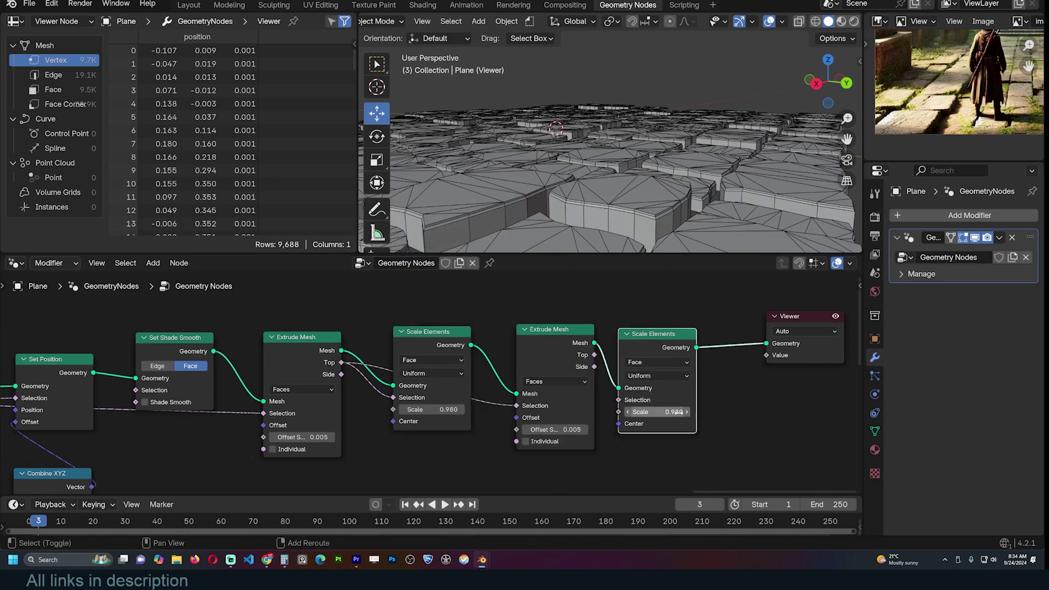
pyautogui.keyDown('shift'); pyautogui.moveTo(673, 412); pyautogui.dragTo(684, 412); pyautogui.keyUp('shift')
pyautogui.moveTo(594, 354); pyautogui.dragTo(650, 412)
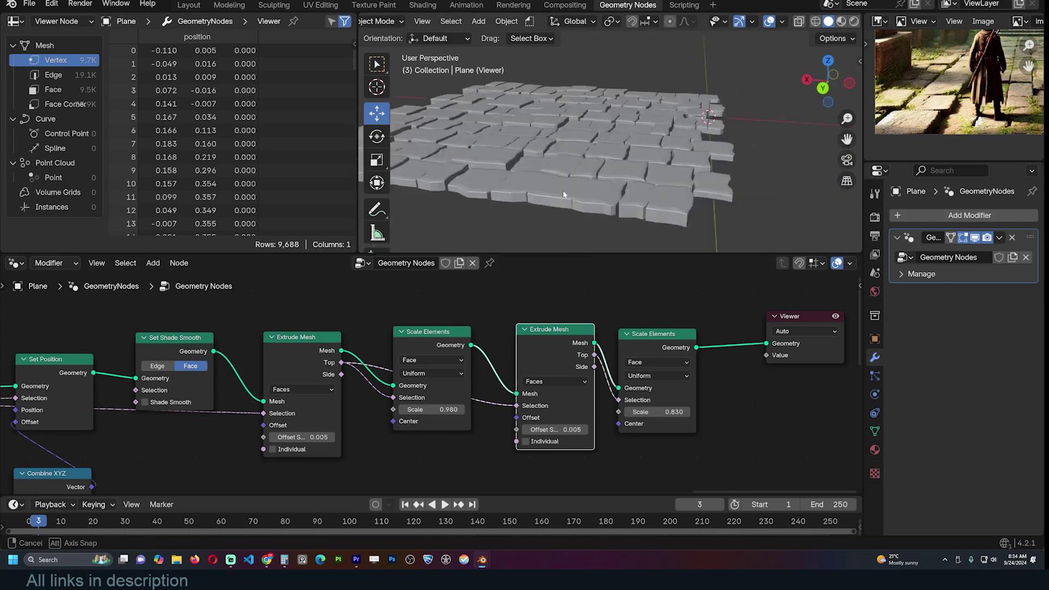
pyautogui.scroll(3, 536, 186)
pyautogui.moveTo(563, 192)
pyautogui.mouseDown(button='middle')
pyautogui.moveTo(536, 186)
pyautogui.moveTo(507, 200)
pyautogui.moveTo(544, 238)
pyautogui.moveTo(607, 217)
pyautogui.moveTo(695, 218)
pyautogui.moveTo(617, 208)
pyautogui.moveTo(627, 175)
pyautogui.moveTo(531, 100)
pyautogui.moveTo(546, 180)
pyautogui.mouseUp(button='middle')
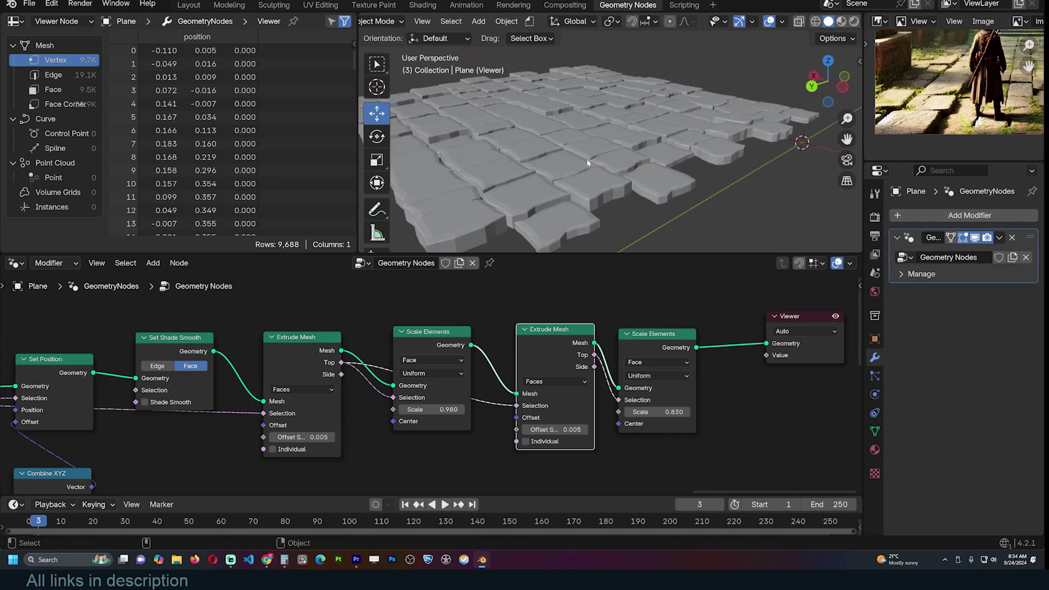
# Step: Insert a Set Shade Smooth node between the last Scale Elements and the Viewer, and inspect the rounded stones
pyautogui.moveTo(822, 351); pyautogui.dragTo(556, 384, button='middle')
pyautogui.hotkey('shift', 'a')
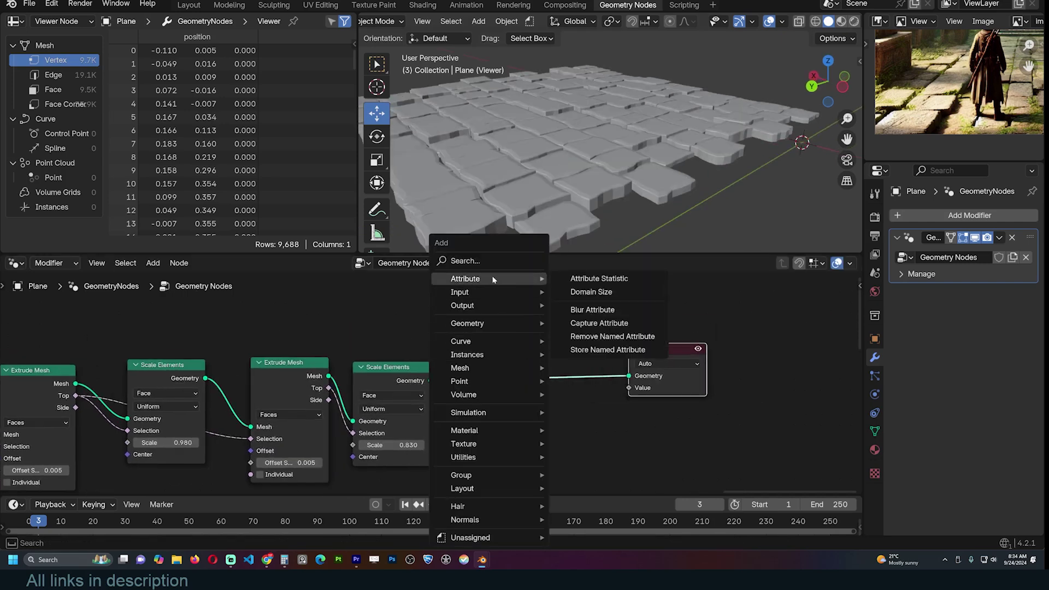
pyautogui.write('set s')
pyautogui.moveTo(677, 197)
pyautogui.mouseDown(button='middle')
pyautogui.moveTo(730, 197)
pyautogui.moveTo(746, 184)
pyautogui.mouseUp(button='middle')
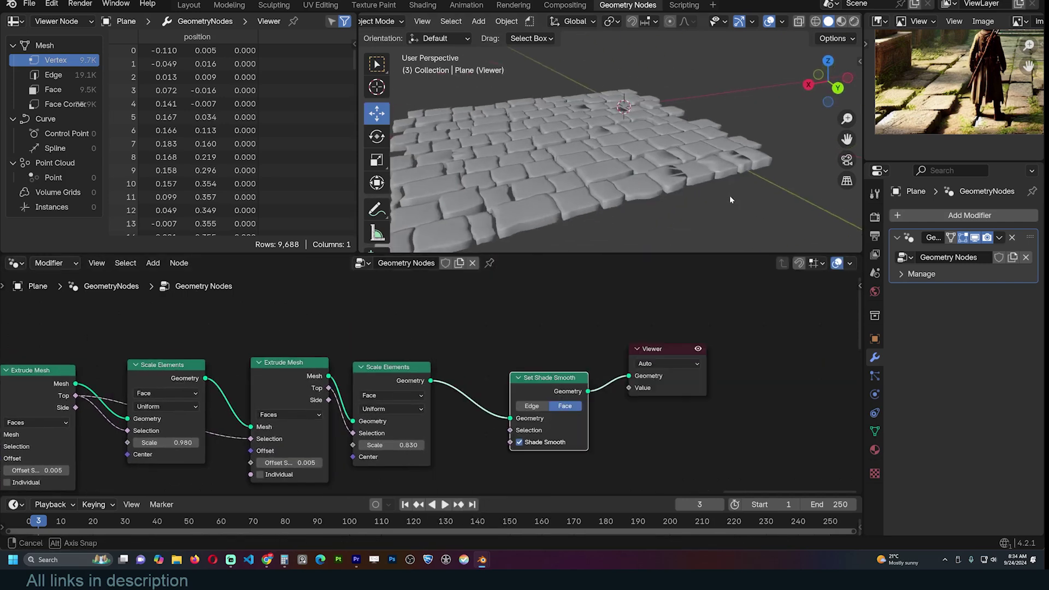
pyautogui.scroll(2, 726, 198)
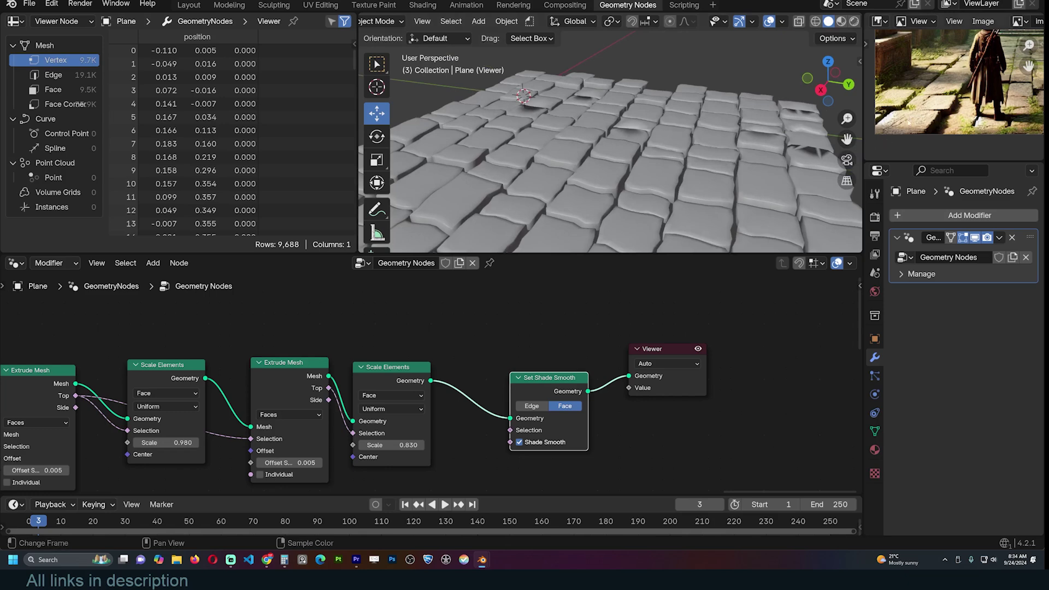
pyautogui.scroll(-2, 983, 121)
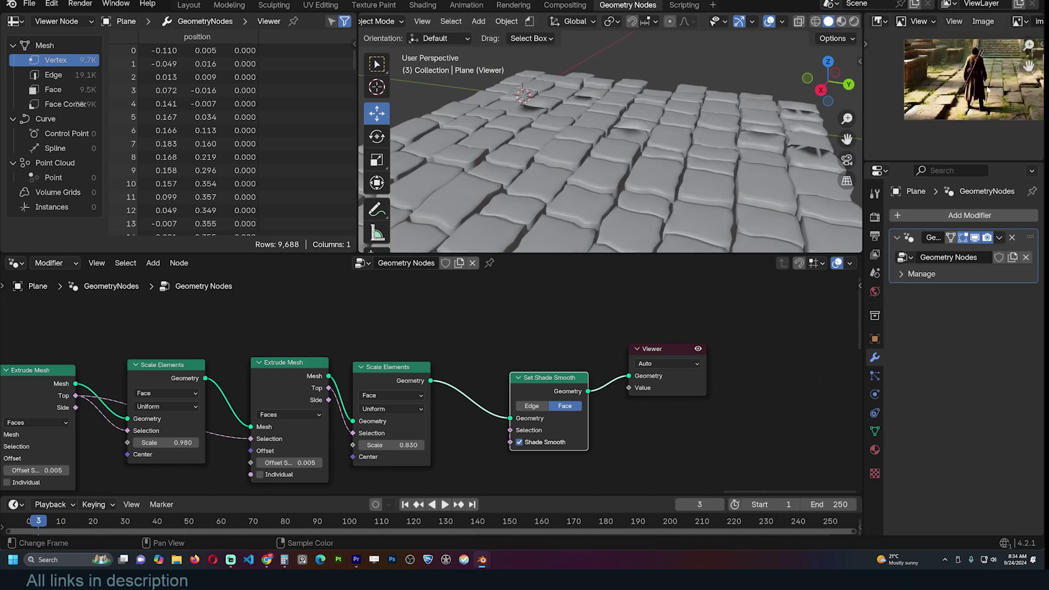
# Step: View the paving from the top and preview the output of the Set Position node before Fill Curve
pyautogui.click(674, 165)
pyautogui.press('KP_7')
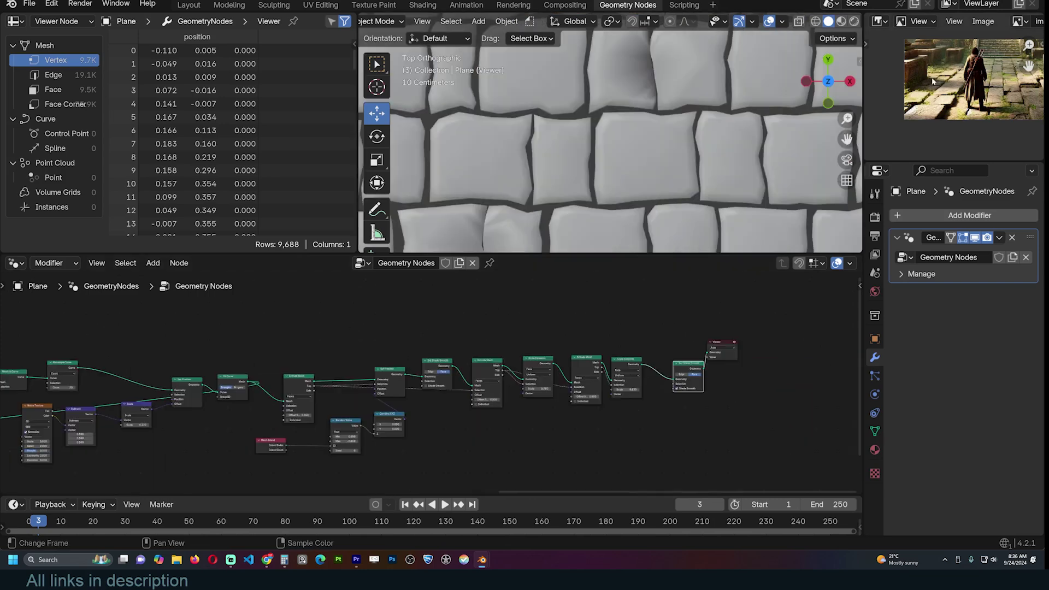
pyautogui.moveTo(328, 347); pyautogui.dragTo(554, 356, button='middle')
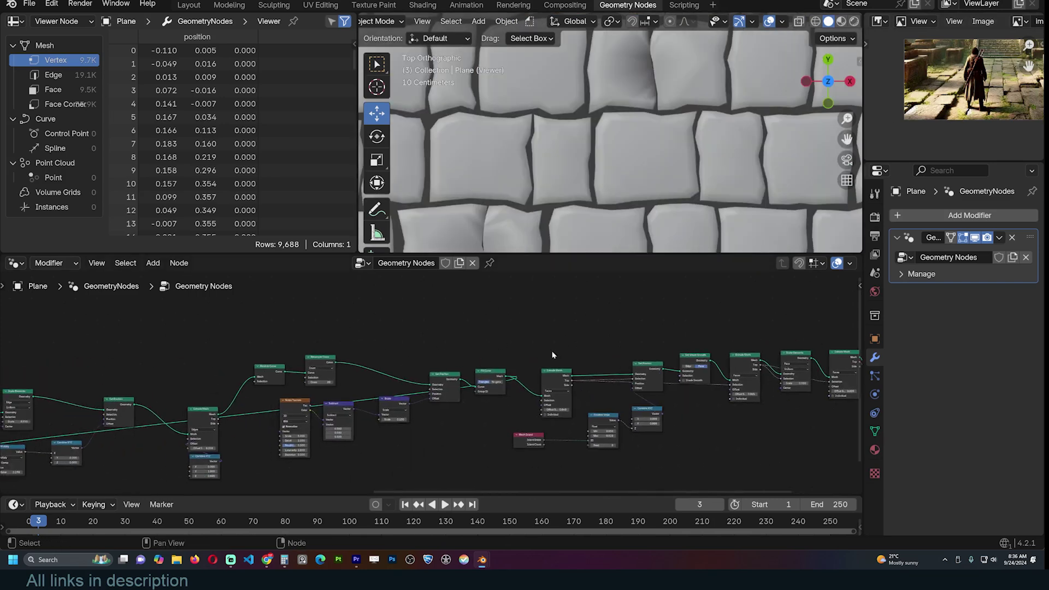
pyautogui.scroll(5, 532, 363)
pyautogui.keyDown('ctrl'); pyautogui.keyDown('shift'); pyautogui.click(532, 365); pyautogui.keyUp('shift'); pyautogui.keyUp('ctrl')
pyautogui.keyDown('ctrl'); pyautogui.keyDown('shift'); pyautogui.click(447, 373); pyautogui.keyUp('shift'); pyautogui.keyUp('ctrl')
pyautogui.scroll(-2, 590, 169)
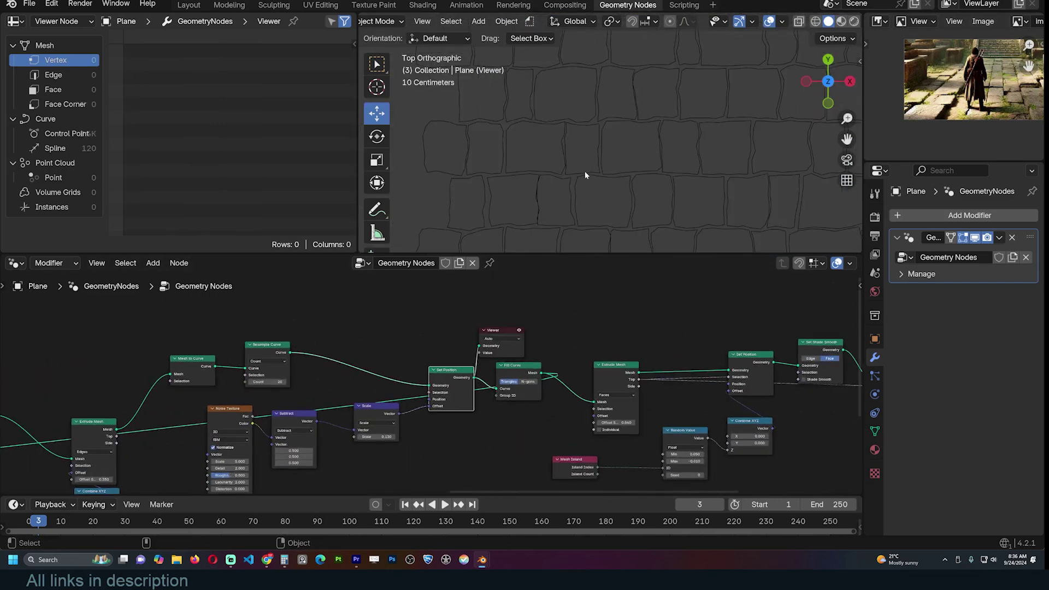
# Step: Add a second Resample Curve node and feed it the geometry of the Set Position node before Fill Curve
pyautogui.moveTo(463, 380); pyautogui.dragTo(387, 448, button='middle')
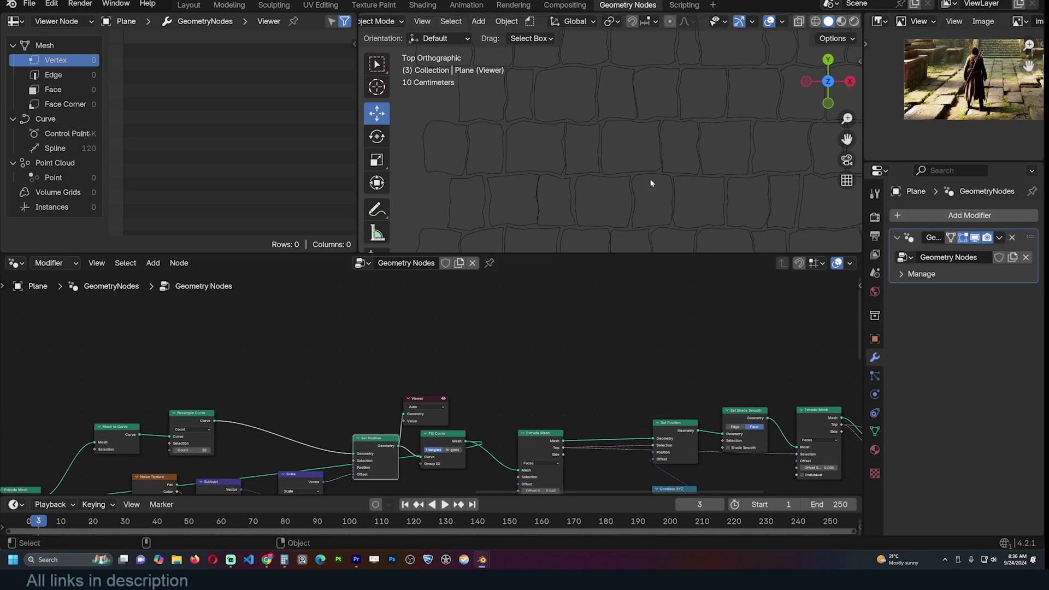
pyautogui.hotkey('shift', 'a')
pyautogui.write('resa')
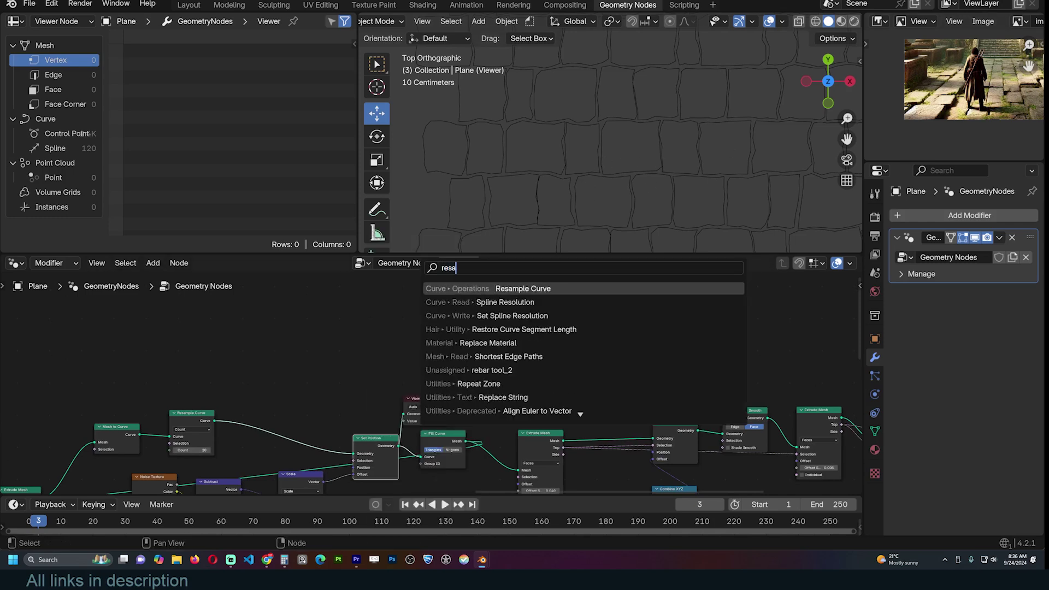
pyautogui.press('Return')
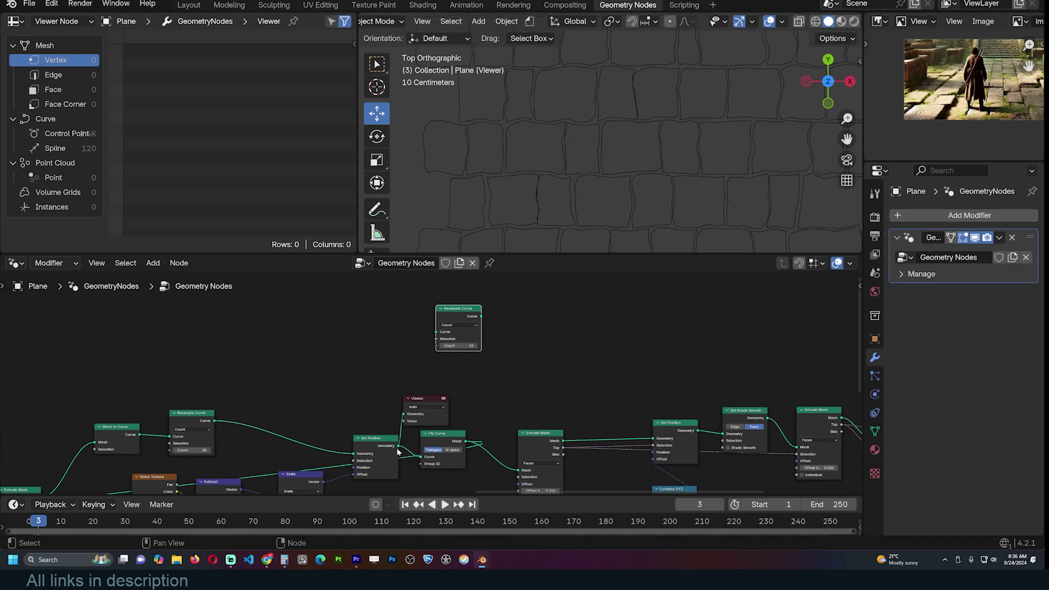
pyautogui.moveTo(398, 447); pyautogui.dragTo(436, 332)
pyautogui.scroll(-2, 435, 338)
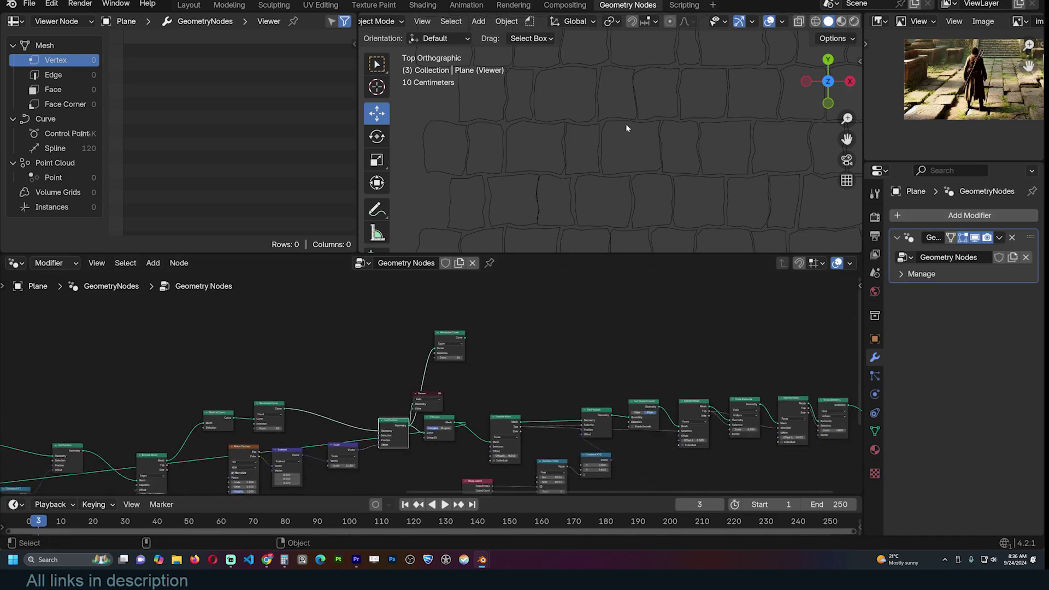
# Step: Preview the final Set Shade Smooth node's output from the top
pyautogui.moveTo(586, 362); pyautogui.dragTo(393, 359, button='middle')
pyautogui.keyDown('ctrl'); pyautogui.keyDown('shift'); pyautogui.click(647, 394); pyautogui.keyUp('shift'); pyautogui.keyUp('ctrl')
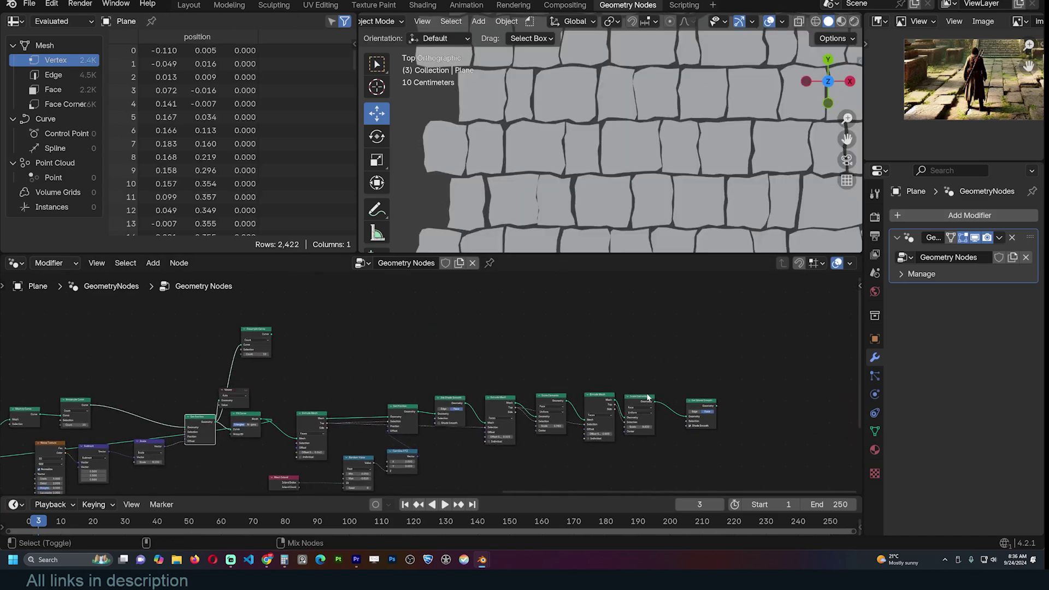
pyautogui.keyDown('ctrl'); pyautogui.keyDown('shift'); pyautogui.click(705, 406); pyautogui.keyUp('shift'); pyautogui.keyUp('ctrl')
pyautogui.moveTo(322, 382); pyautogui.dragTo(503, 371, button='middle')
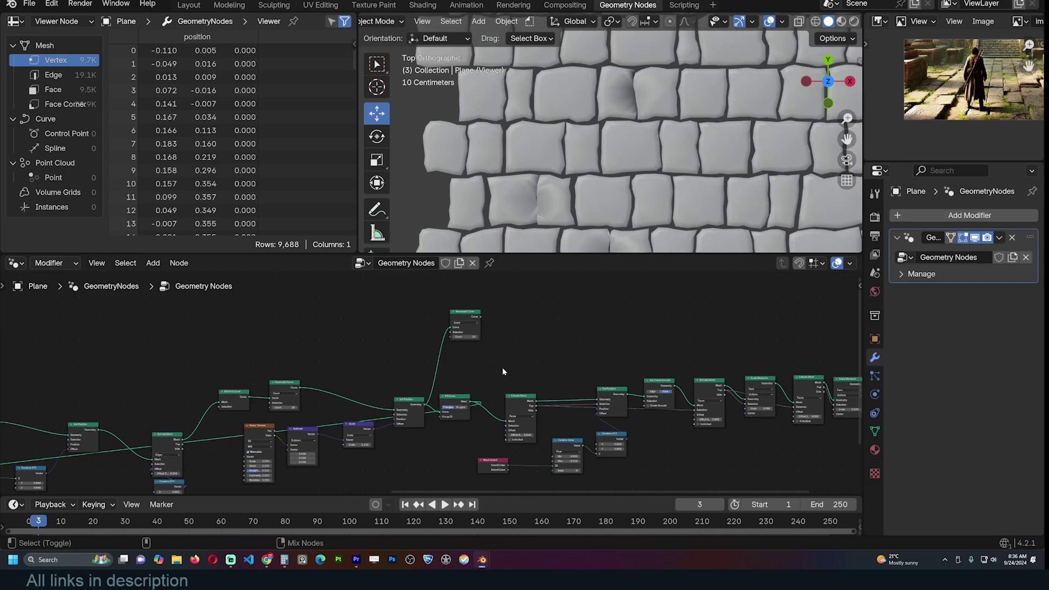
# Step: Preview the new Resample Curve node in the Viewer and raise its Count for smoother tile outlines
pyautogui.keyDown('ctrl'); pyautogui.keyDown('shift'); pyautogui.click(415, 404); pyautogui.keyUp('shift'); pyautogui.keyUp('ctrl')
pyautogui.keyDown('ctrl'); pyautogui.keyDown('shift'); pyautogui.click(468, 318); pyautogui.keyUp('shift'); pyautogui.keyUp('ctrl')
pyautogui.moveTo(509, 302); pyautogui.dragTo(670, 304)
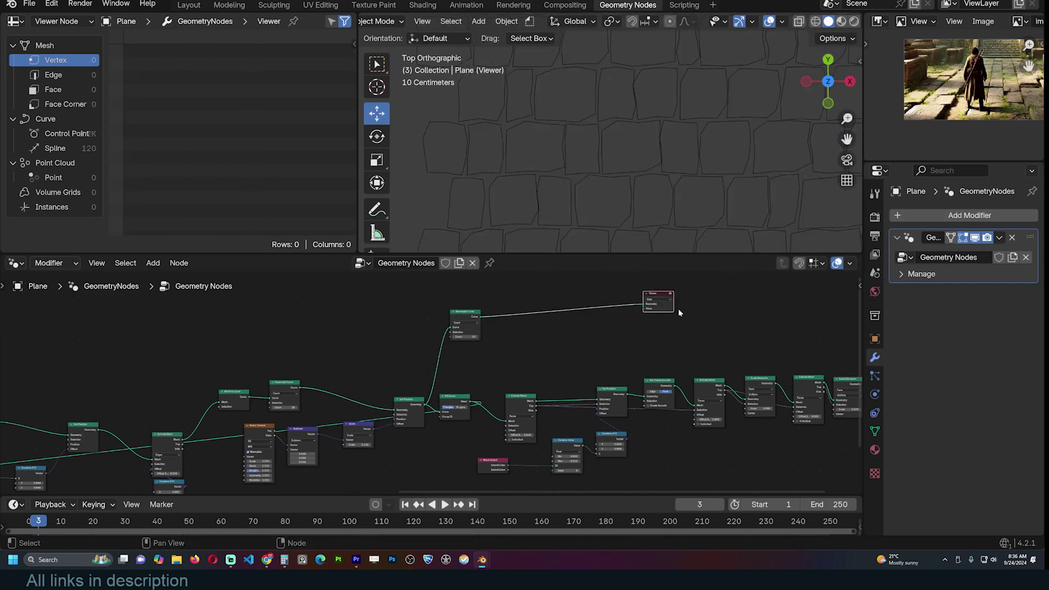
pyautogui.keyDown('shift'); pyautogui.moveTo(469, 337); pyautogui.dragTo(505, 337); pyautogui.keyUp('shift')
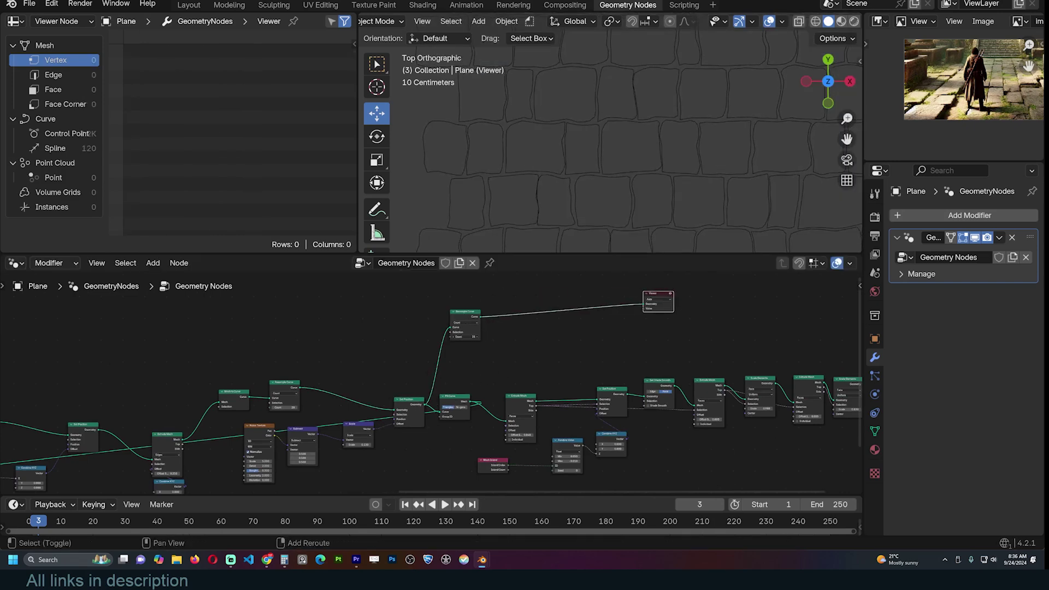
# Step: Insert an Instance on Points node between the new Resample Curve and the Viewer
pyautogui.moveTo(577, 290); pyautogui.dragTo(493, 287, button='middle')
pyautogui.hotkey('shift', 'a')
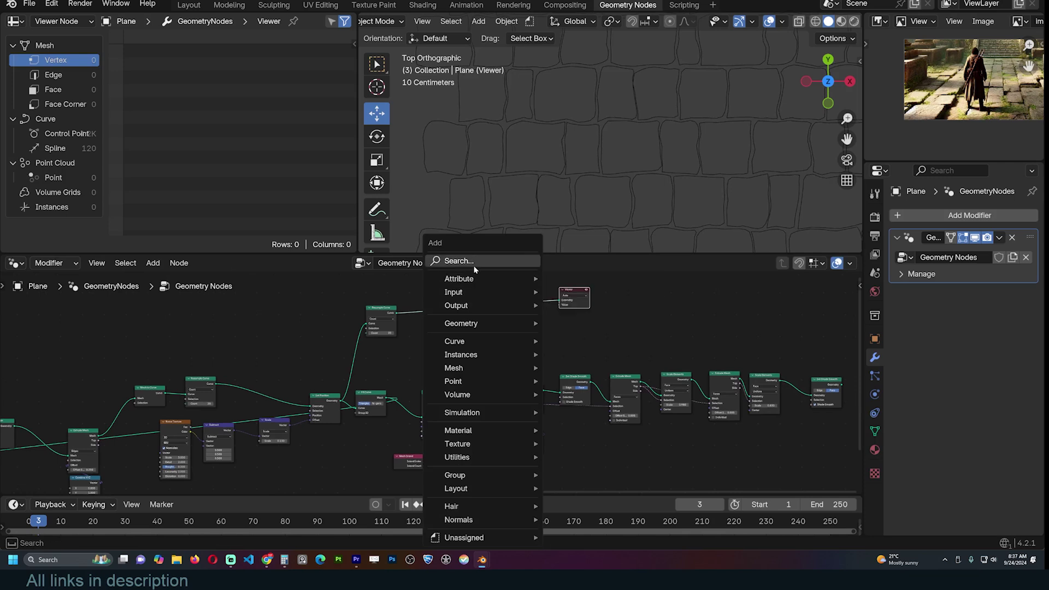
pyautogui.click(464, 258)
pyautogui.write('on')
pyautogui.press('Return')
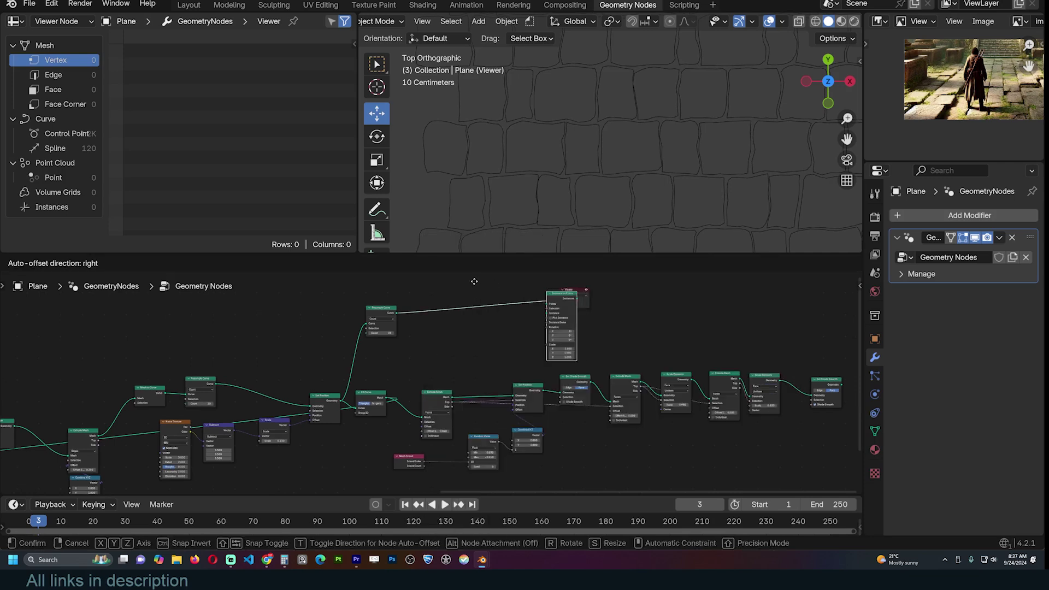
pyautogui.click(465, 296)
# Step: Add a Cube node and connect its Mesh output to the Instance input of Instance on Points
pyautogui.moveTo(464, 295); pyautogui.dragTo(534, 326, button='middle')
pyautogui.hotkey('shift', 'a')
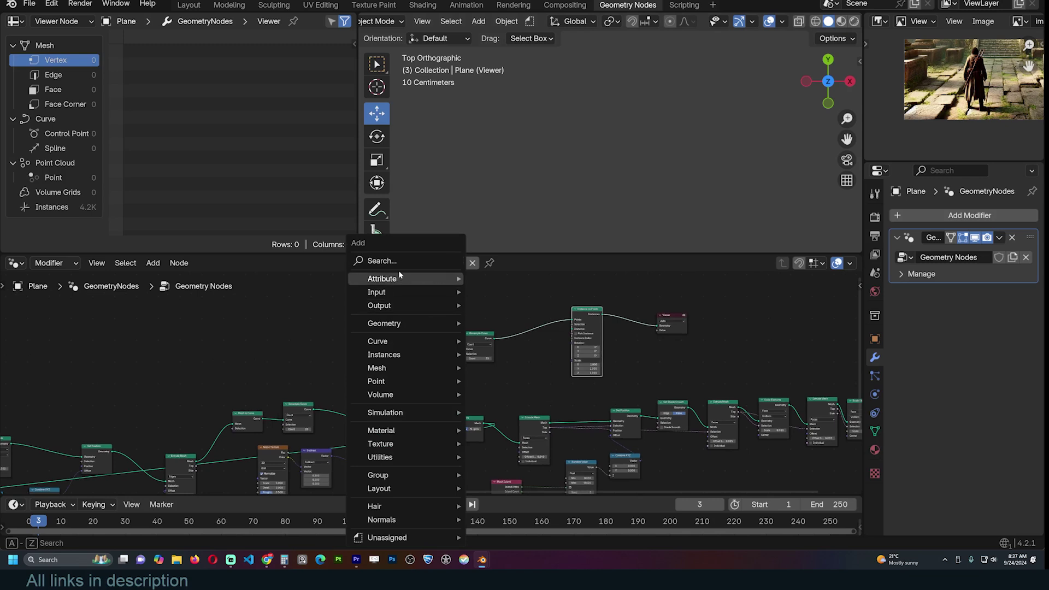
pyautogui.click(431, 261)
pyautogui.write('cu')
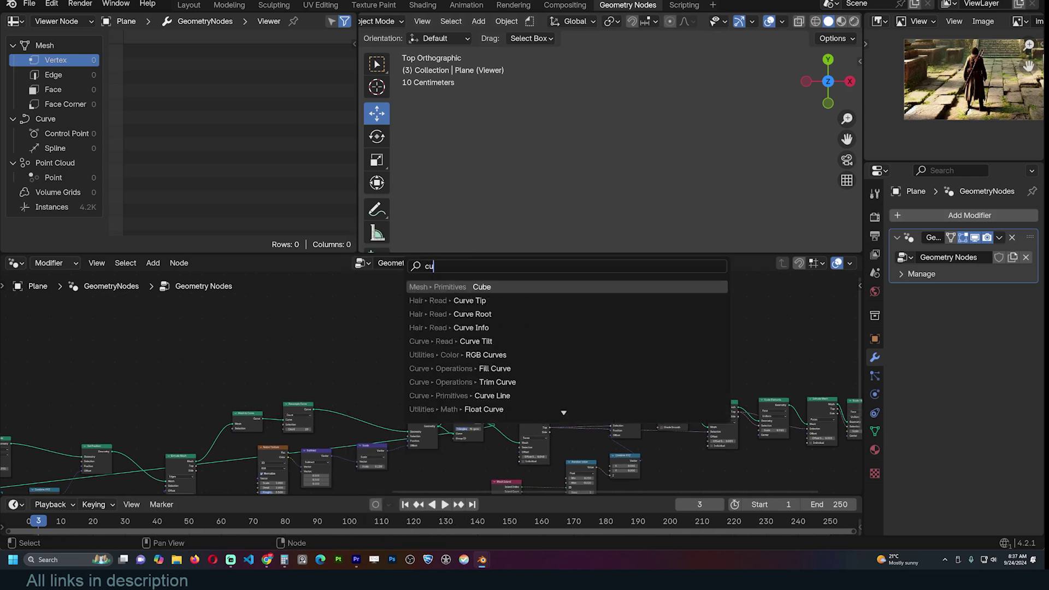
pyautogui.press('Return')
pyautogui.click(437, 298)
pyautogui.scroll(2, 465, 304)
pyautogui.moveTo(471, 289); pyautogui.dragTo(596, 320)
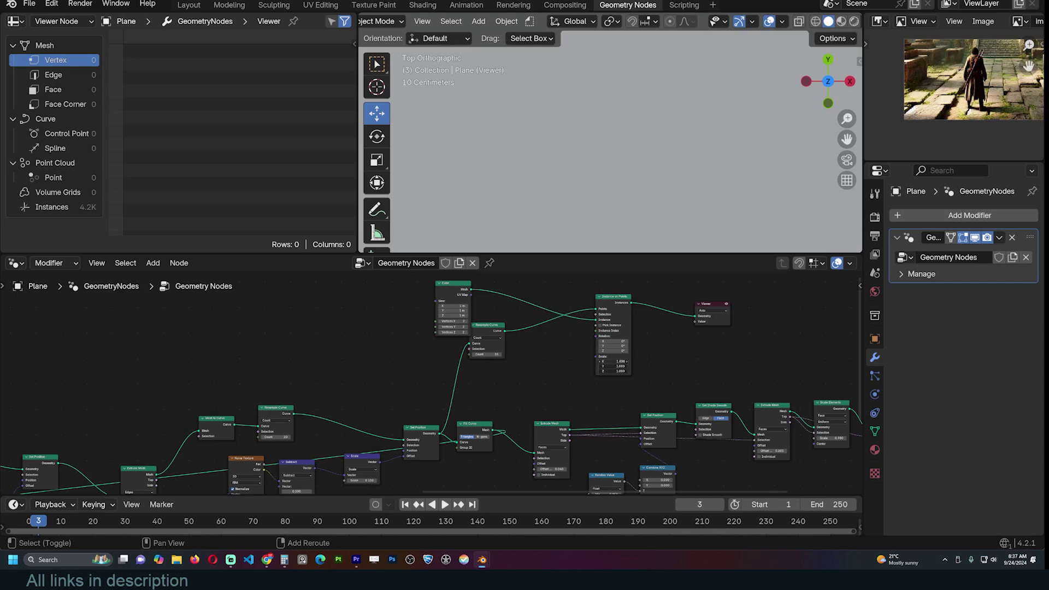
# Step: Reduce the cube instances' scale to 0.030 on all axes in Instance on Points
pyautogui.moveTo(613, 371); pyautogui.dragTo(579, 361)
pyautogui.scroll(-3, 713, 189)
pyautogui.moveTo(714, 190); pyautogui.dragTo(596, 104, button='middle')
pyautogui.scroll(-4, 716, 382)
pyautogui.moveTo(720, 386); pyautogui.dragTo(464, 369, button='middle')
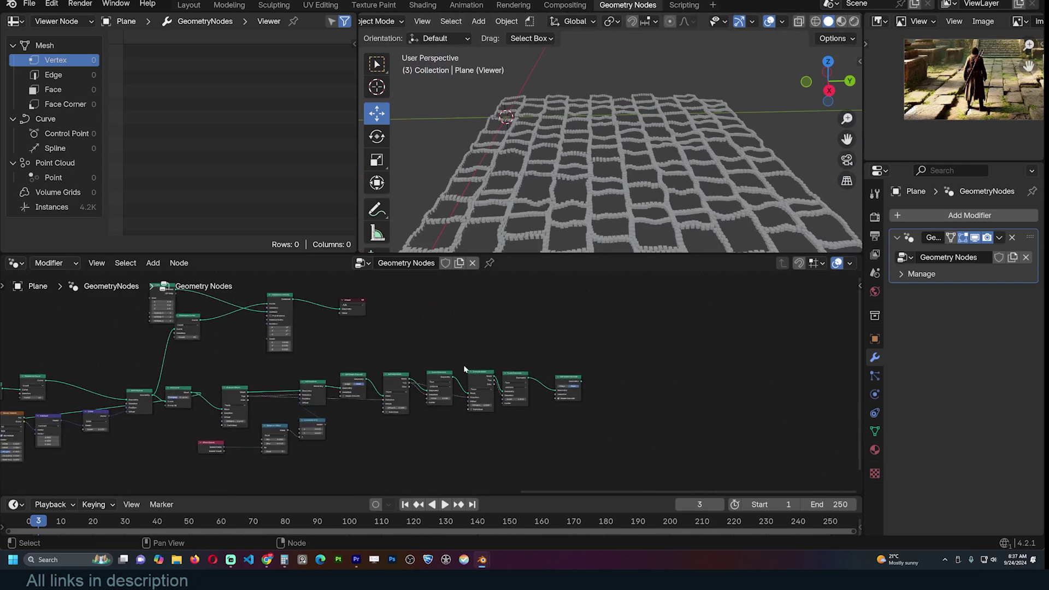
# Step: Make room before the Viewer and combine the Instance on Points output with the final Set Shade Smooth output using Join Geometry
pyautogui.moveTo(362, 310); pyautogui.dragTo(748, 308)
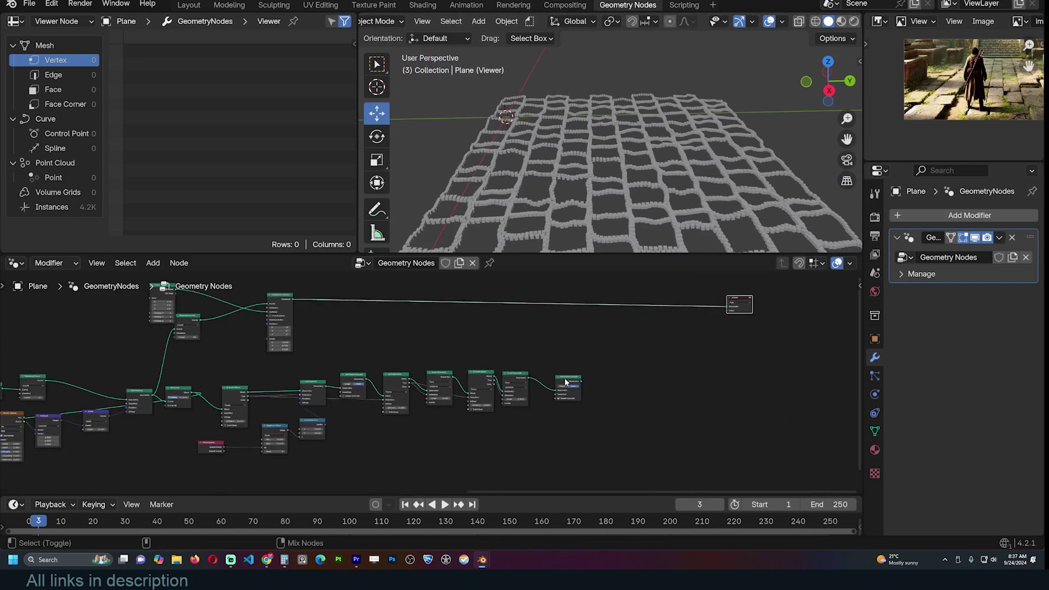
pyautogui.keyDown('ctrl'); pyautogui.keyDown('shift'); pyautogui.moveTo(566, 383); pyautogui.dragTo(310, 299, button='right'); pyautogui.keyUp('shift'); pyautogui.keyUp('ctrl')
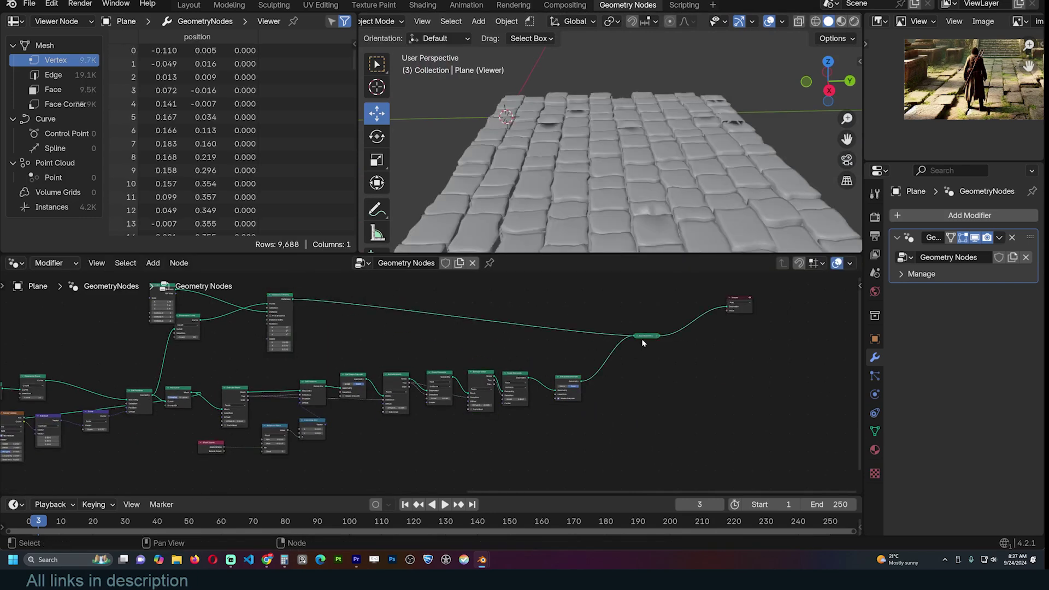
pyautogui.moveTo(612, 229); pyautogui.dragTo(563, 229, button='middle')
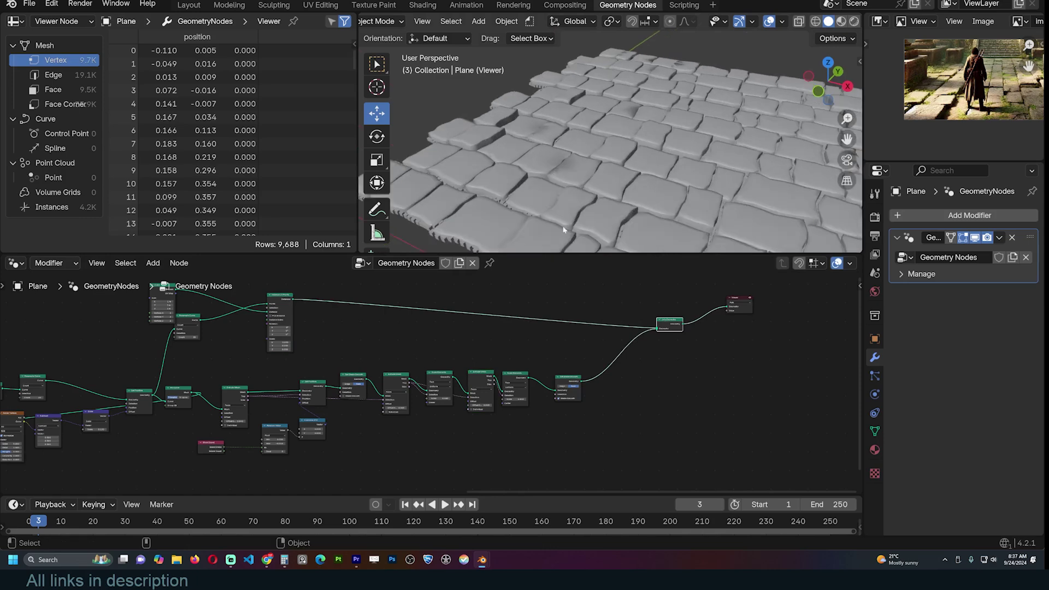
# Step: Insert a Set Position node between Instance on Points and Join Geometry, with a Z offset of 0.07 m
pyautogui.hotkey('shift', 'a')
pyautogui.write('set')
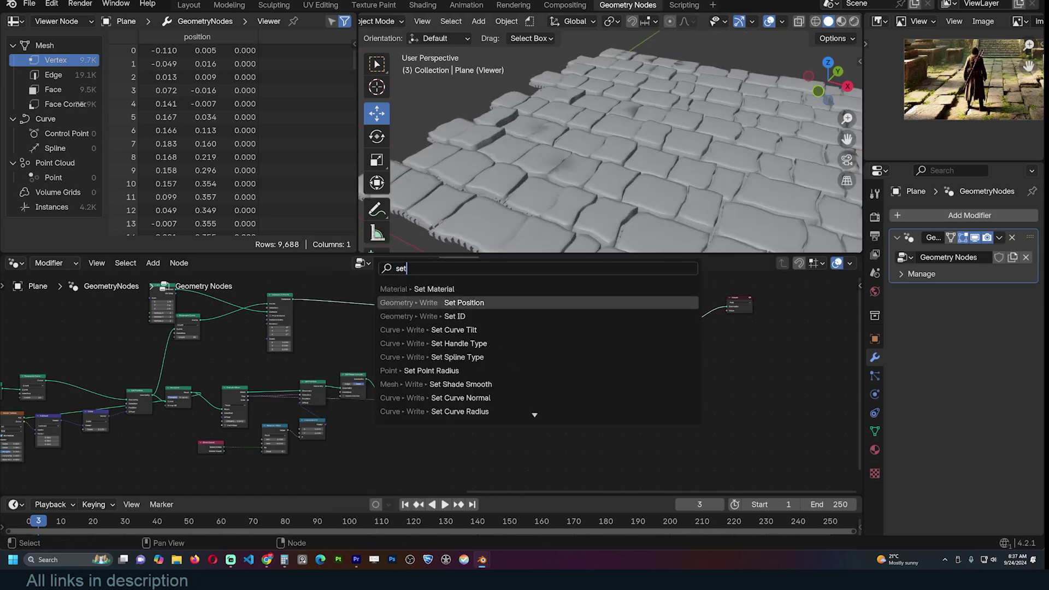
pyautogui.click(420, 302)
pyautogui.moveTo(436, 324); pyautogui.dragTo(437, 325)
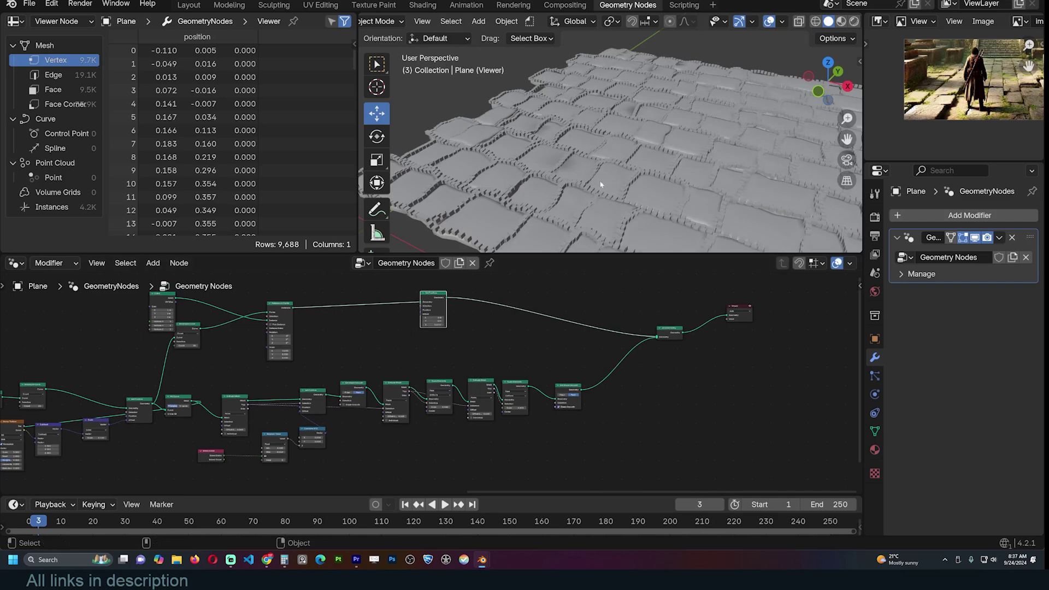
pyautogui.moveTo(600, 183); pyautogui.dragTo(785, 142, button='middle')
pyautogui.scroll(4, 651, 159)
pyautogui.moveTo(651, 159); pyautogui.dragTo(653, 142, button='middle')
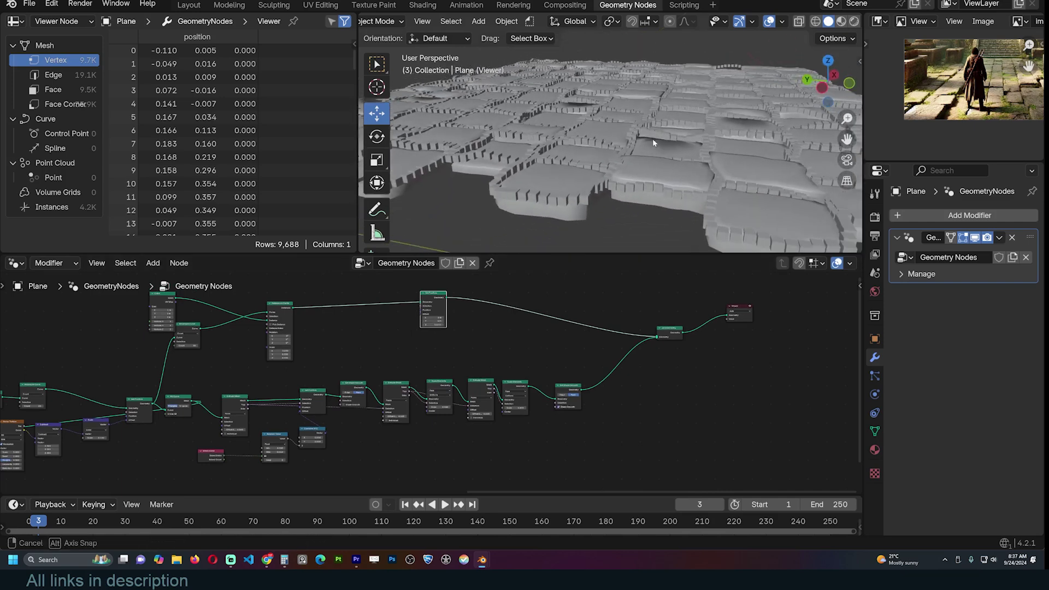
# Step: Spawn the botaniq grass asset Basic Strands (A) into the scene
pyautogui.press('n')
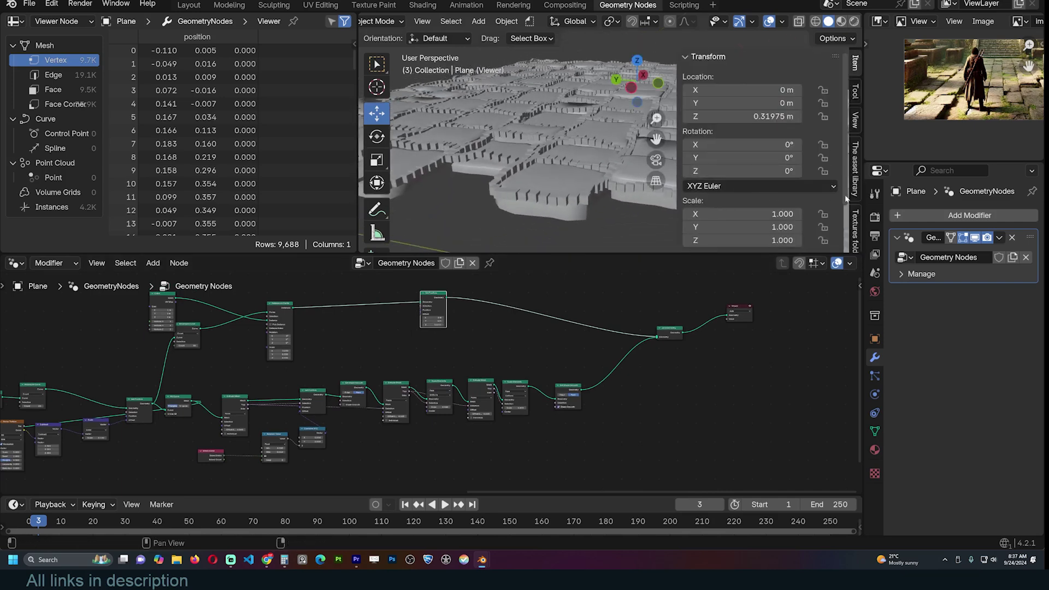
pyautogui.scroll(-11, 841, 198)
pyautogui.click(854, 229)
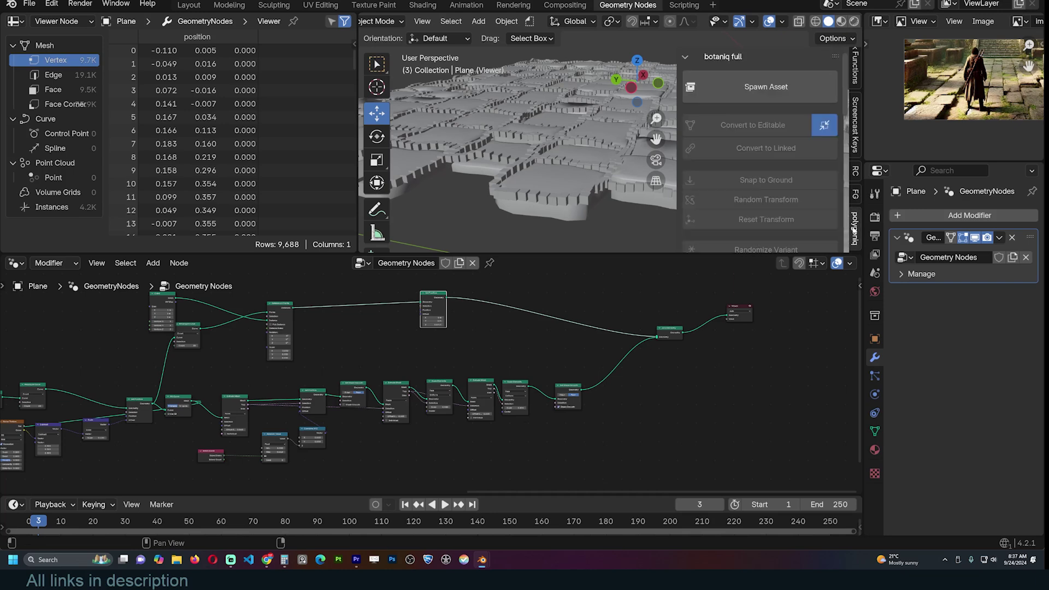
pyautogui.click(773, 98)
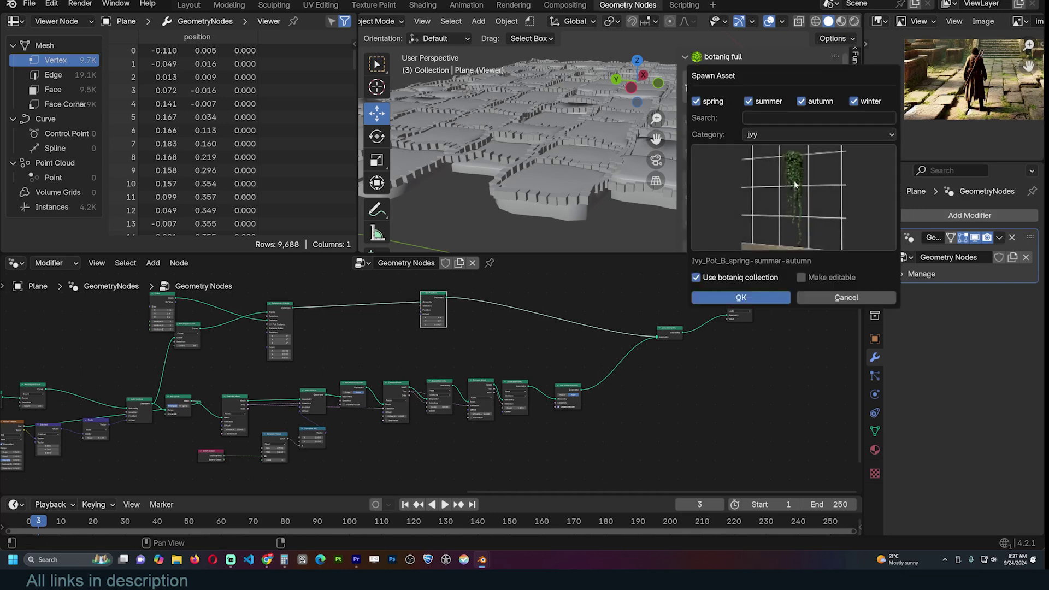
pyautogui.click(794, 135)
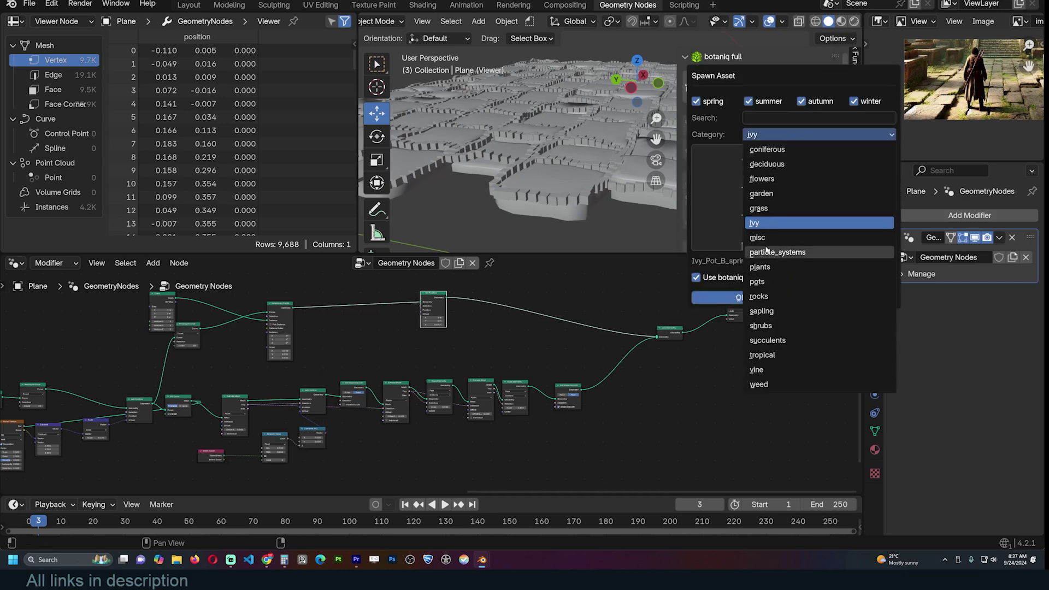
pyautogui.click(767, 325)
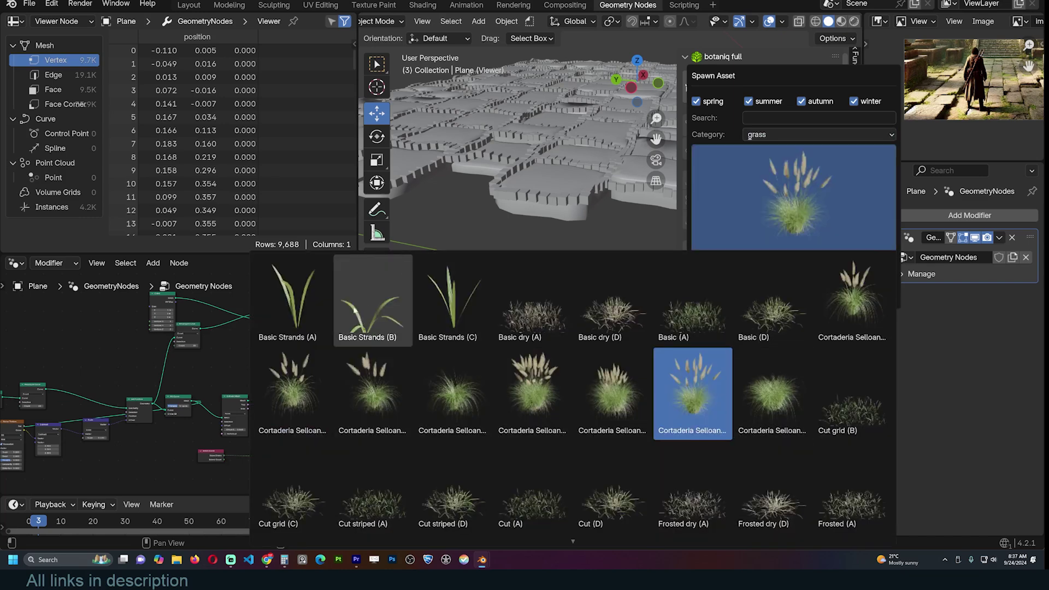
pyautogui.click(326, 309)
pyautogui.click(741, 297)
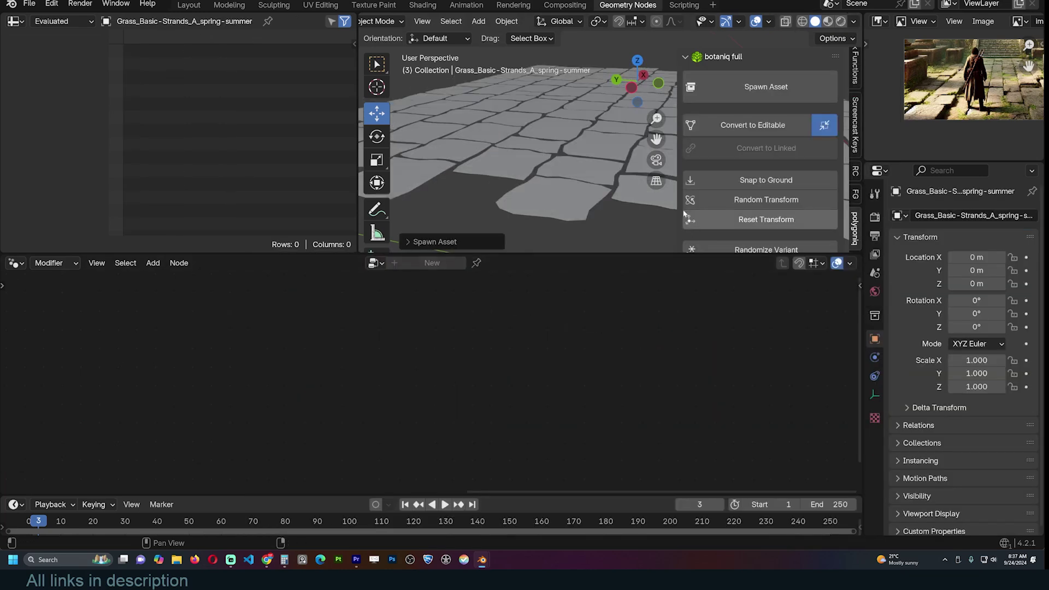
# Step: Snap the spawned grass to the 3D cursor and reselect the stone plane
pyautogui.hotkey('shift', 's')
pyautogui.click(551, 90)
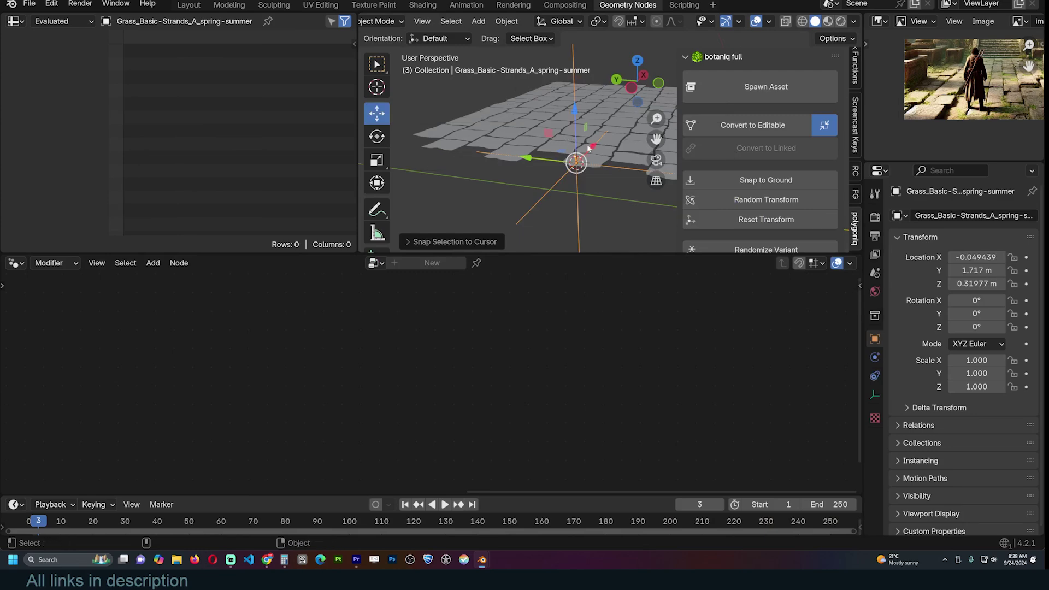
pyautogui.click(606, 185)
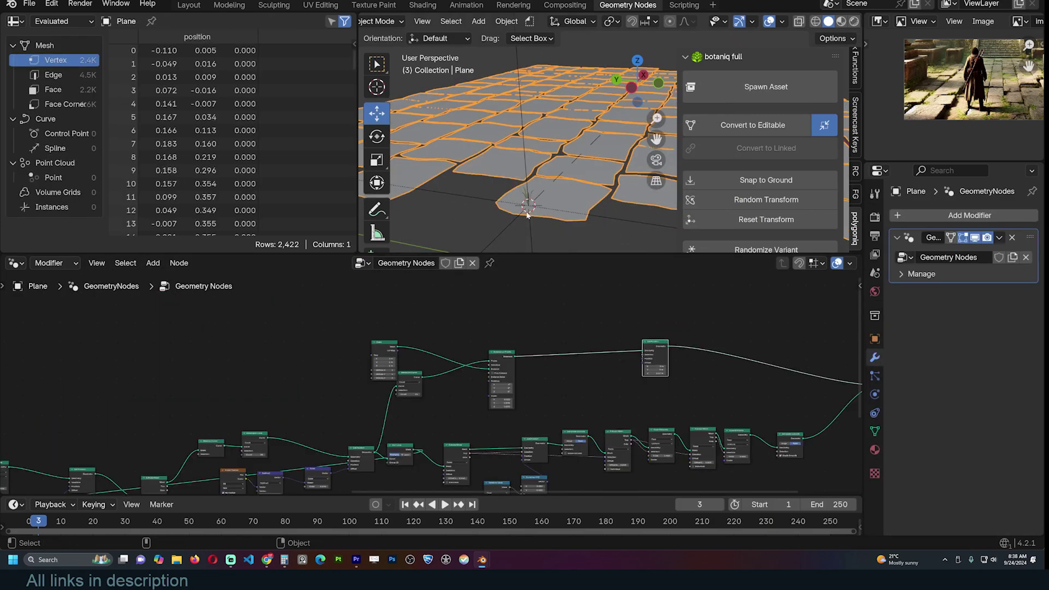
# Step: Change the Spreadsheet editor to an Outliner and expand the grass asset in the botaniq collection
pyautogui.click(15, 22)
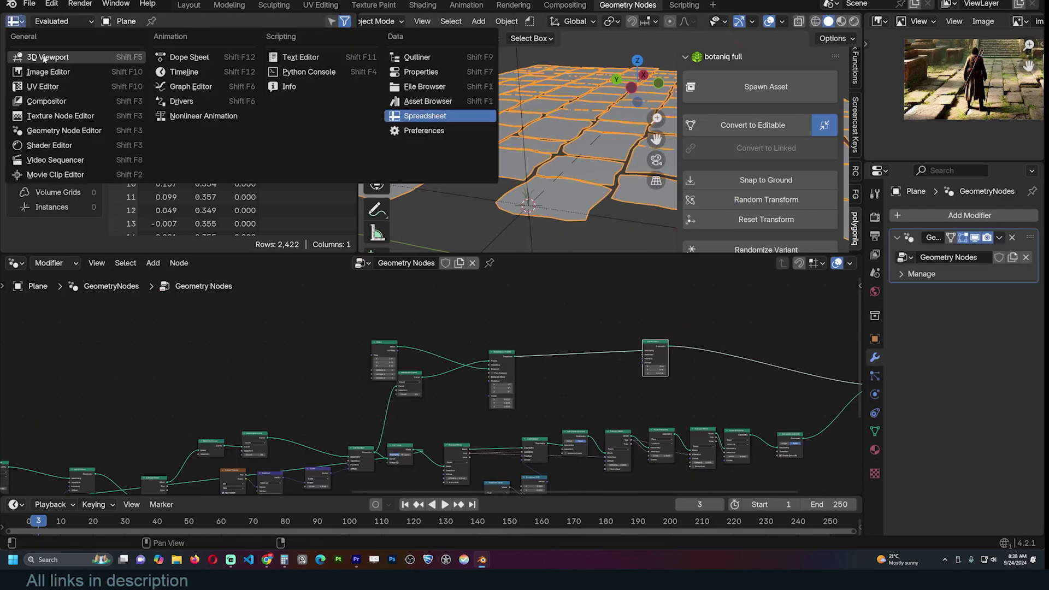
pyautogui.click(431, 57)
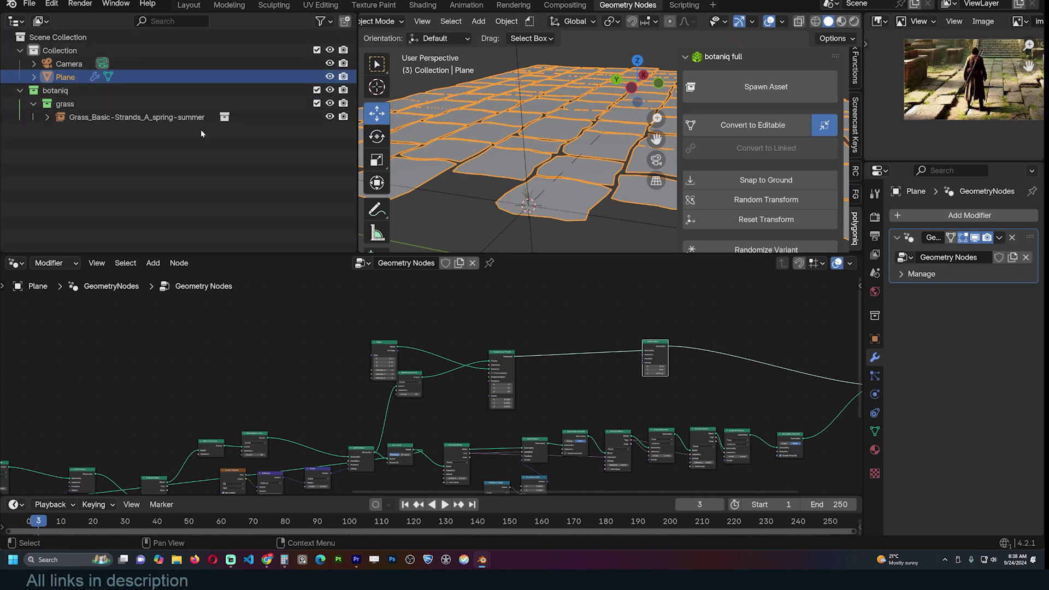
pyautogui.click(131, 117)
pyautogui.click(48, 117)
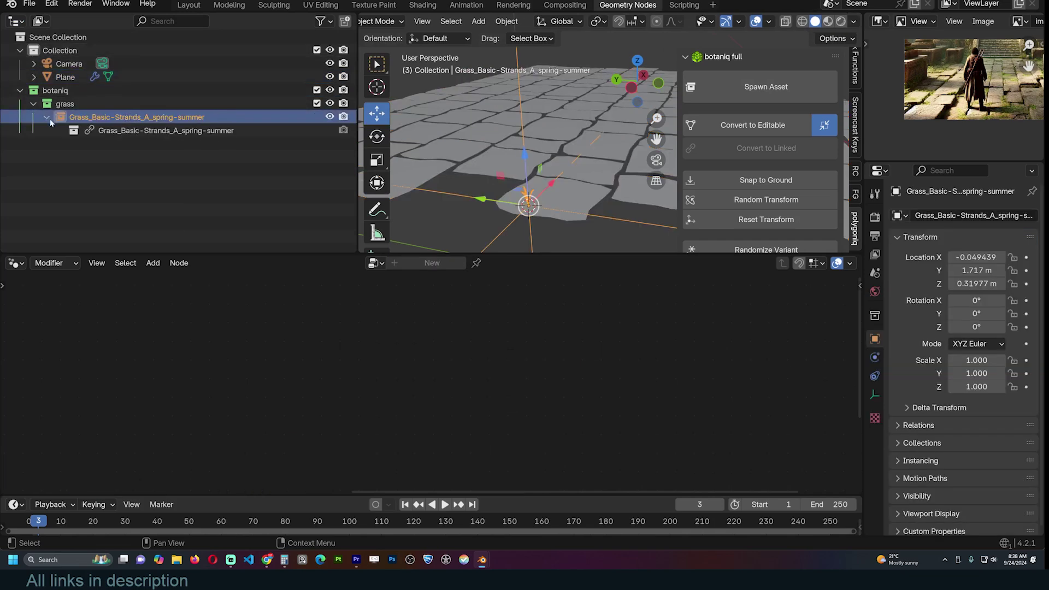
# Step: Bring the grass object into the plane's node tree as Object Info with As Instance enabled, and link its Geometry to Instance
pyautogui.click(455, 150)
pyautogui.moveTo(137, 117); pyautogui.dragTo(462, 334)
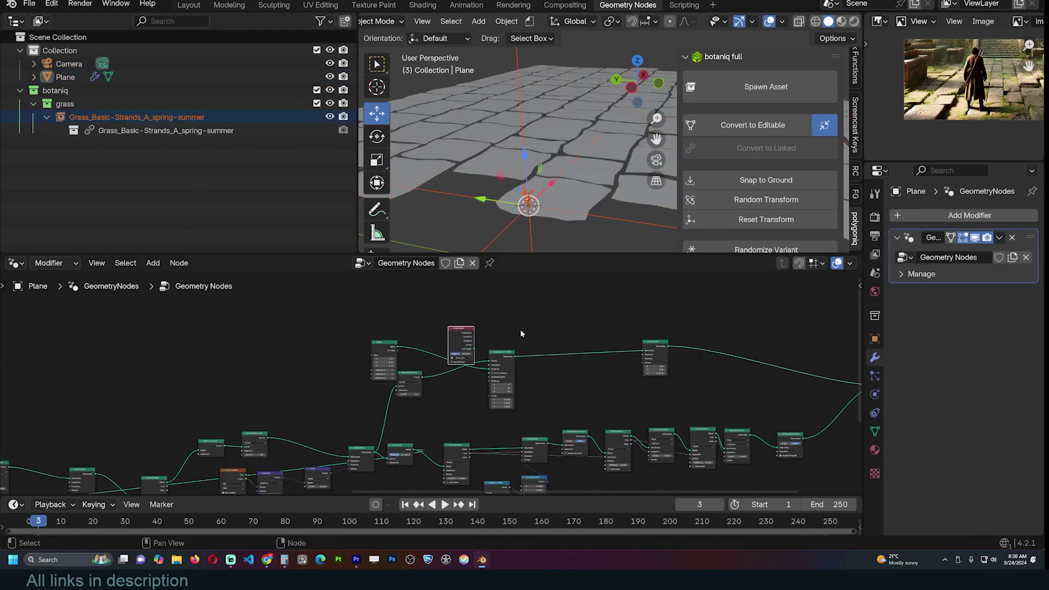
pyautogui.scroll(3, 520, 333)
pyautogui.click(521, 333)
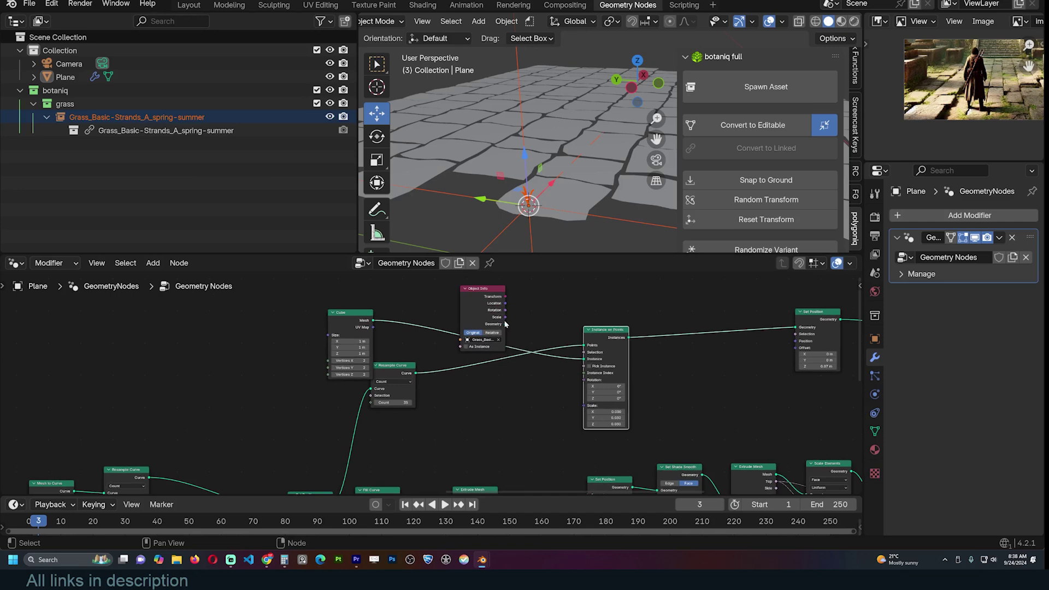
pyautogui.moveTo(504, 325); pyautogui.dragTo(514, 334)
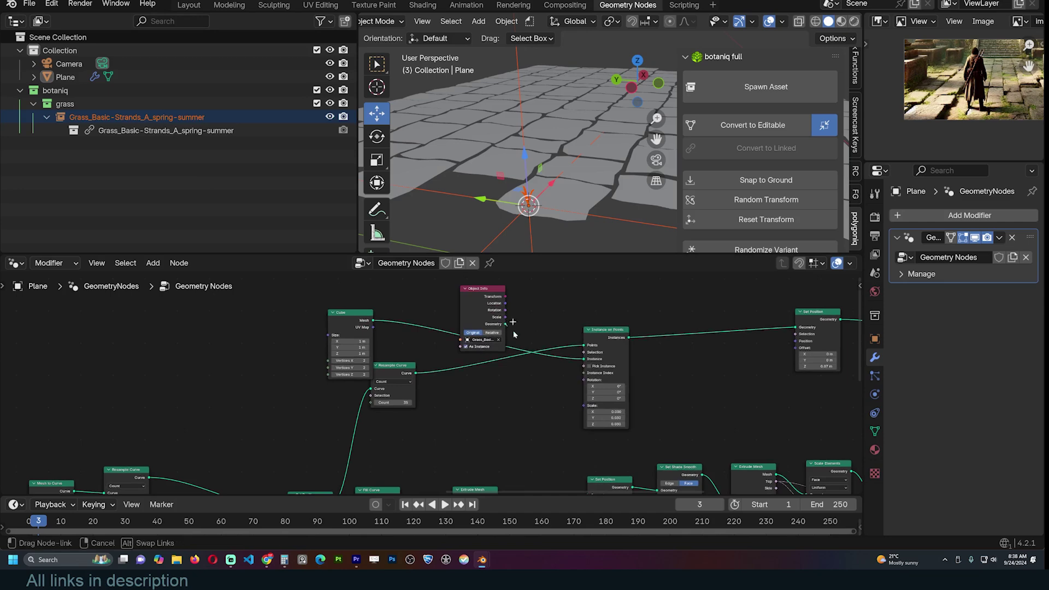
pyautogui.moveTo(584, 361); pyautogui.dragTo(583, 359)
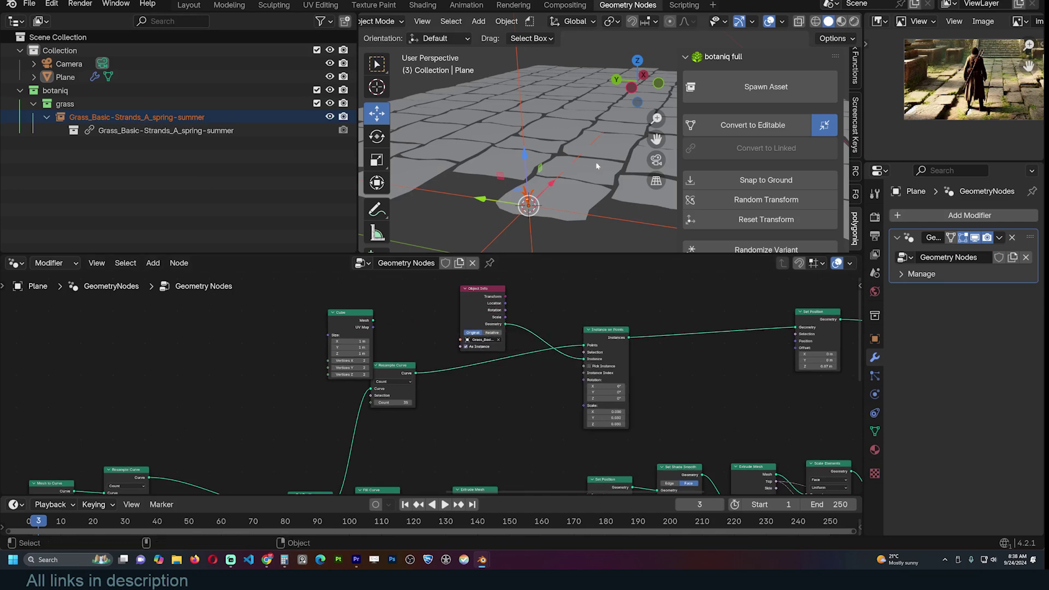
# Step: Preview the Join Geometry output in the Viewer with the plane selected
pyautogui.click(597, 166)
pyautogui.moveTo(836, 326); pyautogui.dragTo(515, 333, button='middle')
pyautogui.scroll(-3, 518, 328)
pyautogui.moveTo(638, 360); pyautogui.dragTo(378, 367, button='middle')
pyautogui.keyDown('ctrl'); pyautogui.keyDown('shift'); pyautogui.click(546, 397); pyautogui.keyUp('shift'); pyautogui.keyUp('ctrl')
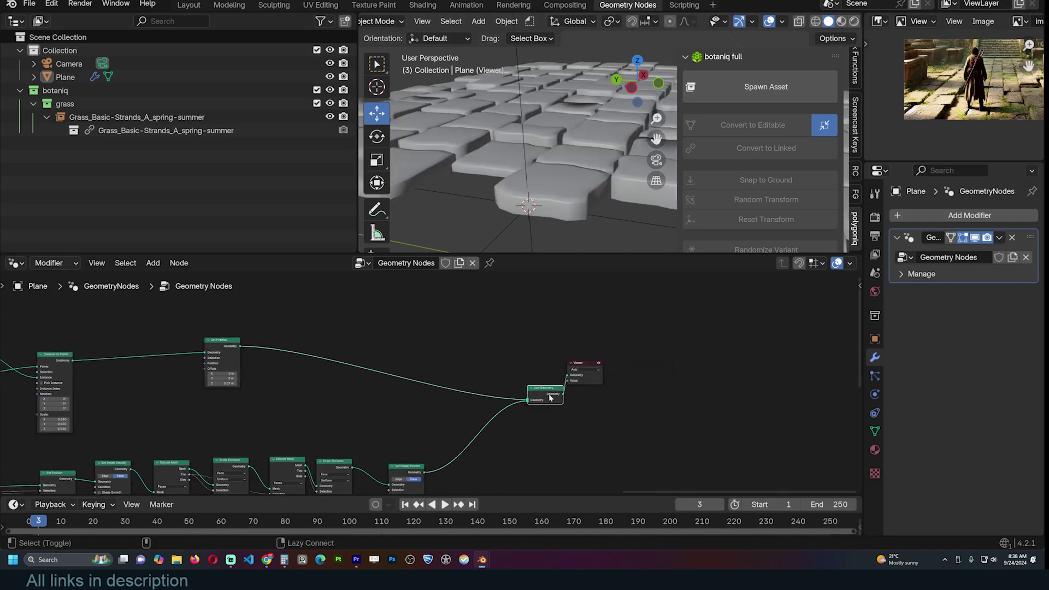
pyautogui.keyDown('alt'); pyautogui.keyDown('shift'); pyautogui.click(549, 398); pyautogui.keyUp('shift'); pyautogui.keyUp('alt')
# Step: Disable Pick Instance on Instance on Points and set the grass scale to 0.770 on all axes
pyautogui.moveTo(452, 379); pyautogui.dragTo(596, 381, button='middle')
pyautogui.moveTo(540, 135); pyautogui.dragTo(518, 161, button='middle')
pyautogui.moveTo(245, 335); pyautogui.dragTo(436, 323, button='middle')
pyautogui.scroll(5, 436, 323)
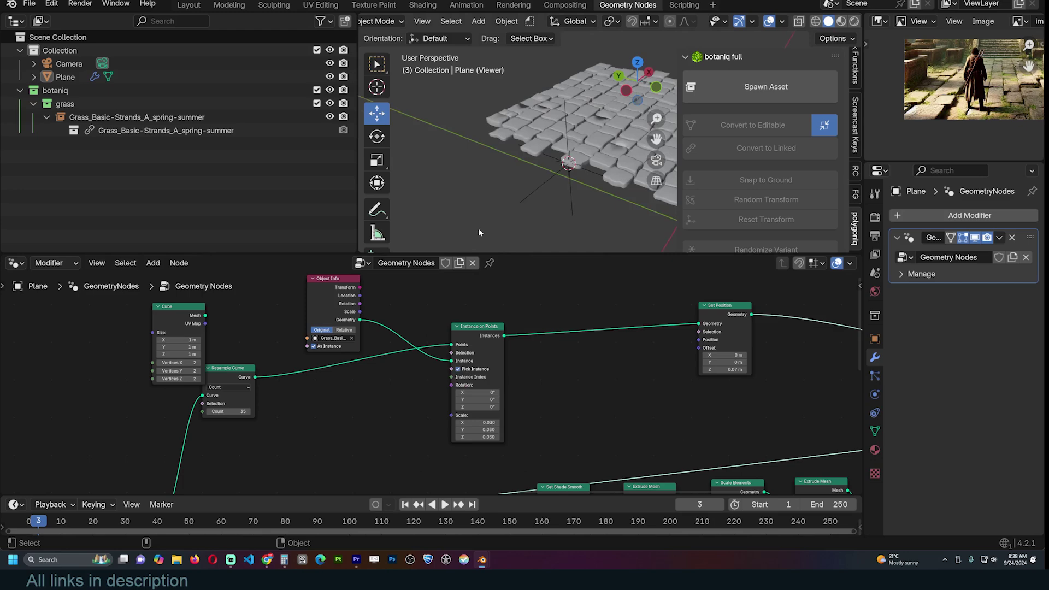
pyautogui.moveTo(477, 228); pyautogui.dragTo(509, 213, button='middle')
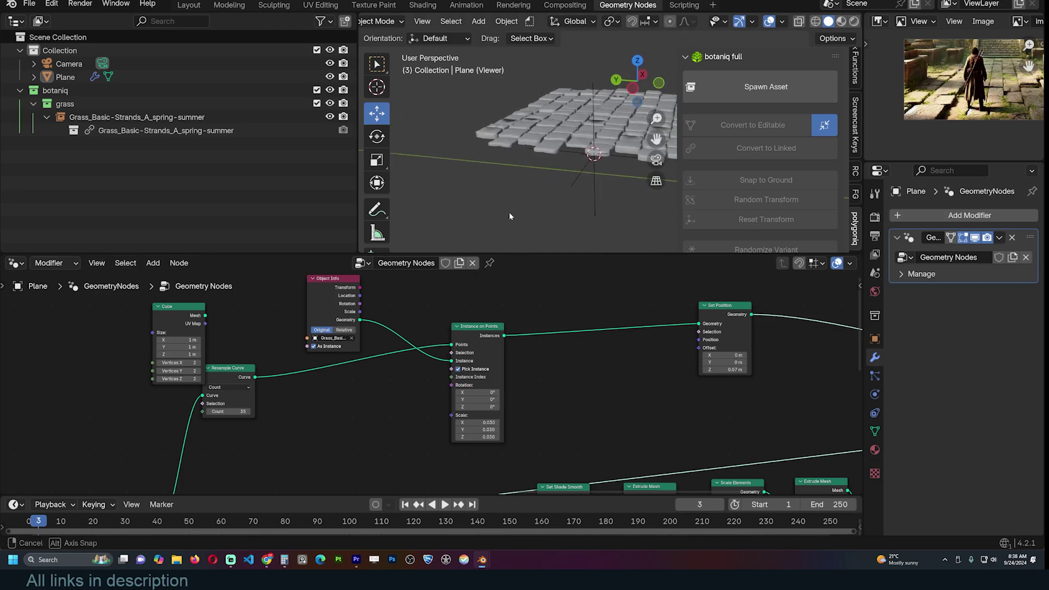
pyautogui.click(458, 369)
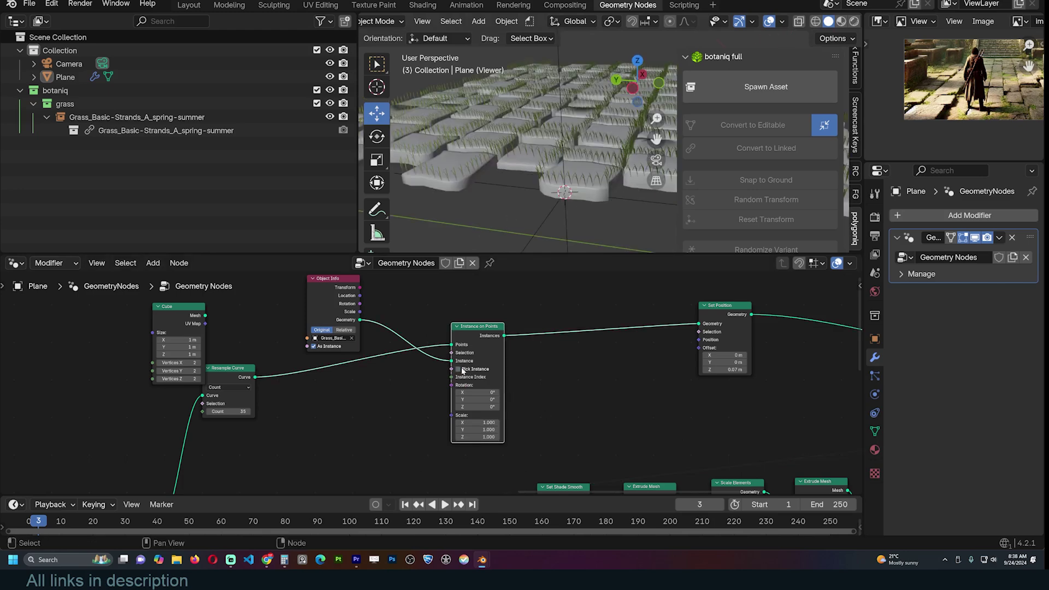
pyautogui.moveTo(490, 419); pyautogui.dragTo(475, 436)
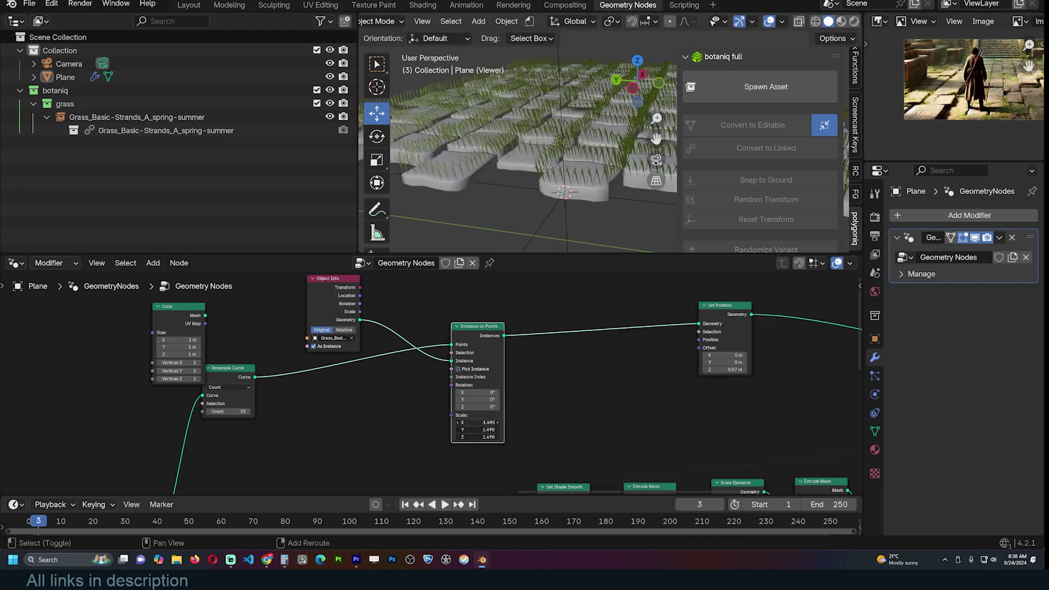
pyautogui.moveTo(539, 180); pyautogui.dragTo(509, 213, button='middle')
pyautogui.scroll(4, 509, 213)
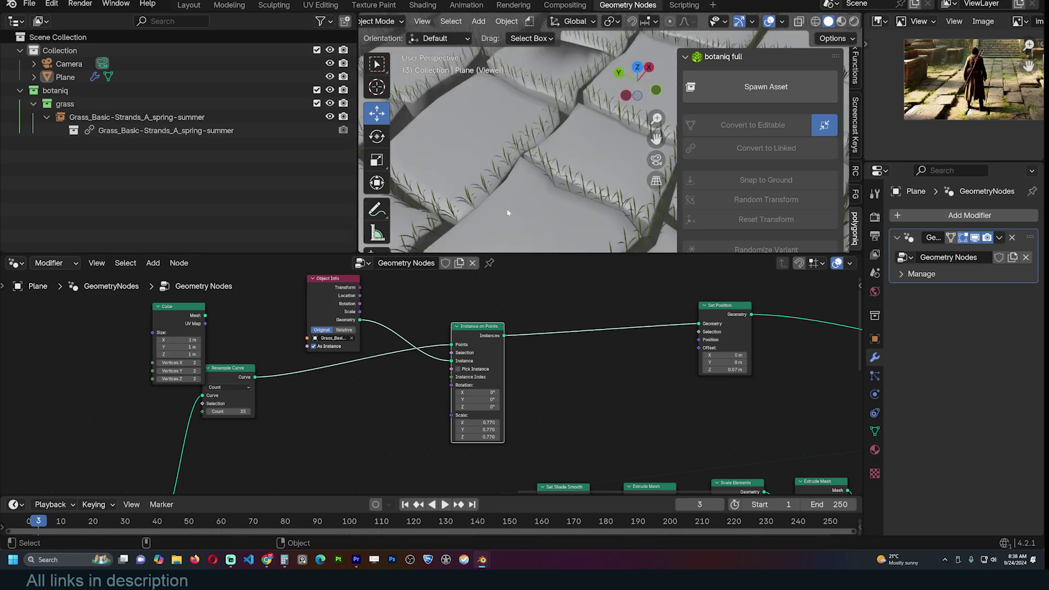
# Step: Lower the Count of the Resample Curve feeding Instance on Points to 22 for sparser grass
pyautogui.moveTo(454, 311); pyautogui.dragTo(637, 313, button='middle')
pyautogui.moveTo(411, 412)
pyautogui.mouseDown()
pyautogui.moveTo(432, 412)
pyautogui.moveTo(408, 412)
pyautogui.mouseUp()
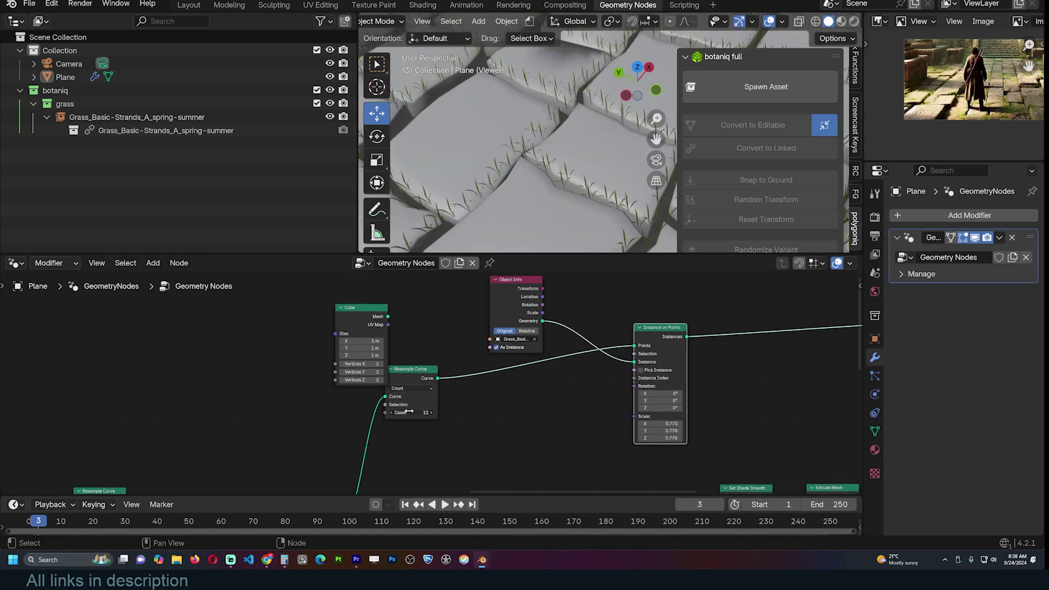
pyautogui.scroll(-4, 568, 175)
pyautogui.moveTo(568, 175); pyautogui.dragTo(573, 117, button='middle')
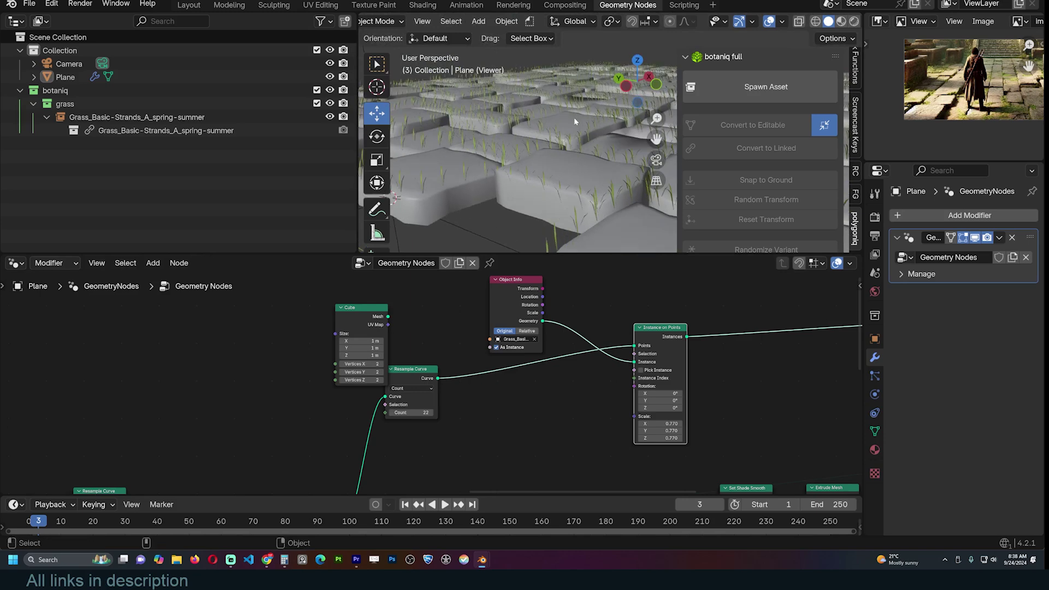
# Step: Move Object Info aside and insert a Curve to Points node between Resample Curve and Instance on Points
pyautogui.press('g')
pyautogui.click(514, 317)
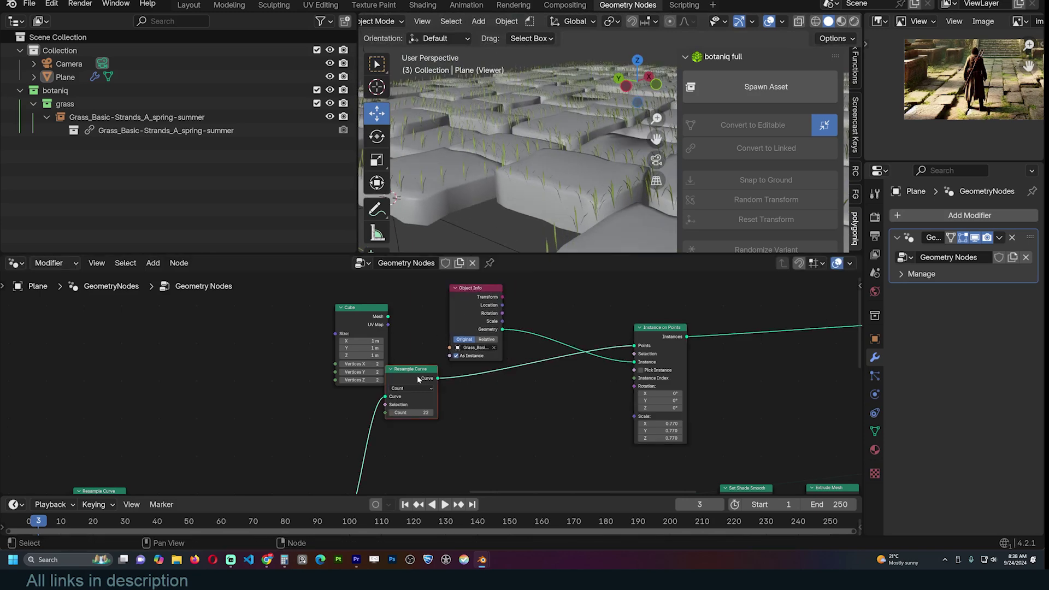
pyautogui.hotkey('shift', 'a')
pyautogui.write('to')
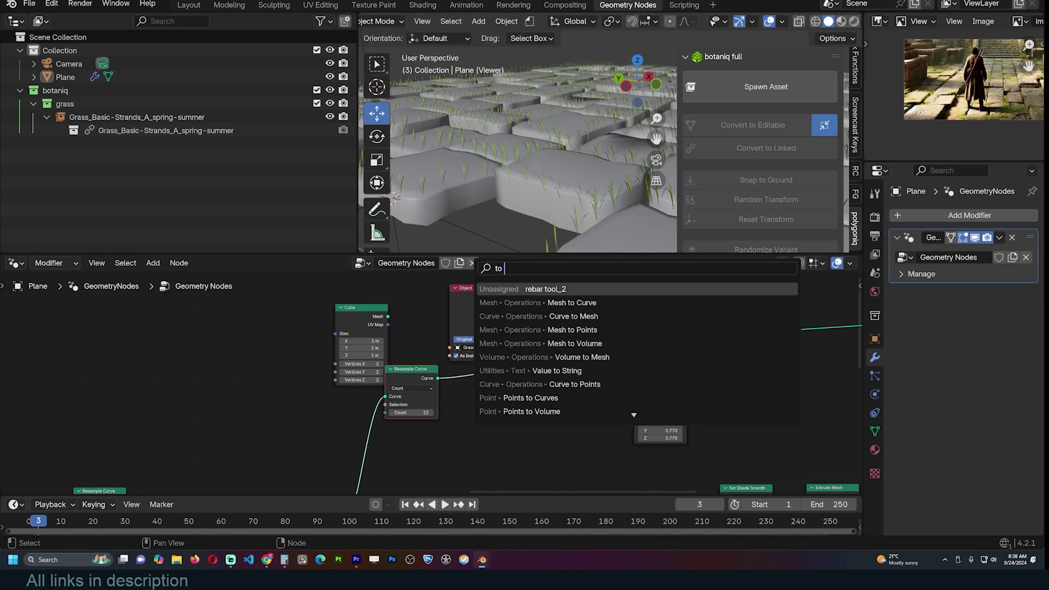
pyautogui.write(' p')
pyautogui.press('Down')
pyautogui.press('Return')
# Step: Dissolve the Resample Curve node before Curve to Points, keeping the curve link intact
pyautogui.click(428, 377)
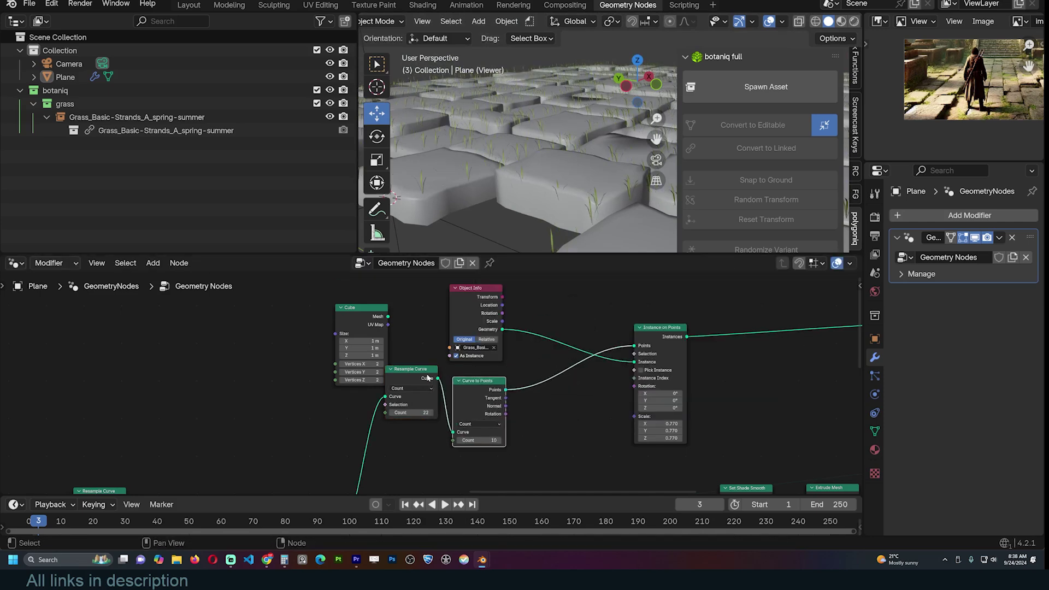
pyautogui.click(428, 377)
pyautogui.hotkey('ctrl', 'x')
# Step: Connect Curve to Points' Rotation output to Instance on Points' Rotation input and shift the Curve to Points node back
pyautogui.moveTo(506, 414); pyautogui.dragTo(638, 391)
pyautogui.moveTo(562, 198); pyautogui.dragTo(604, 202, button='middle')
pyautogui.moveTo(481, 391); pyautogui.dragTo(436, 380)
# Step: Insert a Rotate Rotation node between Curve to Points' Rotation output and Instance on Points' Rotation input
pyautogui.scroll(2, 450, 382)
pyautogui.hotkey('shift', 'a')
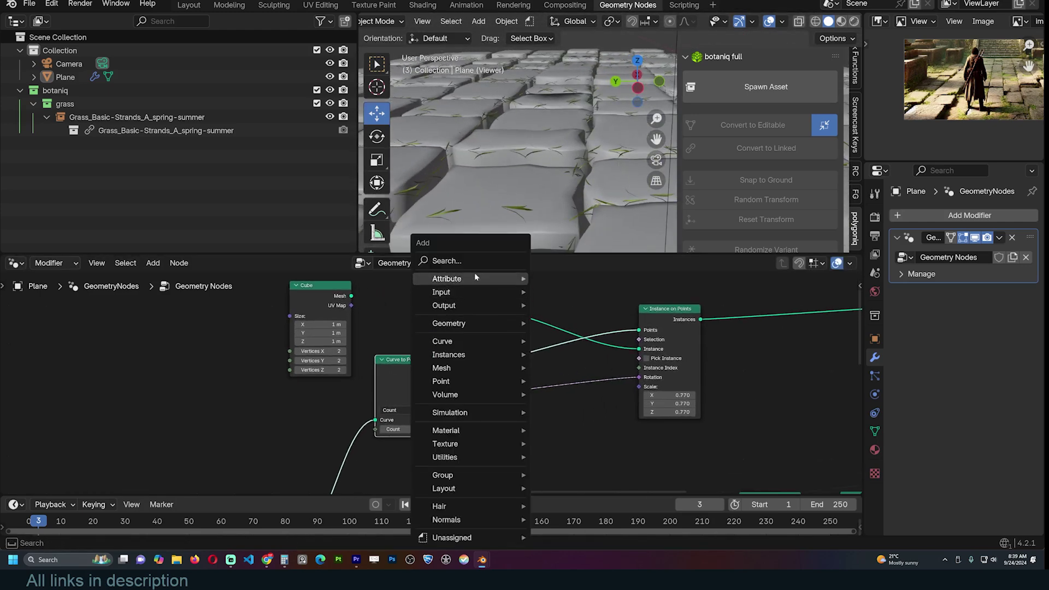
pyautogui.write('ro')
pyautogui.press('Down')
pyautogui.press('Down')
pyautogui.press('Down')
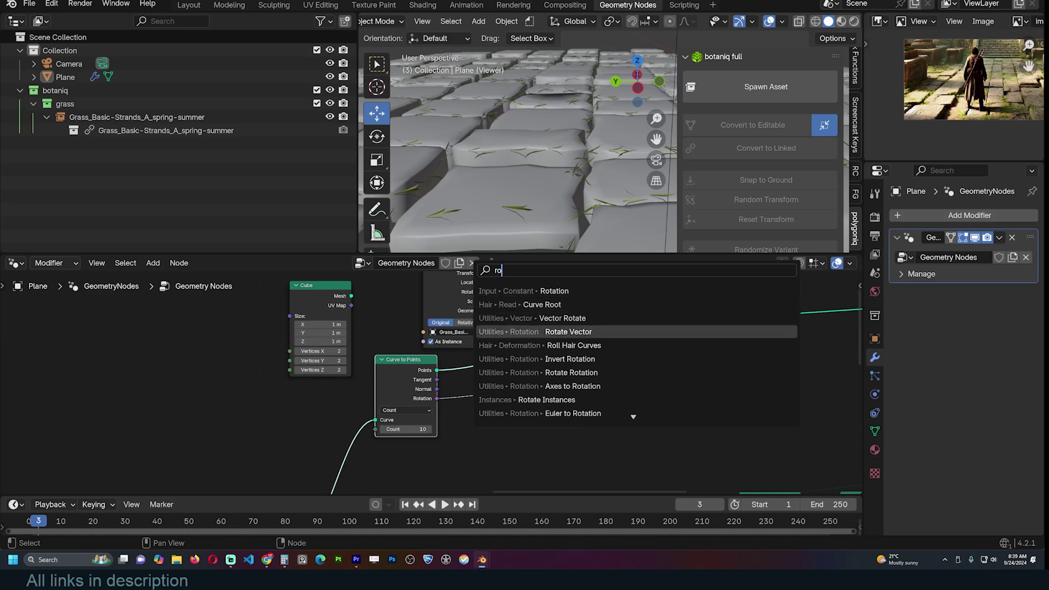
pyautogui.press('Down')
pyautogui.press('Down')
pyautogui.press('Down')
pyautogui.press('Return')
pyautogui.click(536, 428)
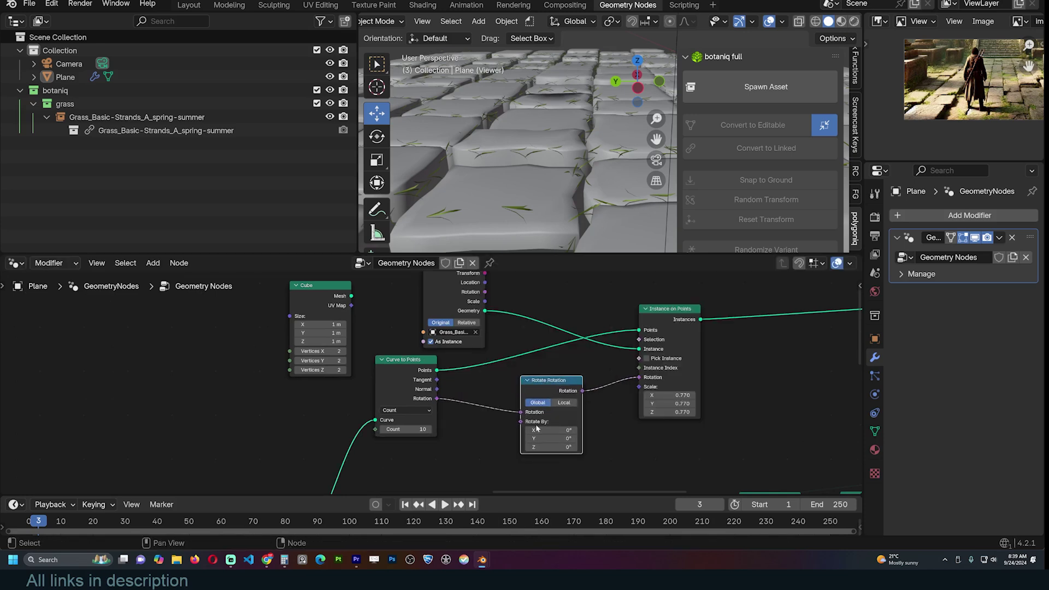
# Step: Try changing the Rotate By angles of the Rotate Rotation node, and undo the changes
pyautogui.moveTo(561, 444); pyautogui.dragTo(530, 430)
pyautogui.hotkey('ctrl', 'z')
pyautogui.hotkey('ctrl', 'z')
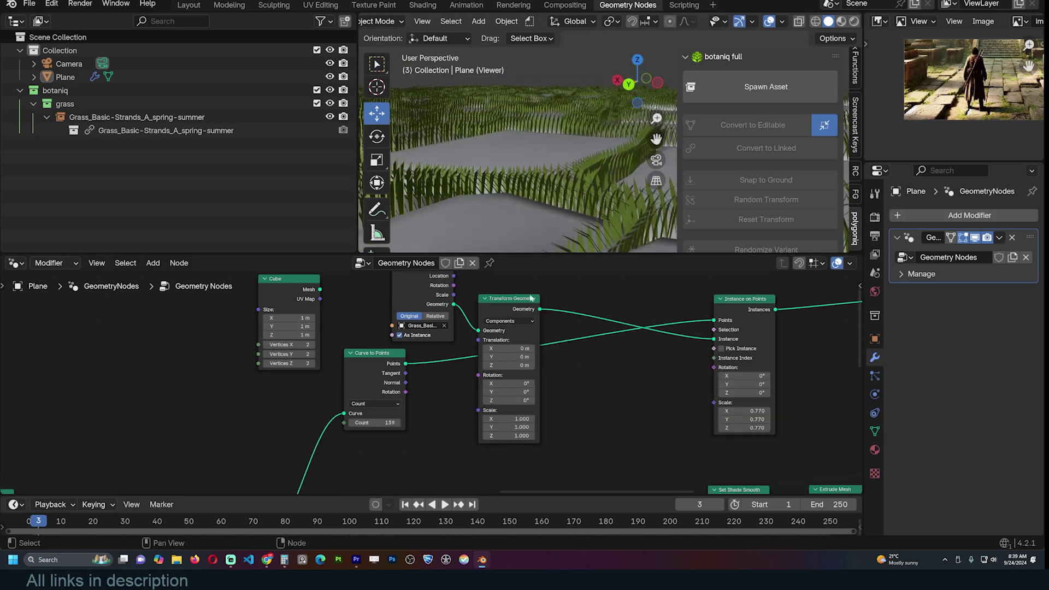
# Step: Dissolve the Transform Geometry node between Object Info and Instance on Points, keeping the geometry link intact
pyautogui.click(527, 300)
pyautogui.press('x')
pyautogui.scroll(-4, 574, 216)
pyautogui.moveTo(574, 216); pyautogui.dragTo(566, 224, button='middle')
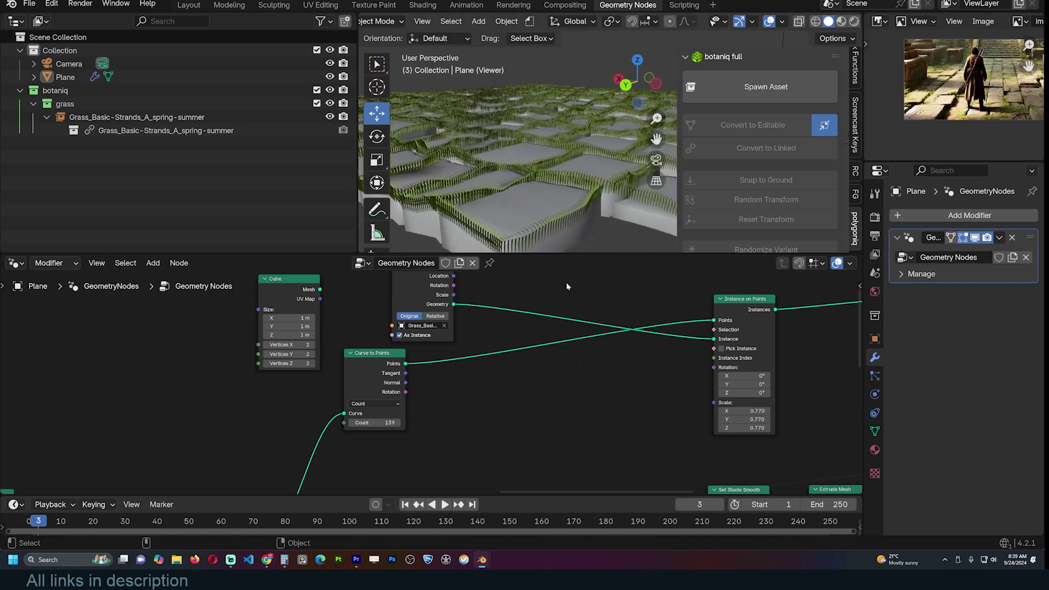
pyautogui.scroll(2, 601, 336)
pyautogui.moveTo(602, 336); pyautogui.dragTo(527, 321, button='middle')
pyautogui.hotkey('shift', 'a')
pyautogui.click(496, 264)
pyautogui.write('x')
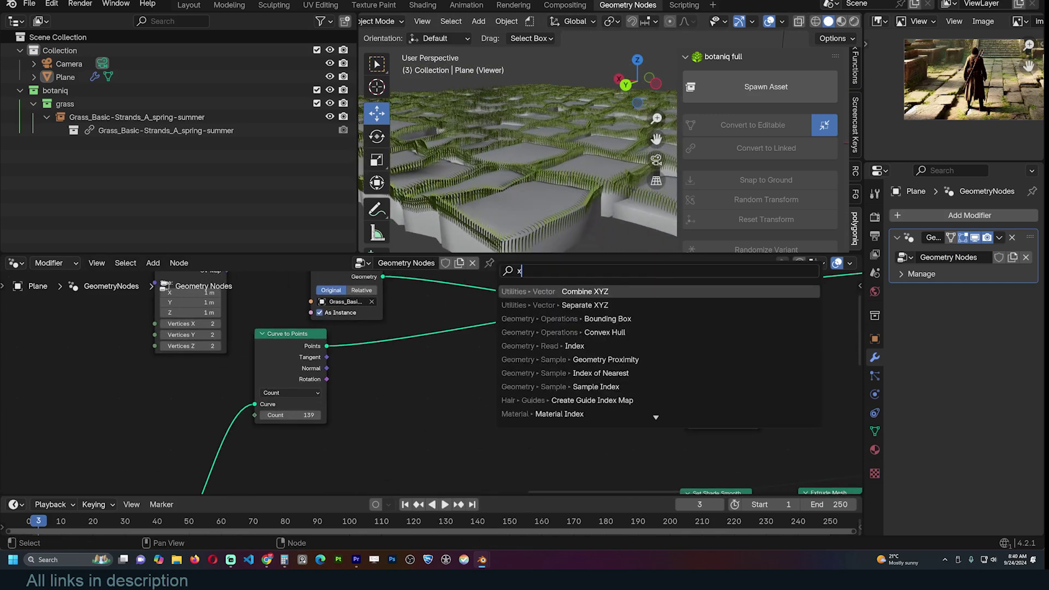
pyautogui.press('Return')
pyautogui.rightClick(546, 360)
pyautogui.hotkey('shift', 'a')
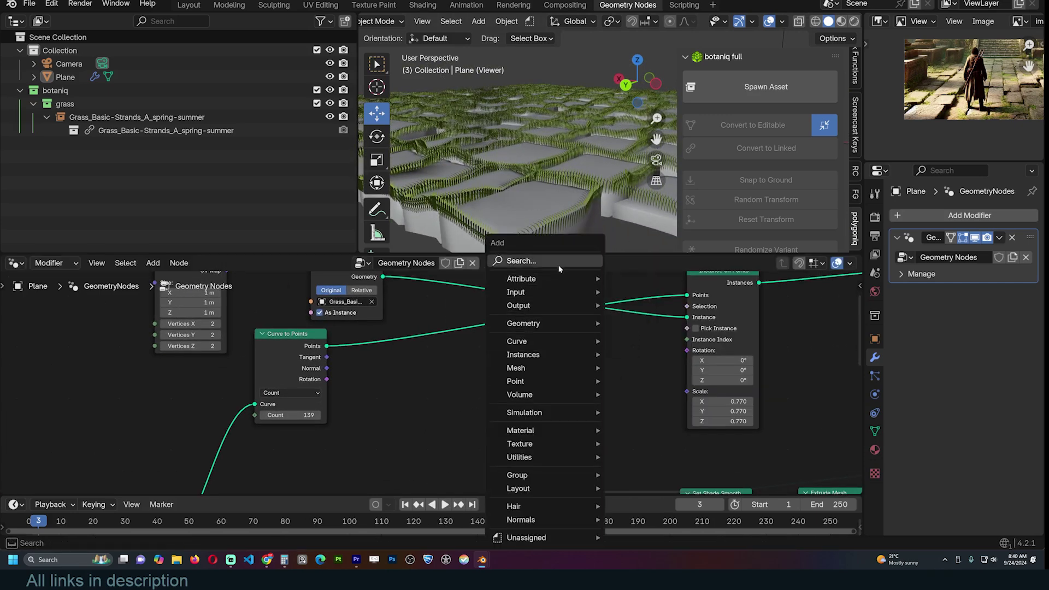
pyautogui.write('x')
pyautogui.press('Down')
pyautogui.press('BackSpace')
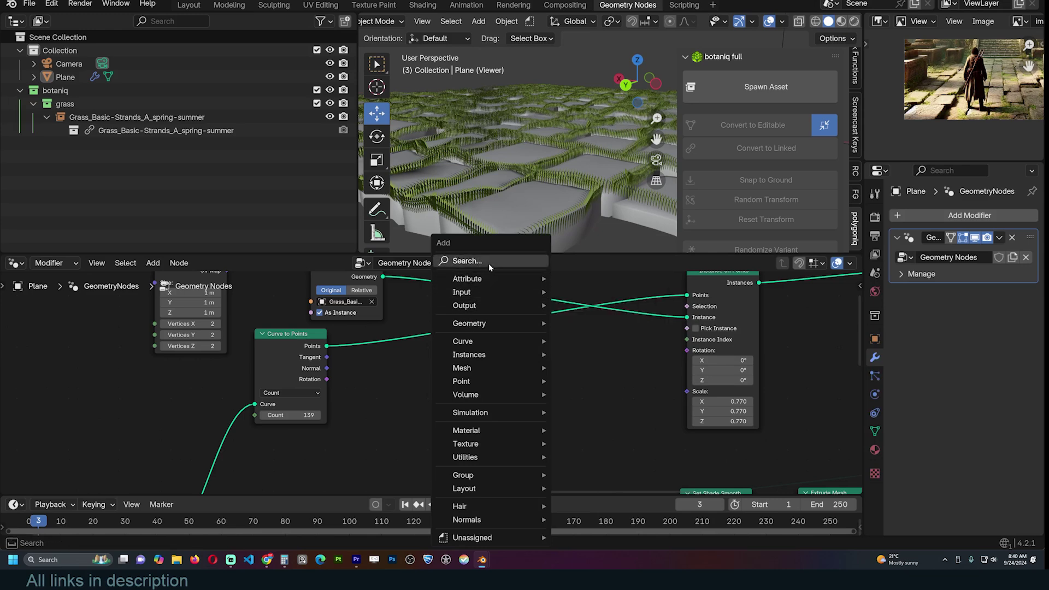
# Step: Add a Random Value node set to Vector and connect its Value to Instance on Points' Rotation input
pyautogui.write('rando')
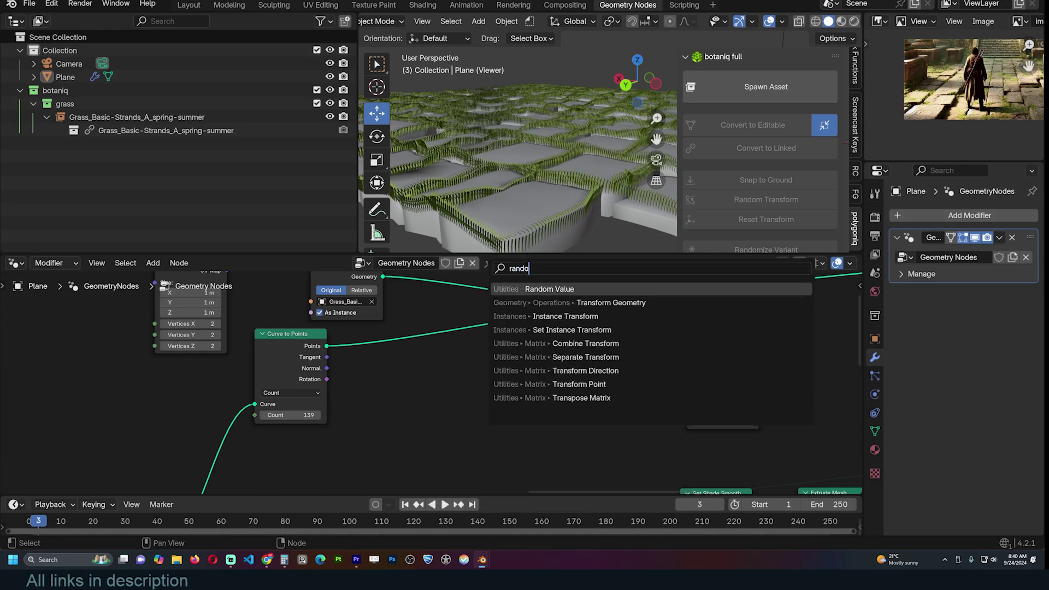
pyautogui.press('Return')
pyautogui.click(559, 375)
pyautogui.click(553, 422)
pyautogui.moveTo(598, 361); pyautogui.dragTo(687, 351)
pyautogui.moveTo(544, 213); pyautogui.dragTo(613, 211, button='middle')
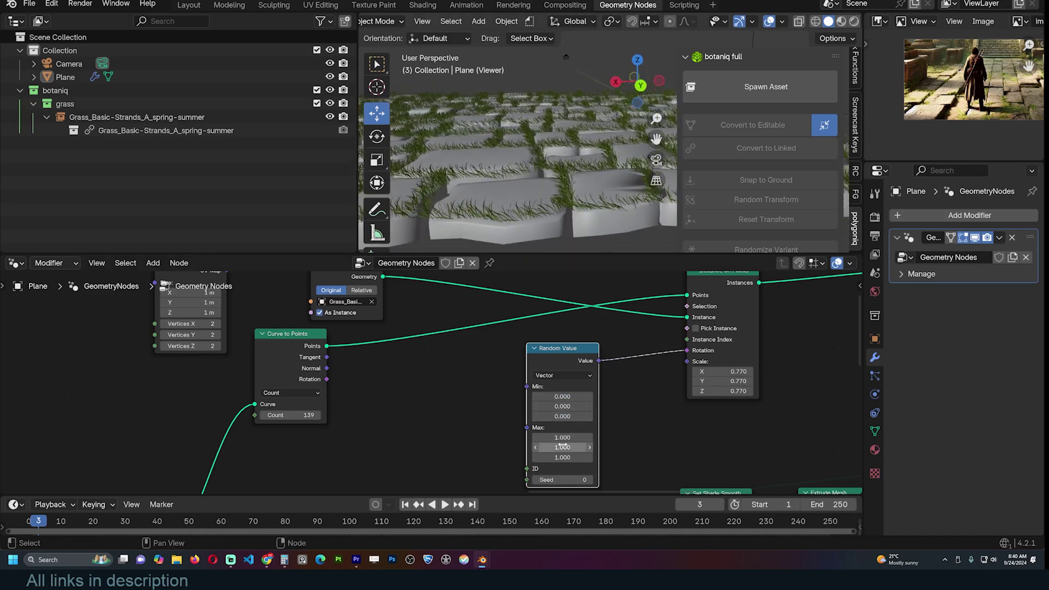
# Step: Set the vector Random Value's Min to 0, 0.6, -8.9 and its Max to 0, -0.8, 25.5
pyautogui.moveTo(562, 437); pyautogui.dragTo(701, 457)
pyautogui.press('Return')
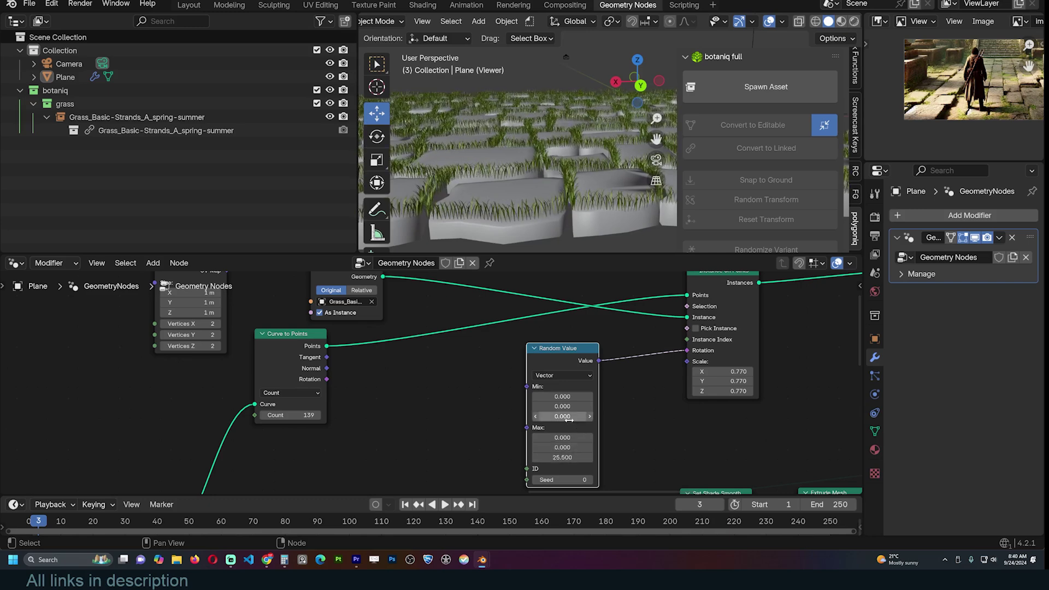
pyautogui.moveTo(568, 416)
pyautogui.mouseDown()
pyautogui.moveTo(541, 416)
pyautogui.moveTo(583, 408)
pyautogui.mouseUp()
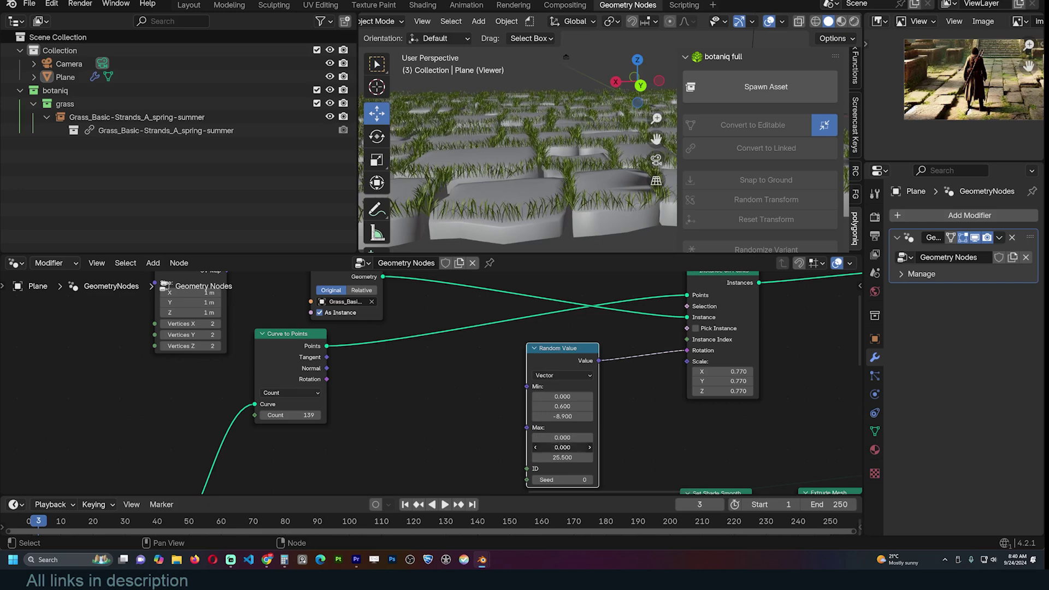
pyautogui.moveTo(563, 448); pyautogui.dragTo(543, 447)
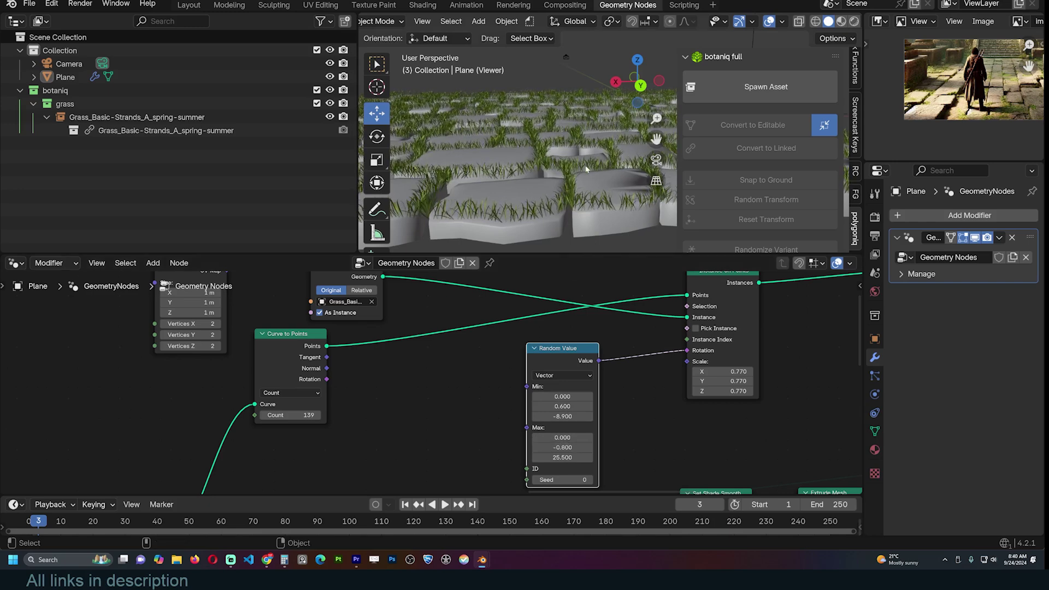
# Step: Duplicate the Random Value node, switch the copy to Float with Max 0.880, and connect it to Instance on Points' Scale input
pyautogui.moveTo(586, 169); pyautogui.dragTo(572, 152, button='middle')
pyautogui.scroll(-1, 621, 371)
pyautogui.hotkey('shift', 'd')
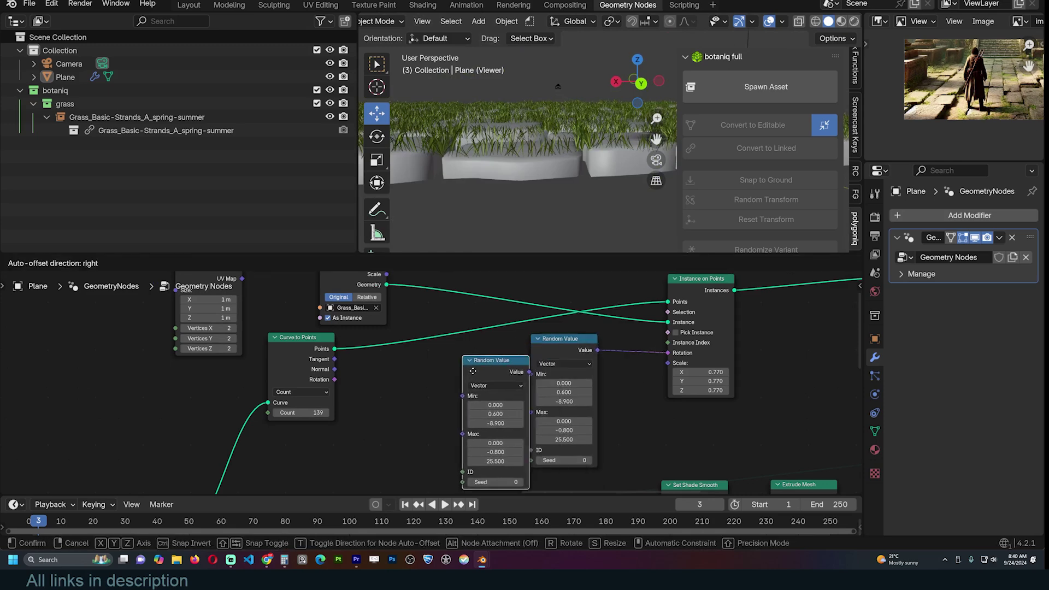
pyautogui.click(494, 388)
pyautogui.click(442, 393)
pyautogui.click(426, 417)
pyautogui.moveTo(474, 380); pyautogui.dragTo(668, 363)
pyautogui.moveTo(577, 215); pyautogui.dragTo(559, 261, button='middle')
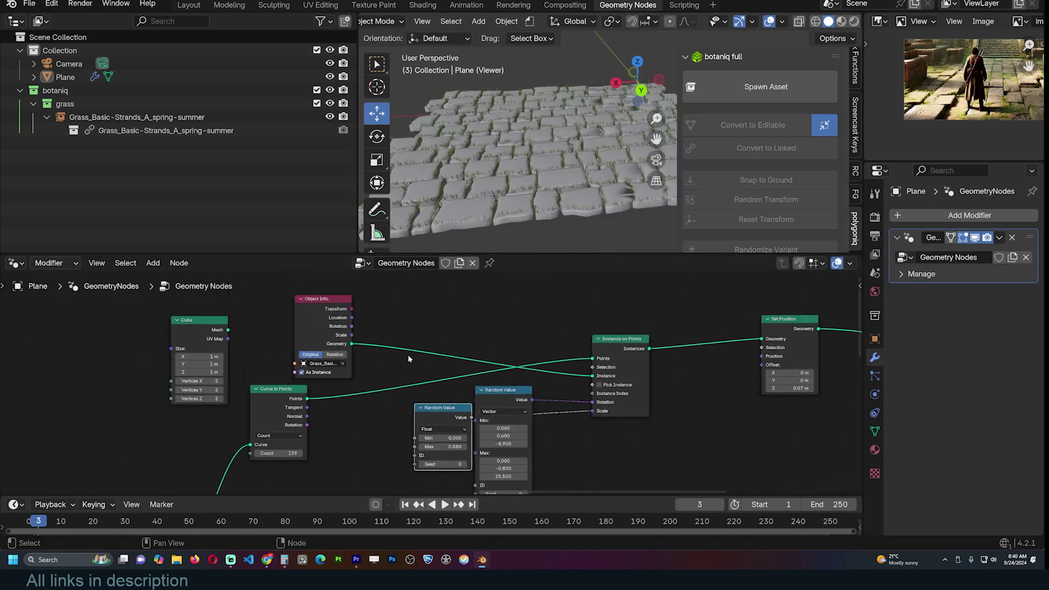
# Step: Add a Noise Texture above Object Info and connect its Fac output to Instance on Points' Selection input
pyautogui.scroll(1, 408, 359)
pyautogui.hotkey('shift', 'a')
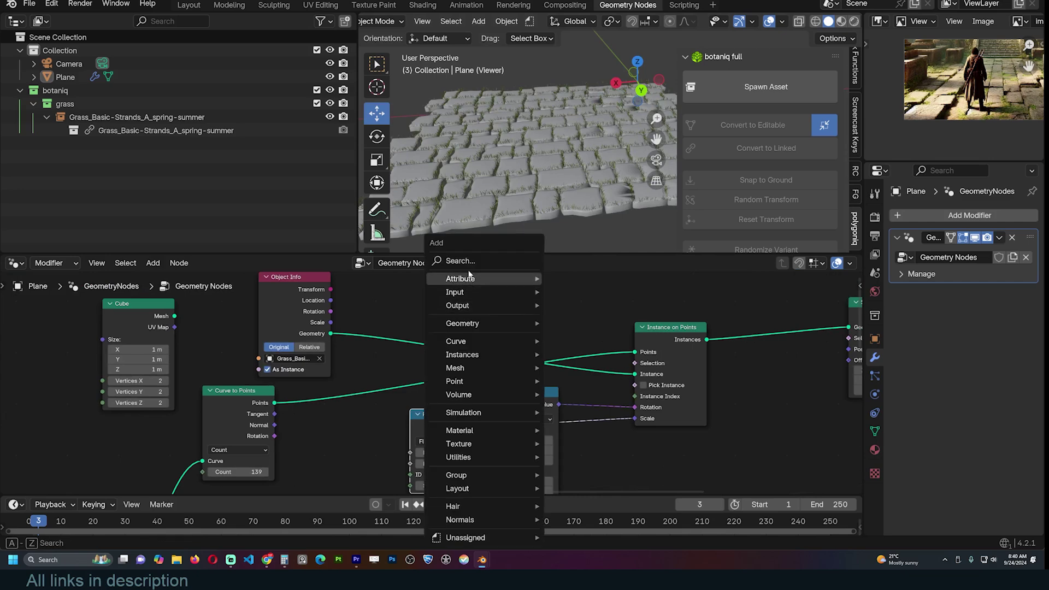
pyautogui.hotkey('shift', 'a')
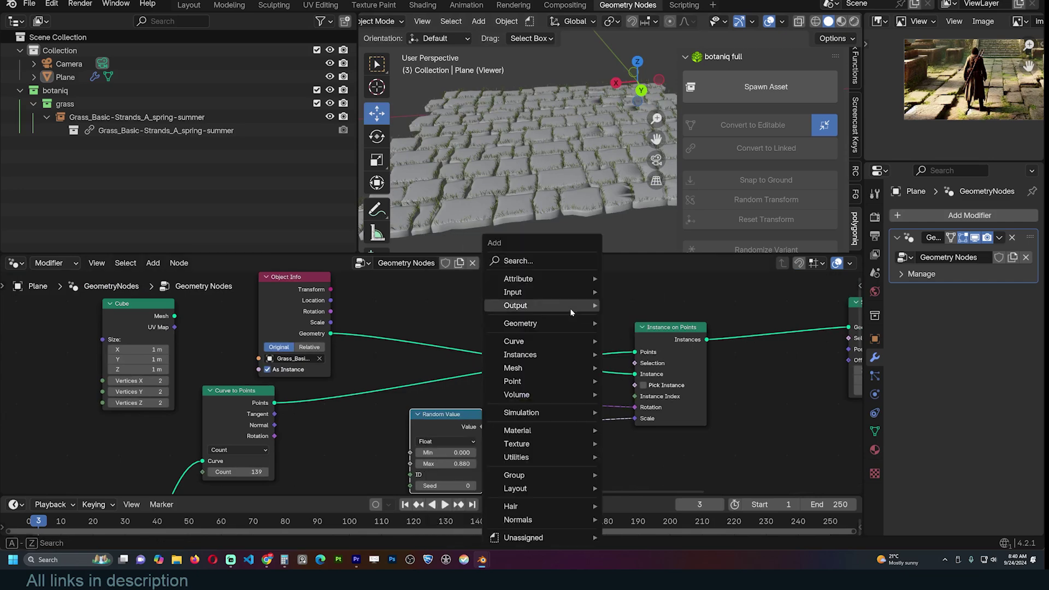
pyautogui.click(515, 257)
pyautogui.write('noise')
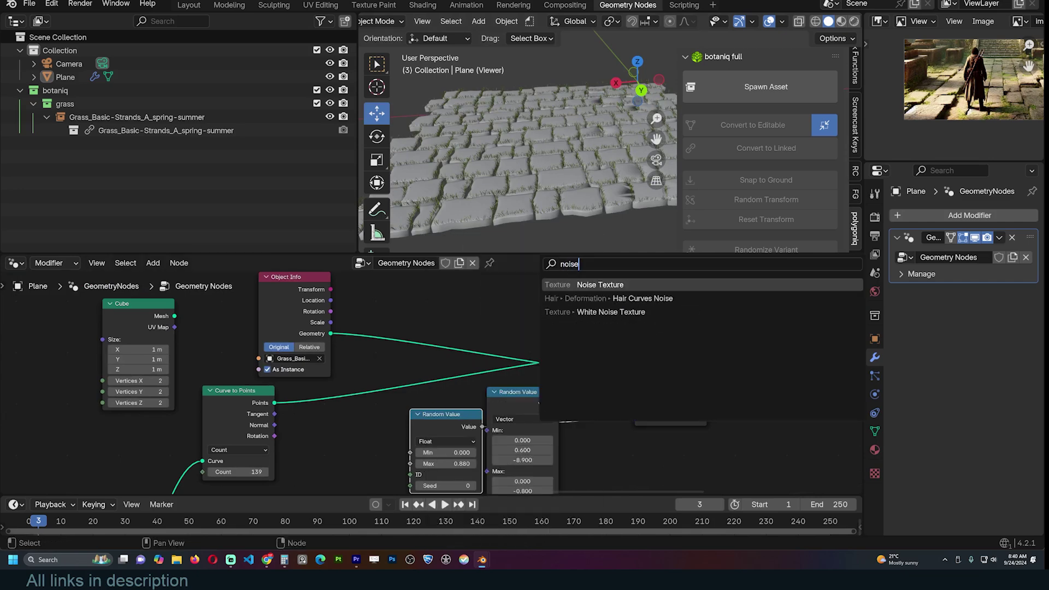
pyautogui.press('Return')
pyautogui.moveTo(512, 290); pyautogui.dragTo(579, 356)
pyautogui.moveTo(611, 404); pyautogui.dragTo(673, 431)
# Step: Insert a Color Ramp node on the link between the Noise Texture and Instance on Points' Selection input
pyautogui.hotkey('shift', 'a')
pyautogui.click(492, 259)
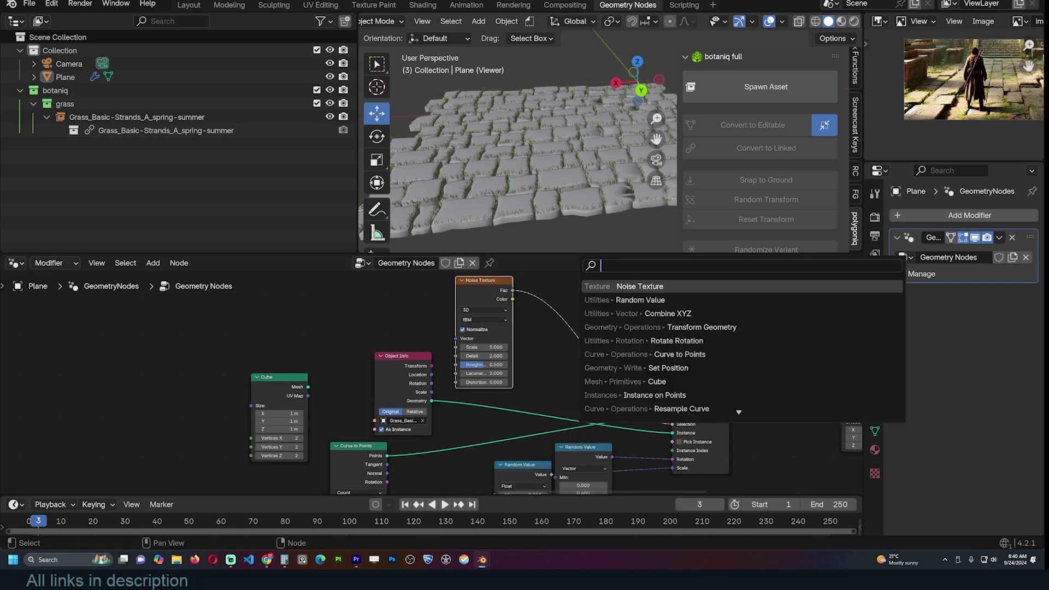
pyautogui.write('compa')
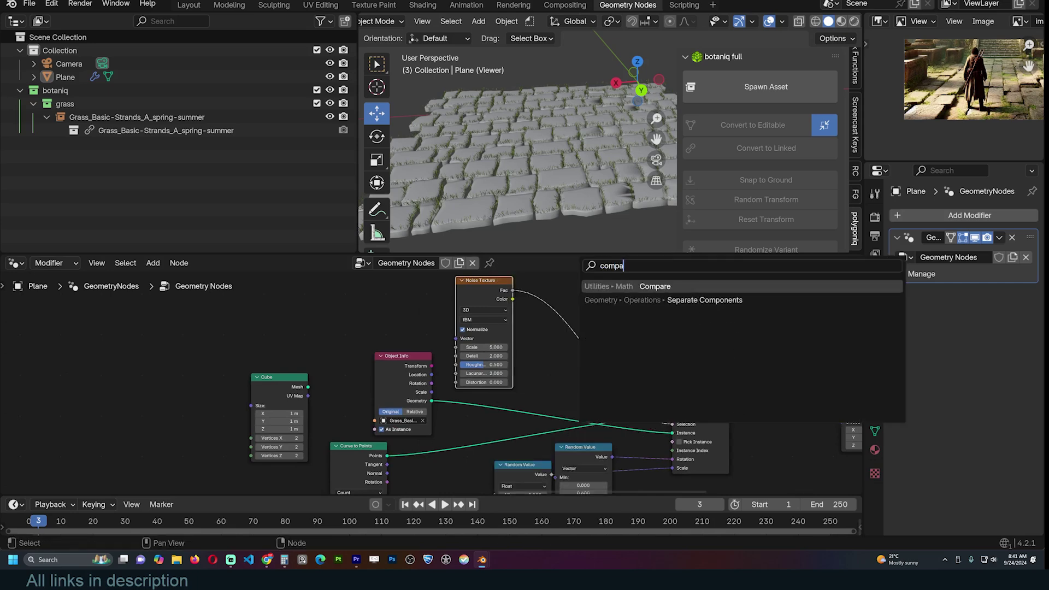
pyautogui.press('BackSpace')
pyautogui.press('BackSpace')
pyautogui.press('BackSpace')
pyautogui.press('BackSpace')
pyautogui.press('BackSpace')
pyautogui.write('ramp')
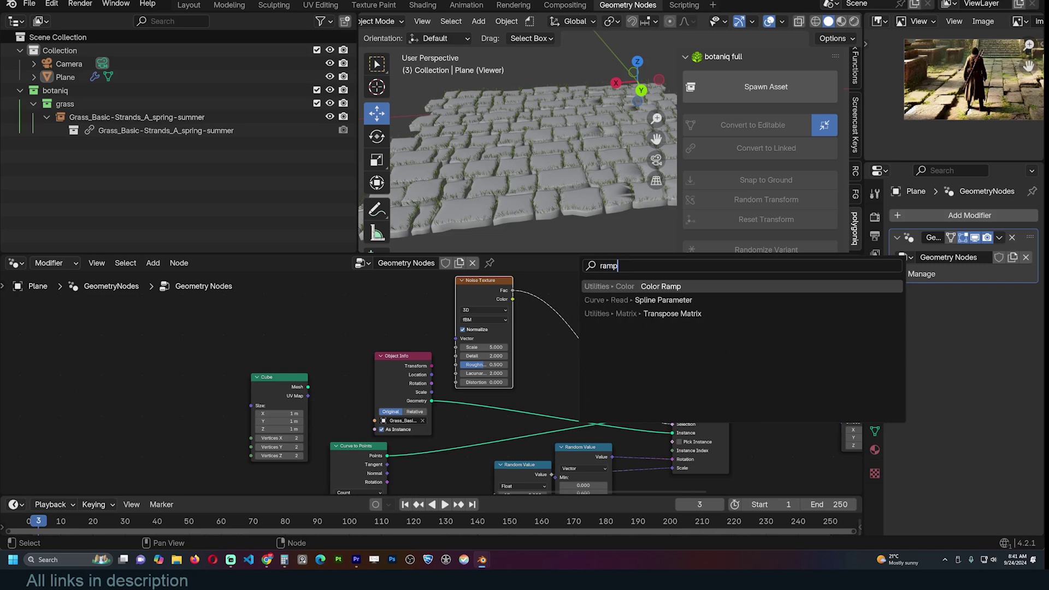
pyautogui.click(672, 289)
pyautogui.click(634, 344)
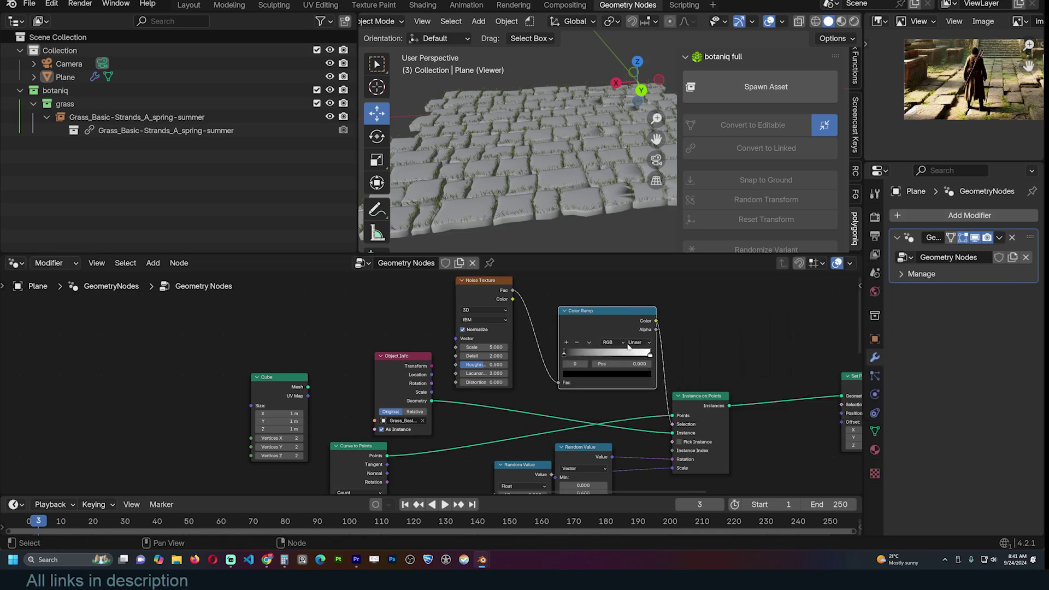
# Step: Set the Color Ramp's interpolation to Constant and move its white stop to about position 0.487
pyautogui.click(637, 343)
pyautogui.click(642, 398)
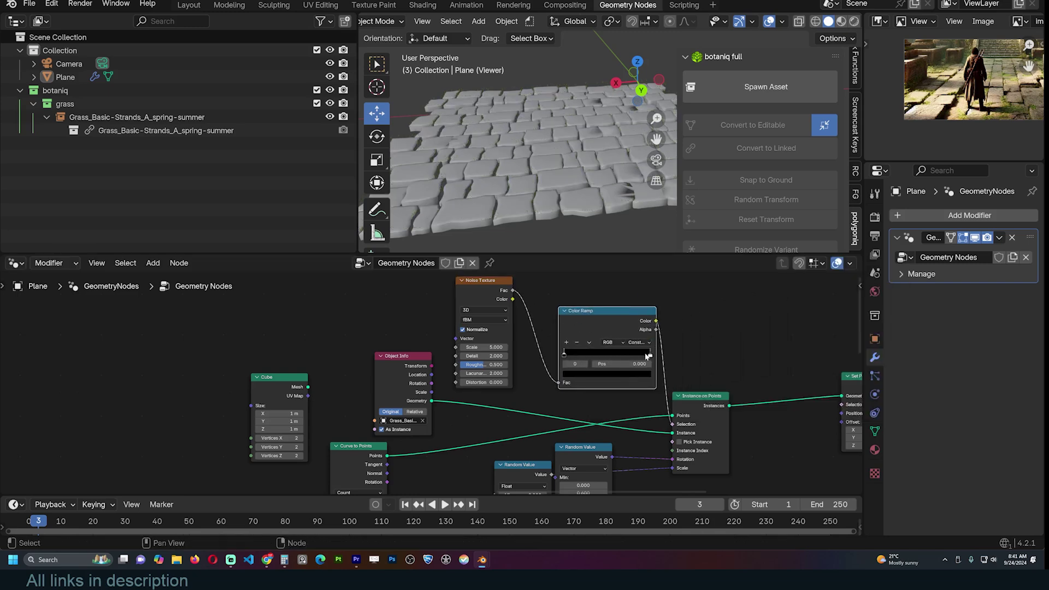
pyautogui.click(642, 355)
pyautogui.moveTo(611, 356); pyautogui.dragTo(602, 355)
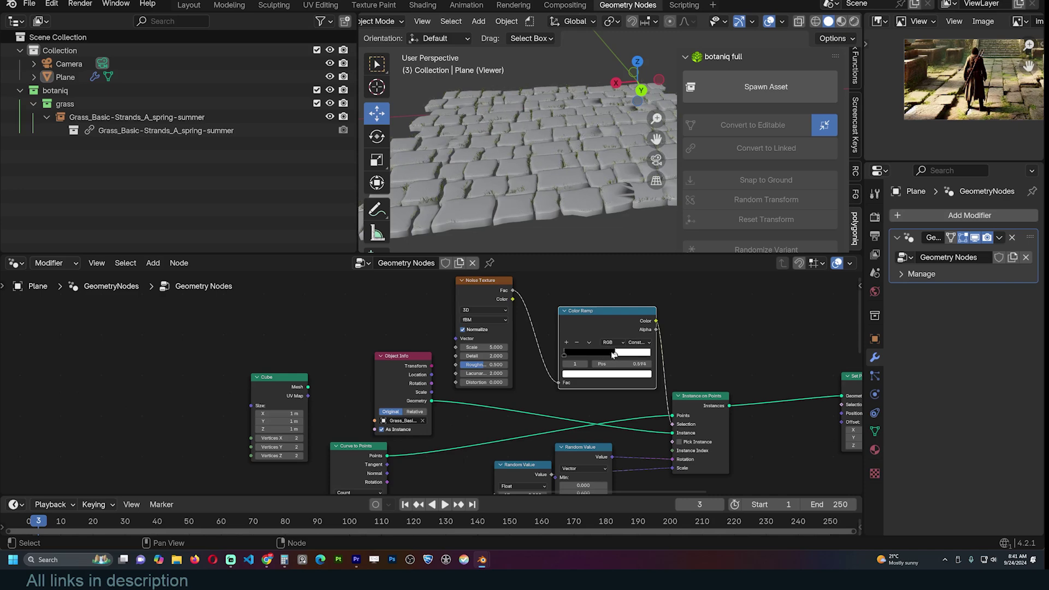
pyautogui.moveTo(604, 310); pyautogui.dragTo(604, 310)
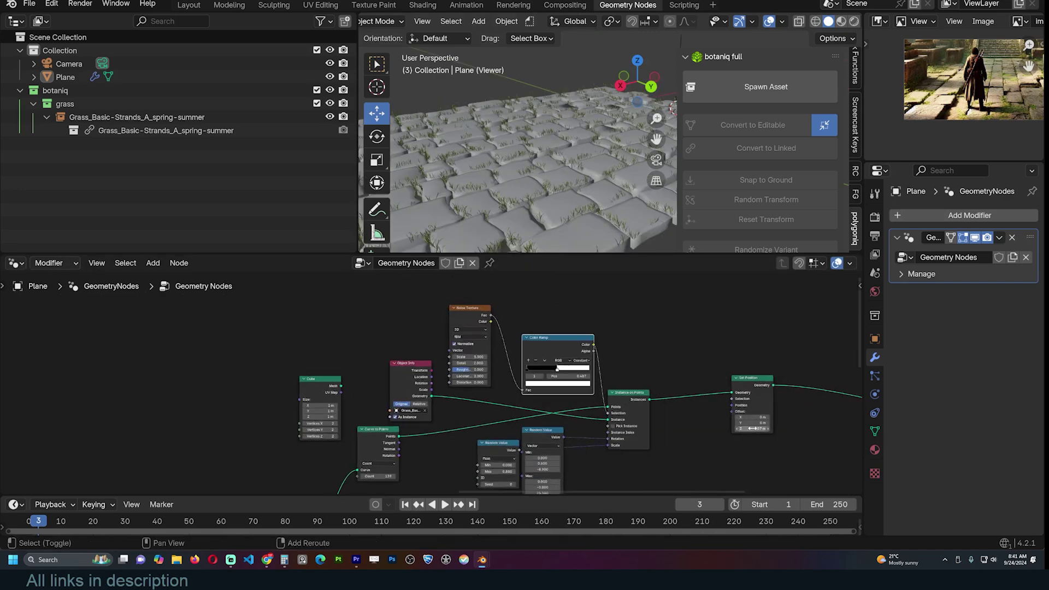
# Step: Lower the Z offset of the Set Position node after Instance on Points to 0.05 m
pyautogui.moveTo(759, 429)
pyautogui.keyDown('shift'); pyautogui.mouseDown()
pyautogui.moveTo(733, 429)
pyautogui.moveTo(748, 429)
pyautogui.mouseUp(); pyautogui.keyUp('shift')
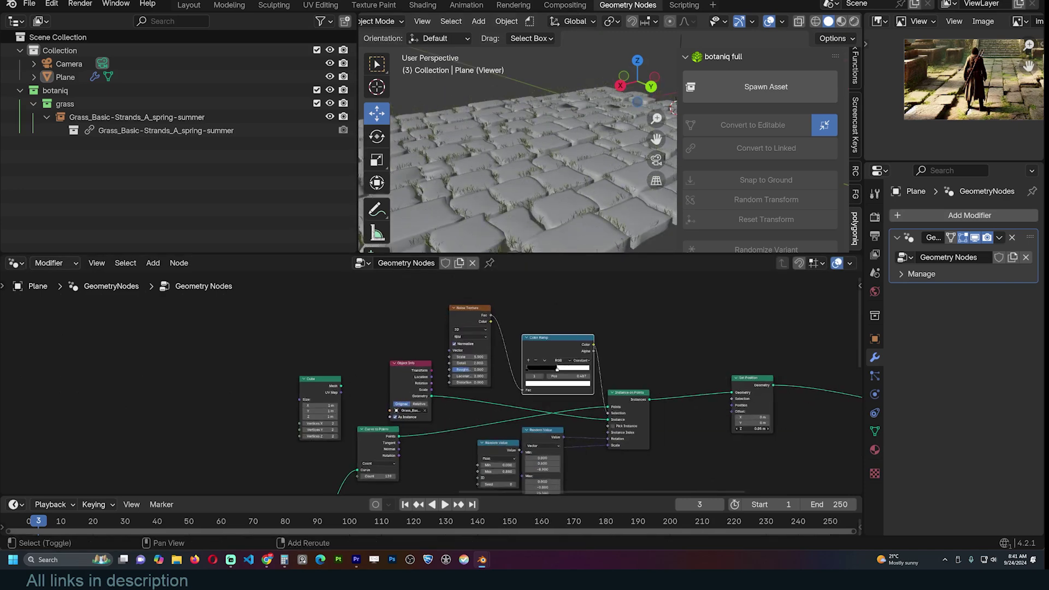
pyautogui.scroll(-4, 597, 187)
pyautogui.moveTo(524, 189); pyautogui.dragTo(448, 180, button='middle')
pyautogui.scroll(4, 597, 187)
pyautogui.scroll(-2, 614, 342)
# Step: Preview the output of the Set Position node feeding Fill Curve in top view, and select the paving object
pyautogui.moveTo(614, 342); pyautogui.dragTo(568, 322, button='middle')
pyautogui.scroll(8, 604, 336)
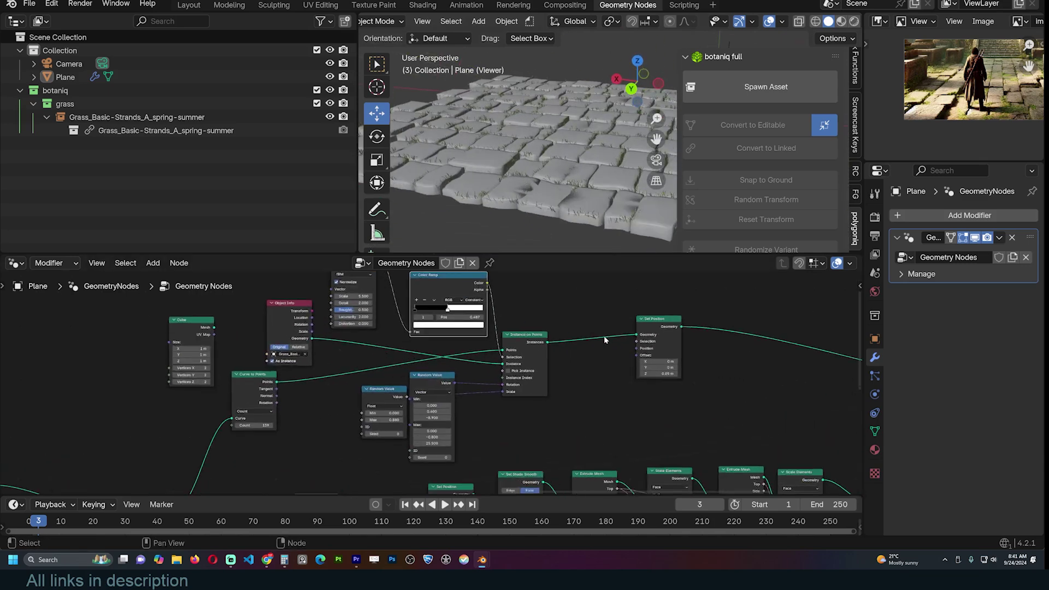
pyautogui.scroll(-4, 591, 351)
pyautogui.moveTo(604, 404); pyautogui.dragTo(645, 349, button='middle')
pyautogui.scroll(-5, 642, 362)
pyautogui.scroll(2, 289, 463)
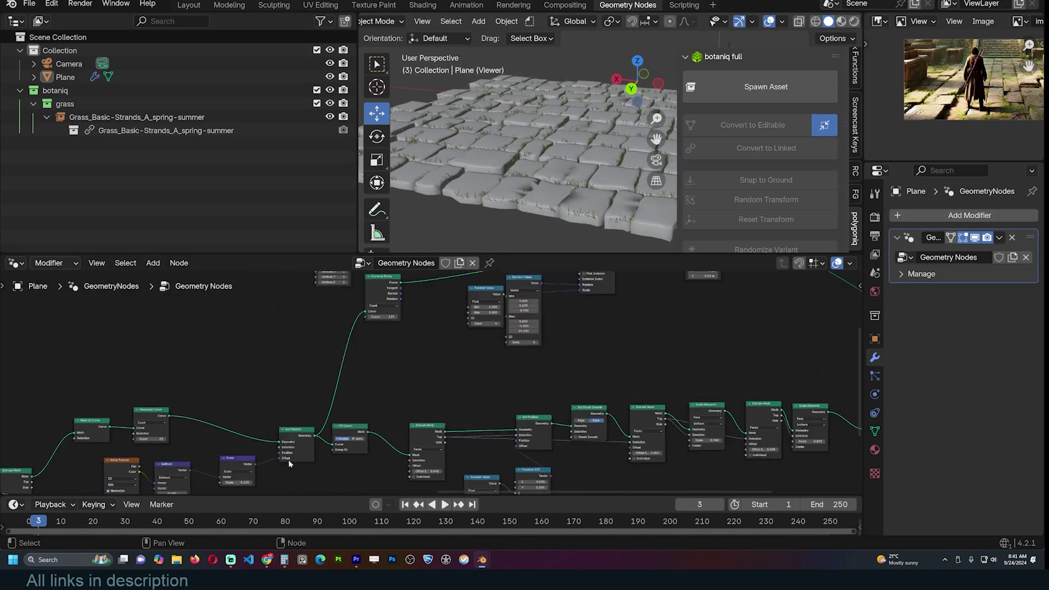
pyautogui.moveTo(422, 341); pyautogui.dragTo(392, 395, button='middle')
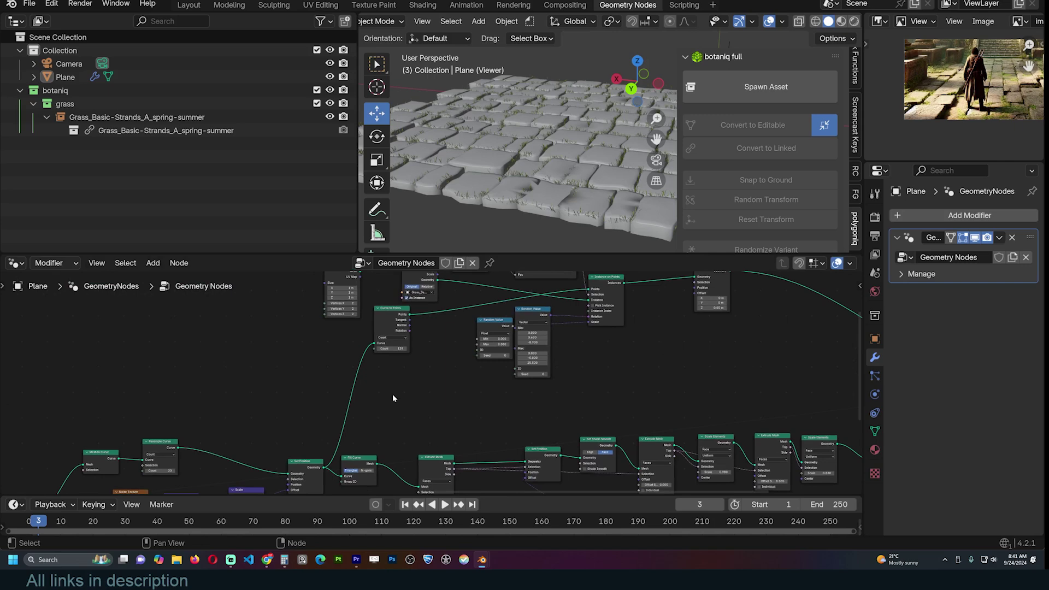
pyautogui.keyDown('ctrl'); pyautogui.keyDown('shift'); pyautogui.click(318, 468); pyautogui.keyUp('shift'); pyautogui.keyUp('ctrl')
pyautogui.press('KP_7')
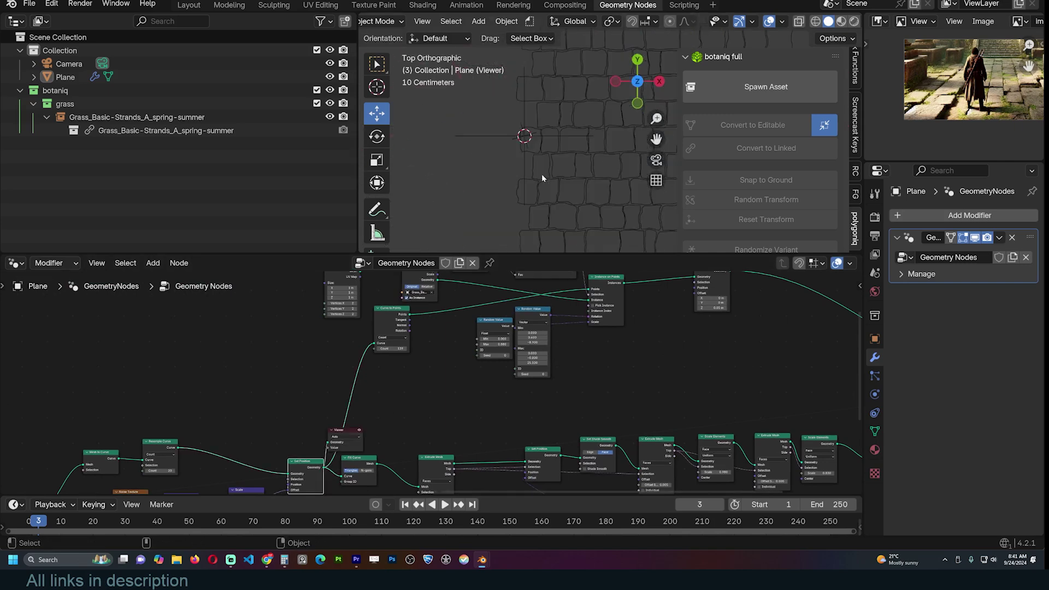
pyautogui.scroll(-1, 577, 169)
pyautogui.keyDown('shift'); pyautogui.moveTo(572, 170); pyautogui.dragTo(487, 176, button='middle'); pyautogui.keyUp('shift')
pyautogui.click(504, 178)
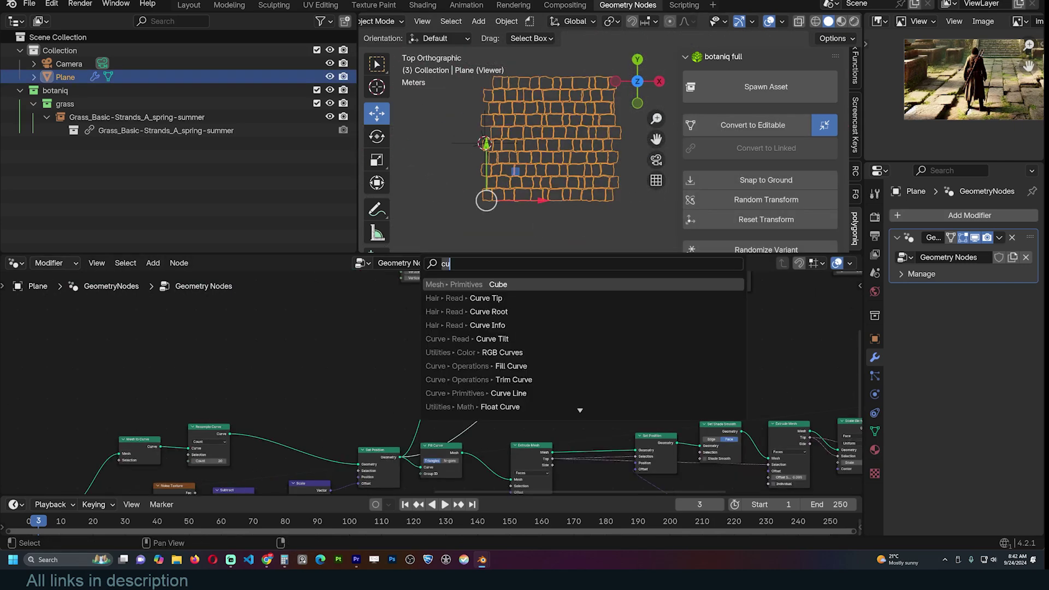
# Step: Add a Grid node connected to the Viewer, move the Viewer aside, and enlarge the grid's X and Y sizes
pyautogui.press('BackSpace')
pyautogui.write('ug')
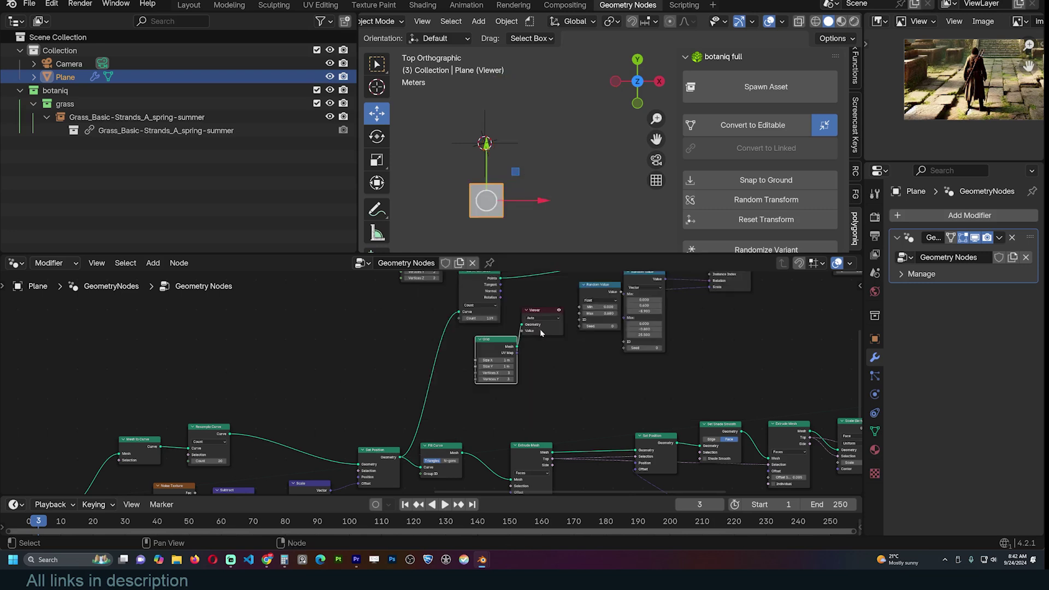
pyautogui.moveTo(539, 329); pyautogui.dragTo(632, 363)
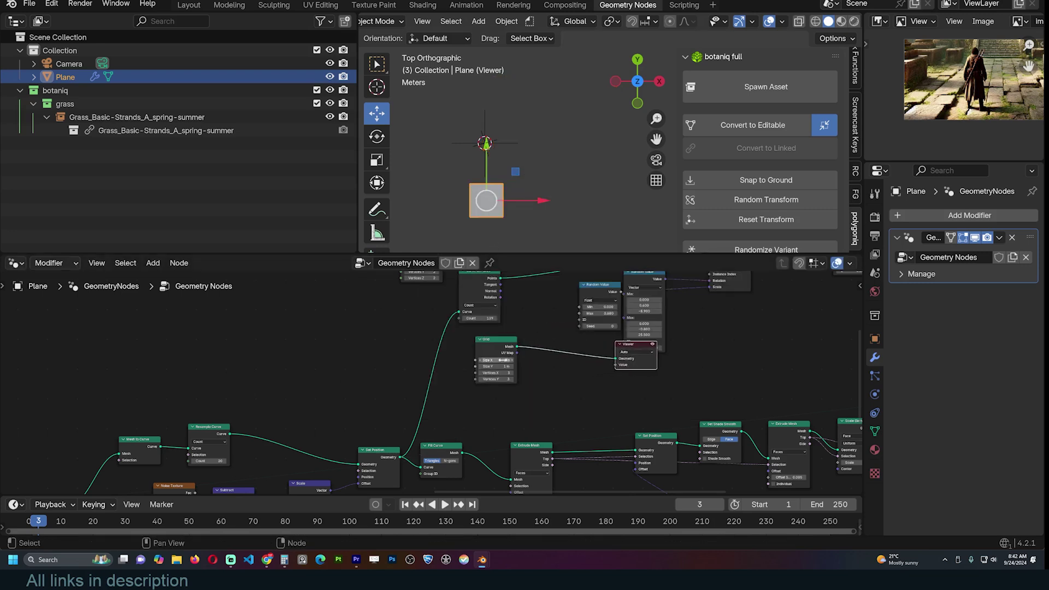
pyautogui.moveTo(503, 366); pyautogui.dragTo(480, 364)
# Step: Insert a Mesh to Curve node between the Grid and the Viewer
pyautogui.scroll(-3, 519, 355)
pyautogui.hotkey('shift', 'a')
pyautogui.click(473, 261)
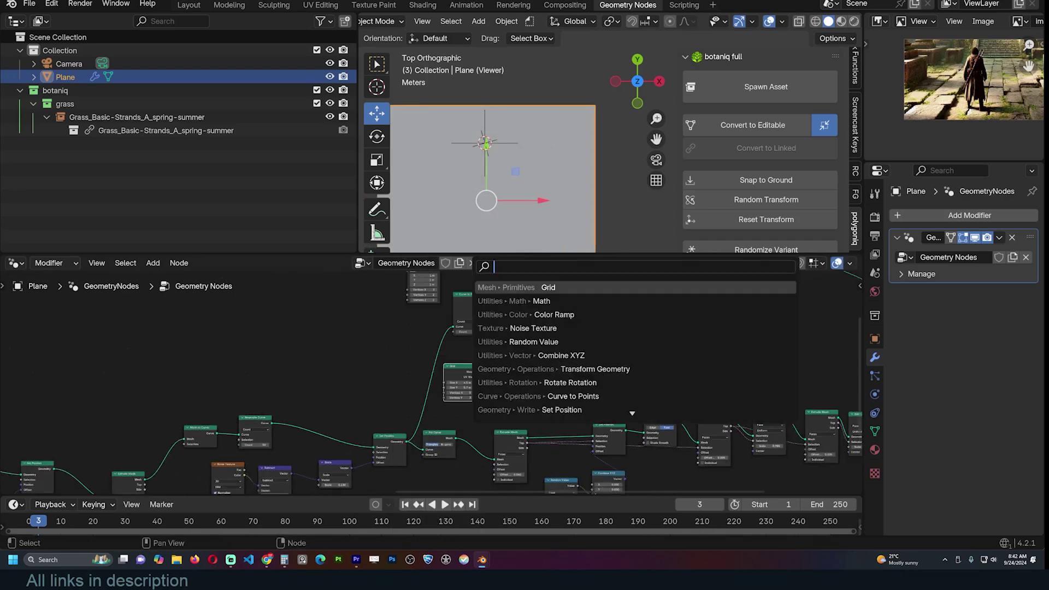
pyautogui.write('to cu')
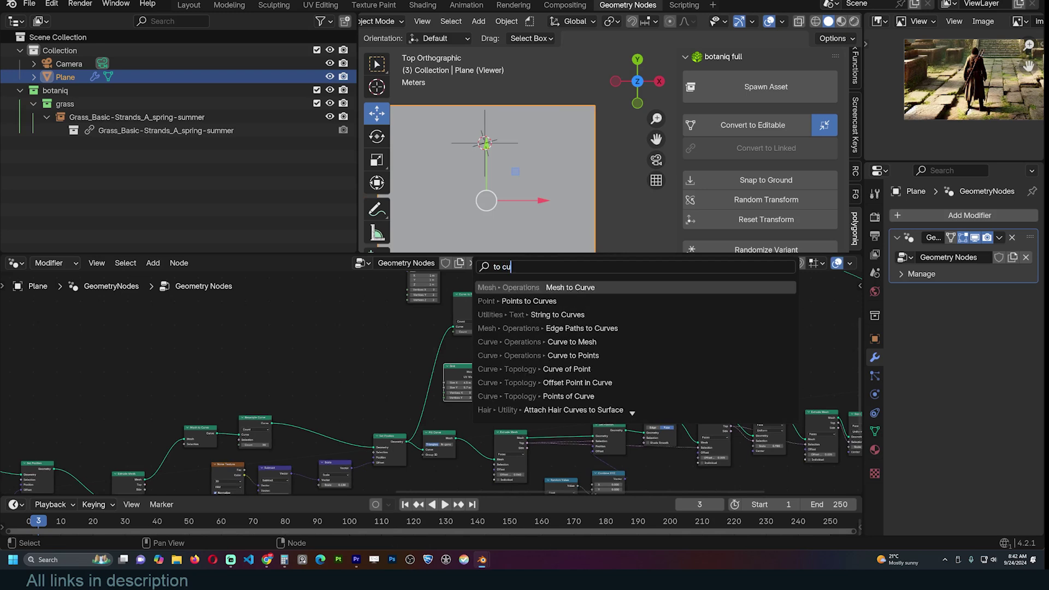
pyautogui.press('Return')
pyautogui.click(495, 363)
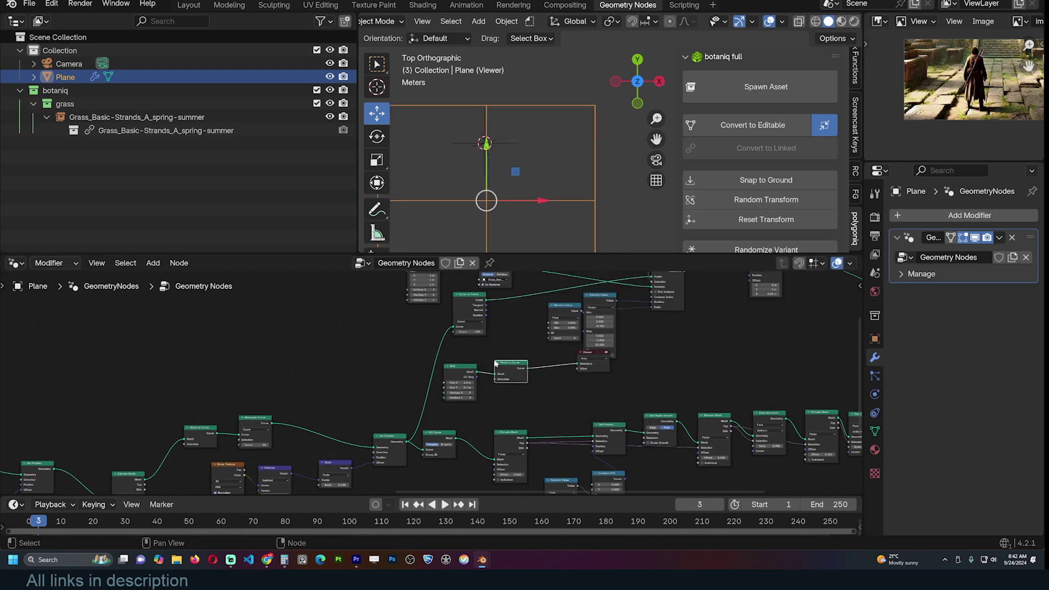
# Step: Reduce the Grid node's Vertices X and Vertices Y to 2 each so only its outline remains
pyautogui.moveTo(503, 378); pyautogui.dragTo(665, 347, button='middle')
pyautogui.scroll(4, 665, 348)
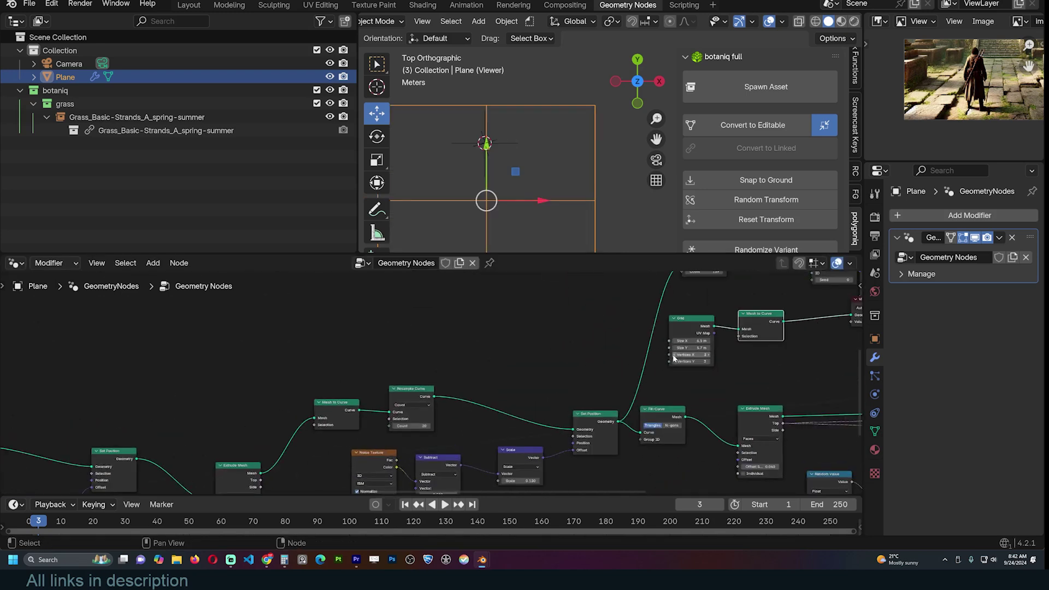
pyautogui.click(673, 355)
pyautogui.click(674, 362)
pyautogui.scroll(-4, 508, 215)
pyautogui.keyDown('shift'); pyautogui.moveTo(555, 236); pyautogui.dragTo(564, 215, button='middle'); pyautogui.keyUp('shift')
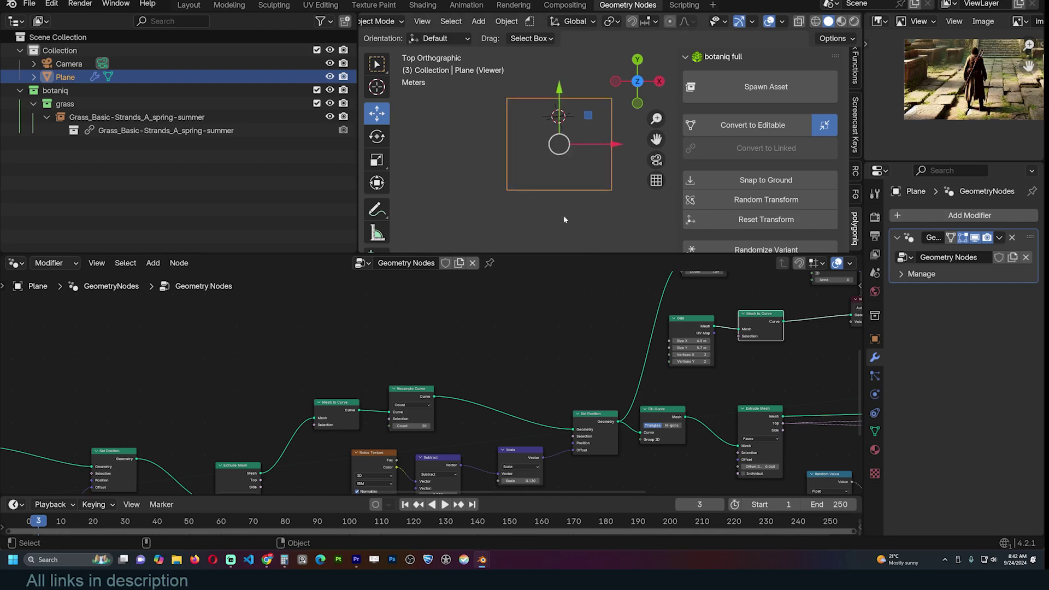
# Step: Combine the grid outline with the stone curves in a Join Geometry node, and move the grass nodes up to free space
pyautogui.moveTo(588, 366); pyautogui.dragTo(405, 383, button='middle')
pyautogui.keyDown('ctrl'); pyautogui.keyDown('alt'); pyautogui.moveTo(475, 435); pyautogui.dragTo(611, 333, button='right'); pyautogui.keyUp('alt'); pyautogui.keyUp('ctrl')
pyautogui.moveTo(280, 299); pyautogui.dragTo(620, 373)
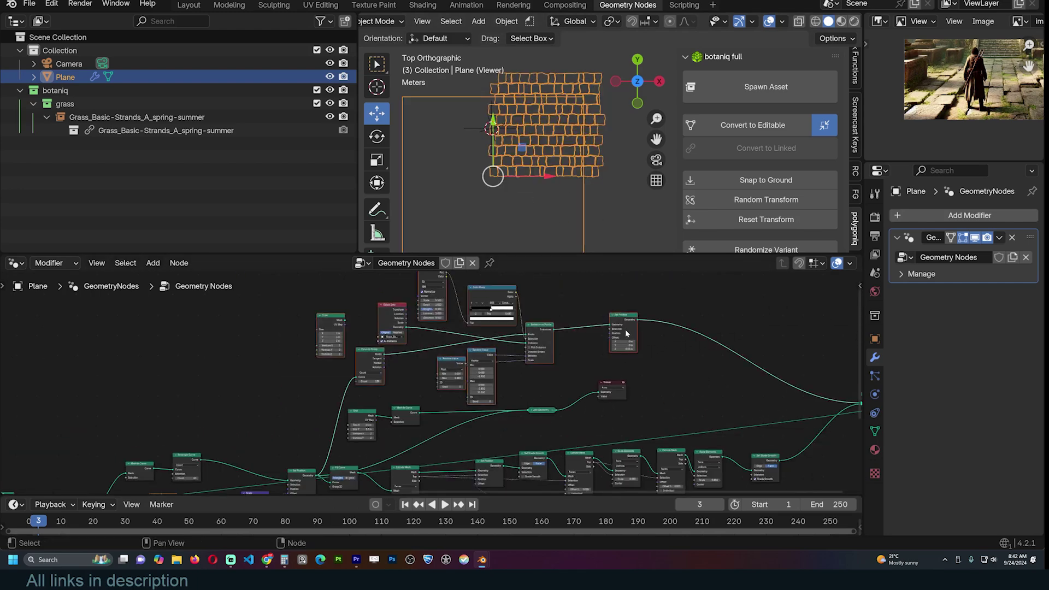
pyautogui.moveTo(625, 329); pyautogui.dragTo(609, 251)
pyautogui.moveTo(557, 346); pyautogui.dragTo(602, 305, button='middle')
pyautogui.moveTo(443, 385); pyautogui.dragTo(451, 373)
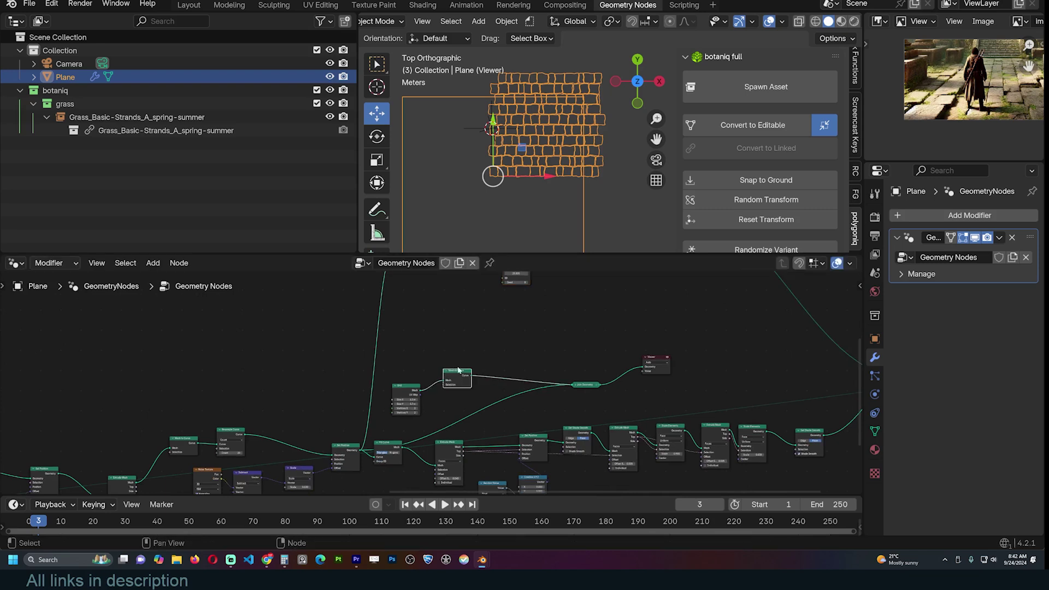
pyautogui.scroll(-1, 521, 108)
pyautogui.scroll(4, 546, 398)
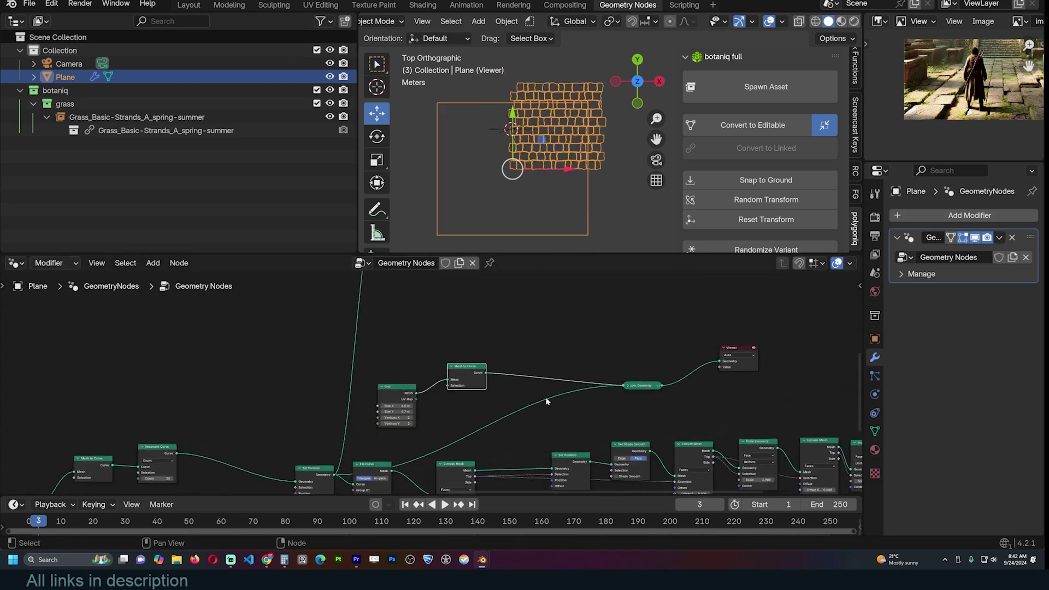
# Step: Move the Grid and Mesh to Curve nodes up, and insert an Attribute Statistic node fed by the stone curves' Set Position geometry
pyautogui.click(561, 390)
pyautogui.moveTo(531, 356); pyautogui.dragTo(555, 321, button='middle')
pyautogui.moveTo(541, 305); pyautogui.dragTo(412, 362)
pyautogui.moveTo(413, 361); pyautogui.dragTo(415, 317)
pyautogui.hotkey('shift', 'a')
pyautogui.click(518, 261)
pyautogui.write('ar')
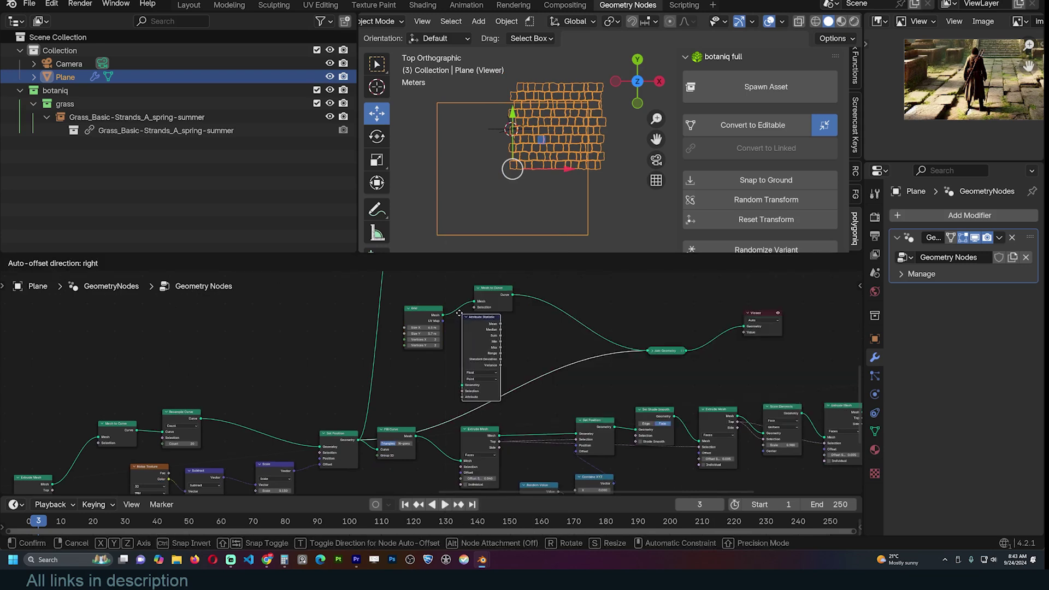
pyautogui.click(458, 315)
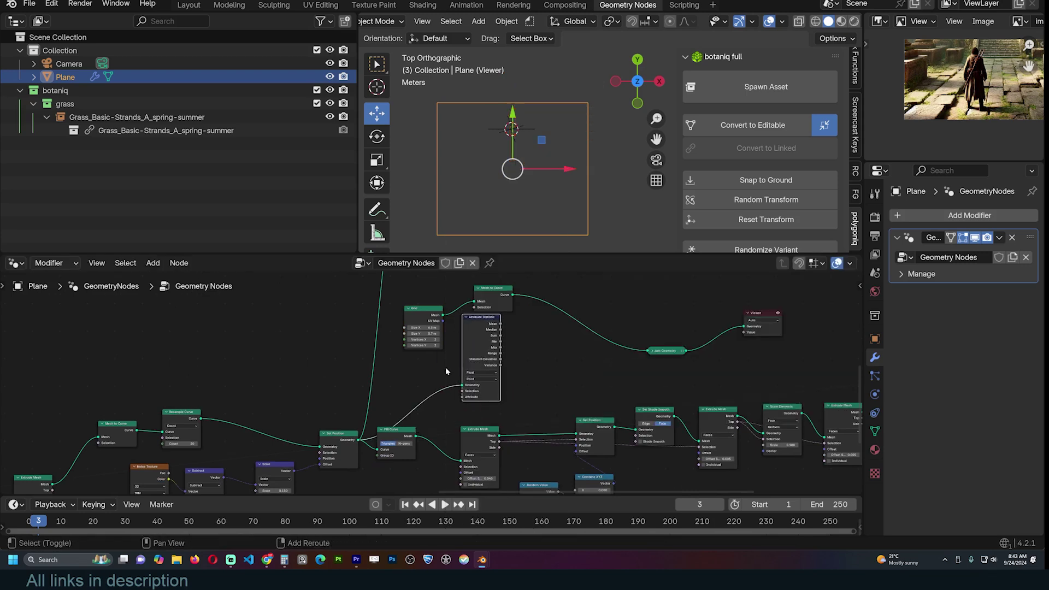
pyautogui.moveTo(477, 327); pyautogui.dragTo(491, 329)
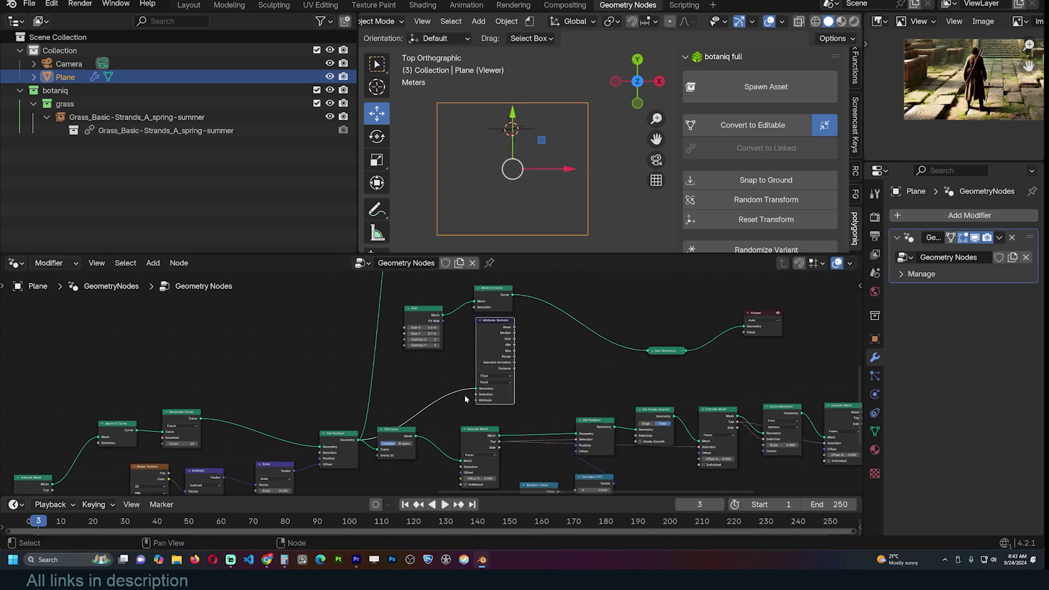
# Step: Preview the stone curves' Set Position output and set the Attribute Statistic data type to Vector
pyautogui.keyDown('ctrl'); pyautogui.keyDown('shift'); pyautogui.click(358, 443); pyautogui.keyUp('shift'); pyautogui.keyUp('ctrl')
pyautogui.scroll(1, 522, 343)
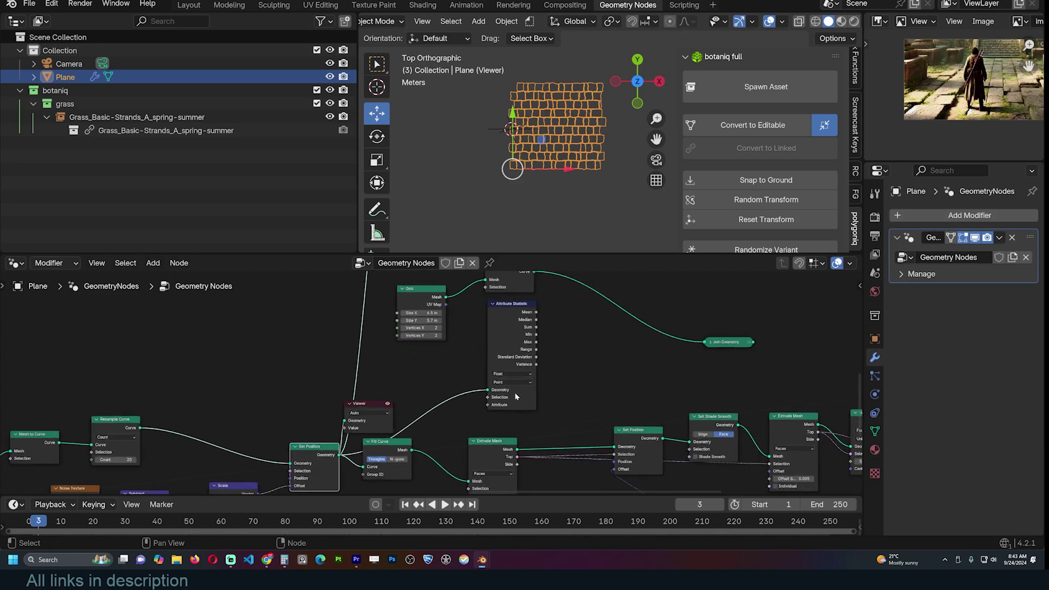
pyautogui.scroll(1, 559, 283)
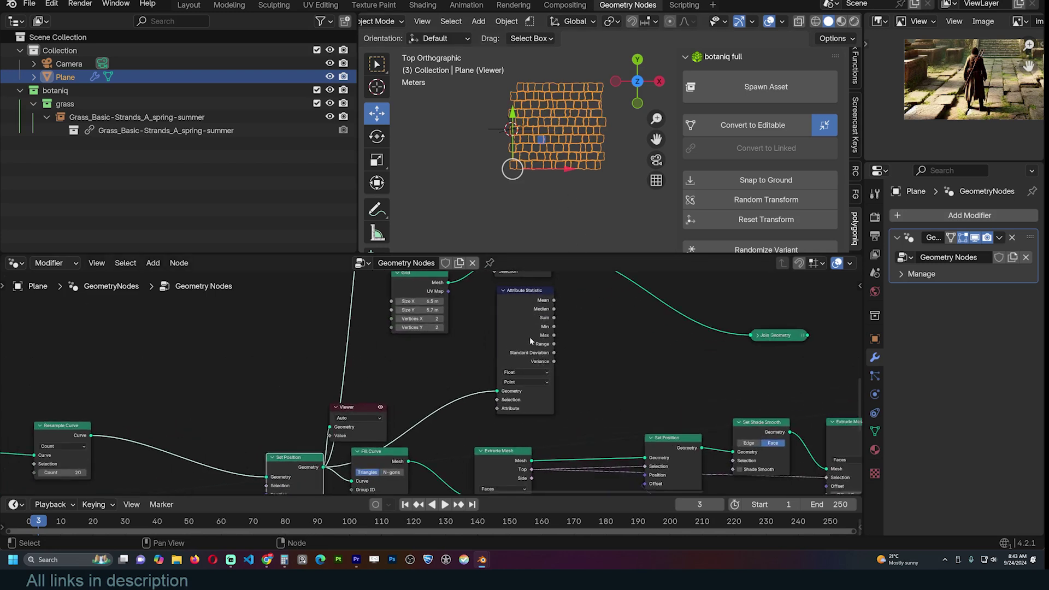
pyautogui.click(528, 372)
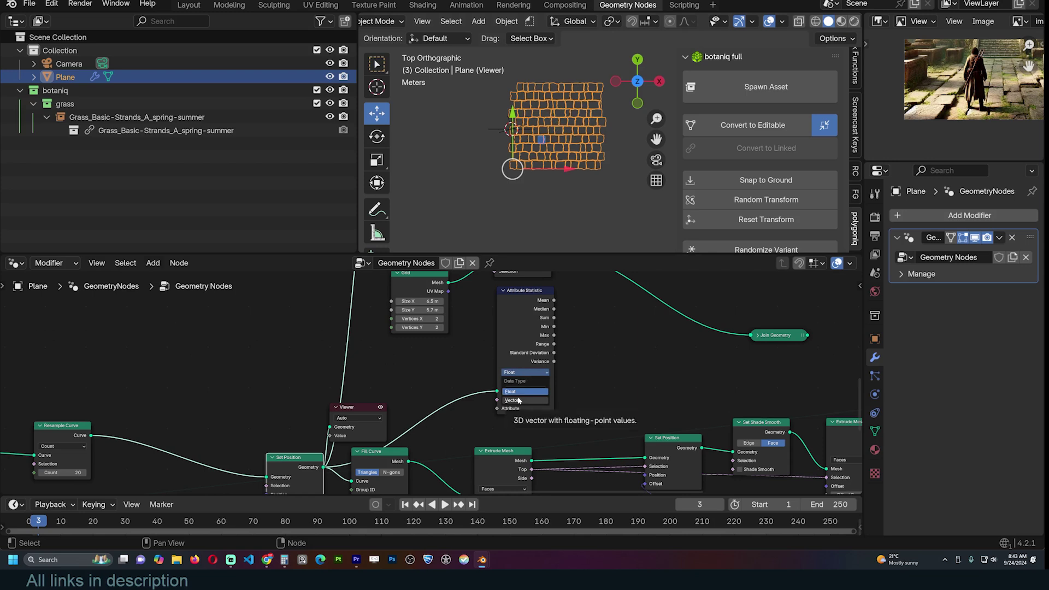
pyautogui.click(518, 401)
# Step: Add a Position node connected to the Attribute input of the Attribute Statistic node
pyautogui.moveTo(501, 406); pyautogui.dragTo(317, 377)
pyautogui.write('po')
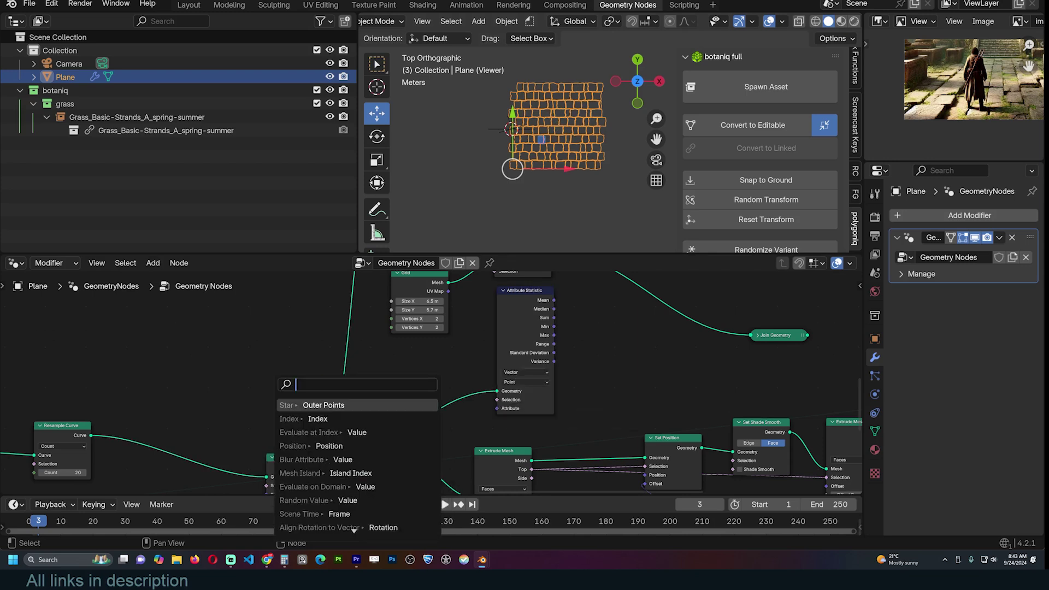
pyautogui.write('pos')
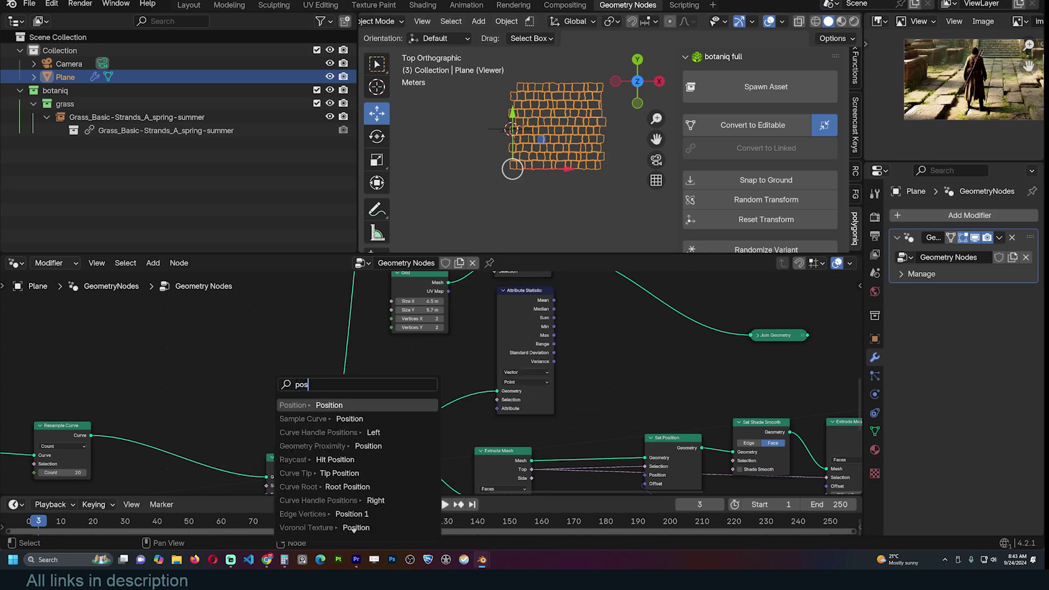
pyautogui.press('Return')
pyautogui.click(389, 372)
pyautogui.moveTo(531, 371); pyautogui.dragTo(467, 402, button='middle')
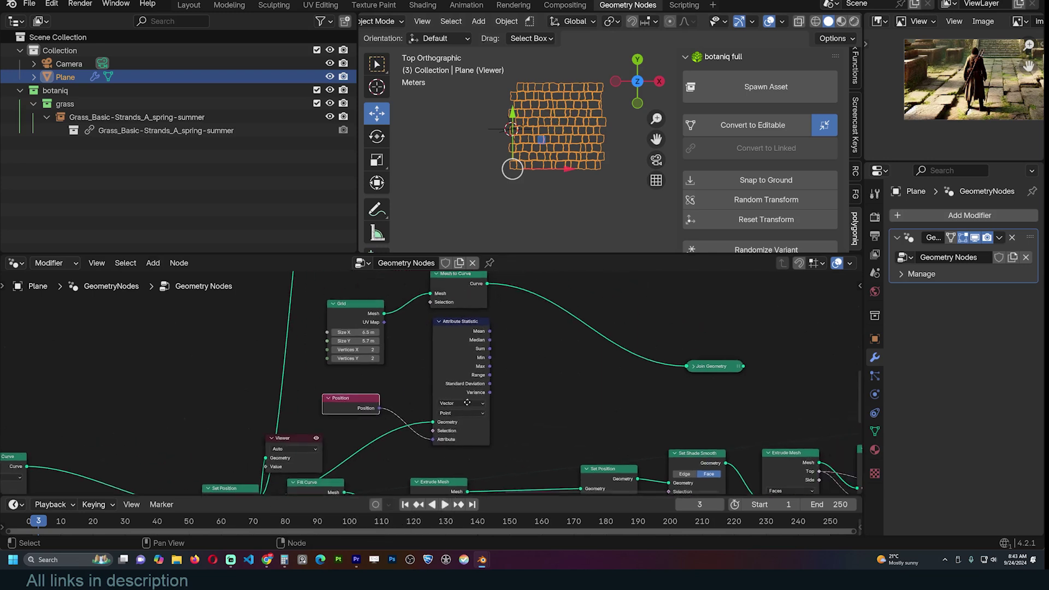
# Step: Insert a Set Position node between Mesh to Curve and Join Geometry, and drive its Offset with the Attribute Statistic's Median
pyautogui.click(467, 402)
pyautogui.hotkey('shift', 'a')
pyautogui.write('set')
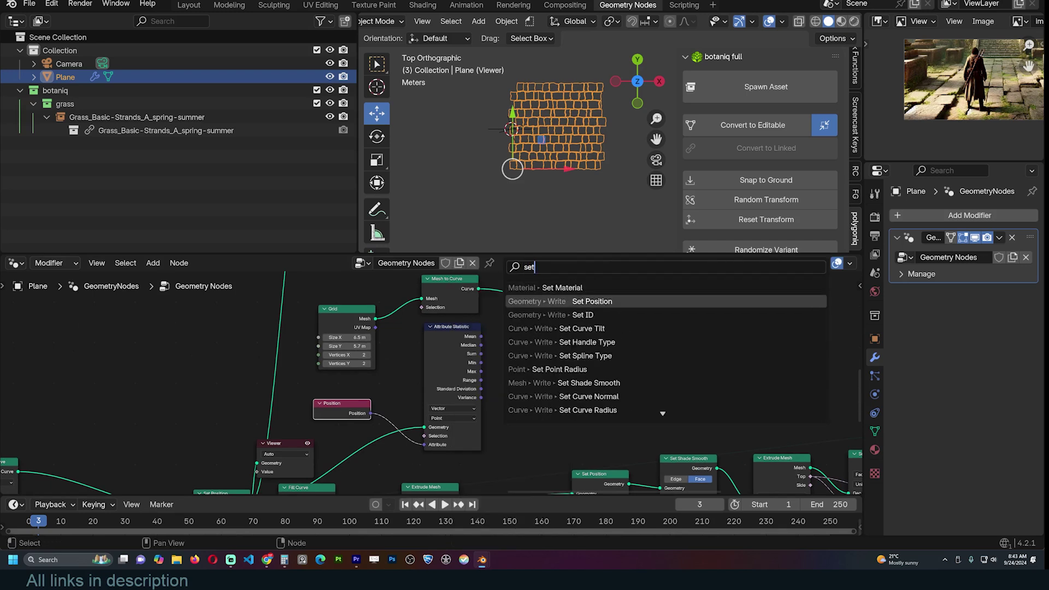
pyautogui.click(568, 301)
pyautogui.click(576, 310)
pyautogui.keyDown('ctrl'); pyautogui.keyDown('shift'); pyautogui.click(619, 311); pyautogui.keyUp('shift'); pyautogui.keyUp('ctrl')
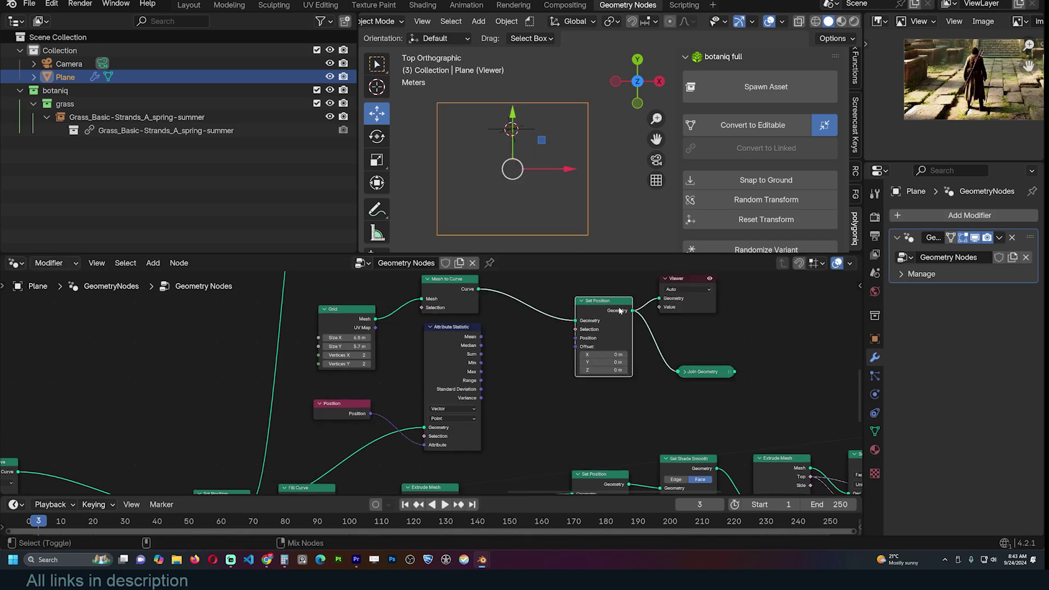
pyautogui.moveTo(481, 345); pyautogui.dragTo(578, 347)
# Step: Preview the Join Geometry output, and move the Viewer and Join Geometry nodes farther along the chain
pyautogui.scroll(-1, 616, 336)
pyautogui.moveTo(616, 336); pyautogui.dragTo(504, 393, button='middle')
pyautogui.keyDown('ctrl'); pyautogui.keyDown('shift'); pyautogui.click(576, 427); pyautogui.keyUp('shift'); pyautogui.keyUp('ctrl')
pyautogui.moveTo(632, 408); pyautogui.dragTo(706, 397)
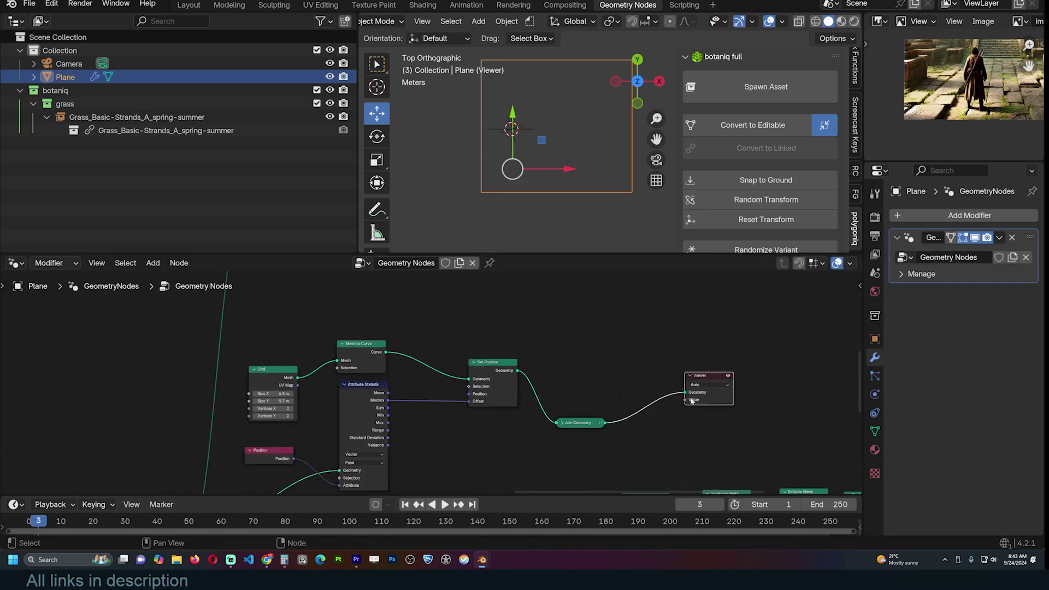
pyautogui.moveTo(585, 425); pyautogui.dragTo(634, 380)
# Step: Connect the stones' Fill Curve mesh to Join Geometry, deselect the paving, and shrink the grid to 5 m by 4.2 m
pyautogui.scroll(-1, 582, 403)
pyautogui.moveTo(583, 403); pyautogui.dragTo(592, 357, button='middle')
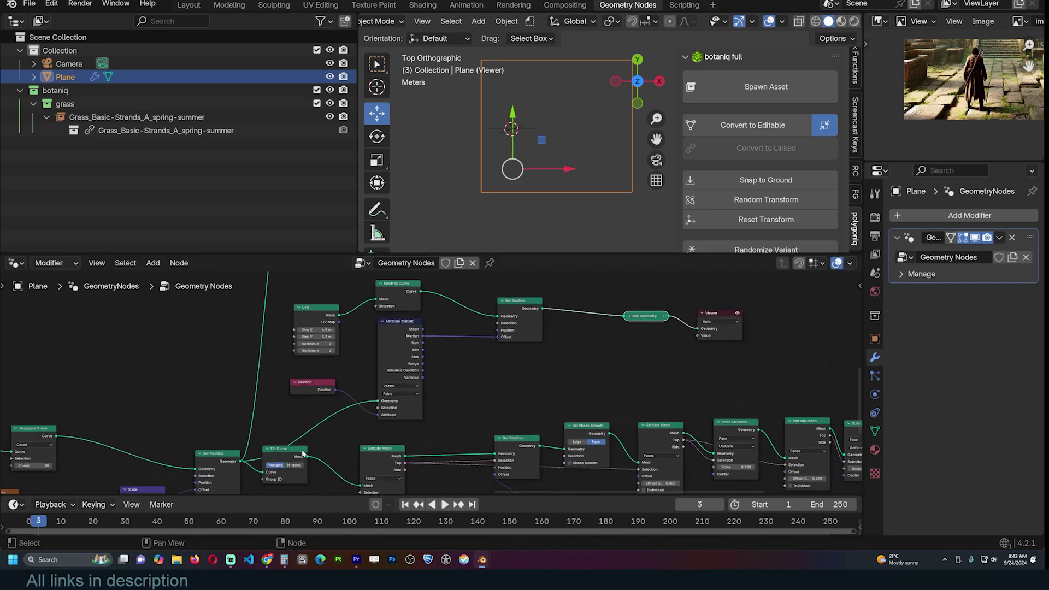
pyautogui.moveTo(304, 456); pyautogui.dragTo(627, 324)
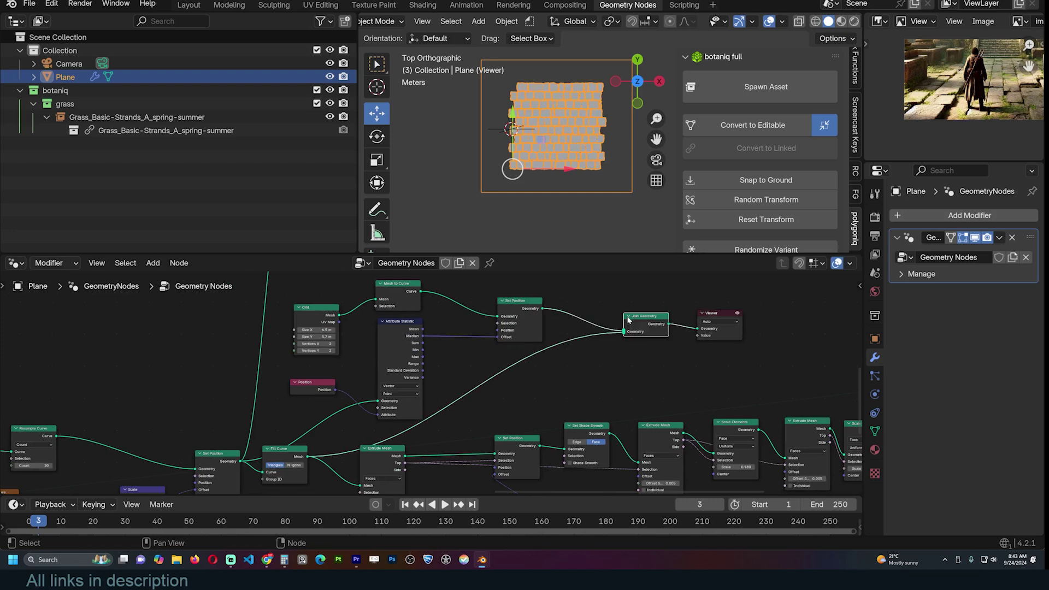
pyautogui.click(527, 211)
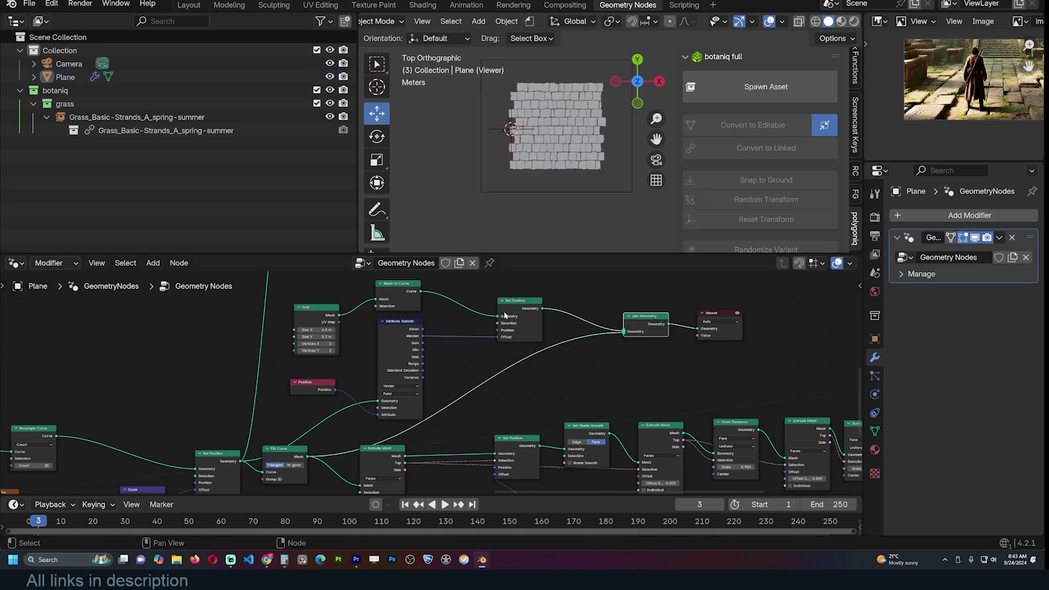
pyautogui.keyDown('shift'); pyautogui.moveTo(308, 330); pyautogui.dragTo(263, 337); pyautogui.keyUp('shift')
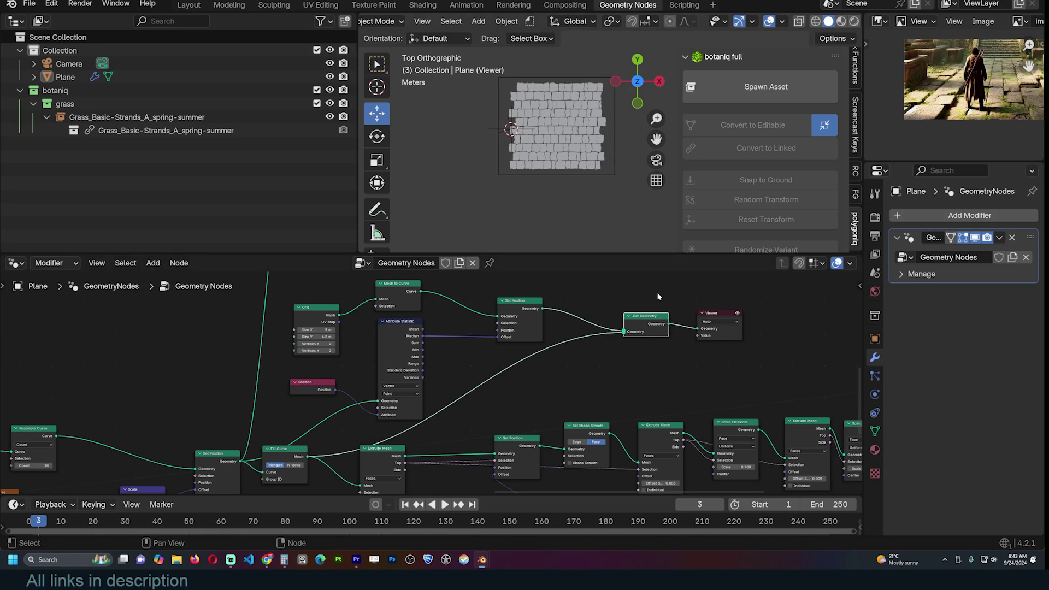
# Step: Move the Viewer aside and feed Join Geometry from the stone curves' Set Position output in place of the Fill Curve mesh
pyautogui.moveTo(663, 310); pyautogui.dragTo(517, 314, button='middle')
pyautogui.moveTo(575, 339); pyautogui.dragTo(726, 336)
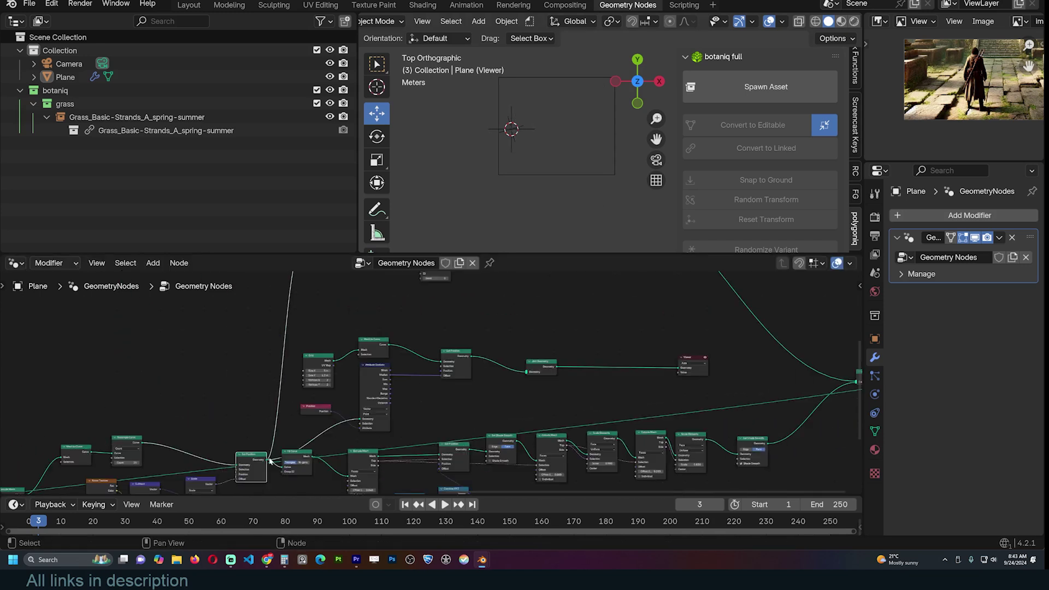
pyautogui.moveTo(270, 461); pyautogui.dragTo(526, 372)
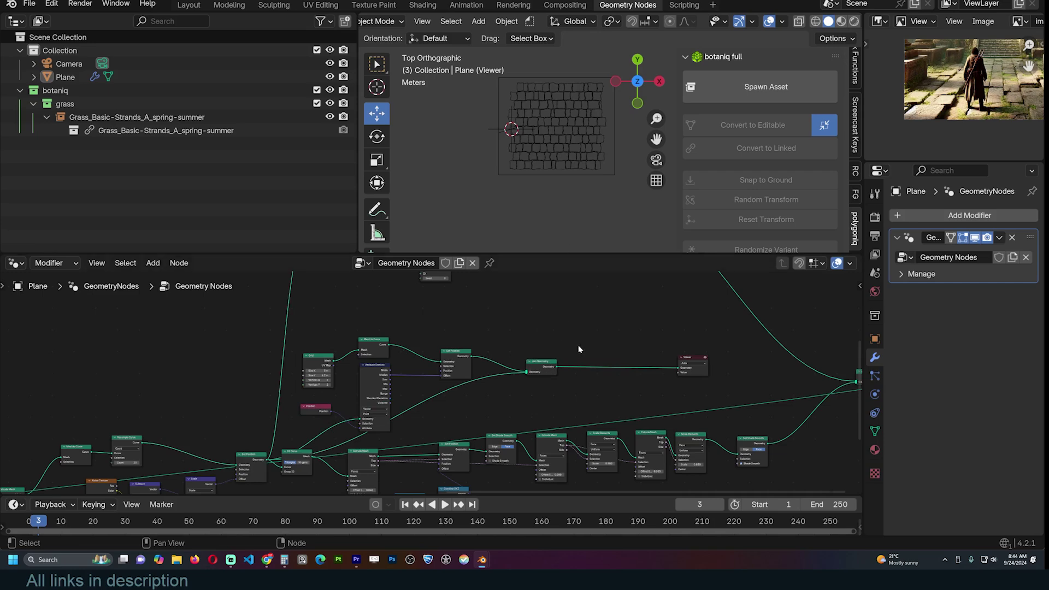
# Step: Insert a Fill Curve node between Join Geometry and the Viewer to fill the gaps around the stones
pyautogui.scroll(4, 578, 345)
pyautogui.hotkey('shift', 'a')
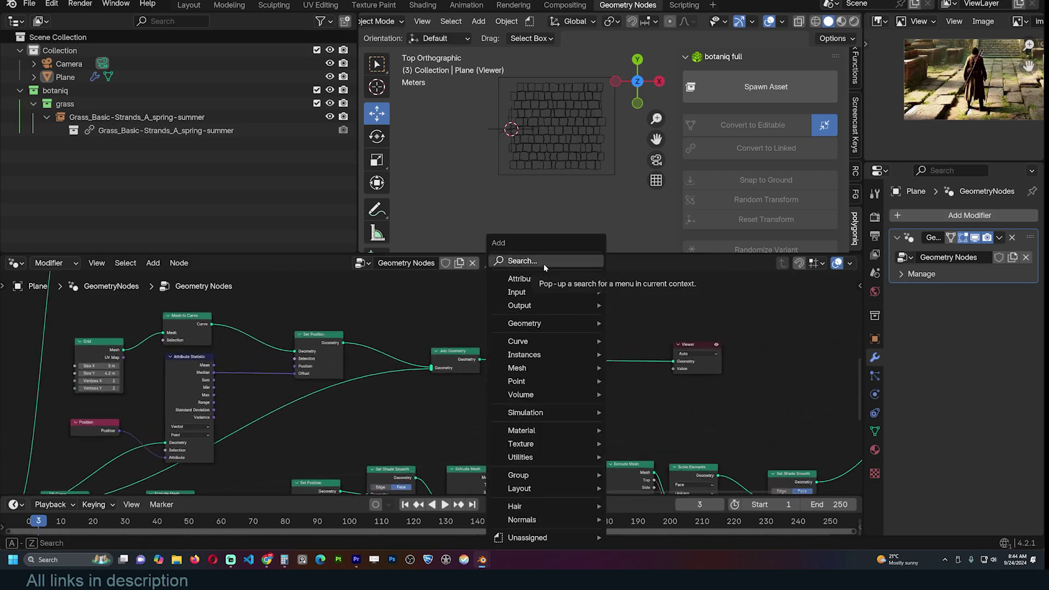
pyautogui.click(544, 264)
pyautogui.write('g')
pyautogui.press('BackSpace')
pyautogui.write('fill')
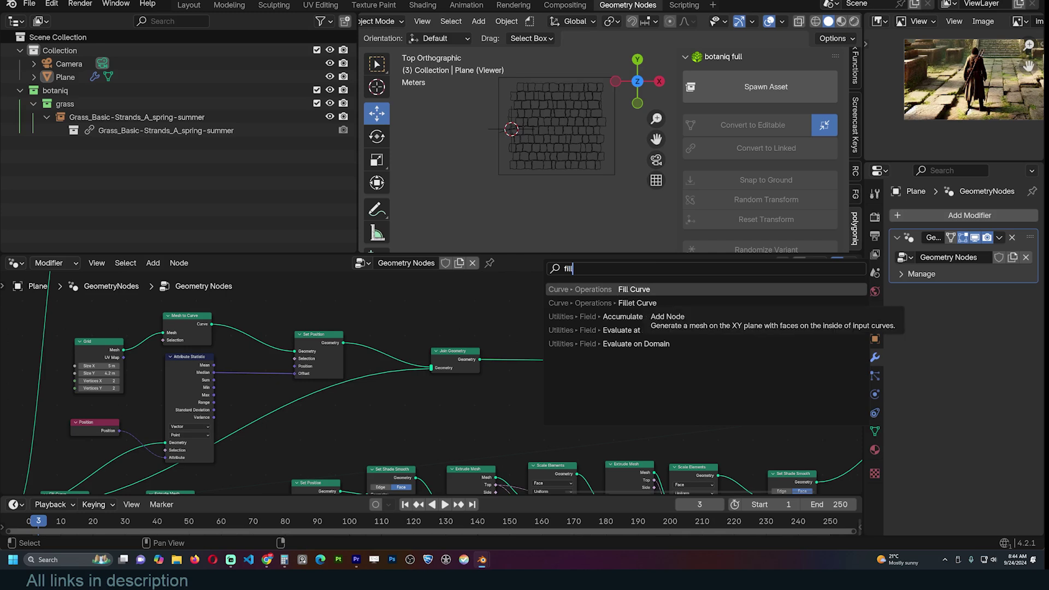
pyautogui.click(633, 289)
pyautogui.click(519, 338)
pyautogui.scroll(4, 576, 129)
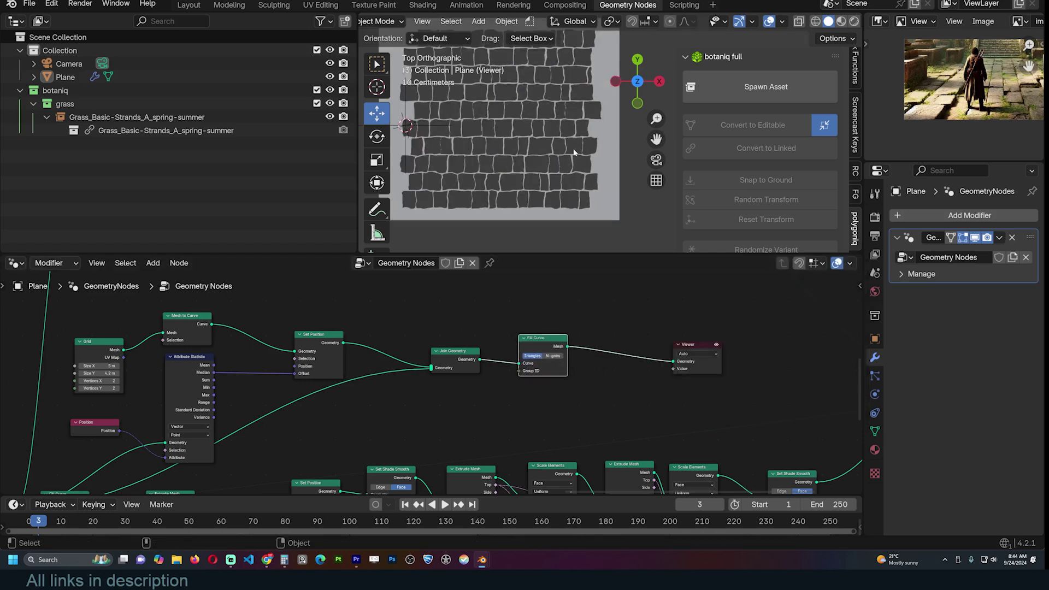
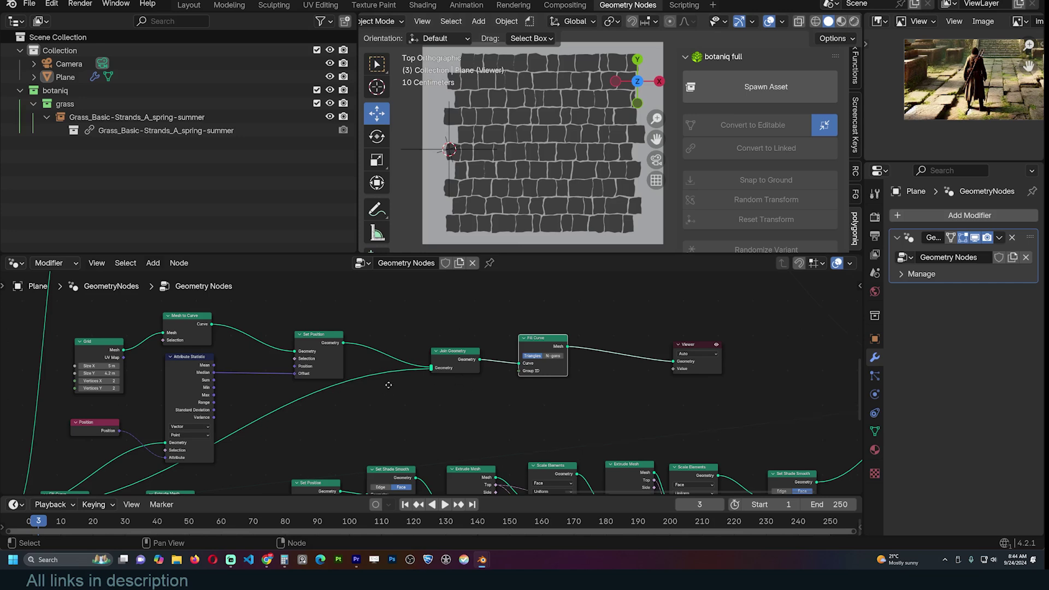
# Step: Reduce the ground grid's X and Y sizes to frame the stones tightly, and tidy the surrounding nodes
pyautogui.moveTo(389, 385); pyautogui.dragTo(579, 377, button='middle')
pyautogui.moveTo(302, 356); pyautogui.dragTo(277, 357)
pyautogui.click(322, 363)
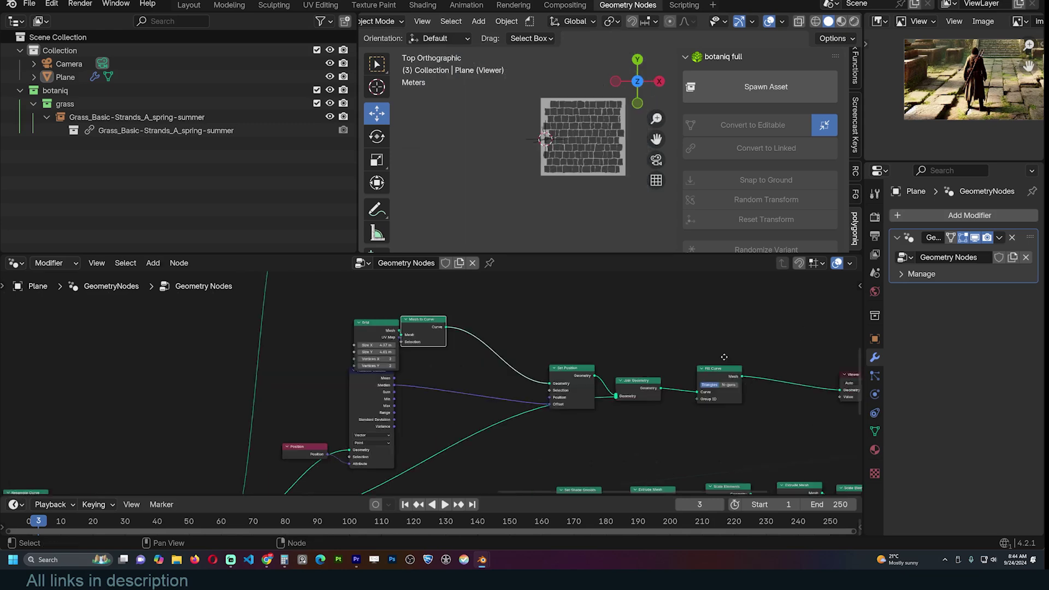
# Step: Preview the points output of the Curve to Points node in the grass setup
pyautogui.moveTo(723, 355); pyautogui.dragTo(429, 386, button='middle')
pyautogui.scroll(-4, 428, 386)
pyautogui.moveTo(263, 288); pyautogui.dragTo(468, 404, button='middle')
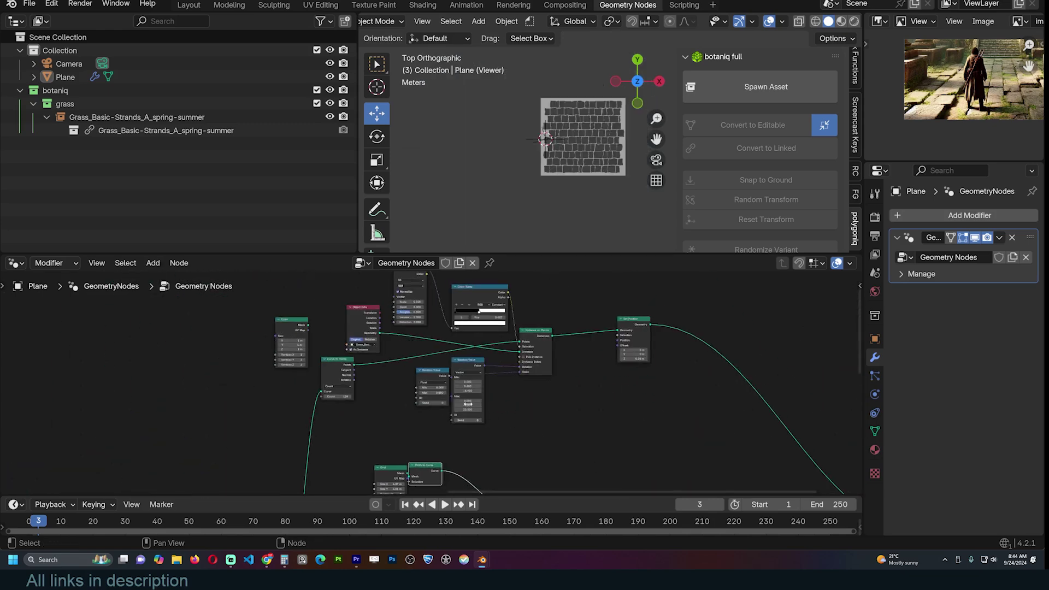
pyautogui.keyDown('ctrl'); pyautogui.keyDown('shift'); pyautogui.click(337, 363); pyautogui.keyUp('shift'); pyautogui.keyUp('ctrl')
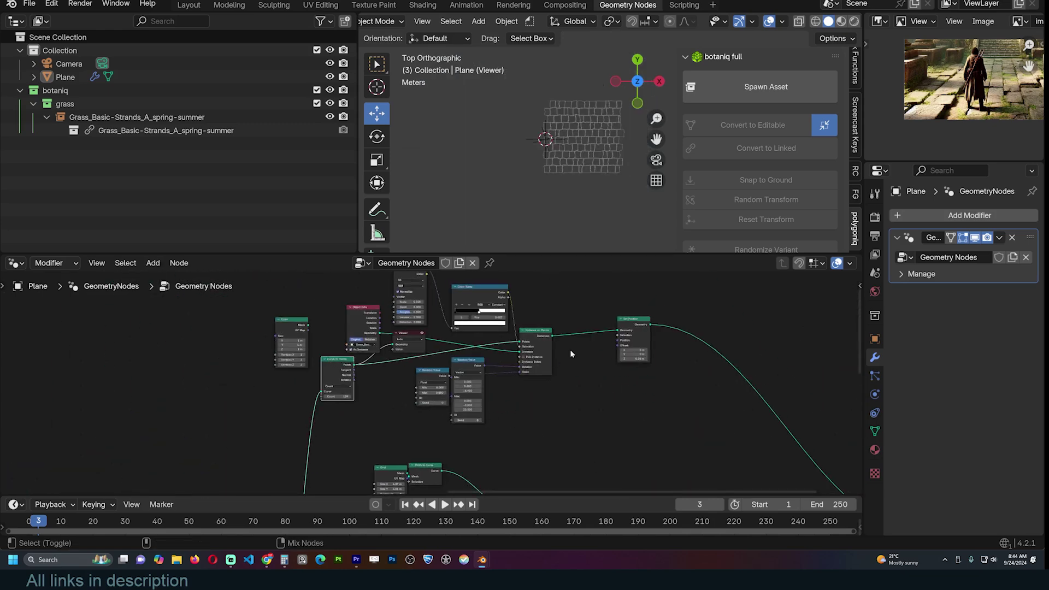
# Step: Select the grass scattering nodes together and move them farther along the node tree
pyautogui.scroll(-3, 571, 354)
pyautogui.moveTo(524, 424); pyautogui.dragTo(559, 418, button='middle')
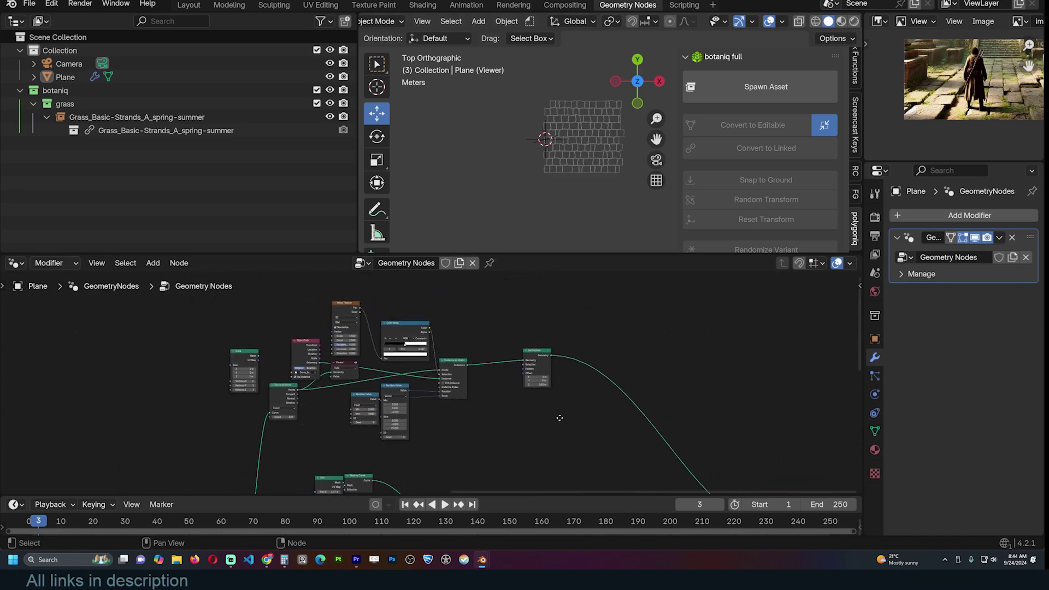
pyautogui.moveTo(604, 311); pyautogui.dragTo(213, 405)
pyautogui.moveTo(534, 362); pyautogui.dragTo(748, 369)
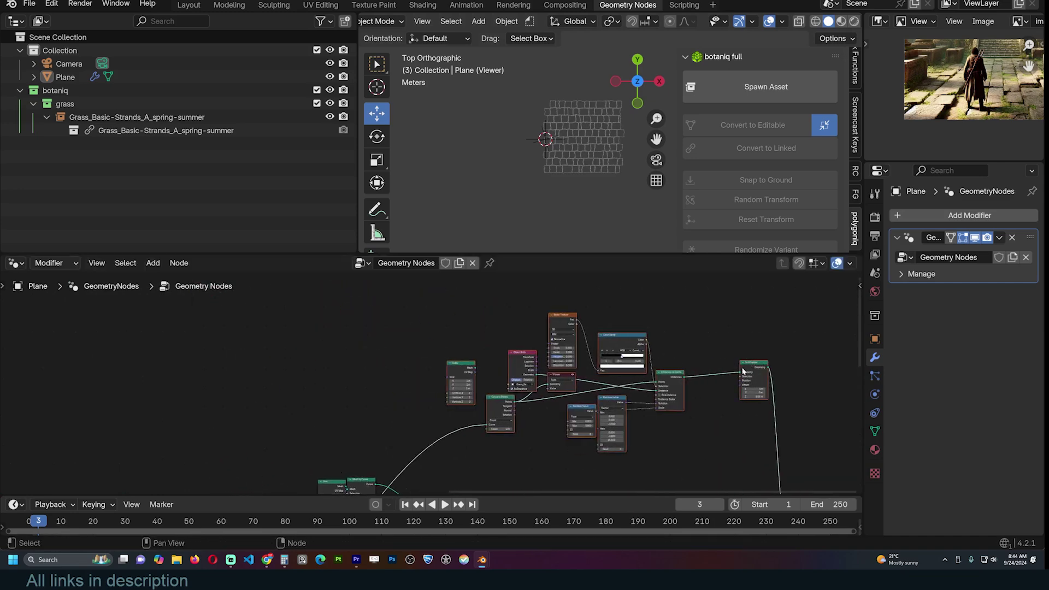
# Step: Preview the Fill Curve output and move the Viewer node farther away to make room for another node
pyautogui.moveTo(678, 443); pyautogui.dragTo(663, 343, button='middle')
pyautogui.scroll(3, 663, 343)
pyautogui.keyDown('ctrl'); pyautogui.keyDown('shift'); pyautogui.click(554, 416); pyautogui.keyUp('shift'); pyautogui.keyUp('ctrl')
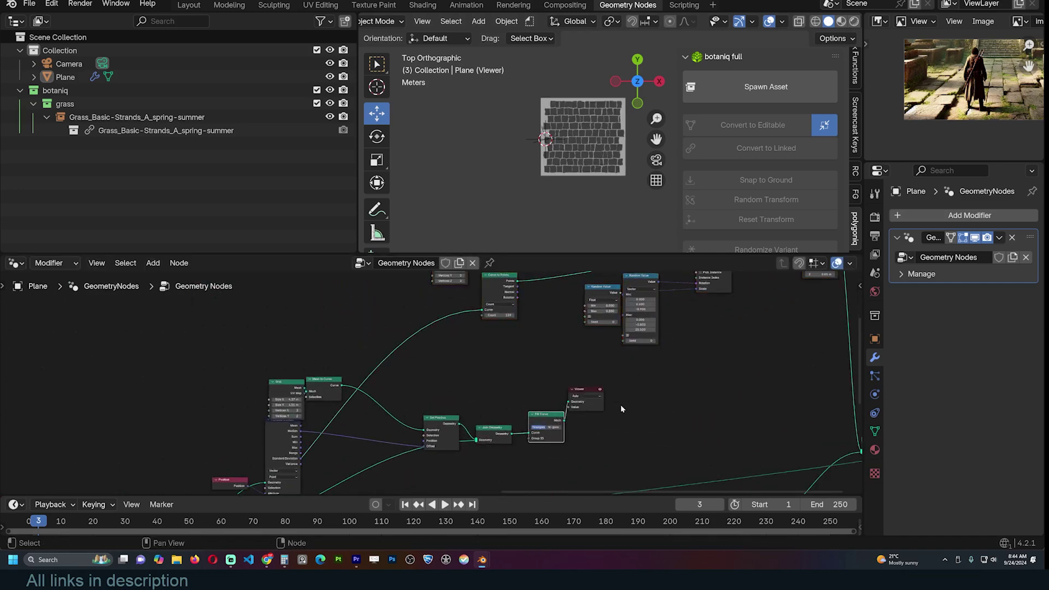
pyautogui.moveTo(621, 407); pyautogui.dragTo(538, 367, button='middle')
pyautogui.scroll(2, 538, 367)
pyautogui.scroll(7, 608, 132)
pyautogui.moveTo(503, 350); pyautogui.dragTo(677, 341)
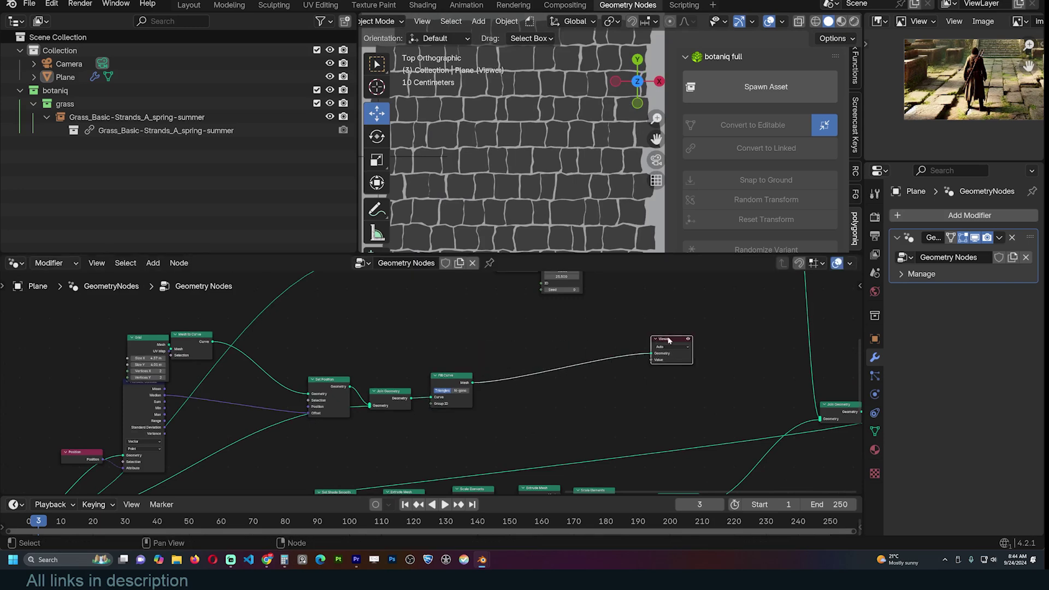
# Step: Insert a Distribute Points on Faces node between Fill Curve and the Viewer
pyautogui.hotkey('shift', 'a')
pyautogui.click(512, 261)
pyautogui.write('dis')
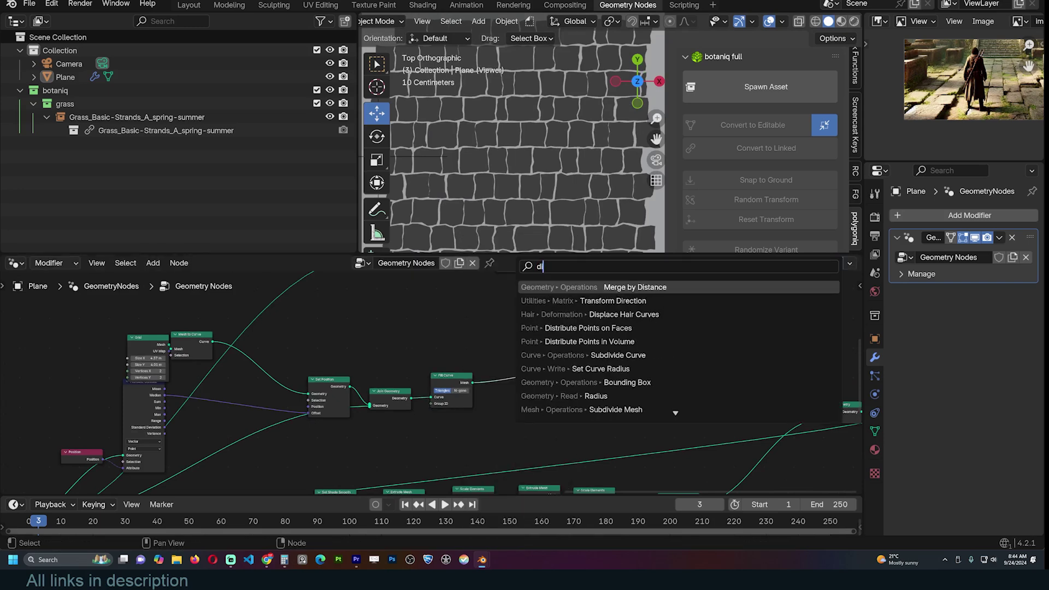
pyautogui.press('Down')
pyautogui.press('Down')
pyautogui.press('Return')
pyautogui.click(525, 339)
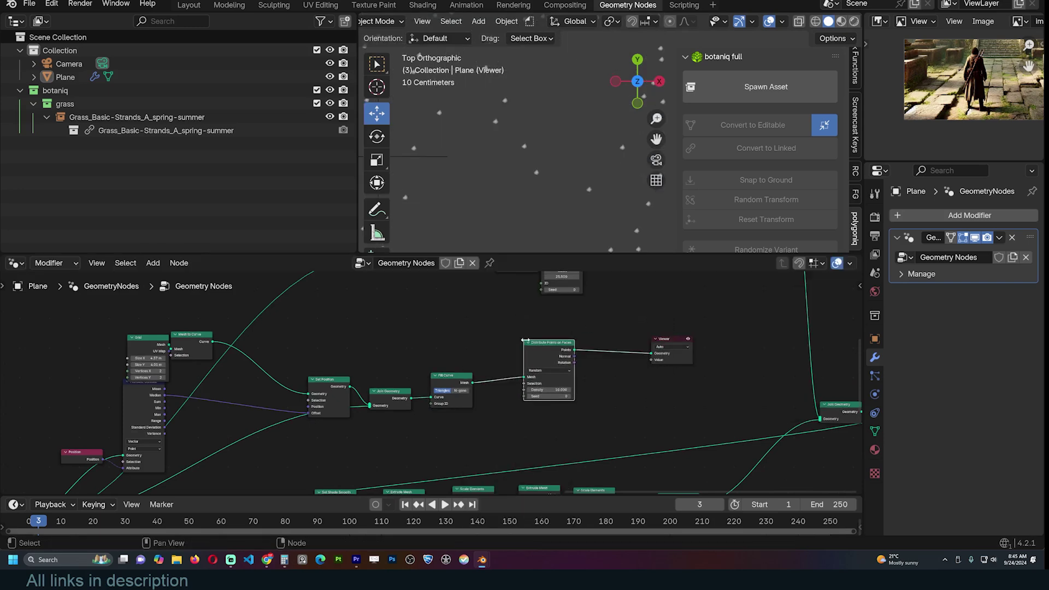
# Step: Greatly raise the point distribution density and connect the distributed points to the grass Instance on Points node's Points input
pyautogui.moveTo(546, 389); pyautogui.dragTo(603, 391)
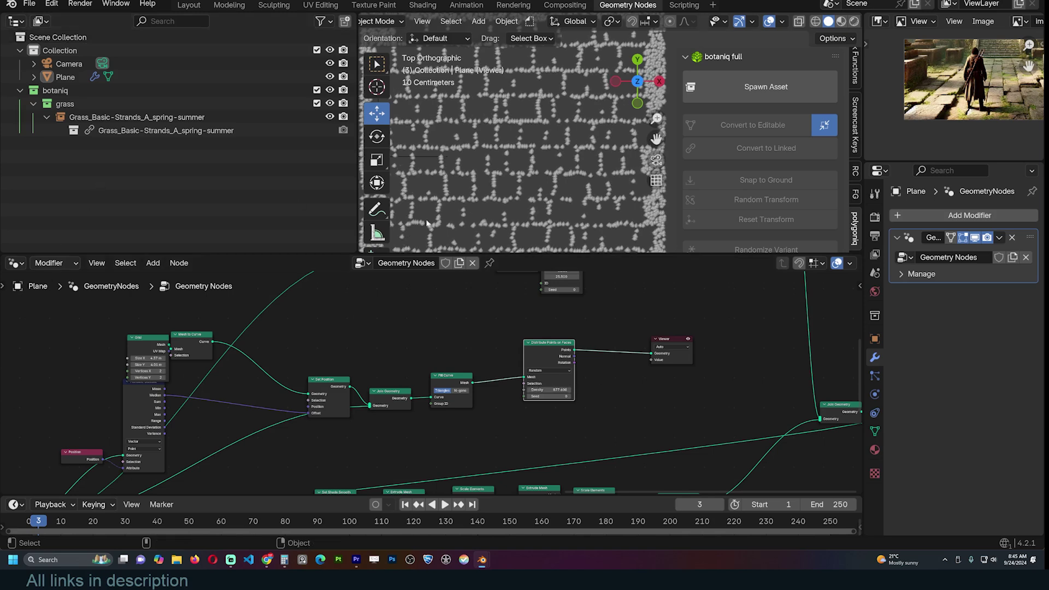
pyautogui.moveTo(459, 136); pyautogui.dragTo(477, 145, button='middle')
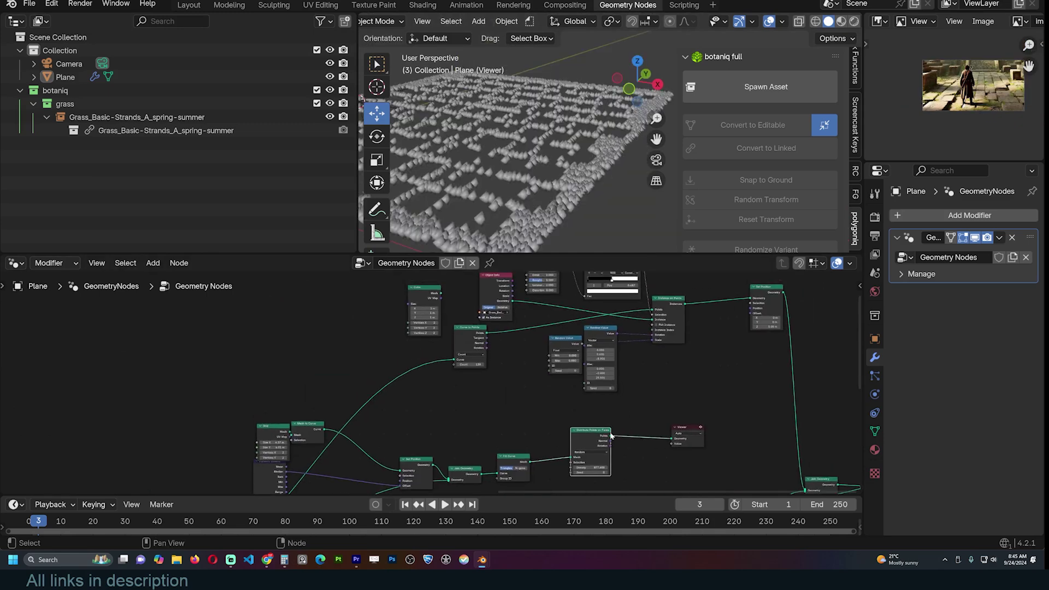
pyautogui.moveTo(610, 435); pyautogui.dragTo(653, 310)
pyautogui.scroll(-2, 703, 321)
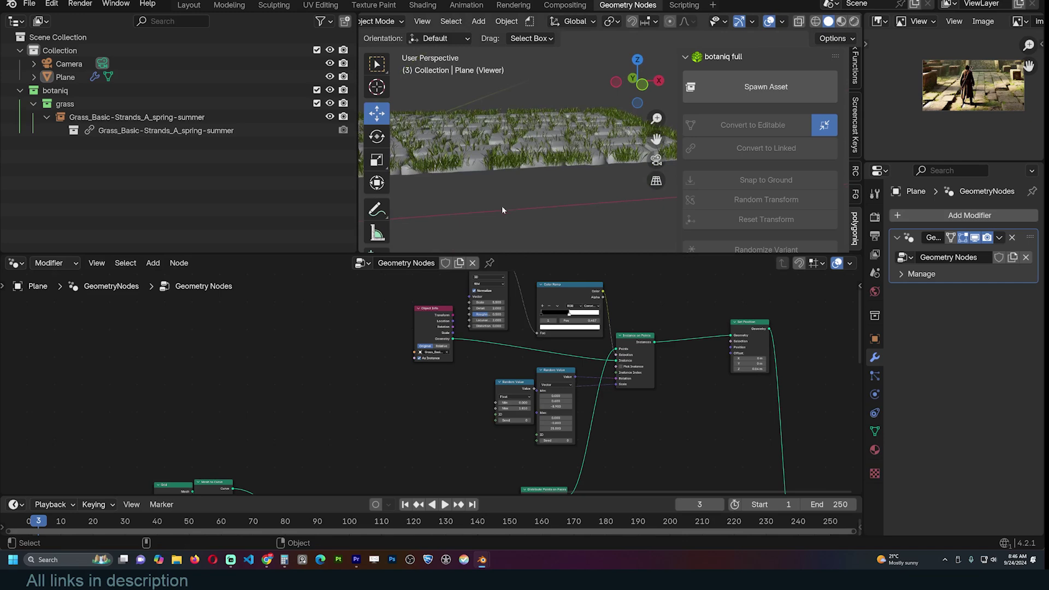
# Step: Examine the grass between the paving stones from several angles and compare it with the reference image
pyautogui.keyDown('shift'); pyautogui.moveTo(502, 206); pyautogui.dragTo(541, 214, button='middle'); pyautogui.keyUp('shift')
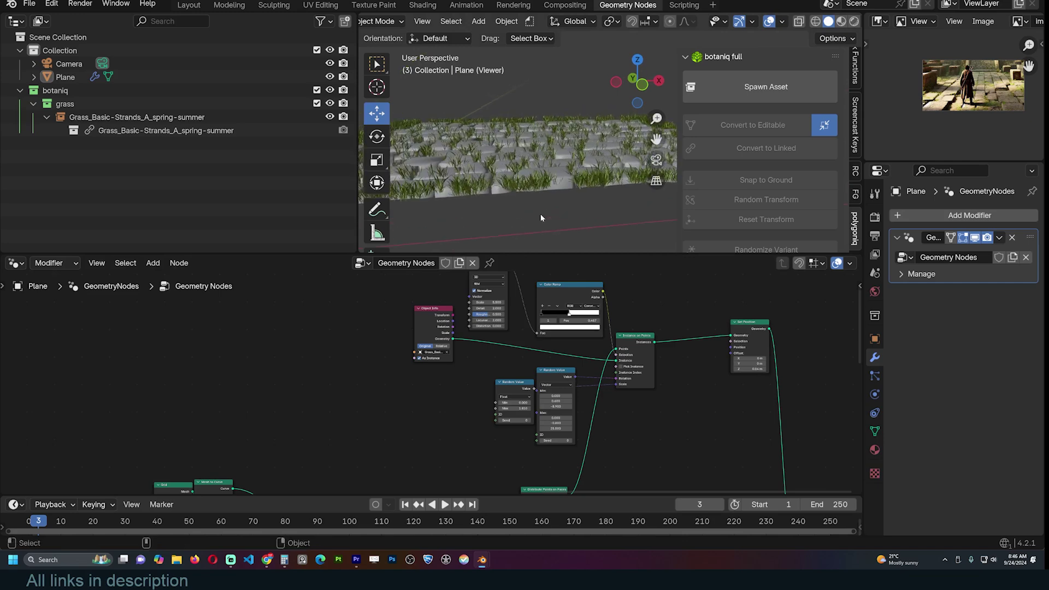
pyautogui.scroll(3, 889, 130)
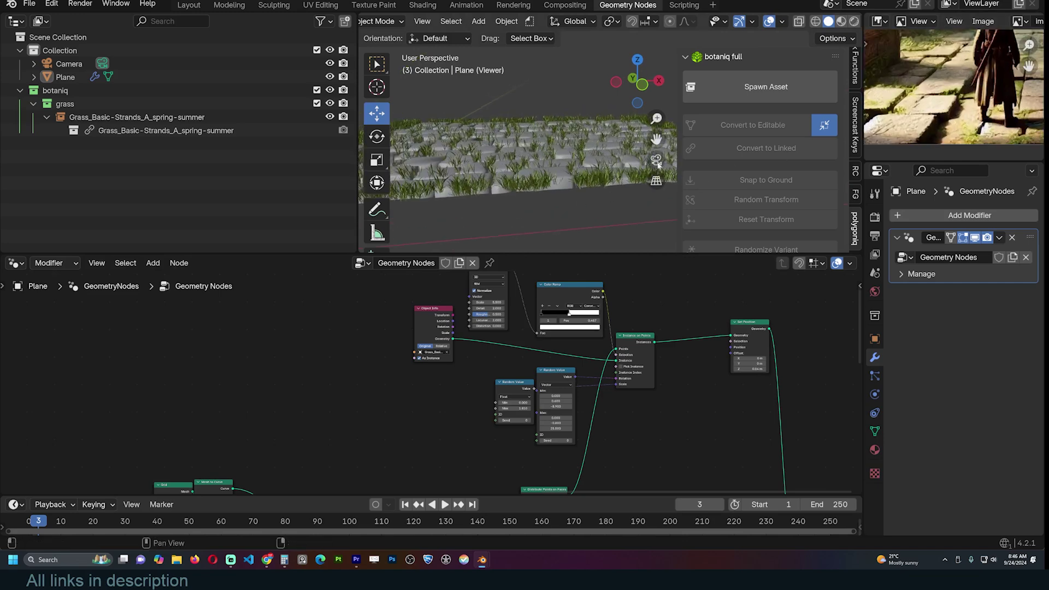
pyautogui.moveTo(612, 197); pyautogui.dragTo(644, 203, button='middle')
pyautogui.click(551, 178)
pyautogui.moveTo(551, 177); pyautogui.dragTo(592, 150, button='middle')
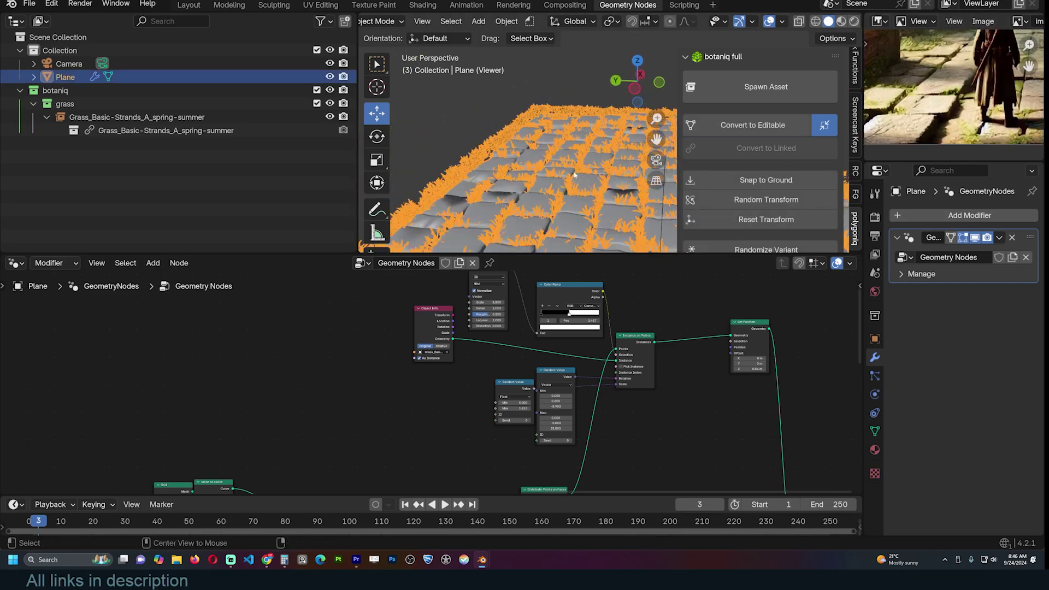
pyautogui.click(464, 101)
pyautogui.scroll(-5, 533, 121)
pyautogui.moveTo(532, 121); pyautogui.dragTo(569, 179, button='middle')
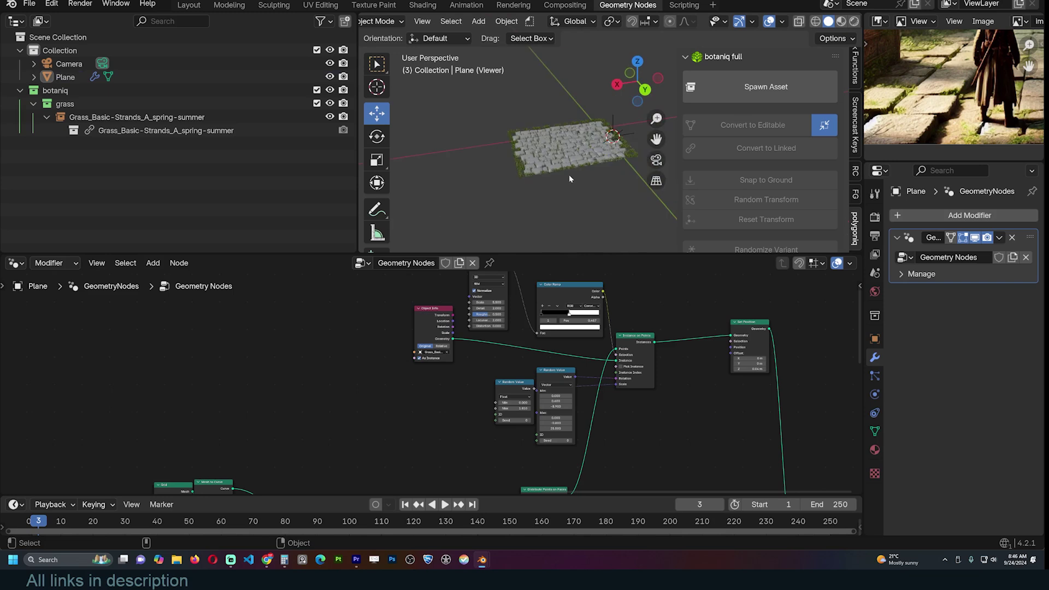